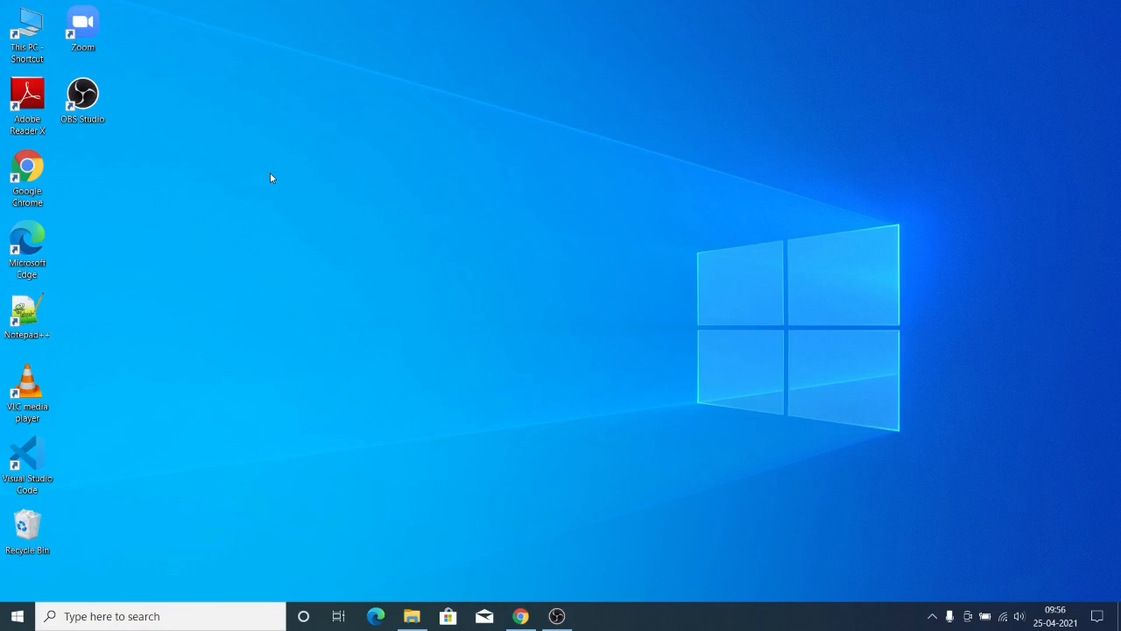
Open Google Chrome in a maximized window and search the web for "obs studio"
double_click(35, 168)
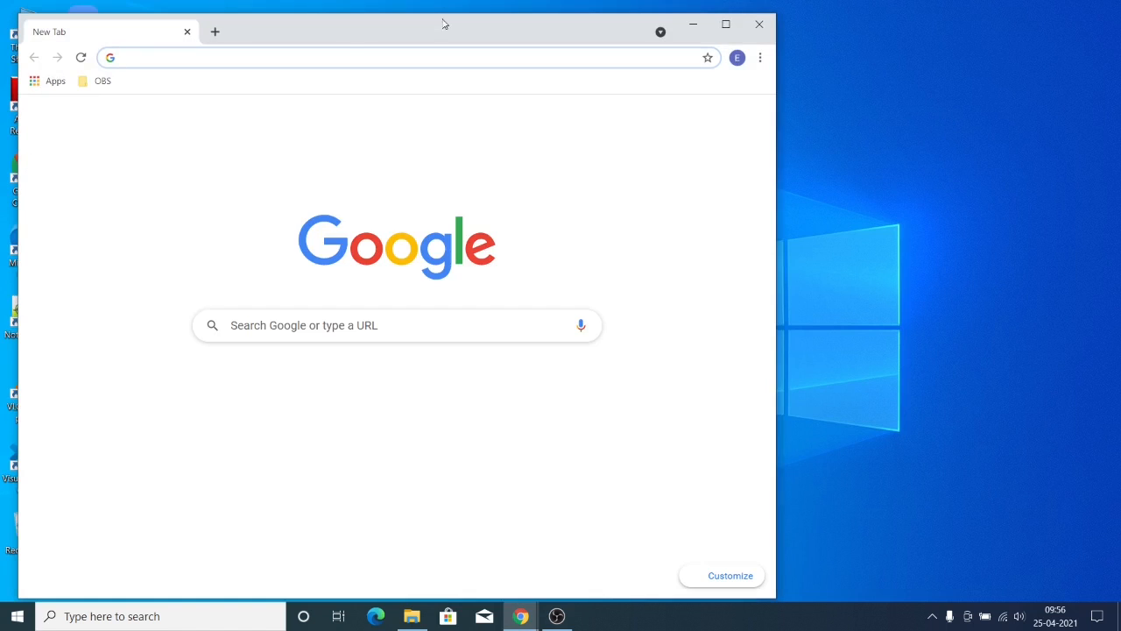
left_click(725, 23)
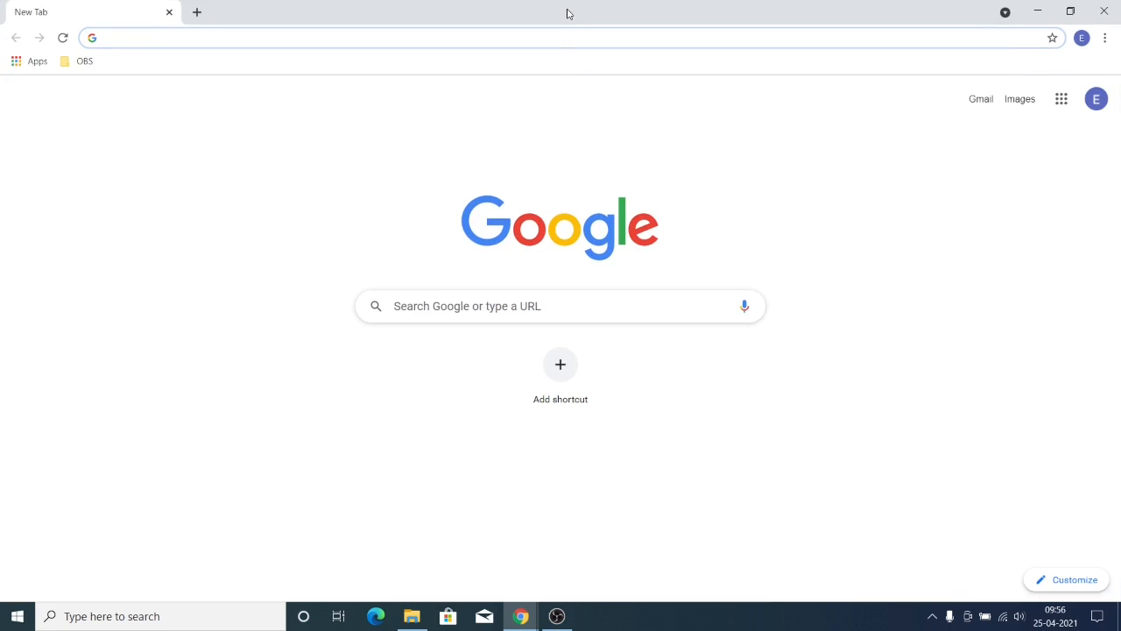
type("obs st")
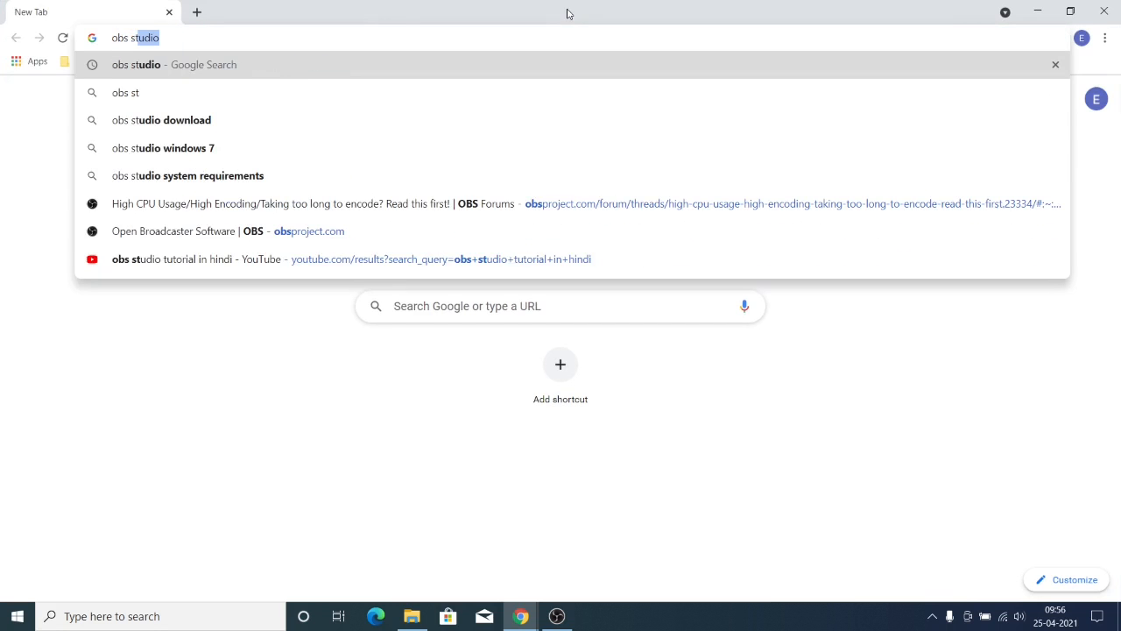
key("Return")
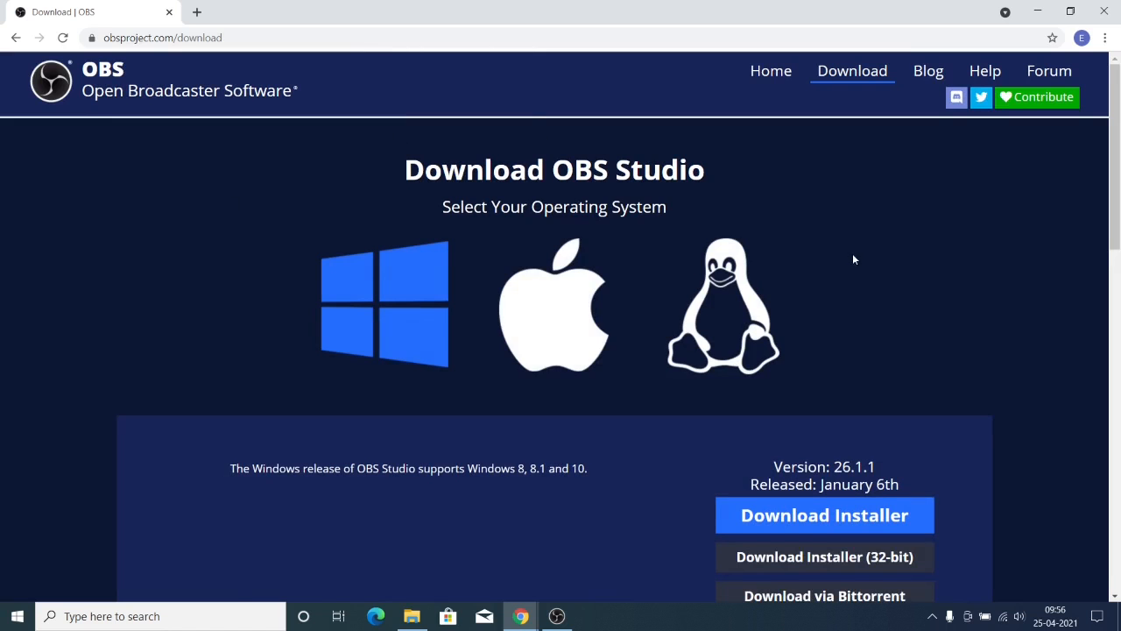
View the macOS and Linux options on the OBS download page, and download the Windows installer
scroll(854, 259, "down", 1)
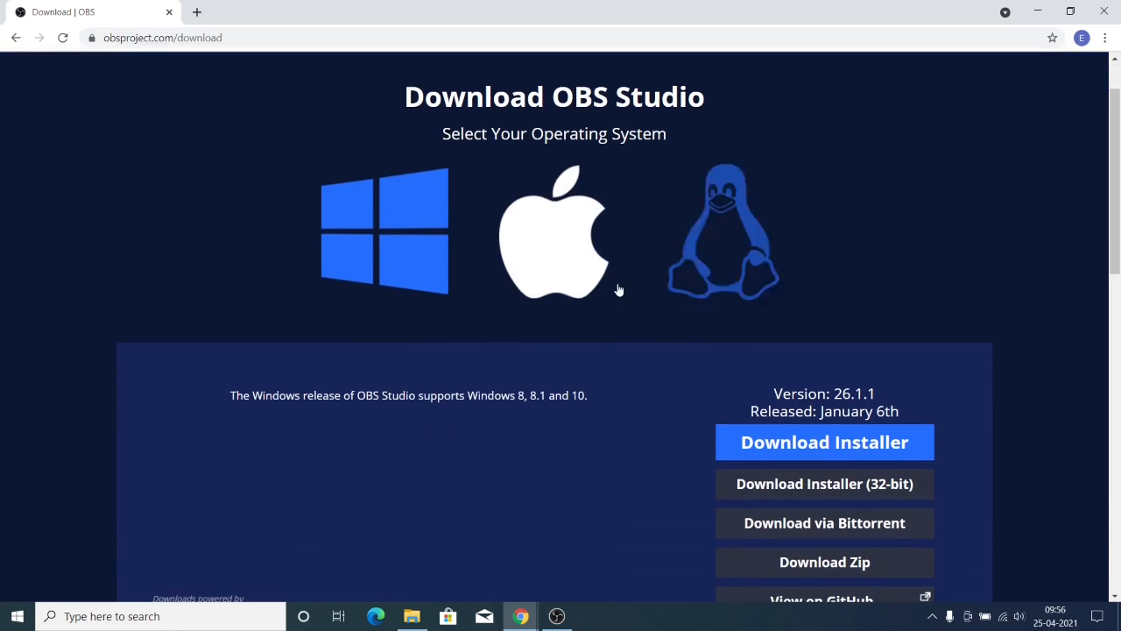
left_click(562, 227)
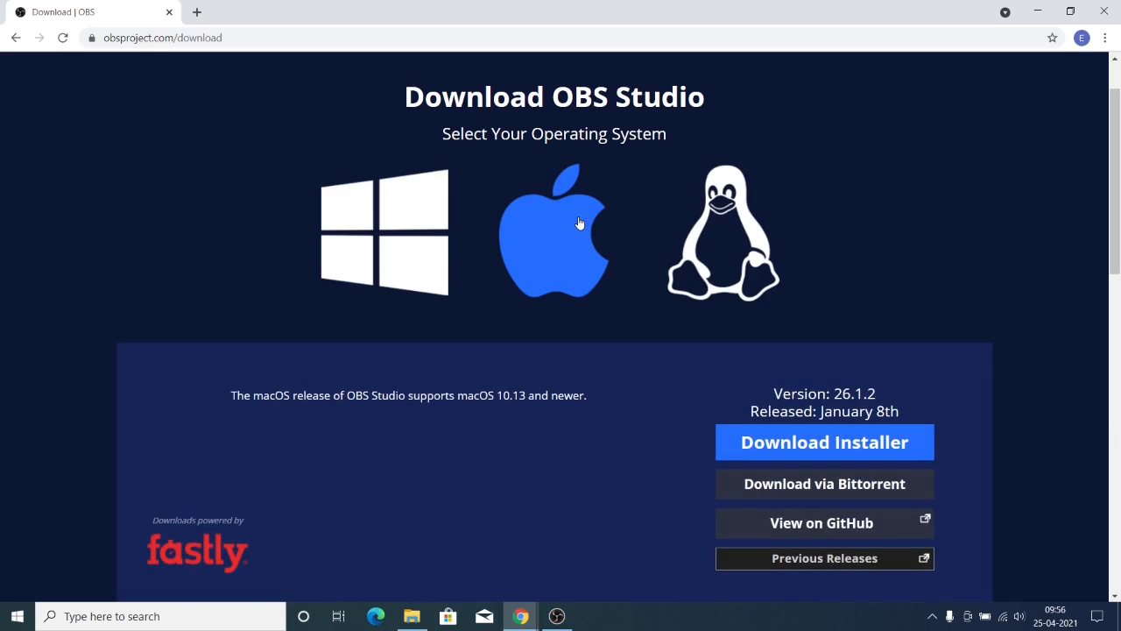
left_click(706, 229)
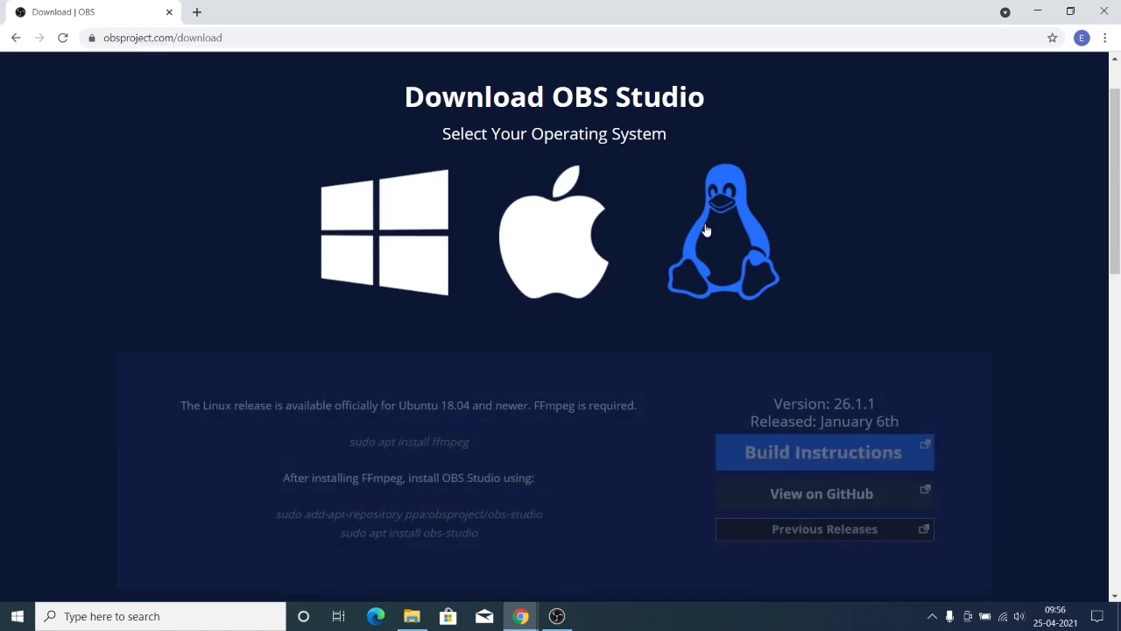
left_click(419, 224)
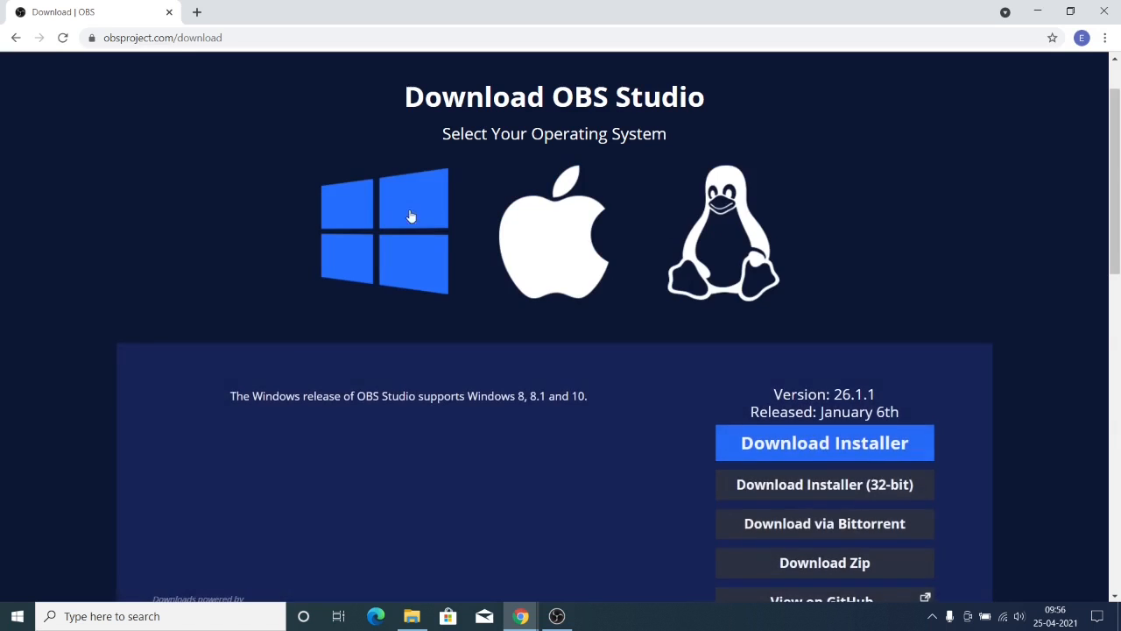
scroll(950, 302, "down", 1)
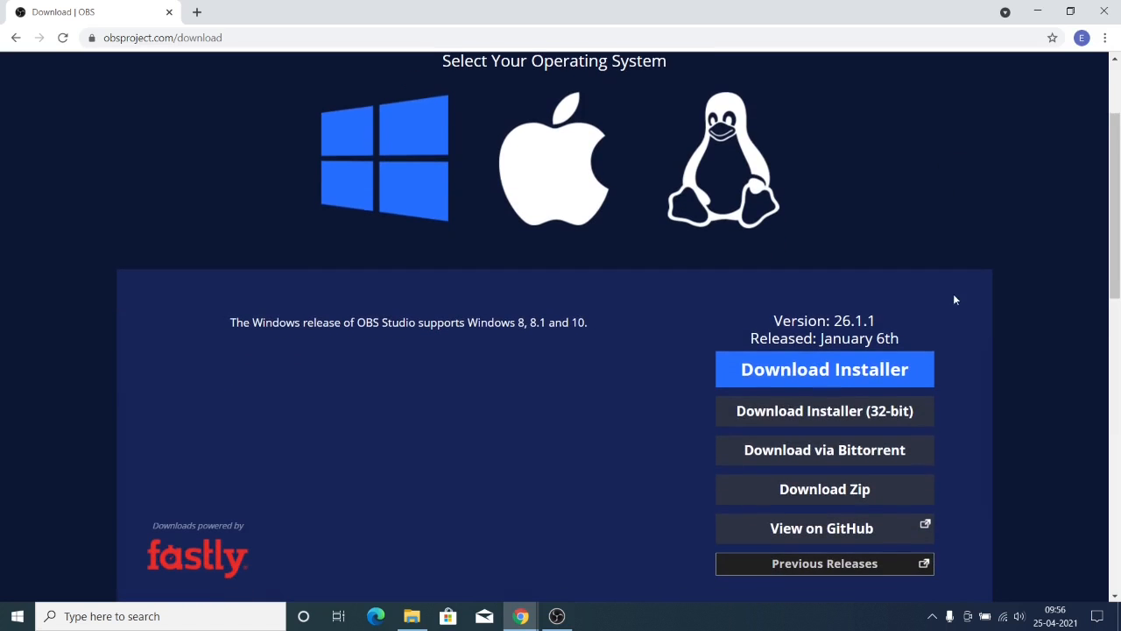
left_click(836, 378)
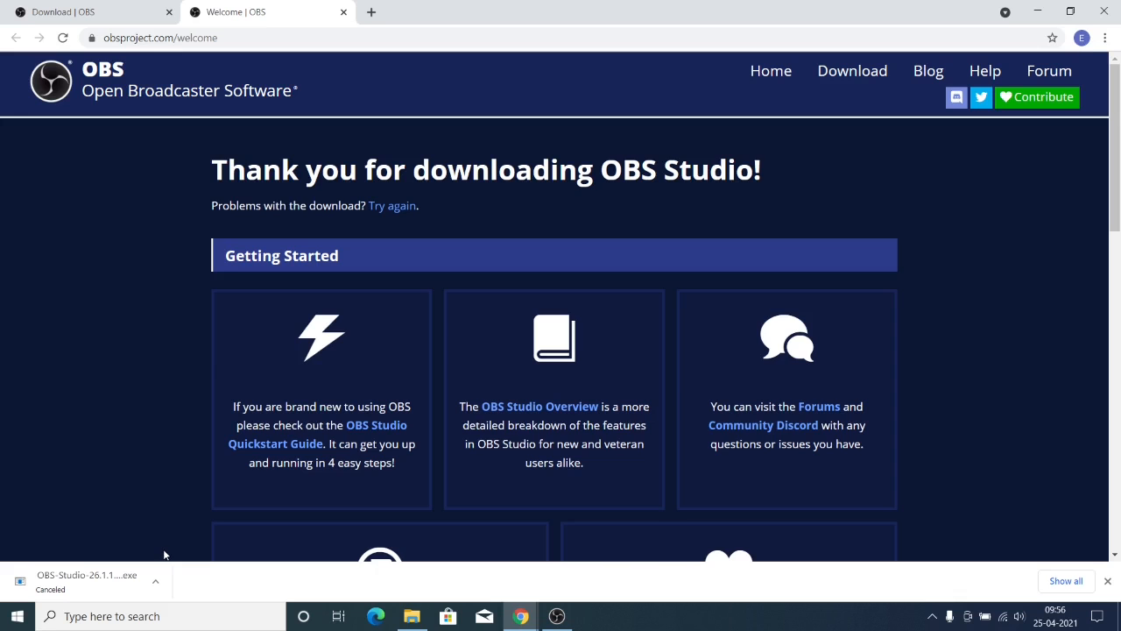
Launch OBS Studio anyway despite the running instance and bring its main window to the front
left_click(412, 616)
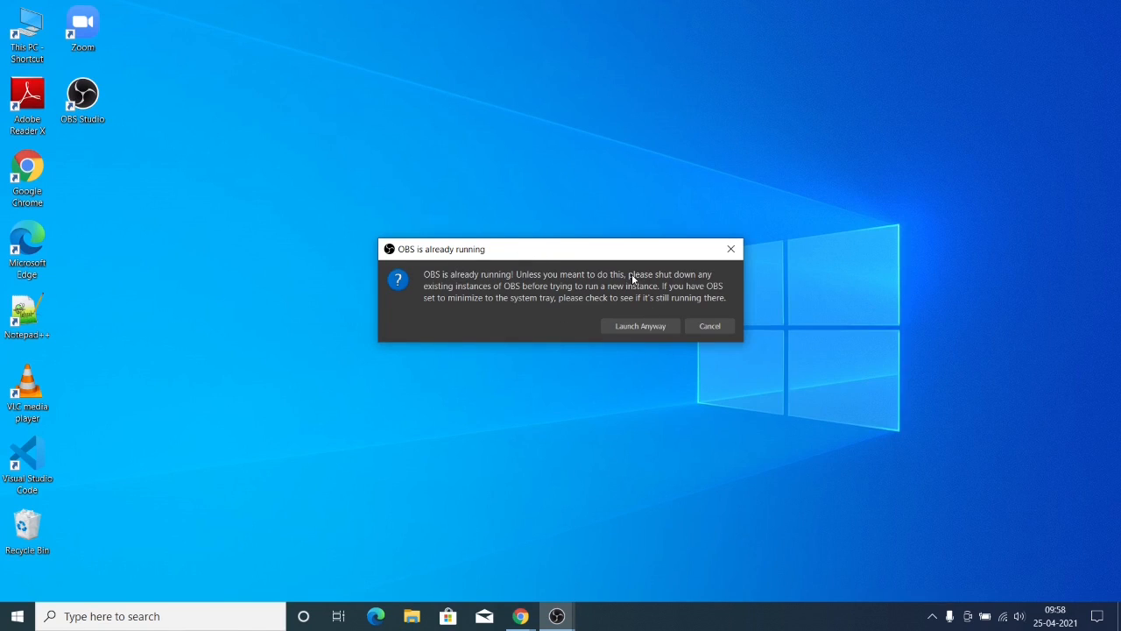
left_click(640, 326)
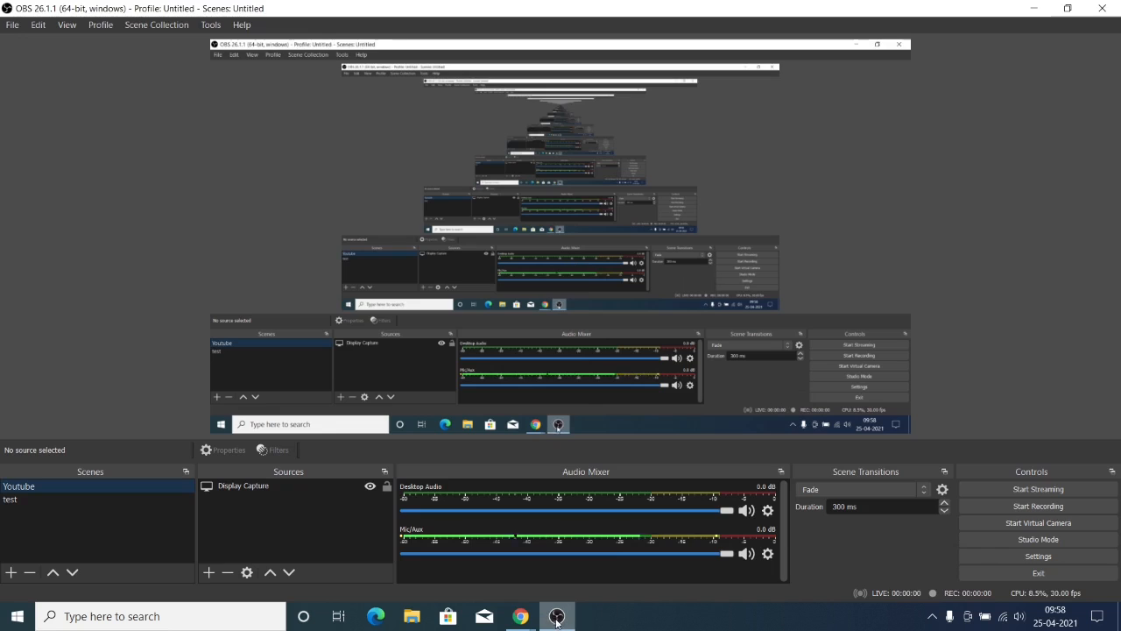
left_click(557, 616)
left_click(557, 617)
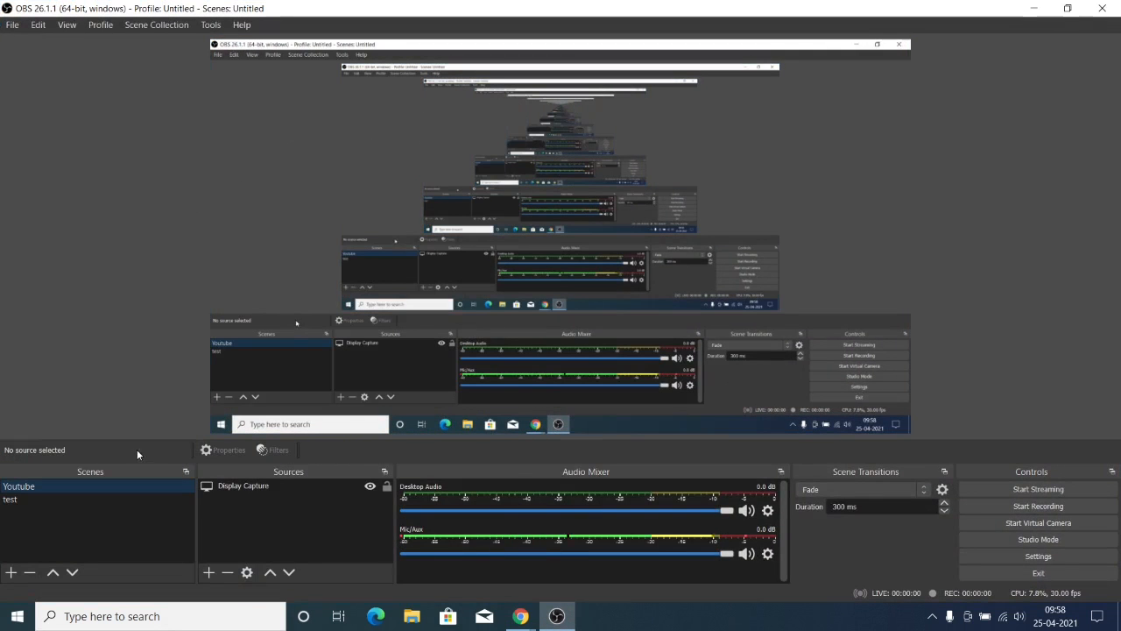
Switch to the test scene and try to add another scene
left_click(111, 501)
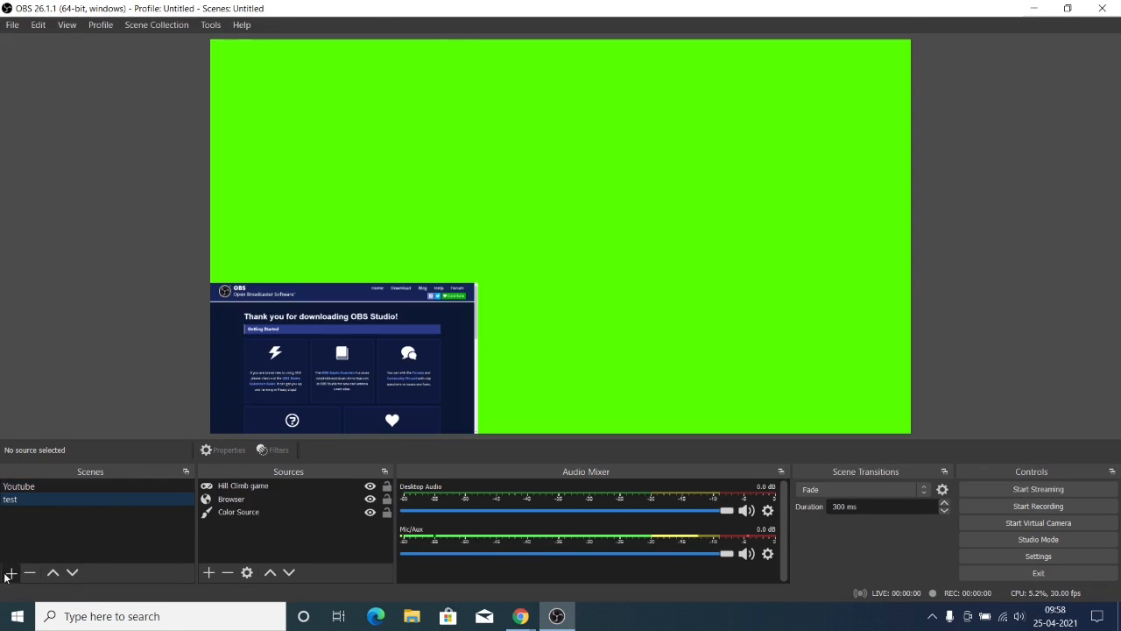
left_click(11, 572)
left_click(533, 329)
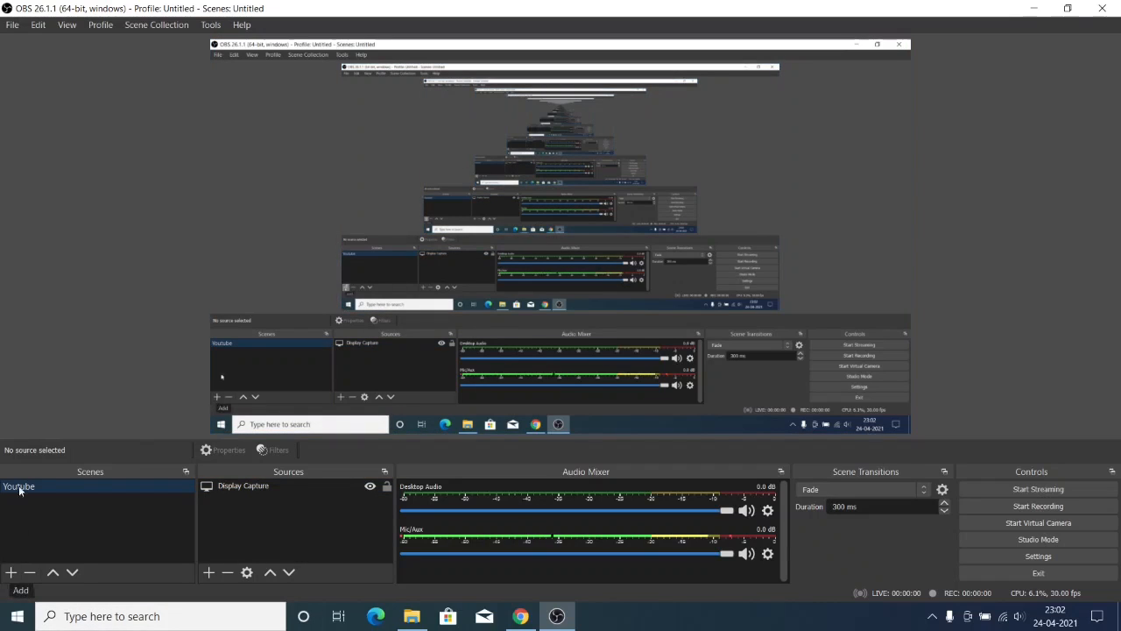
Add a new scene named "Test"
left_click(12, 574)
left_click(429, 305)
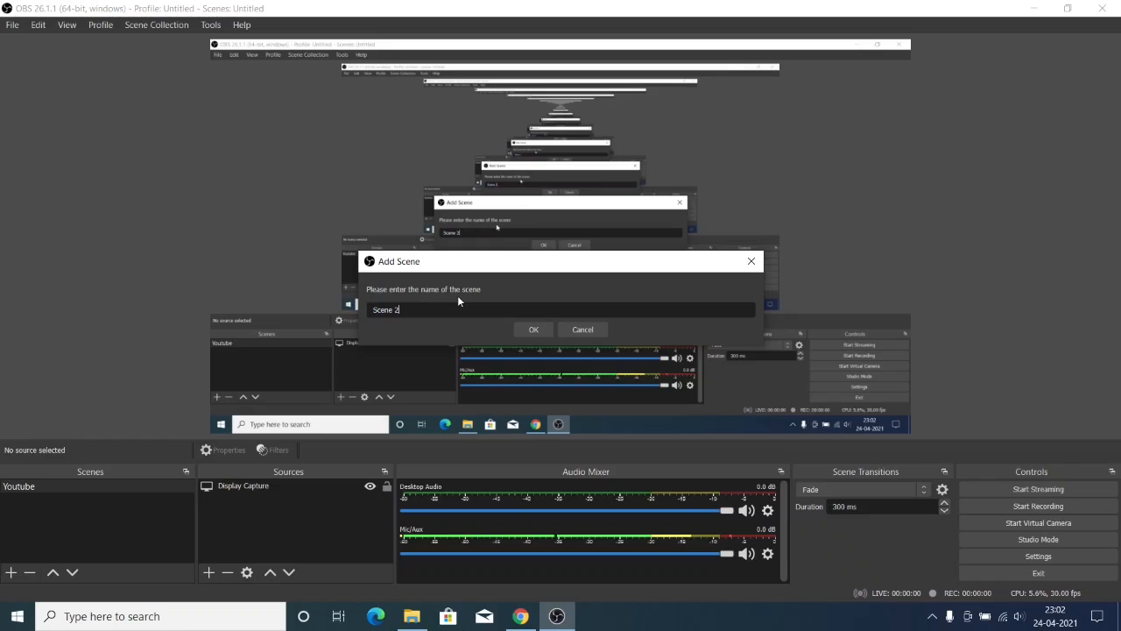
key("BackSpace")
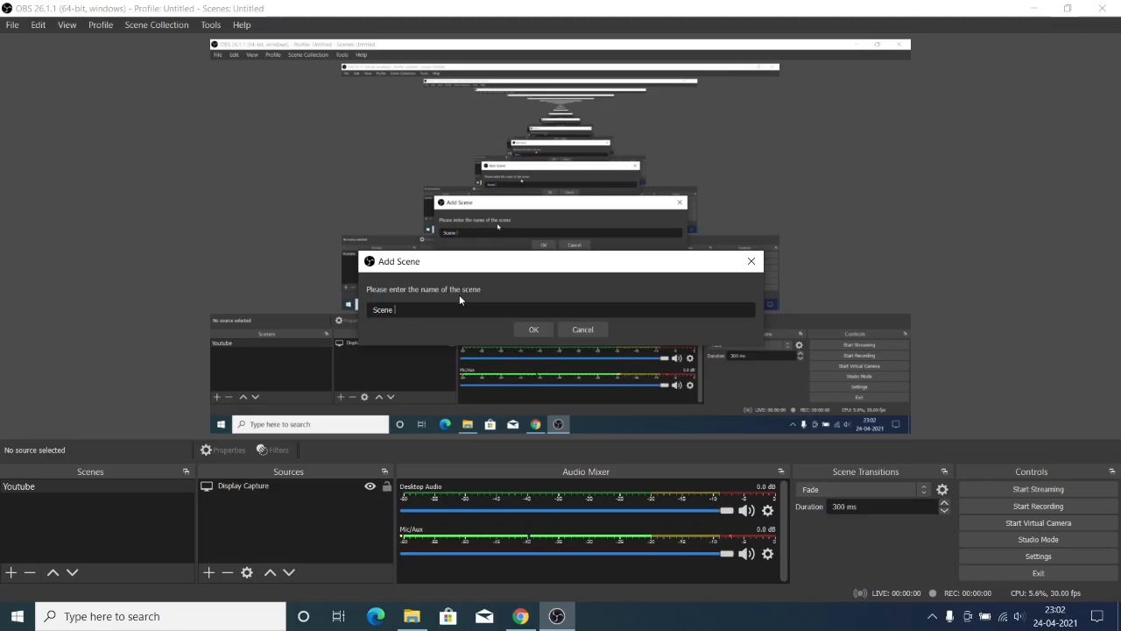
key("BackSpace")
key("BackSpace")
key("BackSpace")
key("BackSpace")
key("BackSpace")
key("BackSpace")
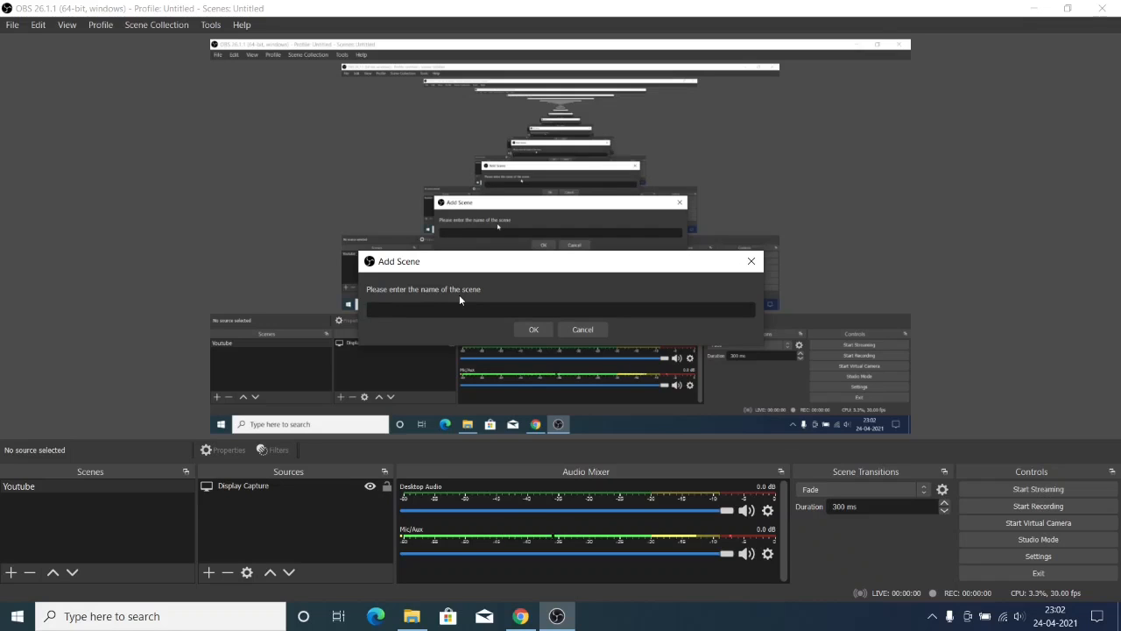
type("Test")
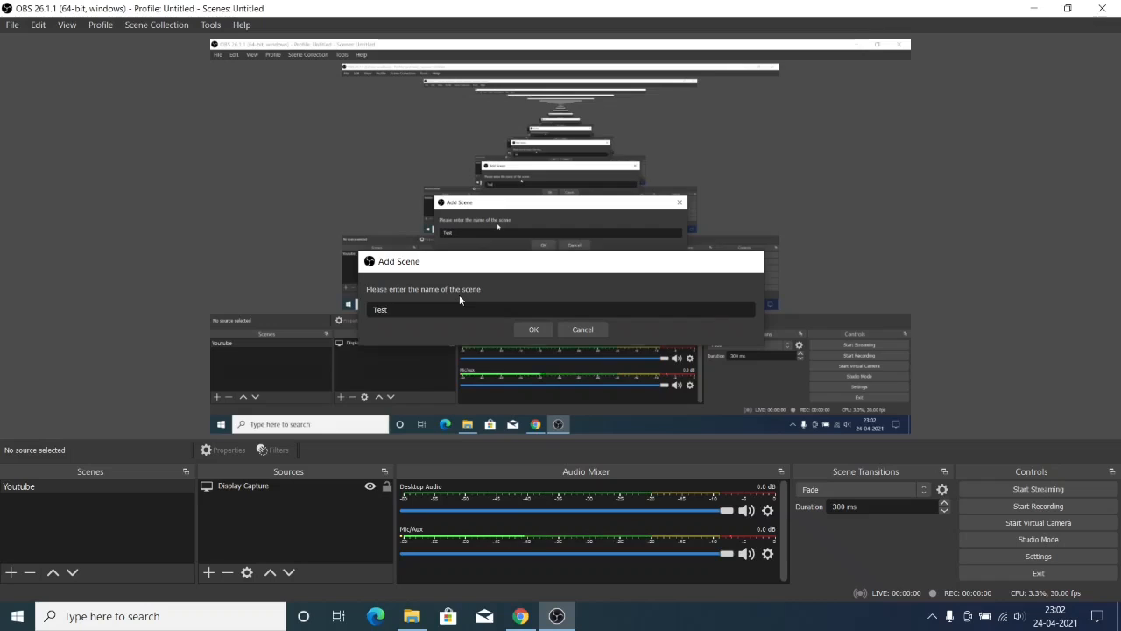
key("Return")
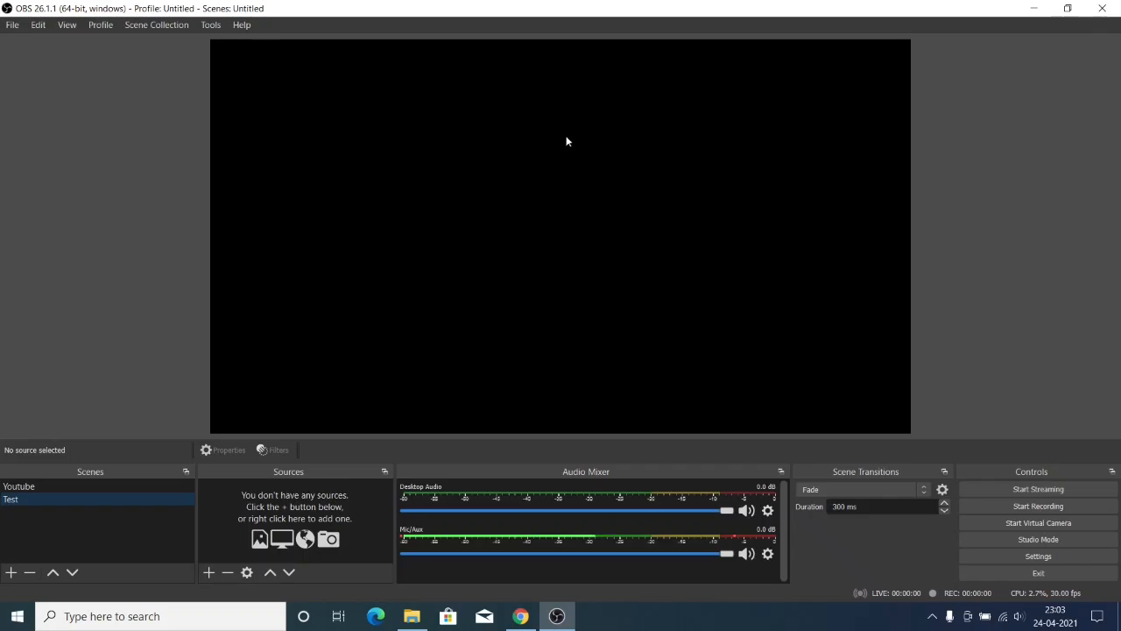
Review the source types that can be added to the Test scene
left_click(210, 572)
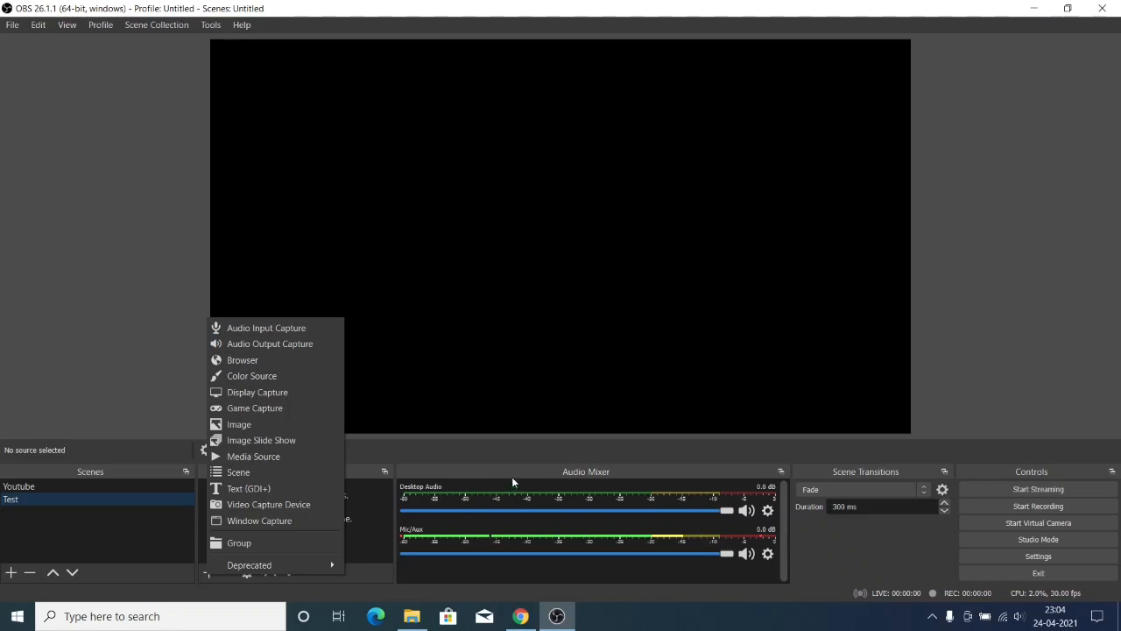
left_click(625, 610)
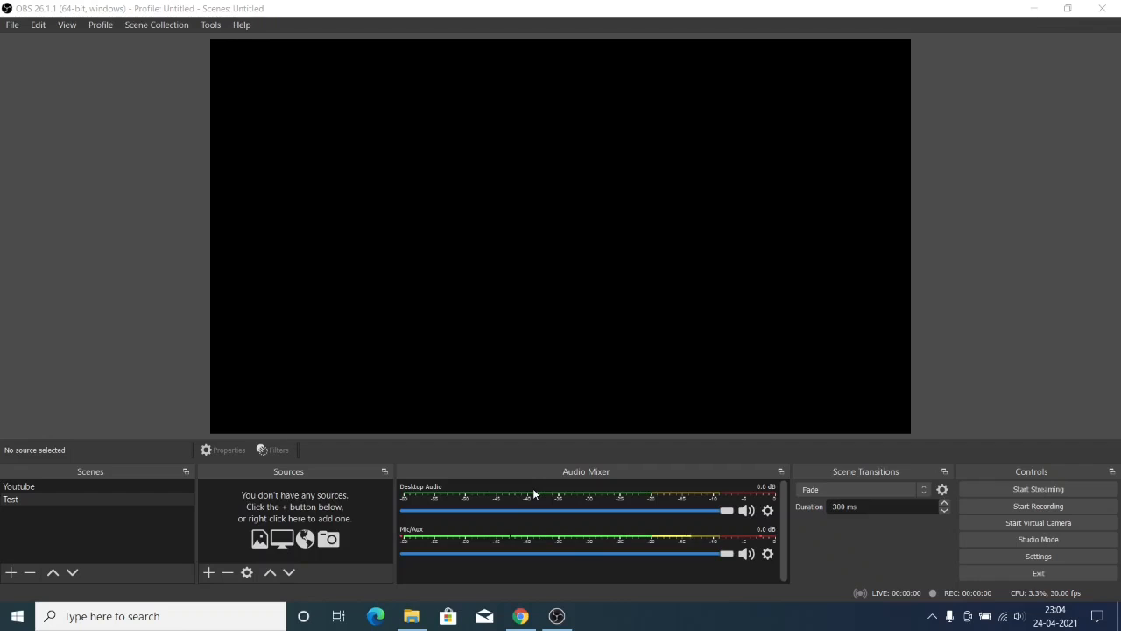
Play the Jee Le Zaraa MP3 from the OBS SOFT folder and return to OBS to check the Desktop Audio meter
left_click(411, 616)
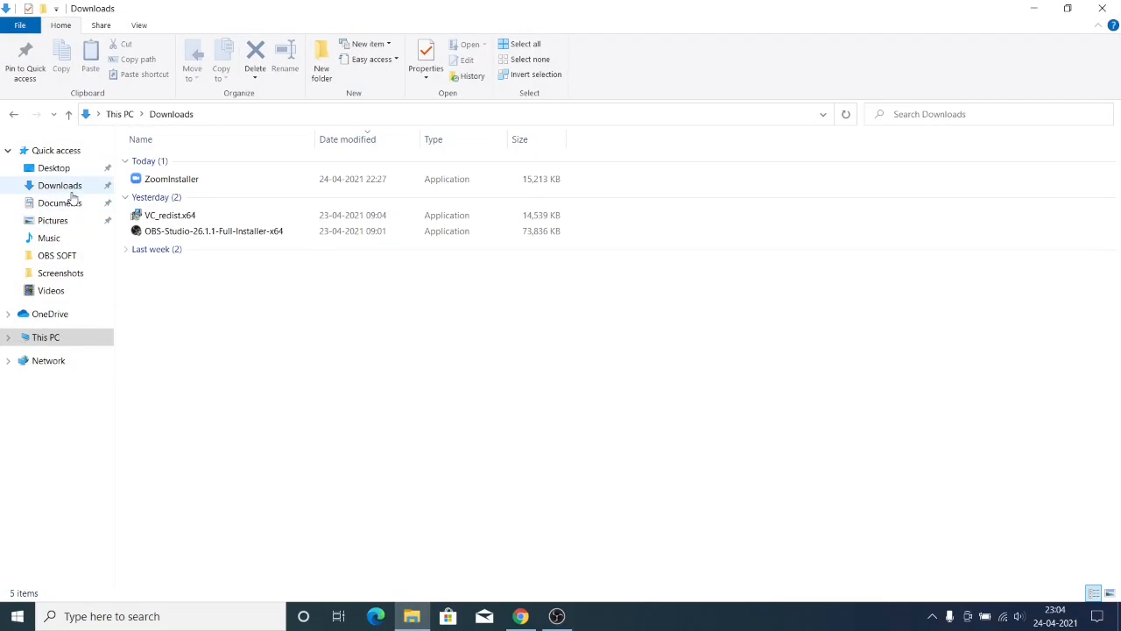
left_click(66, 255)
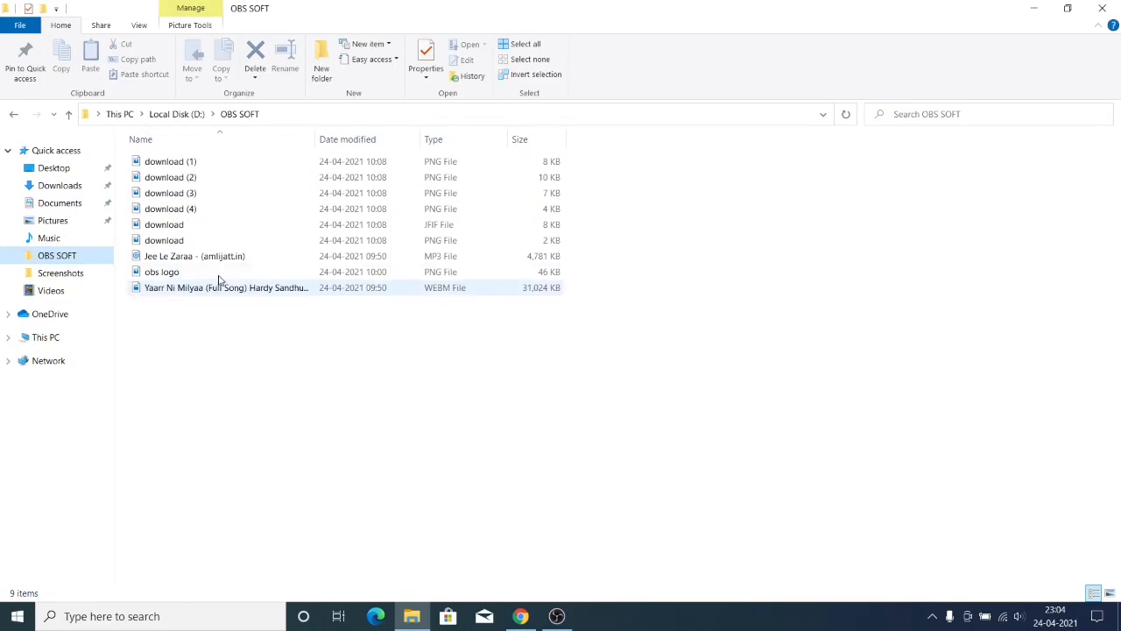
double_click(266, 259)
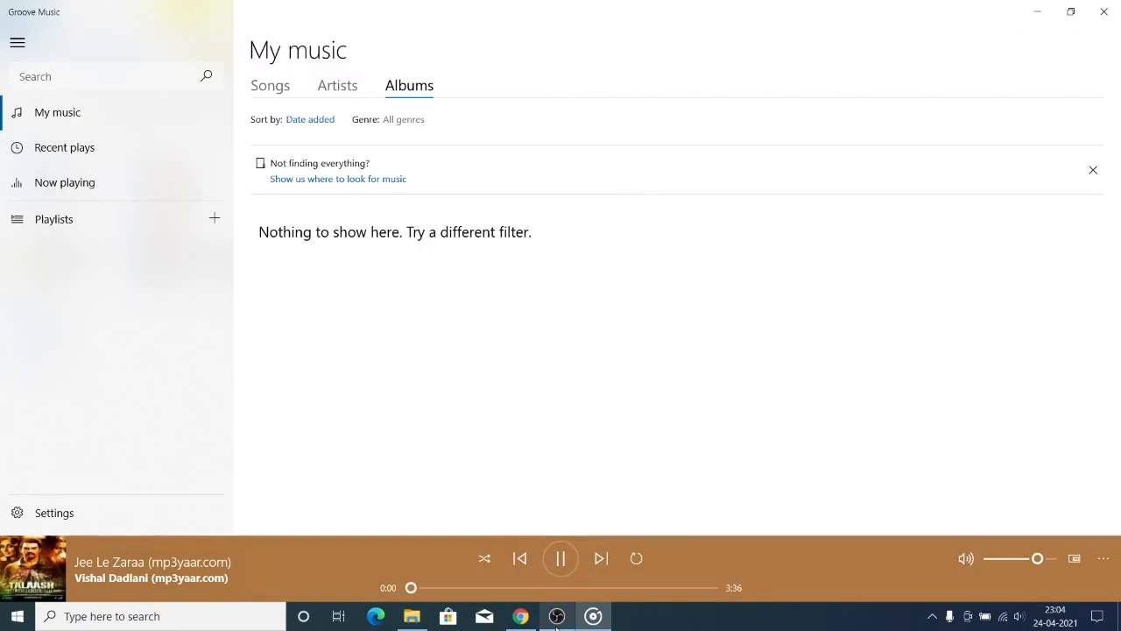
mouse_move(557, 616)
left_click(571, 534)
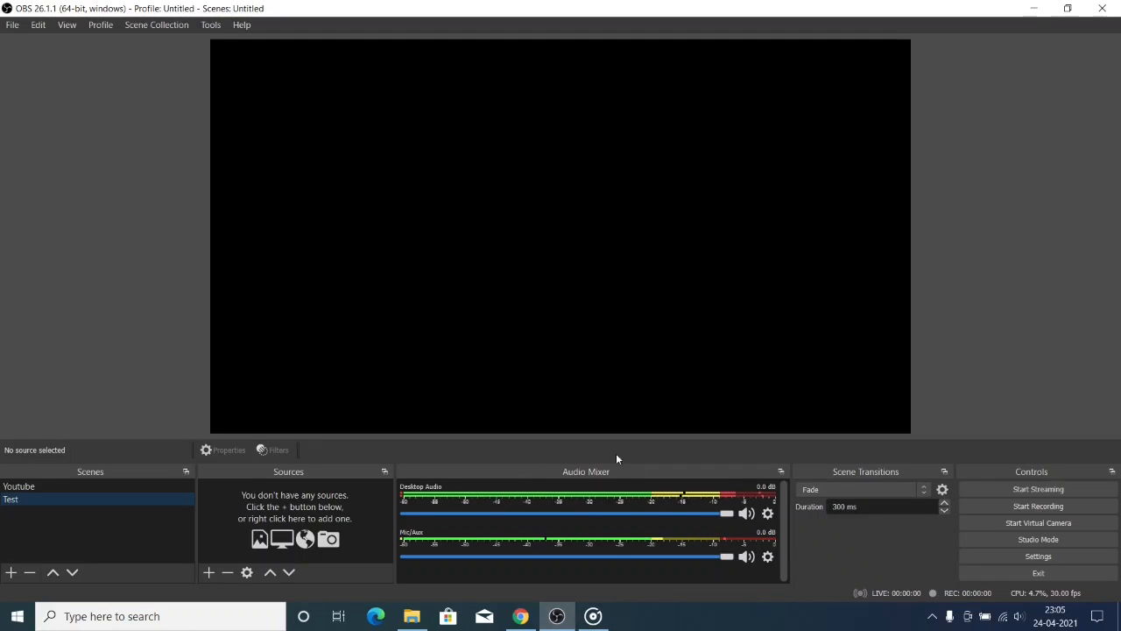
left_click(599, 621)
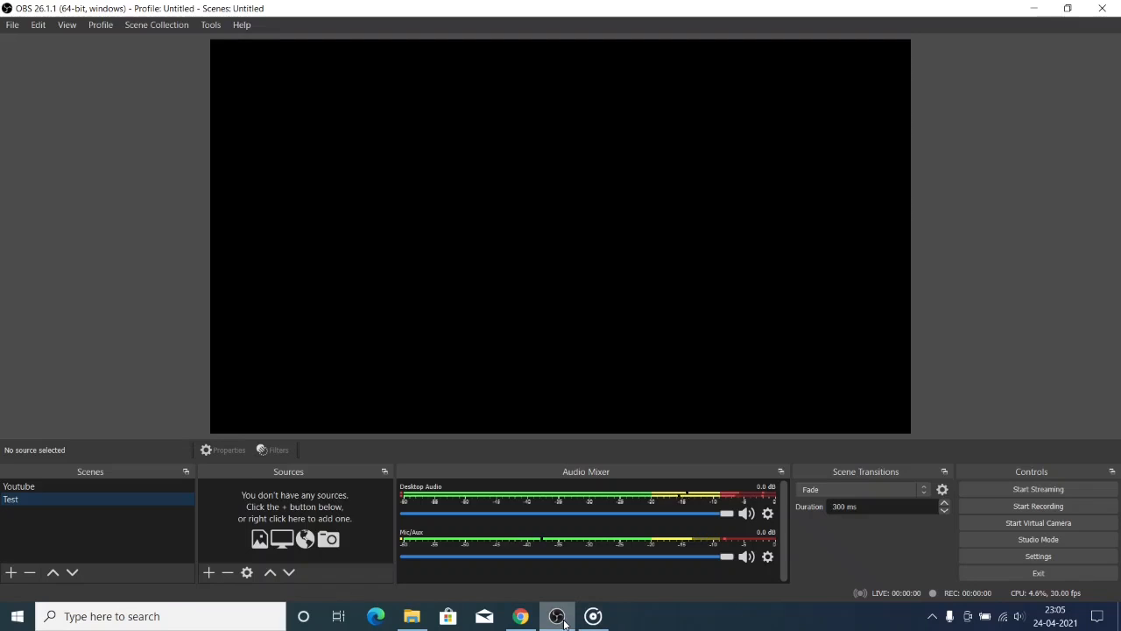
left_click(557, 618)
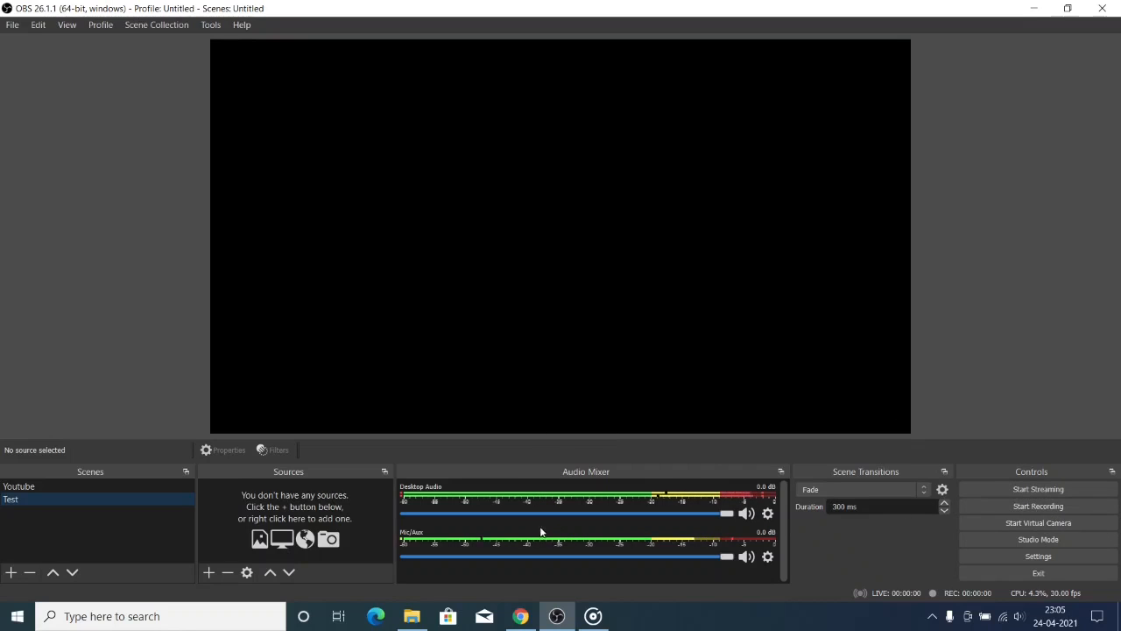
Pause the song in Groove Music and return to OBS
mouse_move(593, 616)
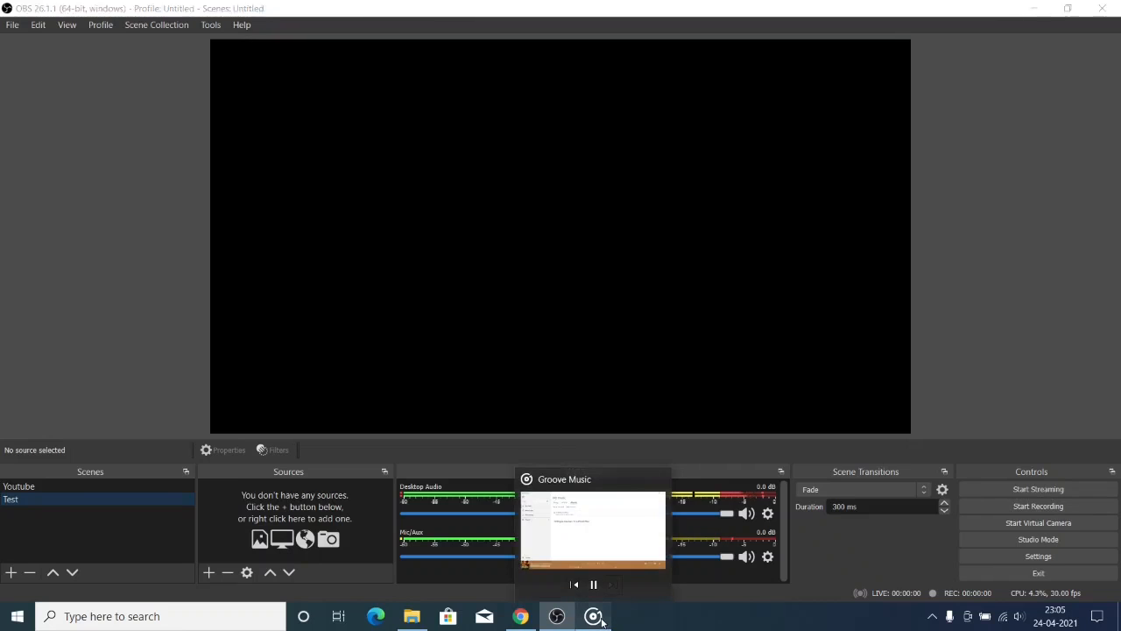
left_click(569, 543)
left_click(561, 558)
left_click(557, 616)
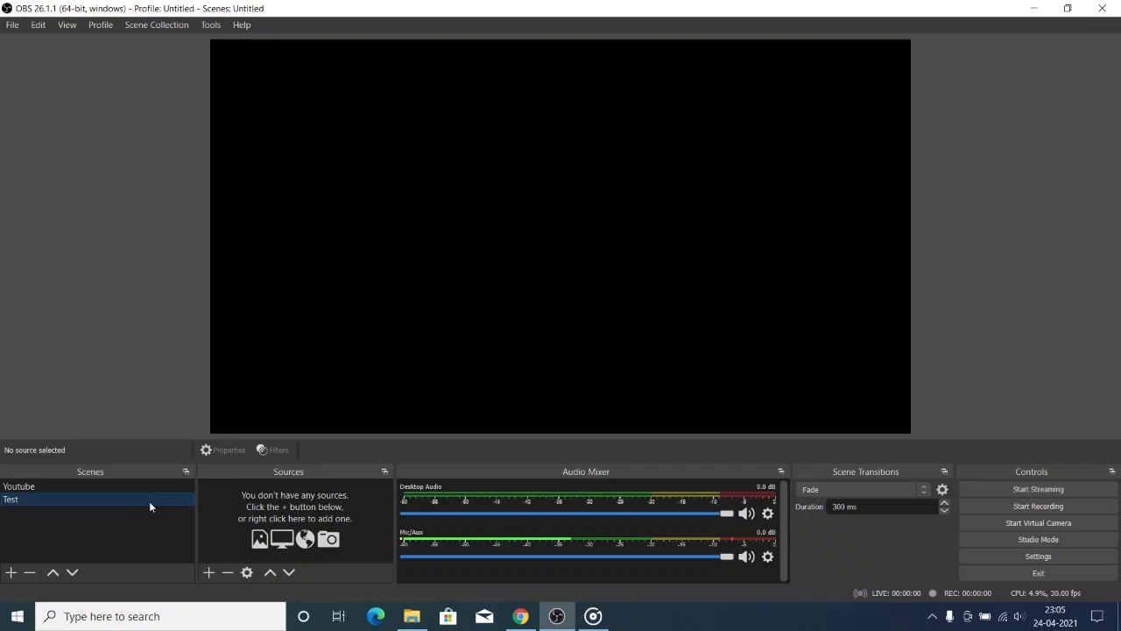
left_click(210, 574)
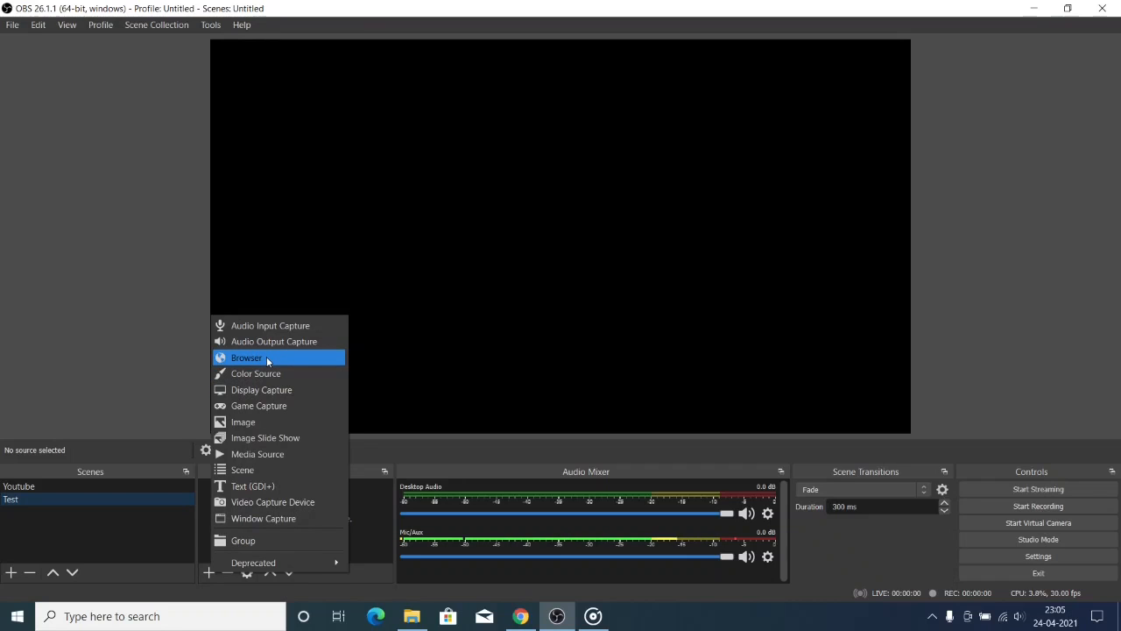
left_click(266, 356)
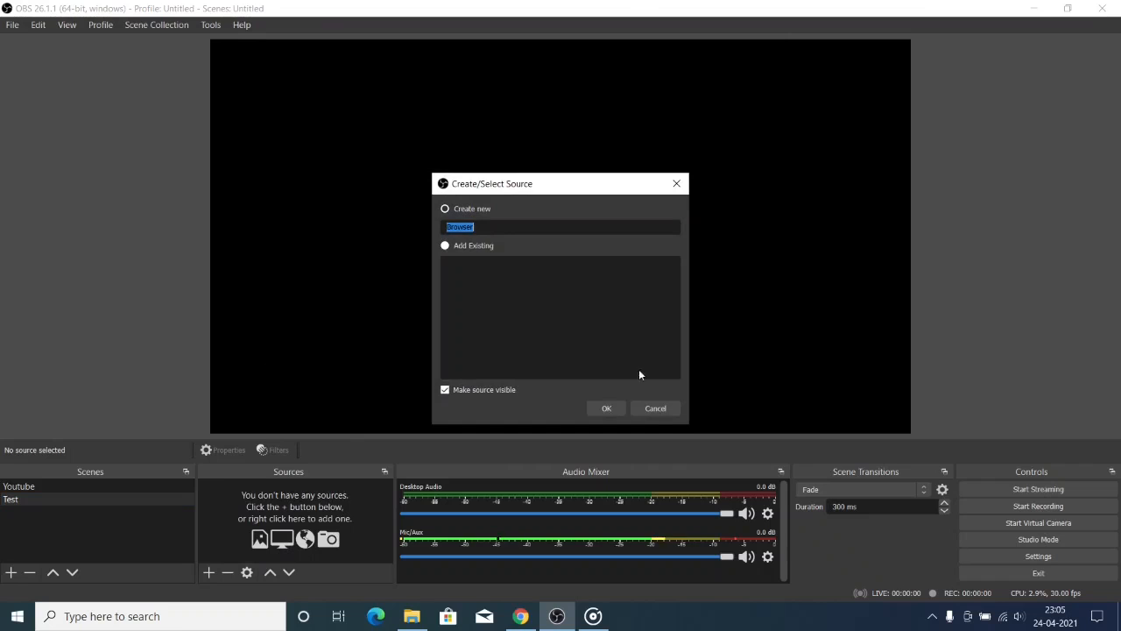
left_click(655, 409)
Add a new Audio Input Capture source named "Audio Input Capture 1" to the Test scene
left_click(208, 574)
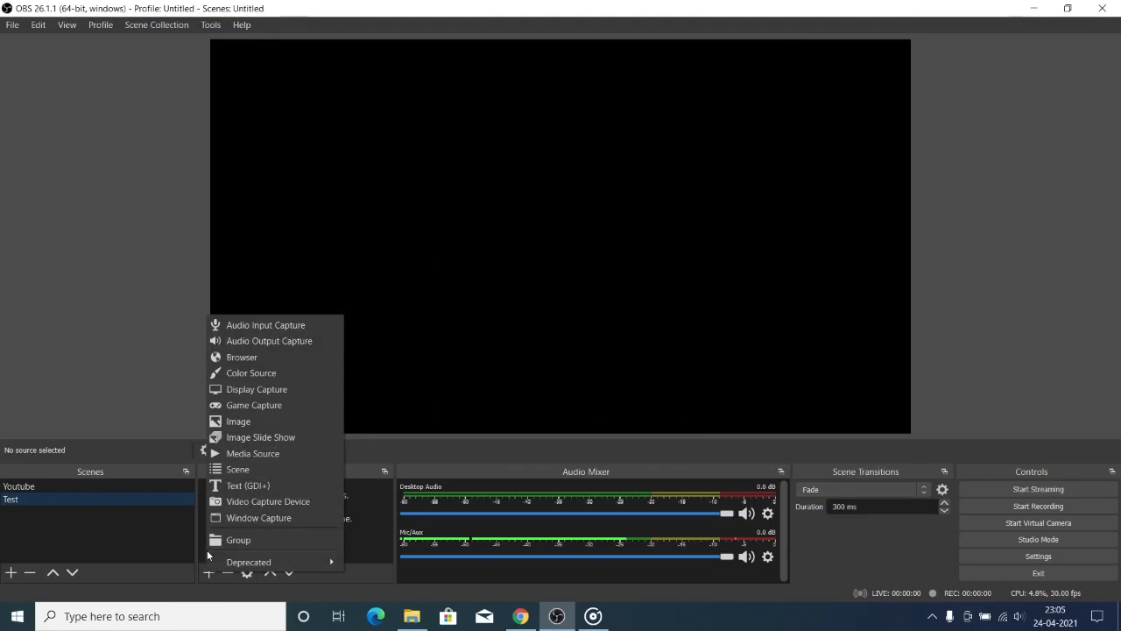
left_click(260, 326)
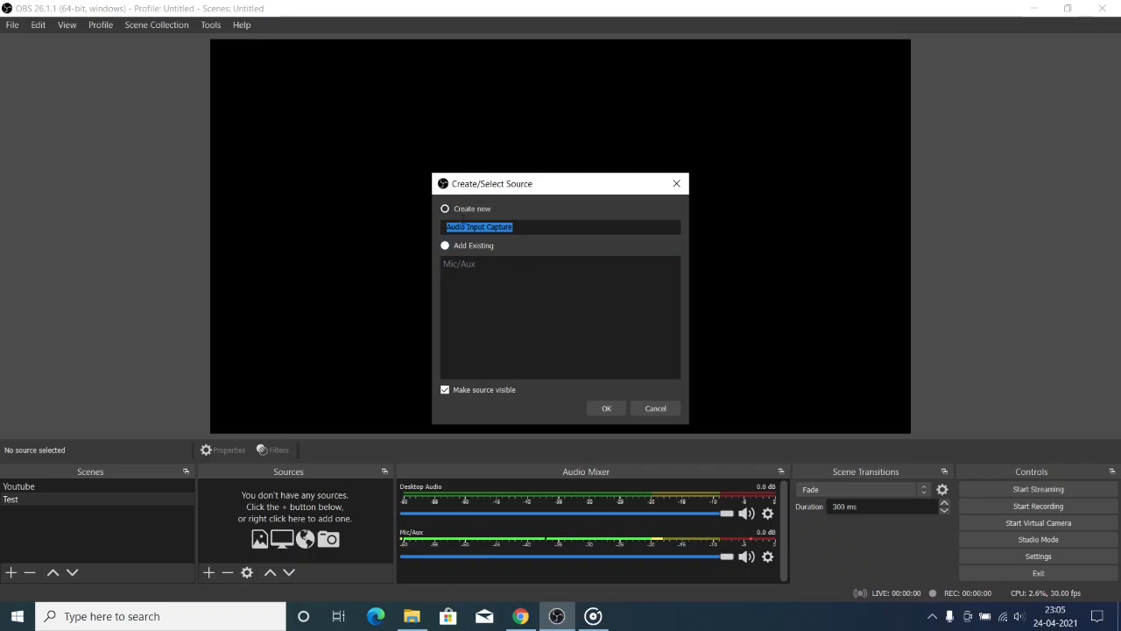
left_click(517, 227)
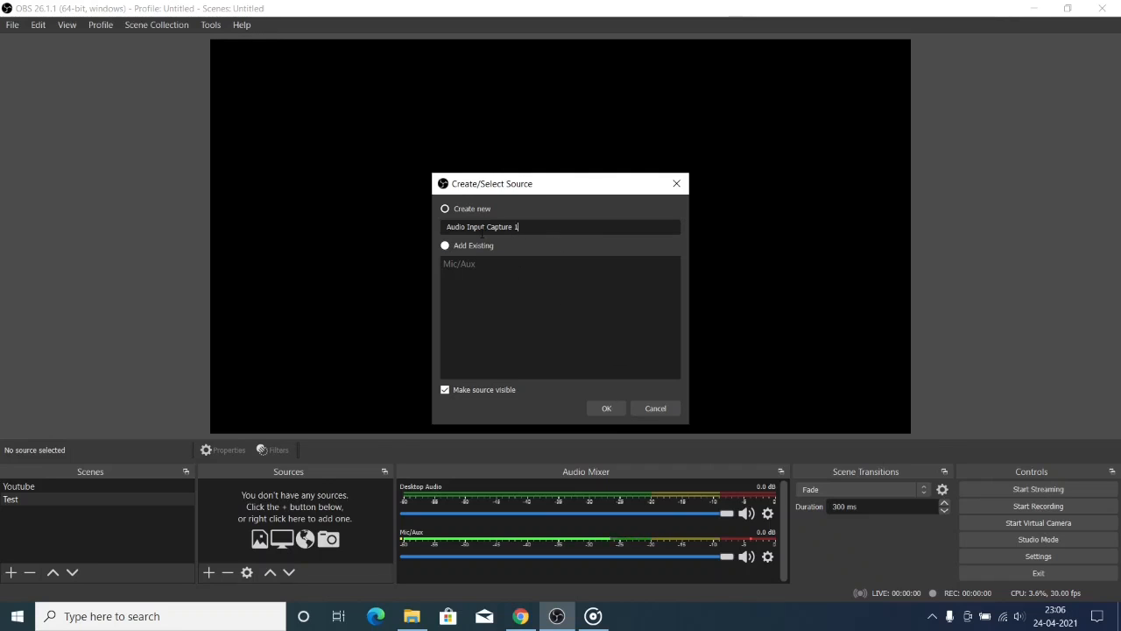
left_click(606, 408)
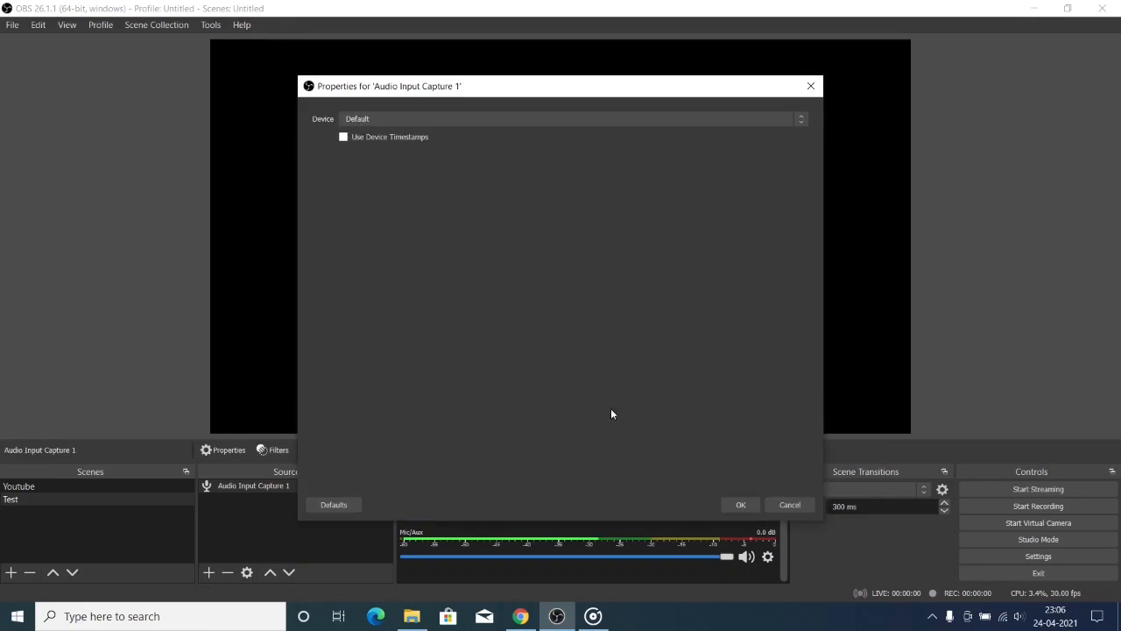
Set the Audio Input Capture 1 device to Headset (OnePlus Bullets Wireless Z Hands-Free AG Audio) and accept its properties
left_click(425, 121)
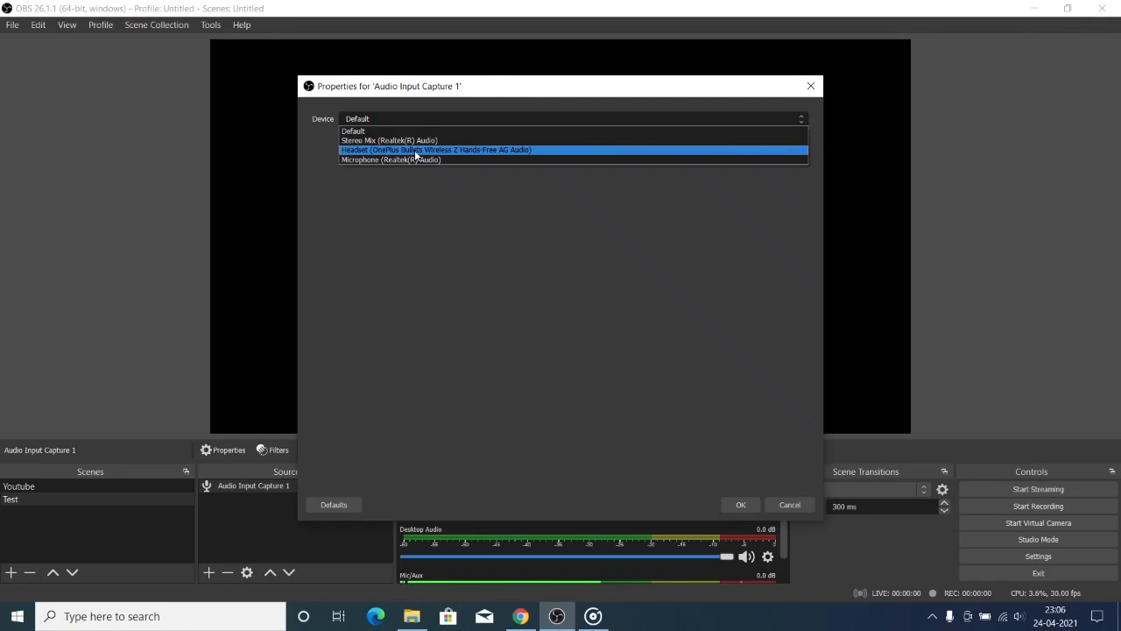
left_click(415, 151)
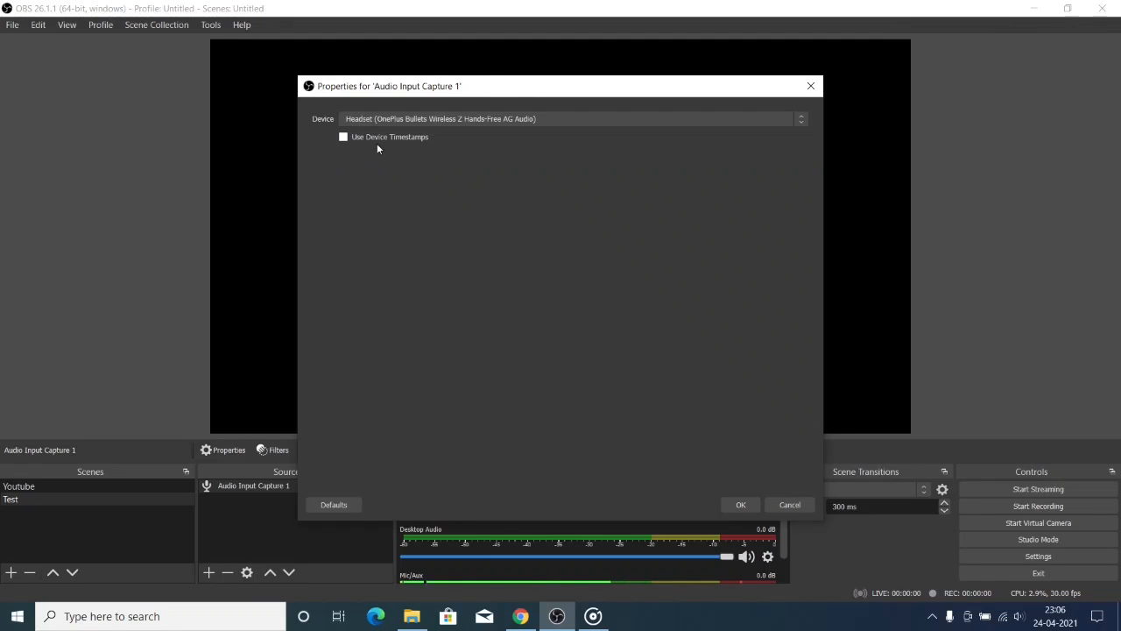
left_click(379, 142)
left_click(738, 504)
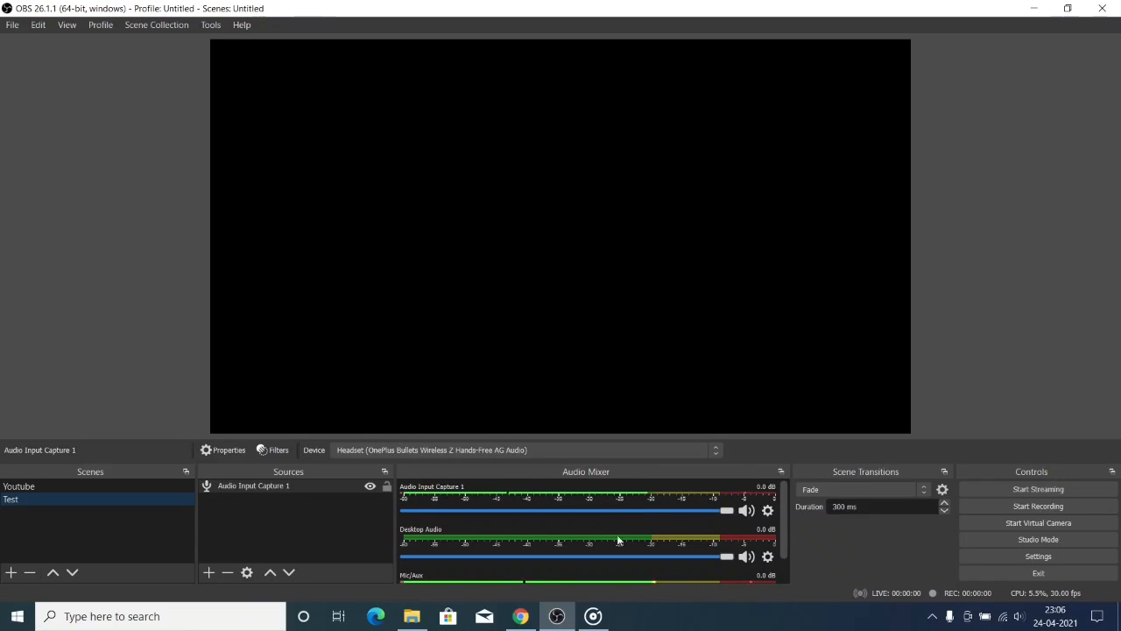
Compare the Audio Input Capture 1, Desktop Audio and Mic/Aux meters in the audio mixer and view the new channel's options
scroll(619, 565, "down", 1)
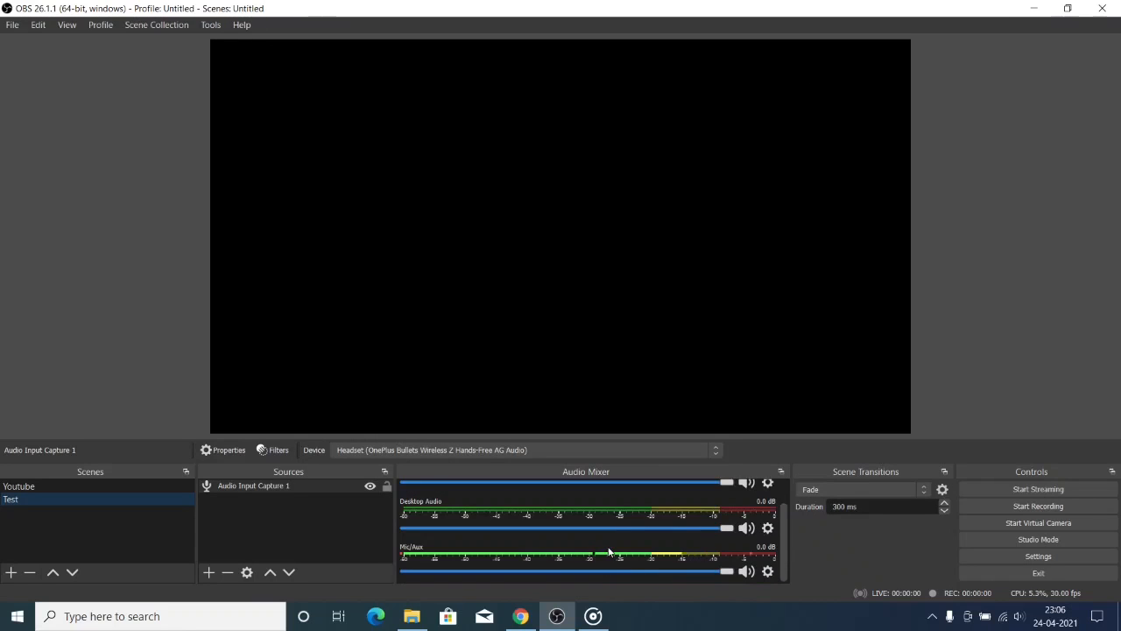
scroll(619, 549, "up", 1)
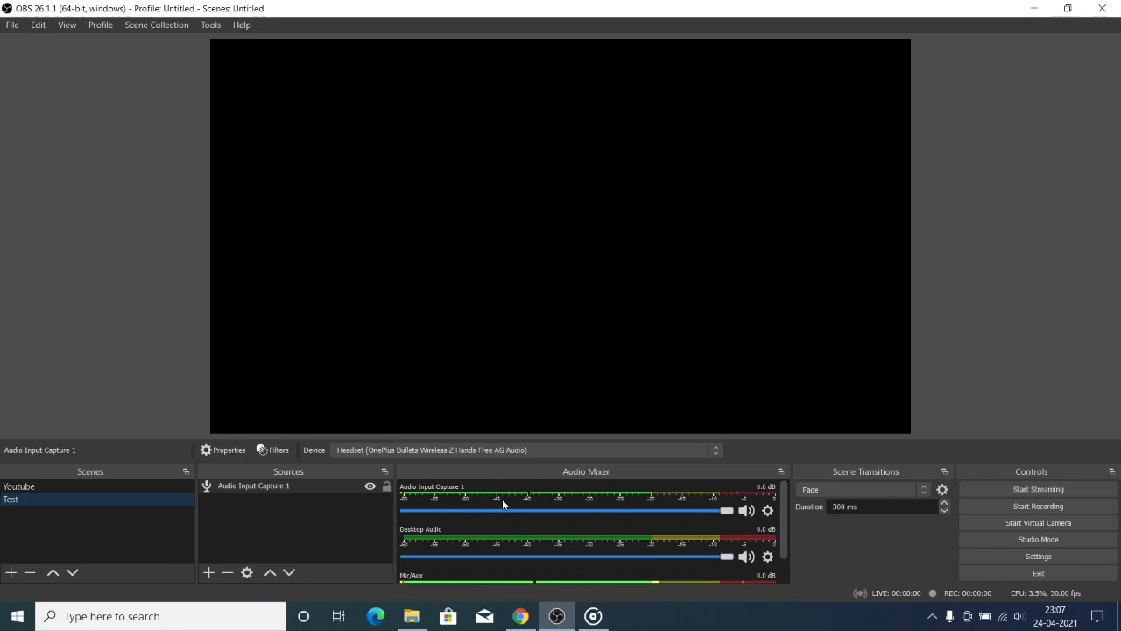
scroll(650, 567, "down", 2)
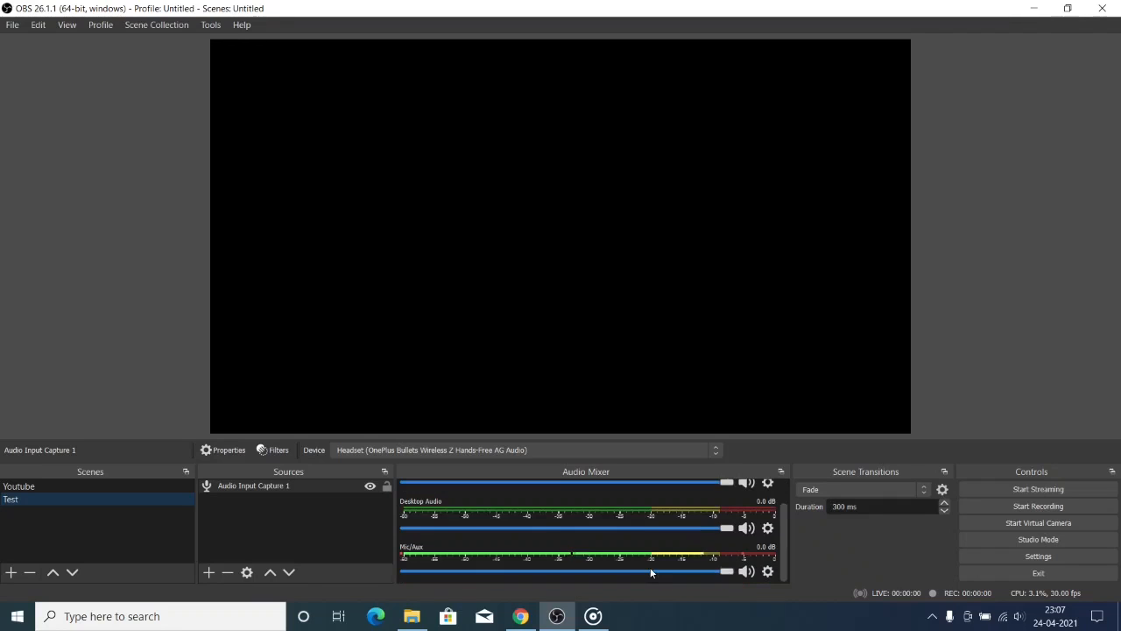
scroll(646, 567, "up", 2)
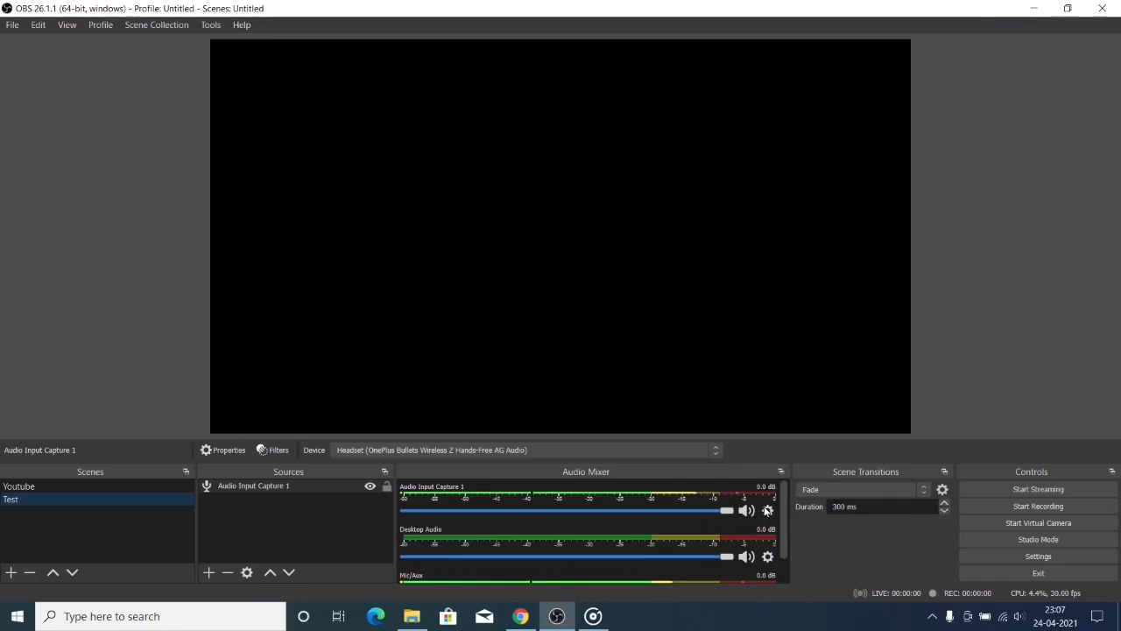
left_click(767, 509)
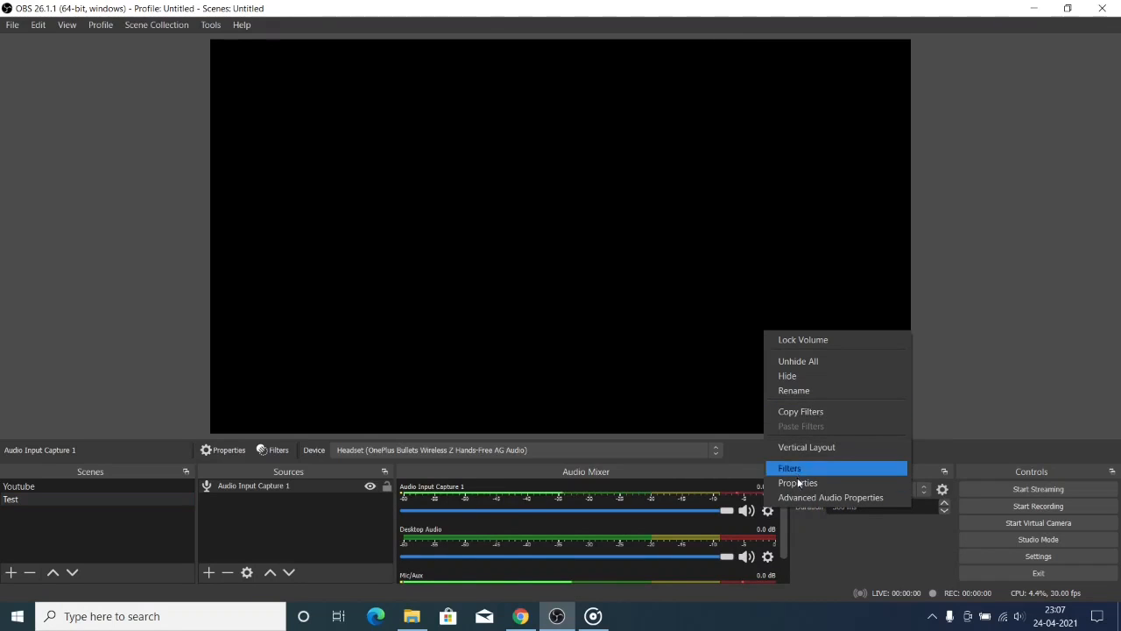
Remove the Audio Input Capture 1 source from the Test scene
left_click(293, 486)
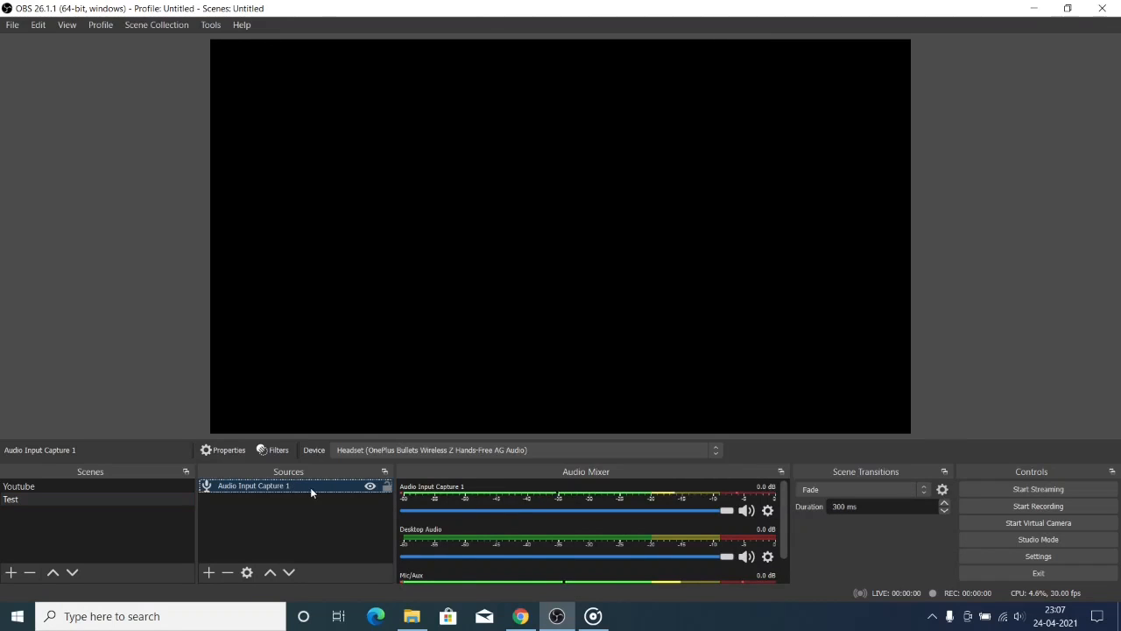
right_click(311, 487)
left_click(351, 291)
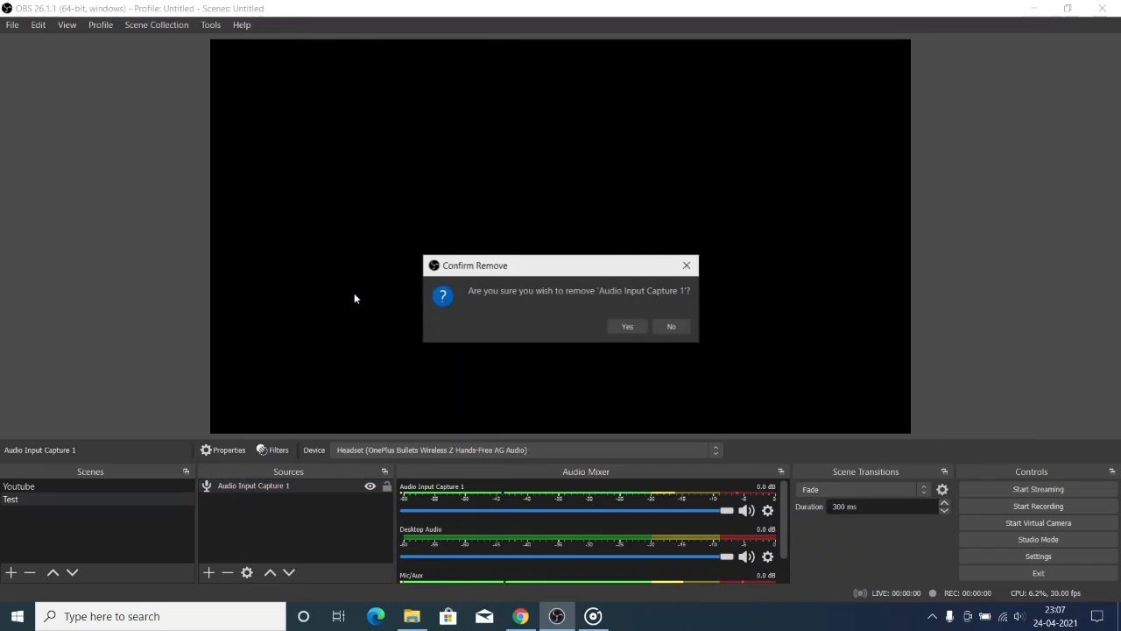
left_click(625, 326)
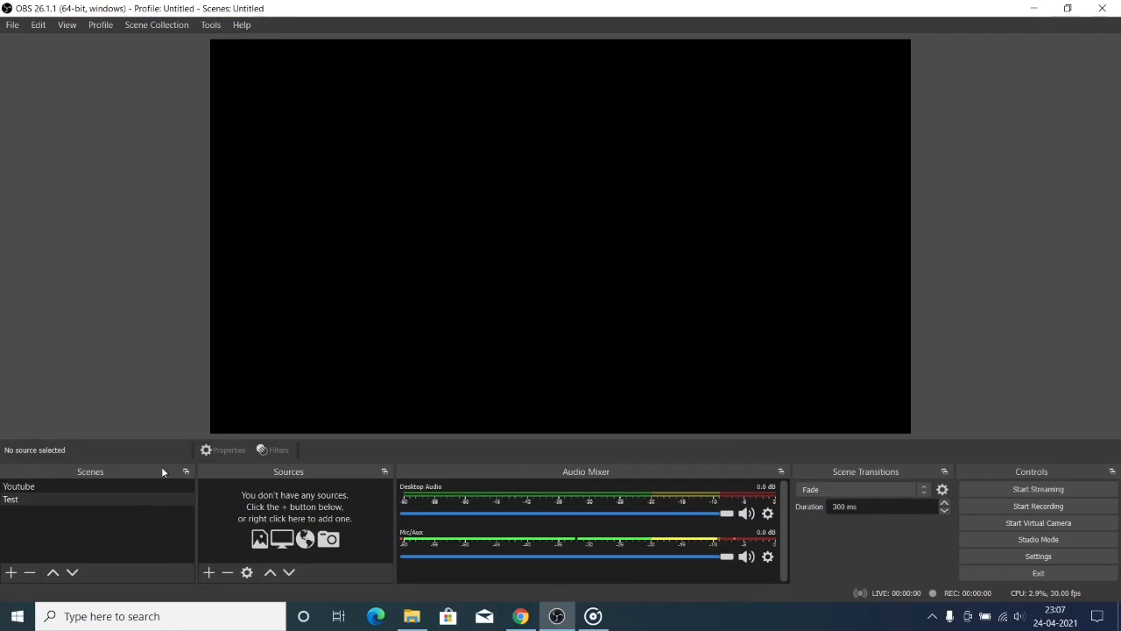
View the Youtube scene's display capture and return to the Test scene
left_click(124, 484)
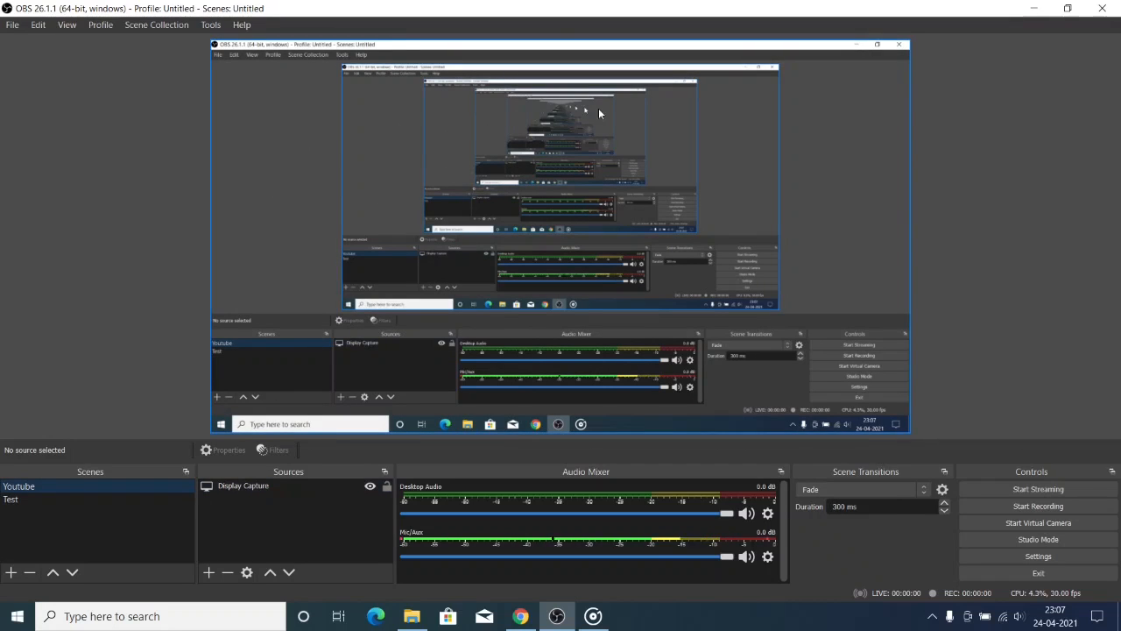
left_click(74, 501)
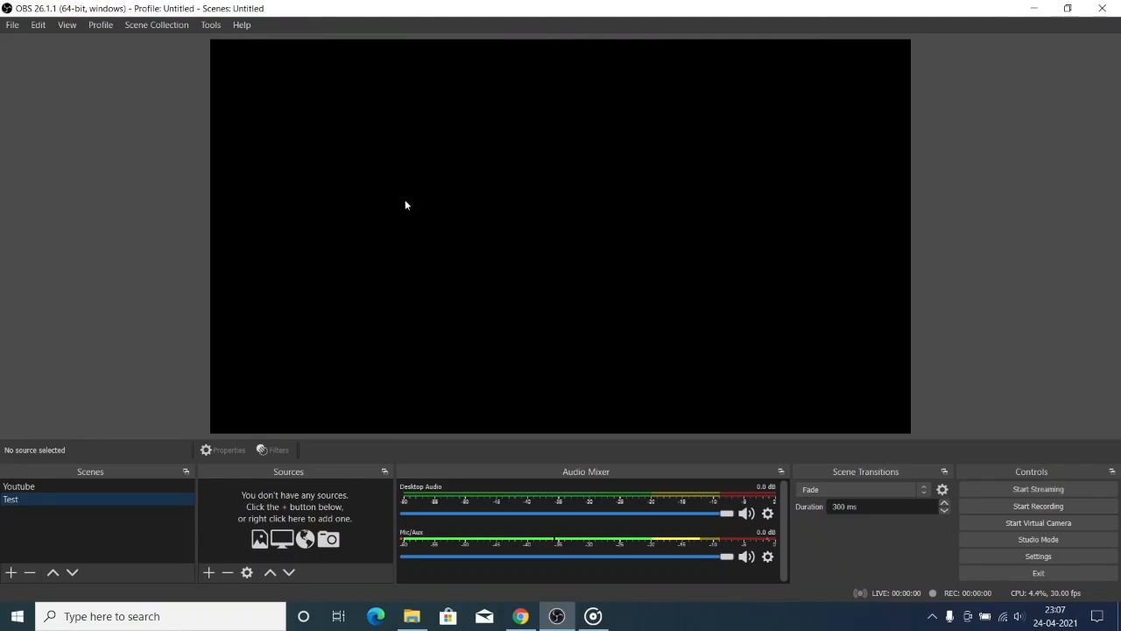
Add a new Browser source to the Test scene, keeping the default name "Browser"
left_click(210, 573)
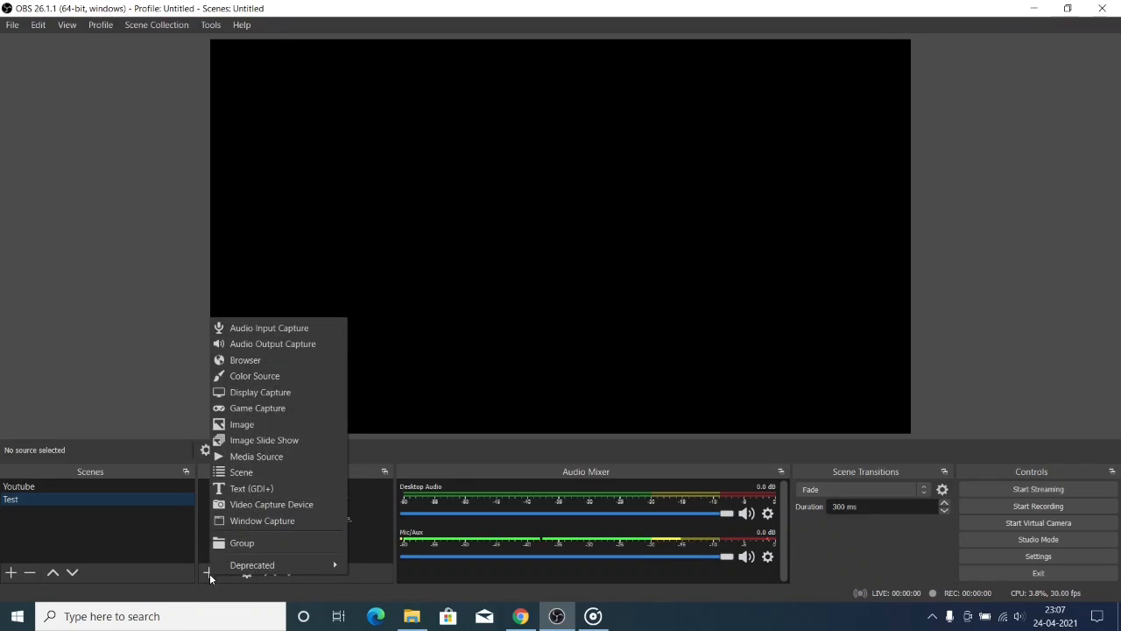
left_click(263, 358)
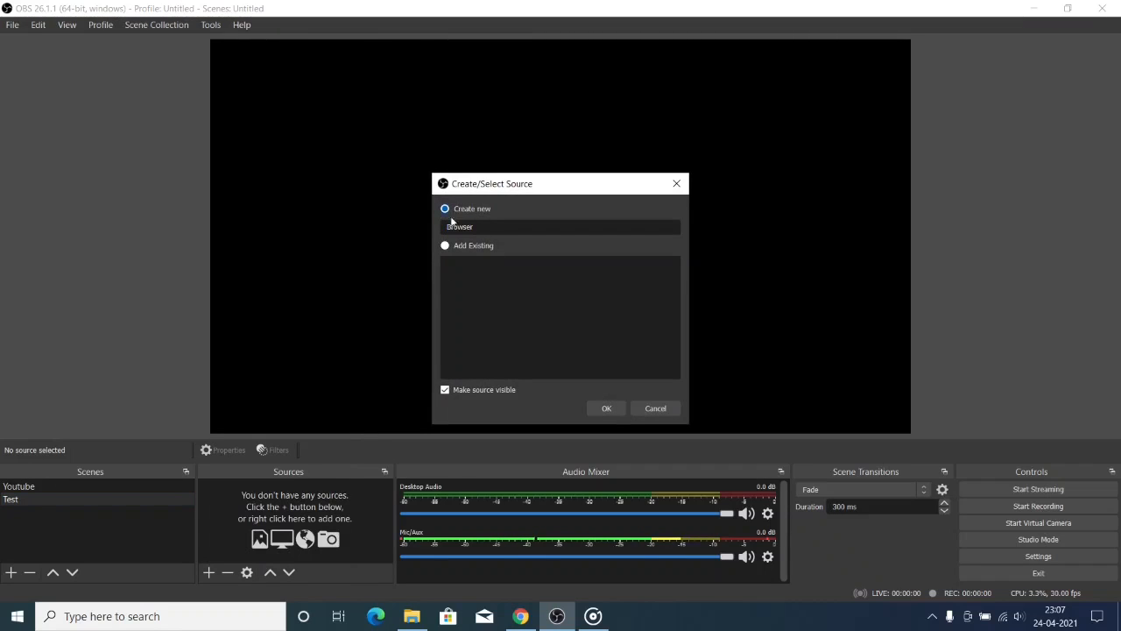
left_click(604, 409)
left_click(602, 410)
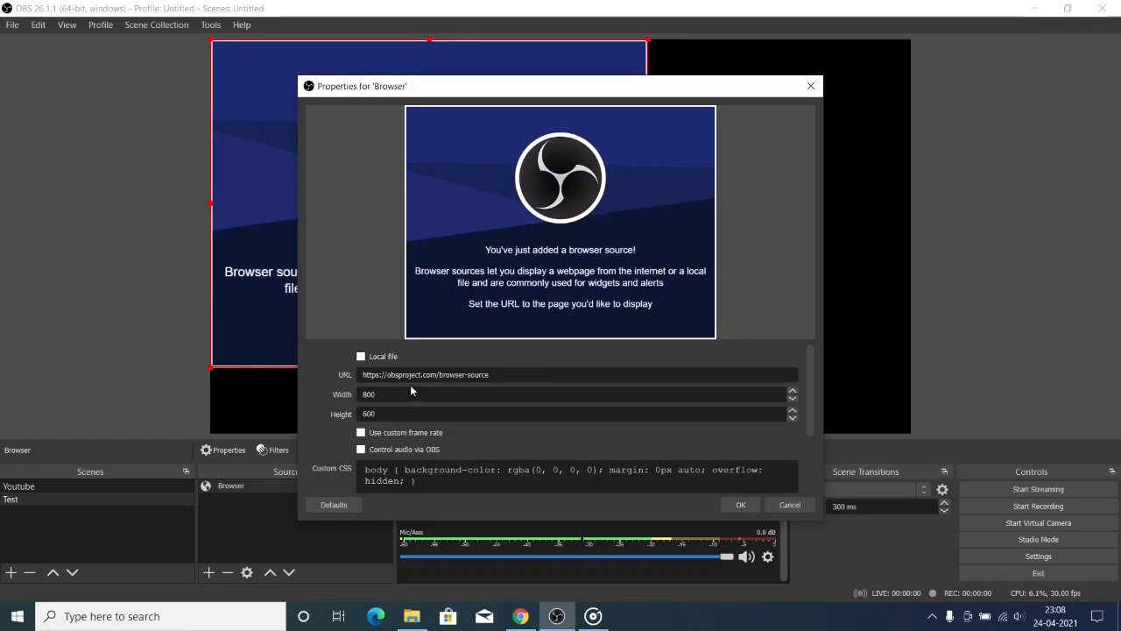
left_click_drag(402, 375, 419, 375)
left_click(419, 375)
left_click(521, 616)
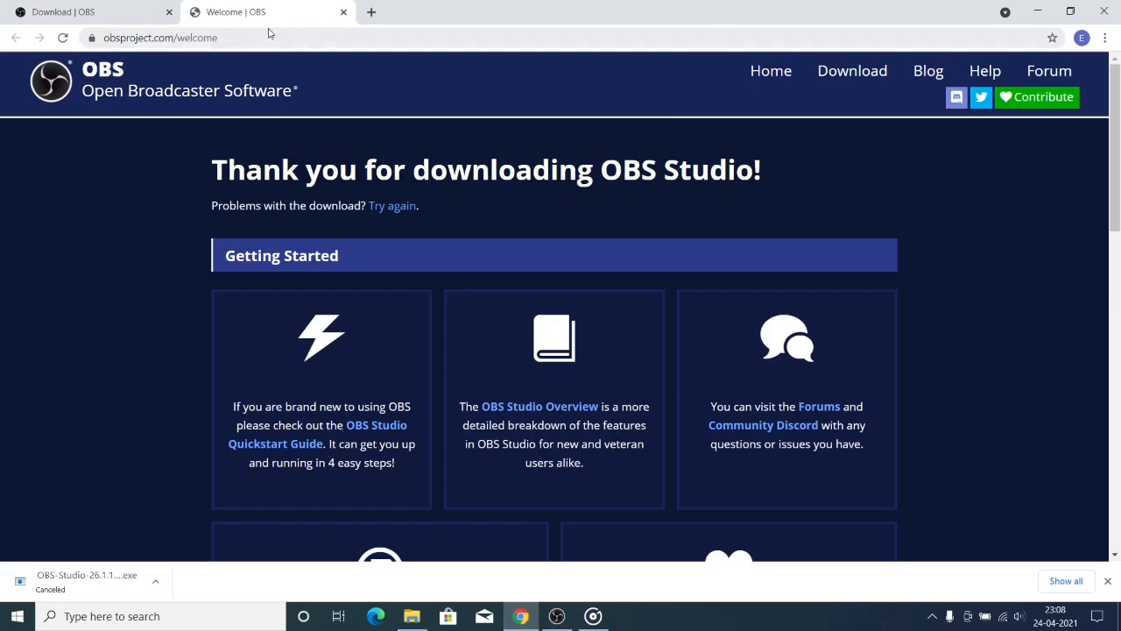
left_click(66, 11)
scroll(560, 306, "up", 5)
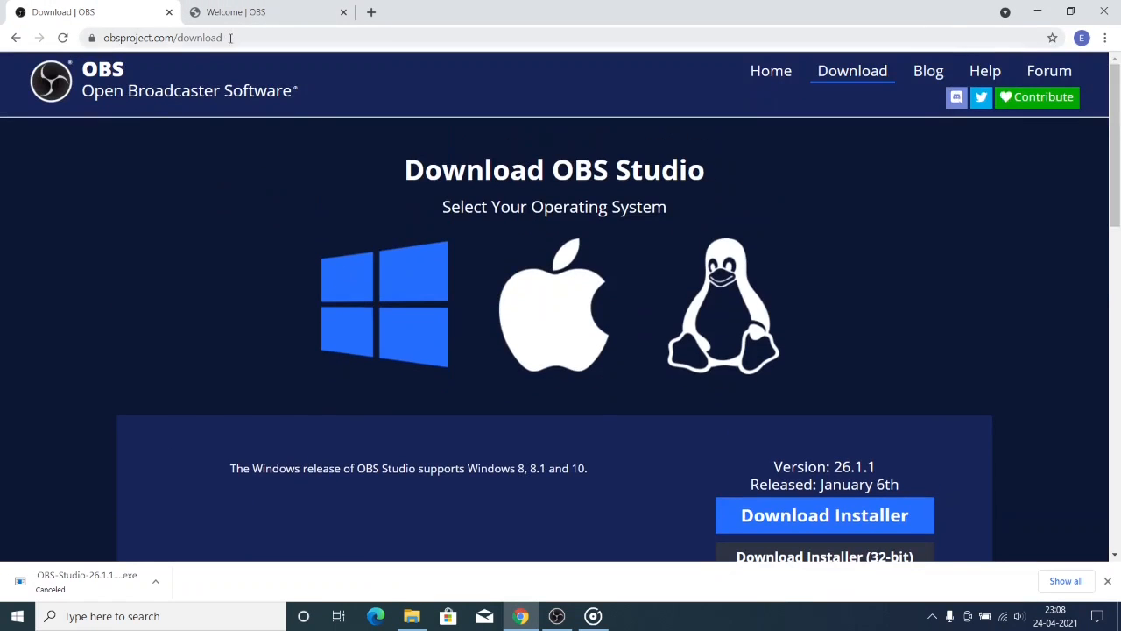
left_click(230, 38)
key("alt+Tab")
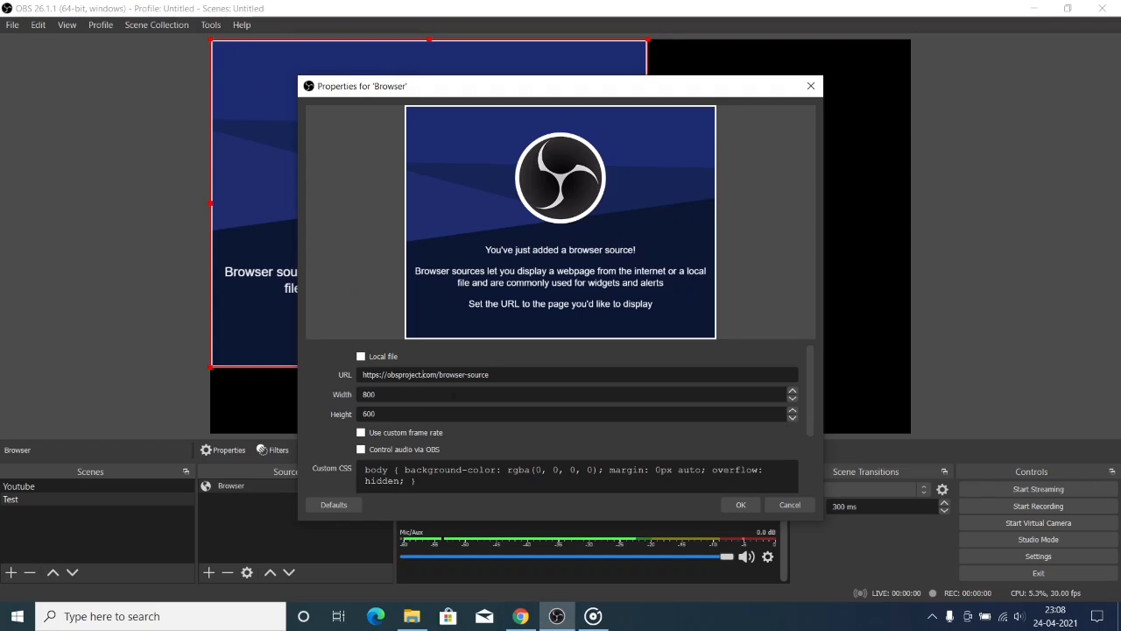
triple_click(483, 374)
key("ctrl+v")
Set the Browser source's width to 1280 and height to 720, and accept its properties
key("Tab")
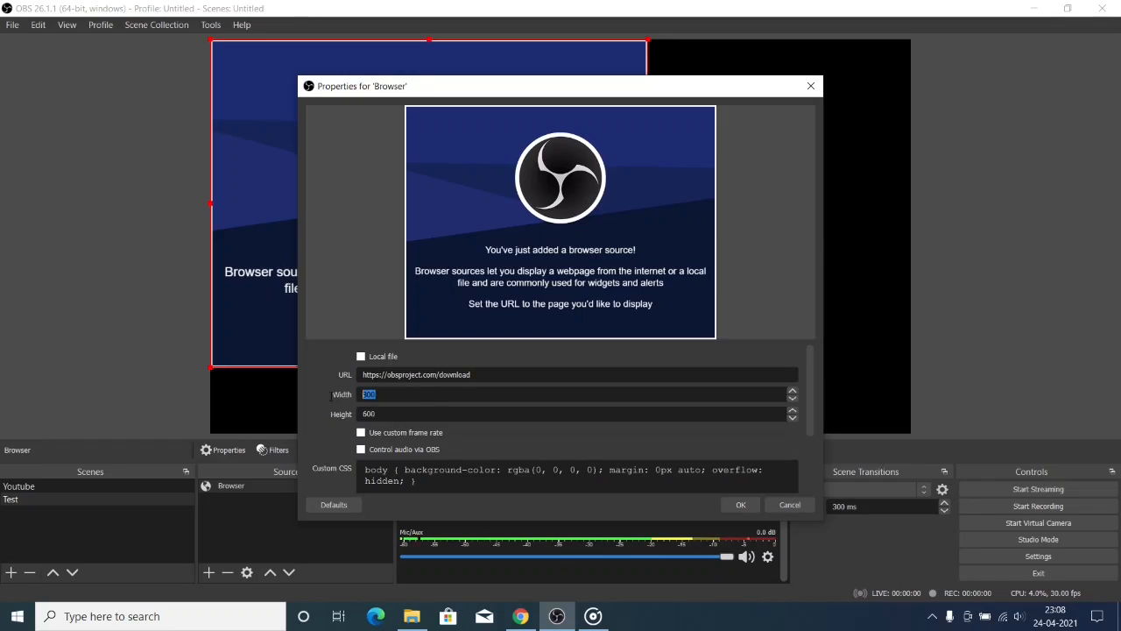
type("1280")
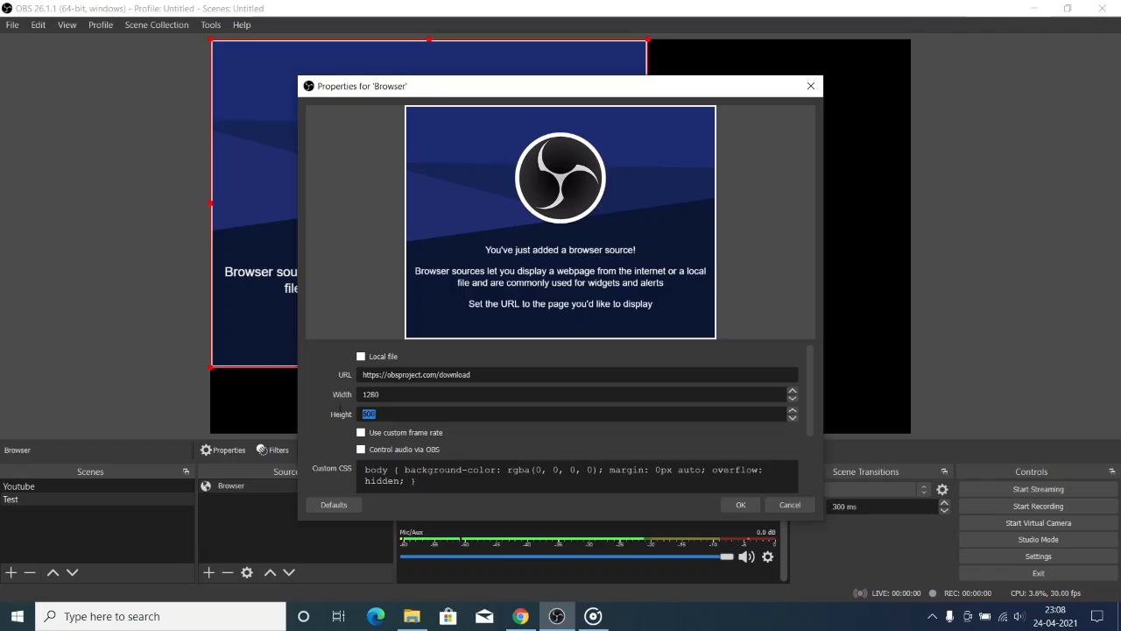
type("720")
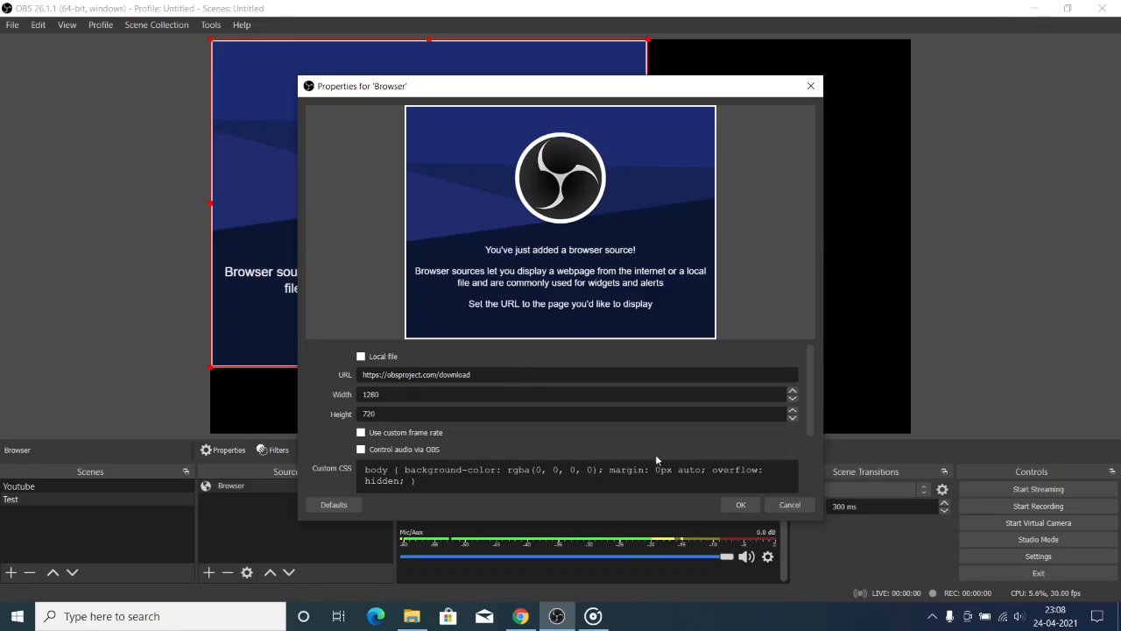
scroll(655, 454, "down", 2)
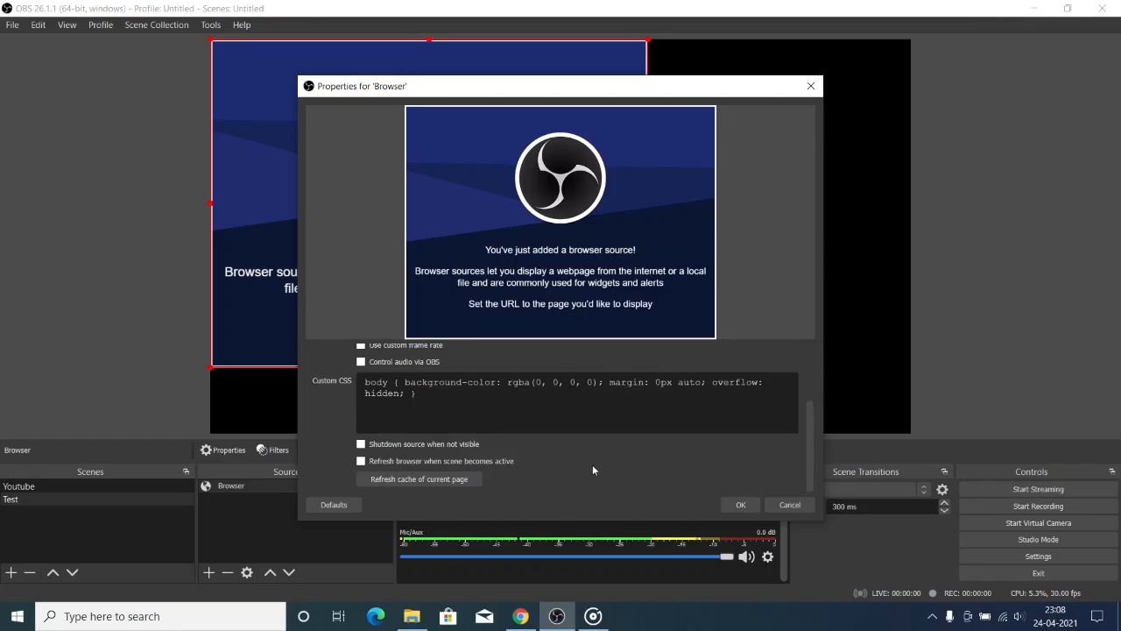
scroll(597, 466, "up", 2)
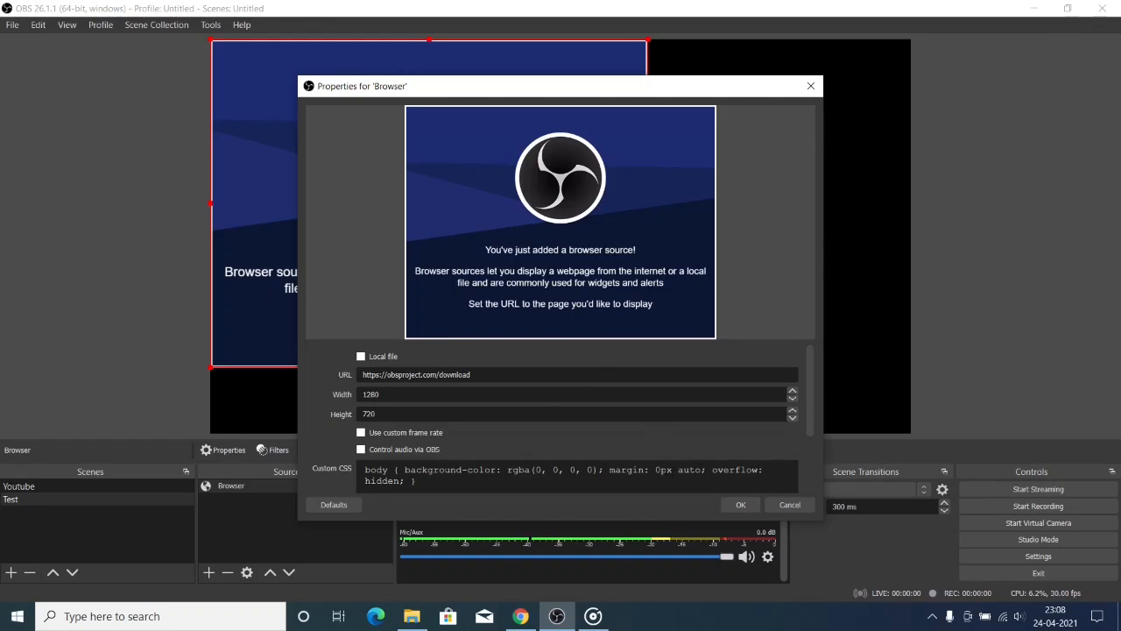
left_click(740, 506)
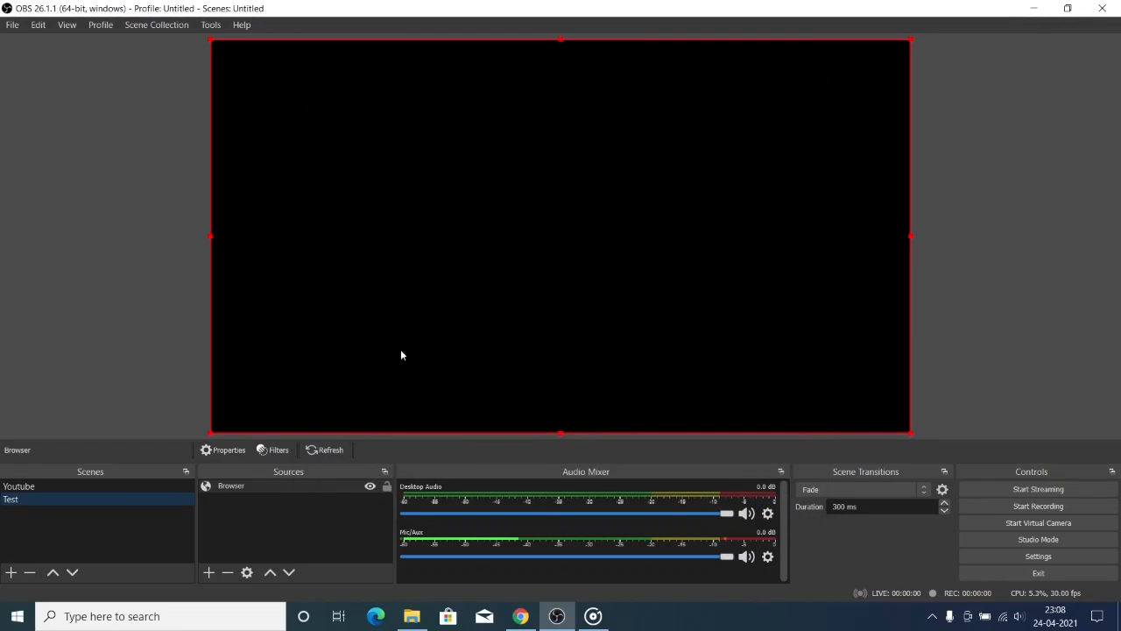
Compare the Browser source's preview with the OBS download page in Chrome and return to OBS
left_click(308, 489)
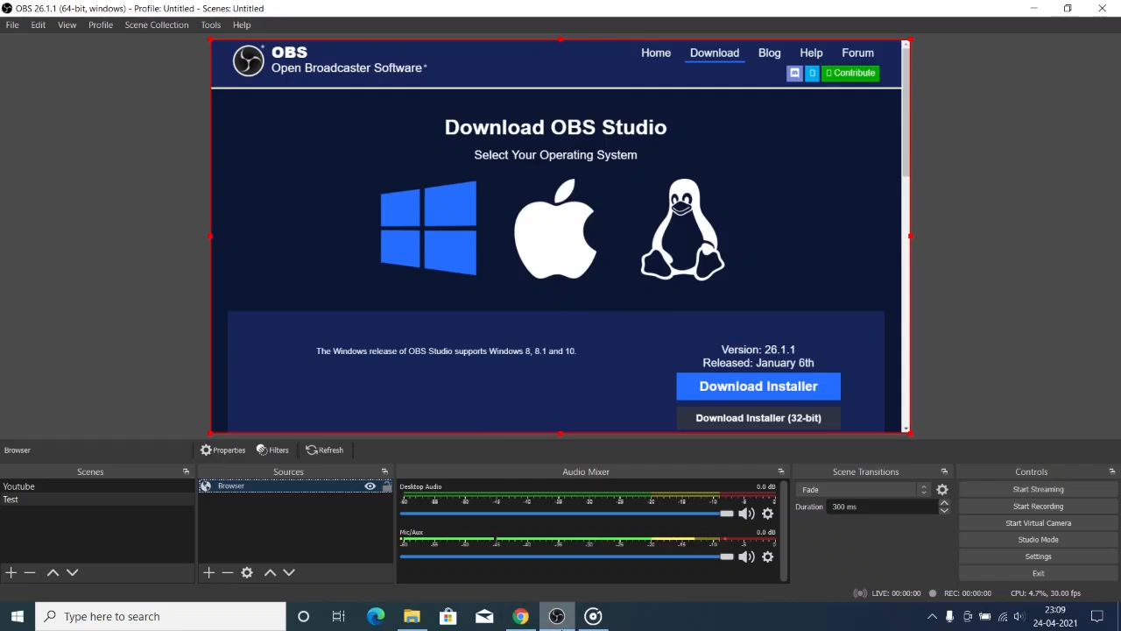
left_click(520, 616)
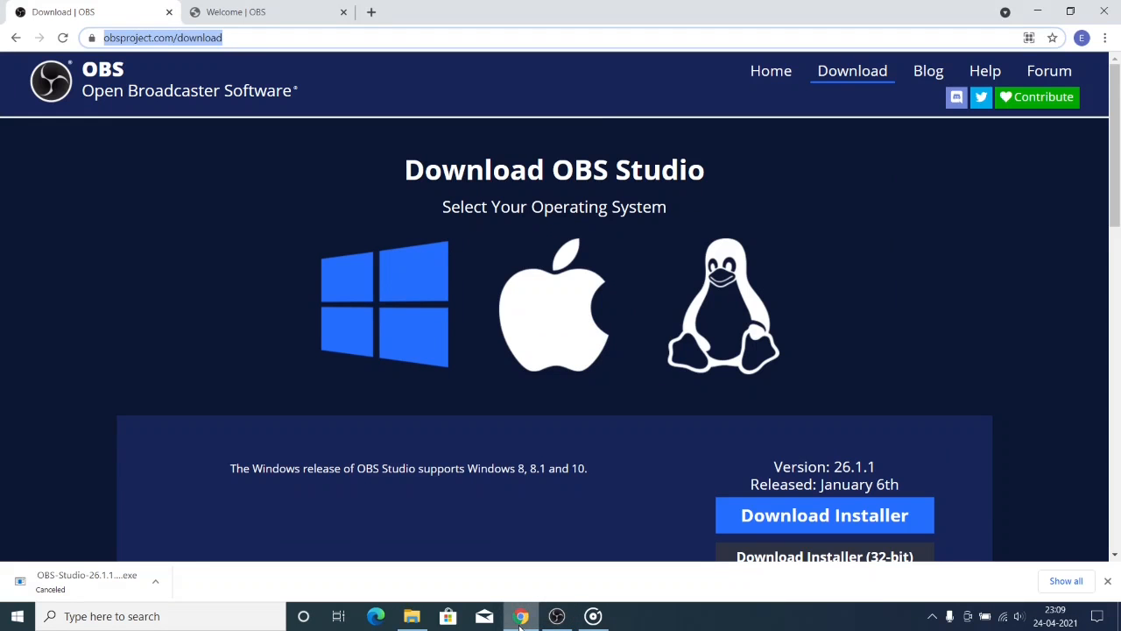
left_click(554, 616)
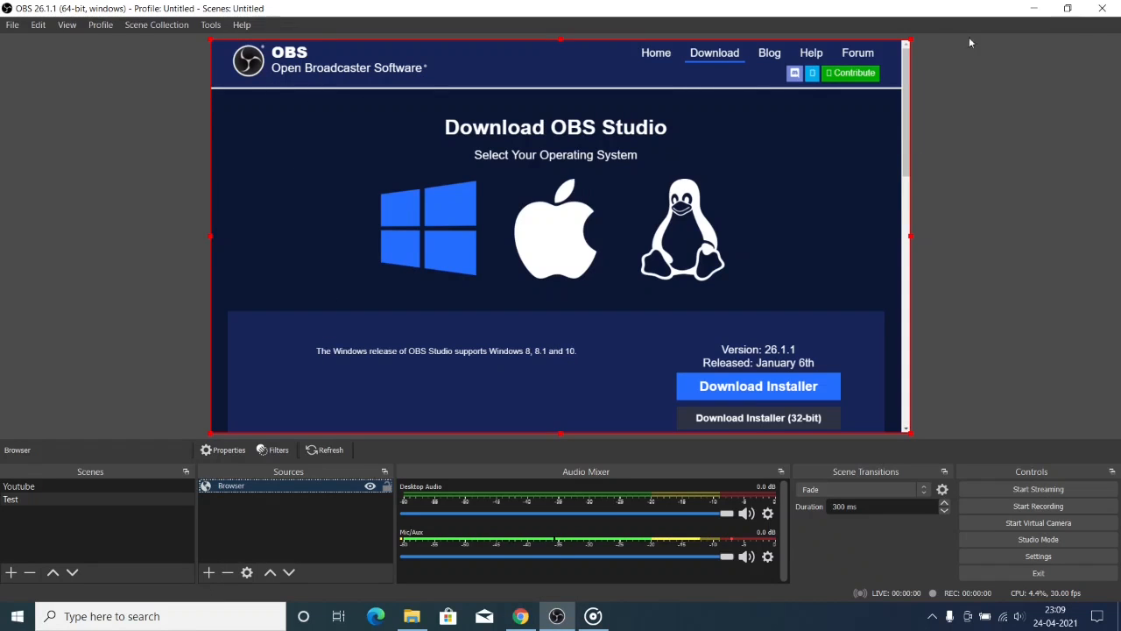
Shrink the Browser source to about two fifths of the canvas width in its lower-left corner, deselect it, and switch to the Youtube scene
left_click_drag(911, 40, 488, 278)
mouse_move(381, 351)
left_mouse_down()
mouse_move(393, 352)
mouse_move(382, 350)
left_mouse_up()
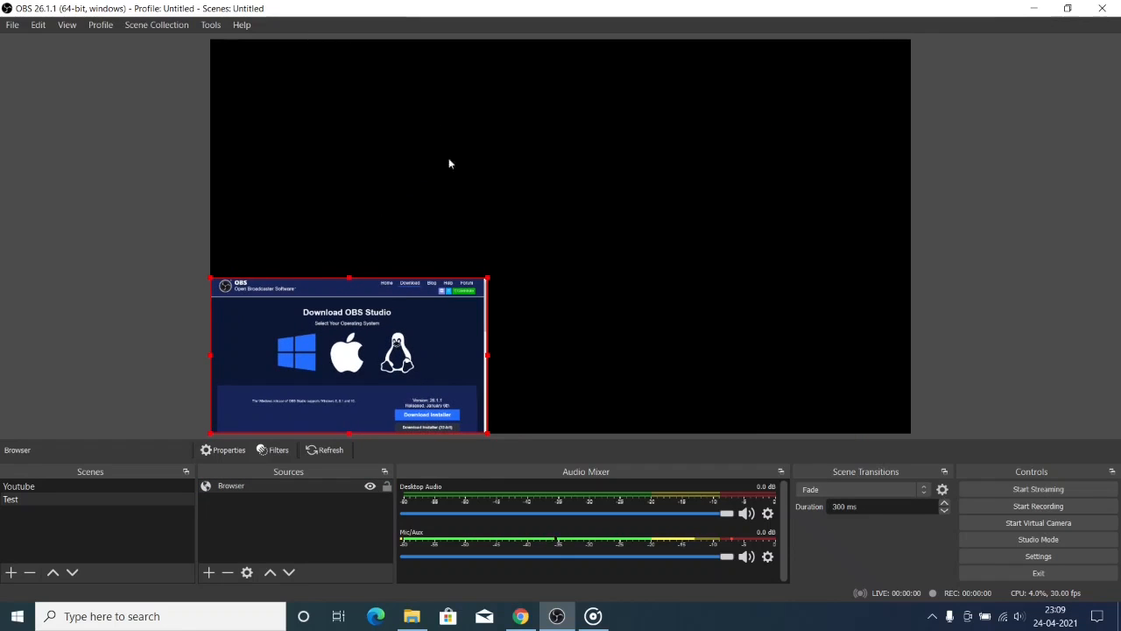
left_click(487, 224)
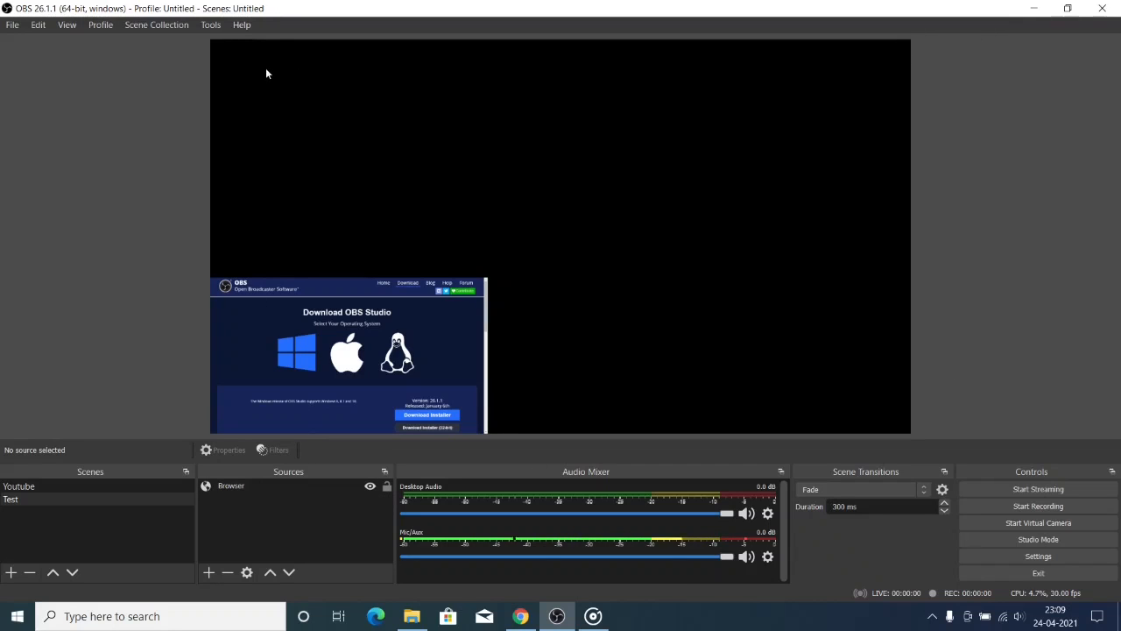
left_click(104, 488)
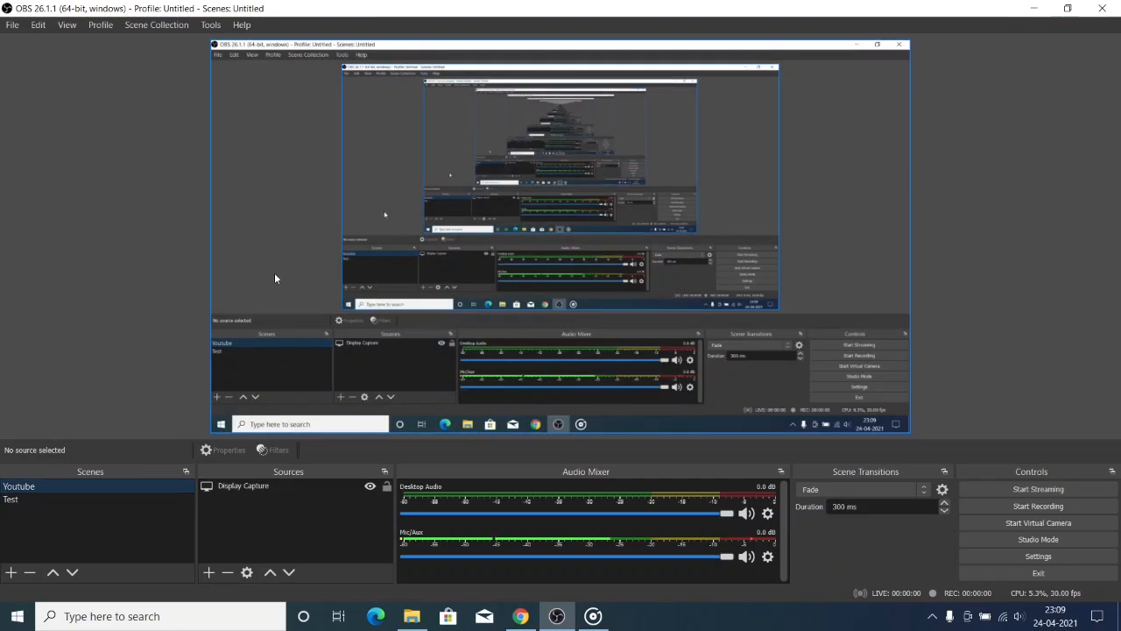
Add a new Color Source to the Test scene and set its color to bright green, #55ff00
left_click(131, 499)
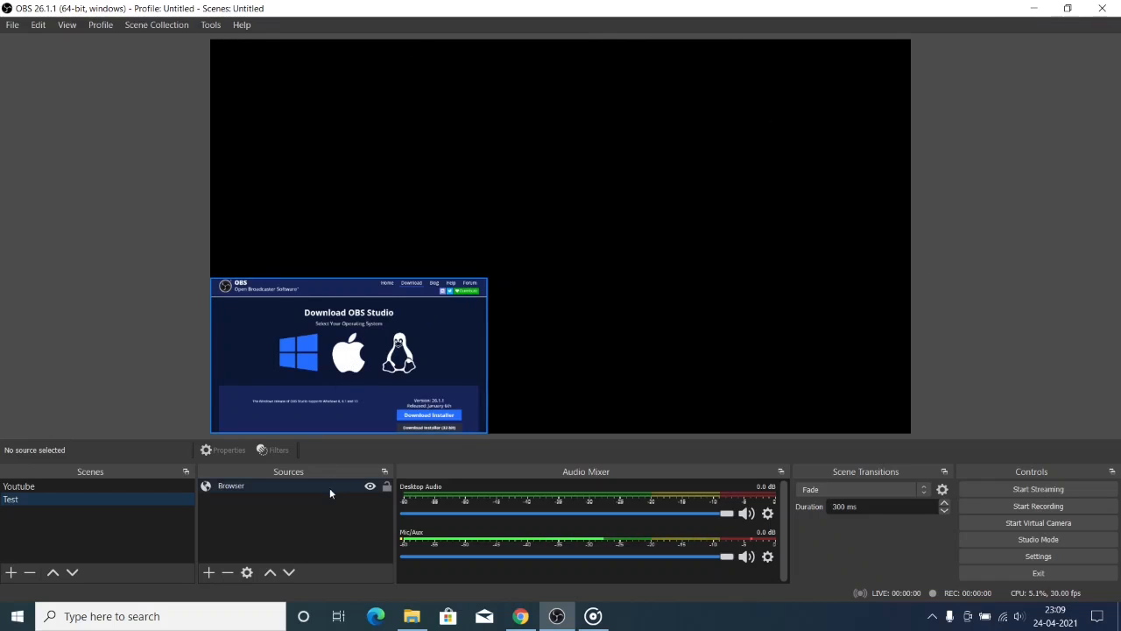
left_click(209, 571)
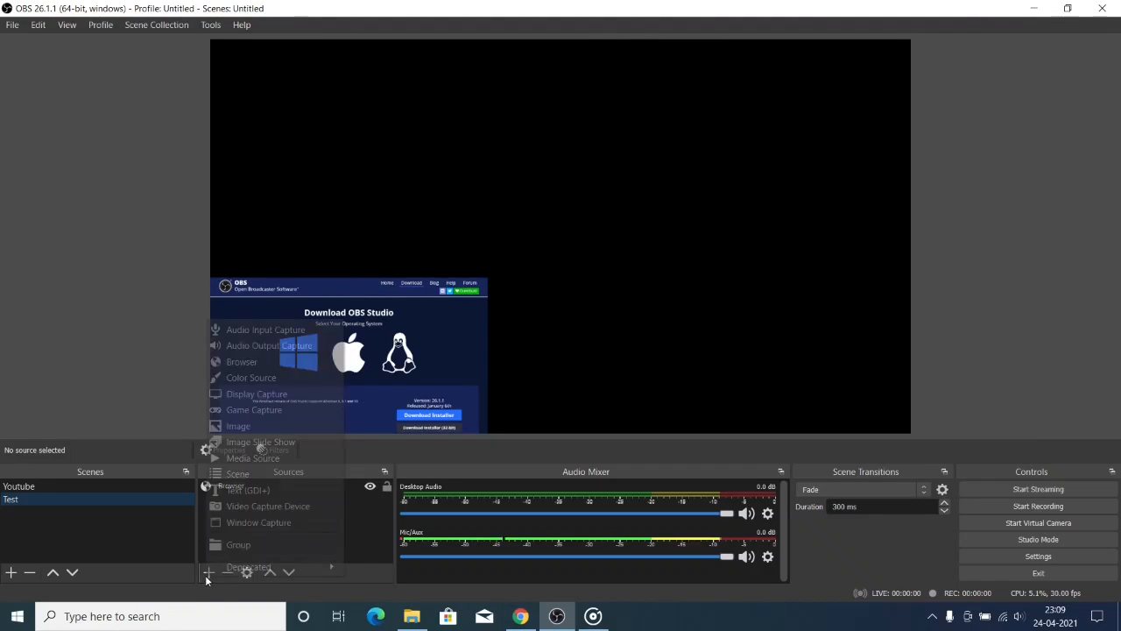
left_click(273, 377)
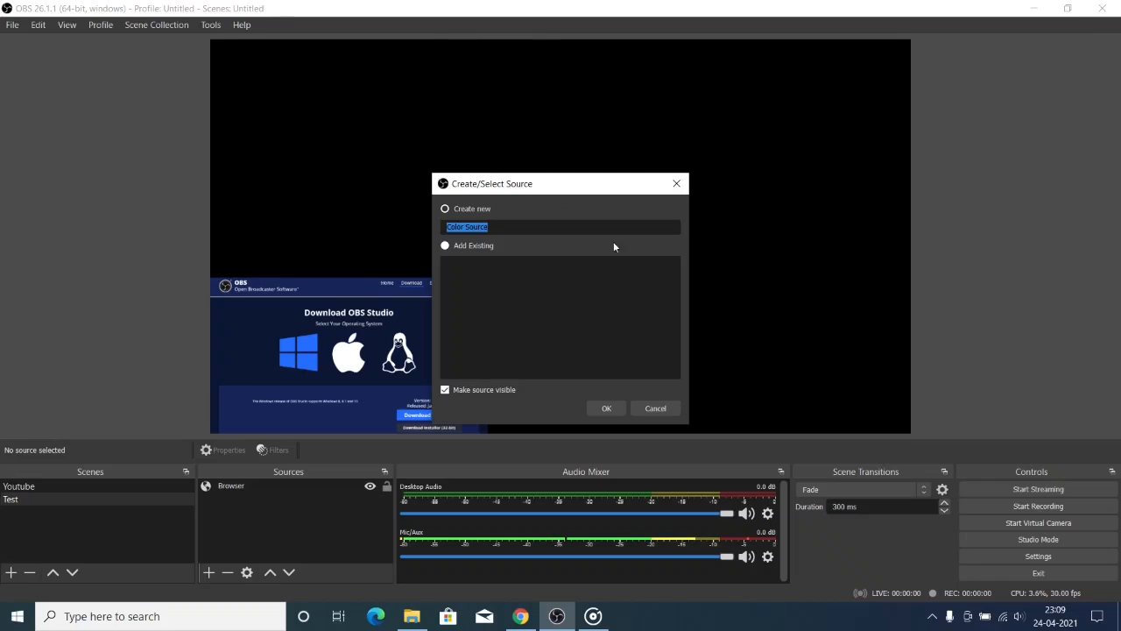
left_click(608, 406)
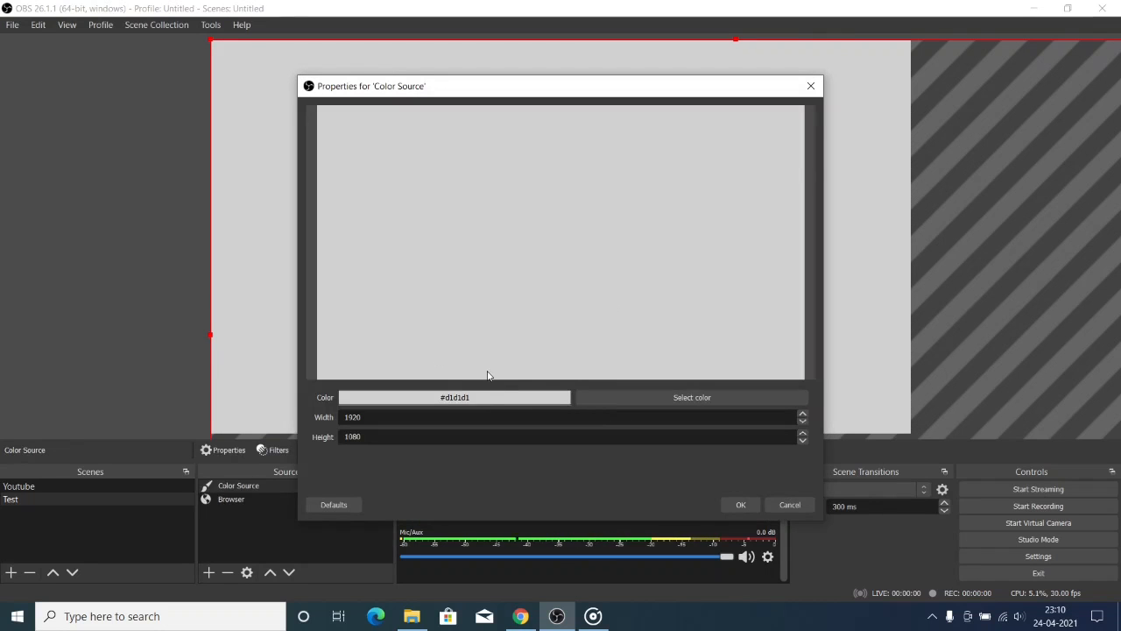
left_click(624, 396)
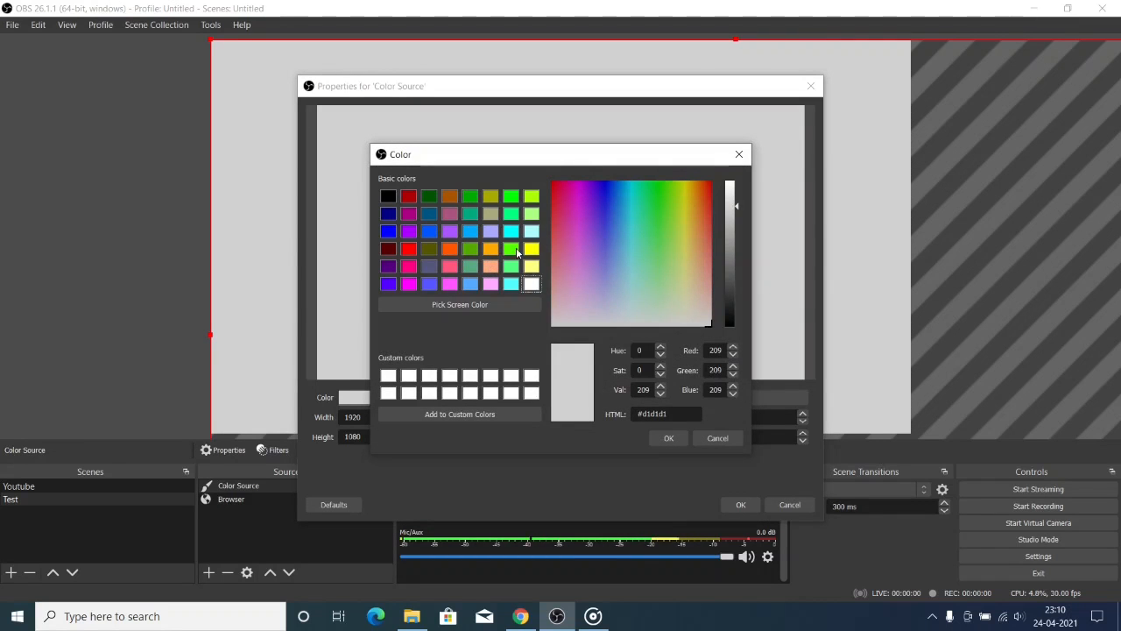
left_click(516, 251)
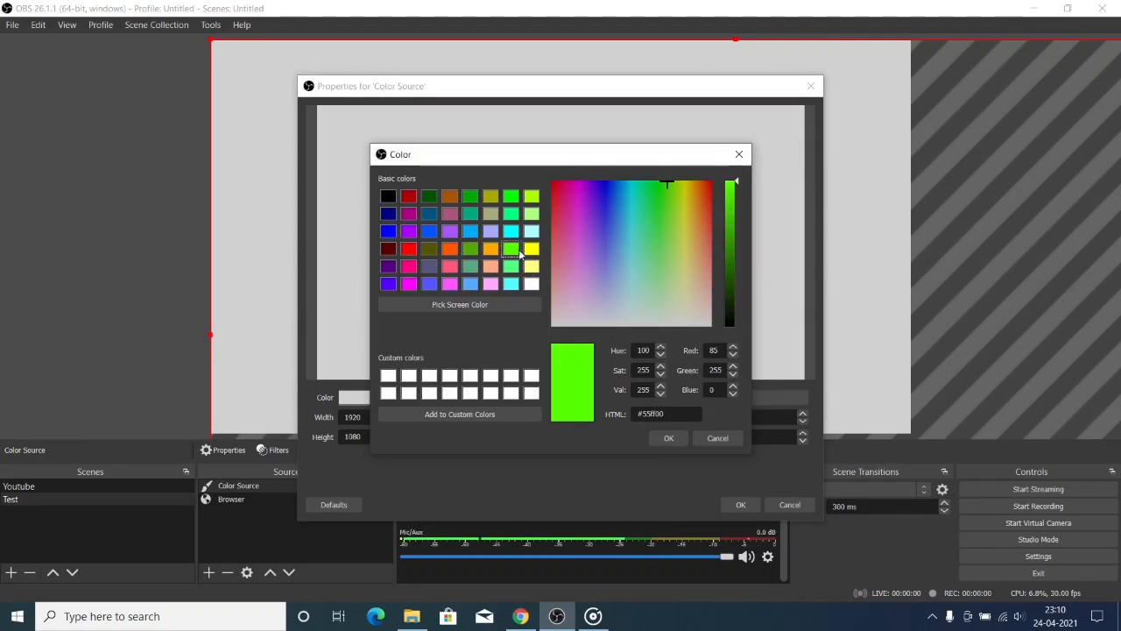
left_click(669, 441)
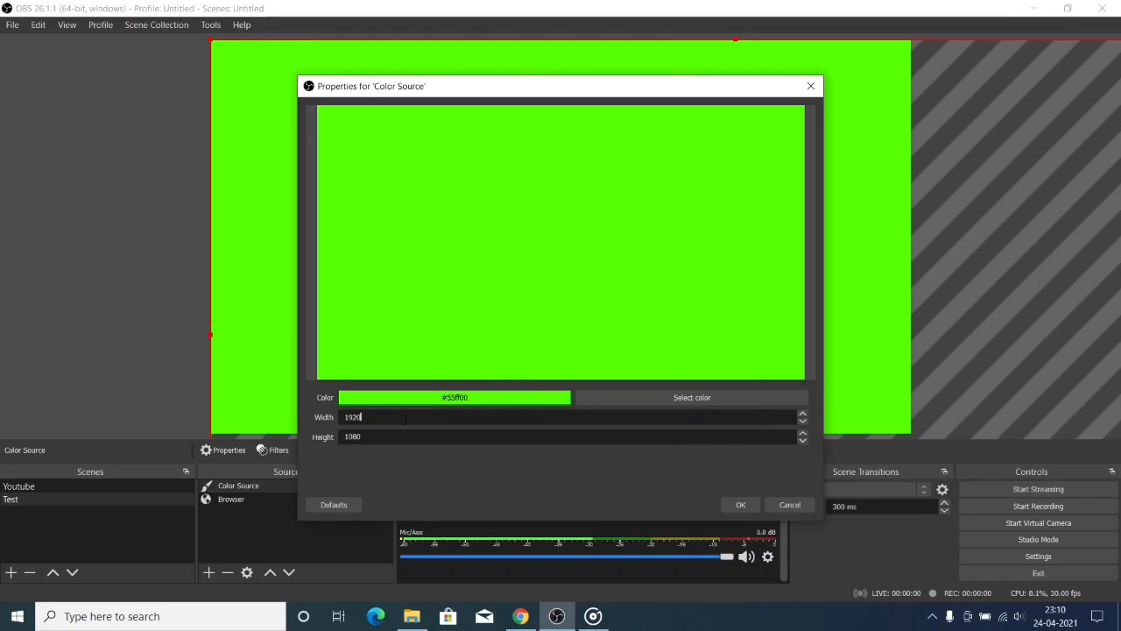
Set the Color Source's width to 1280 and height to 720, and accept its properties
left_click_drag(399, 417, 323, 418)
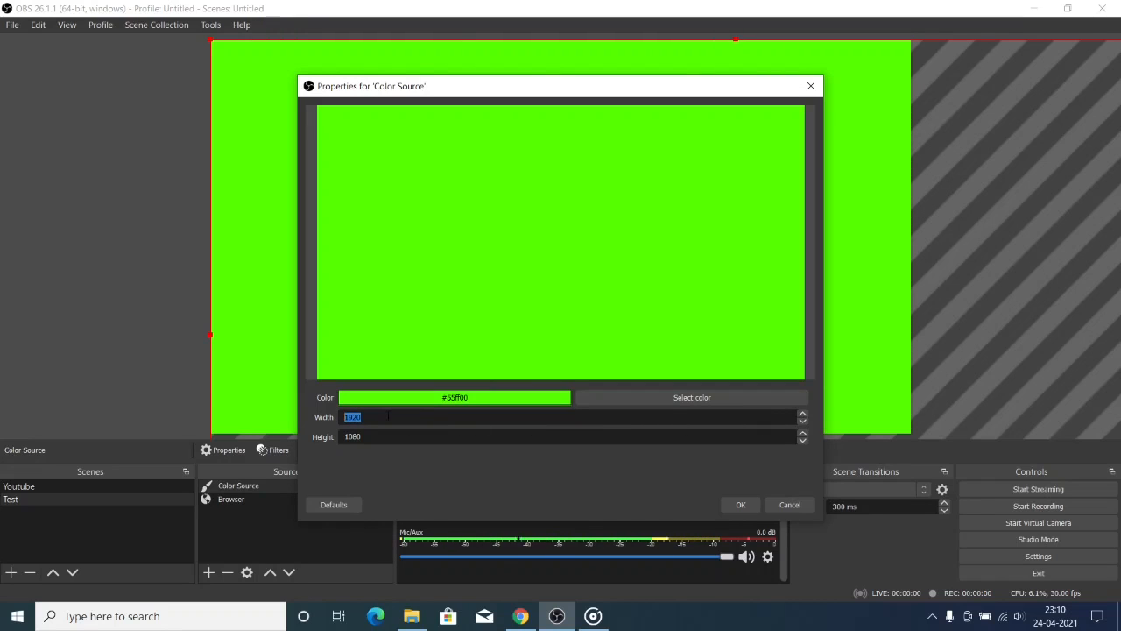
type("1280")
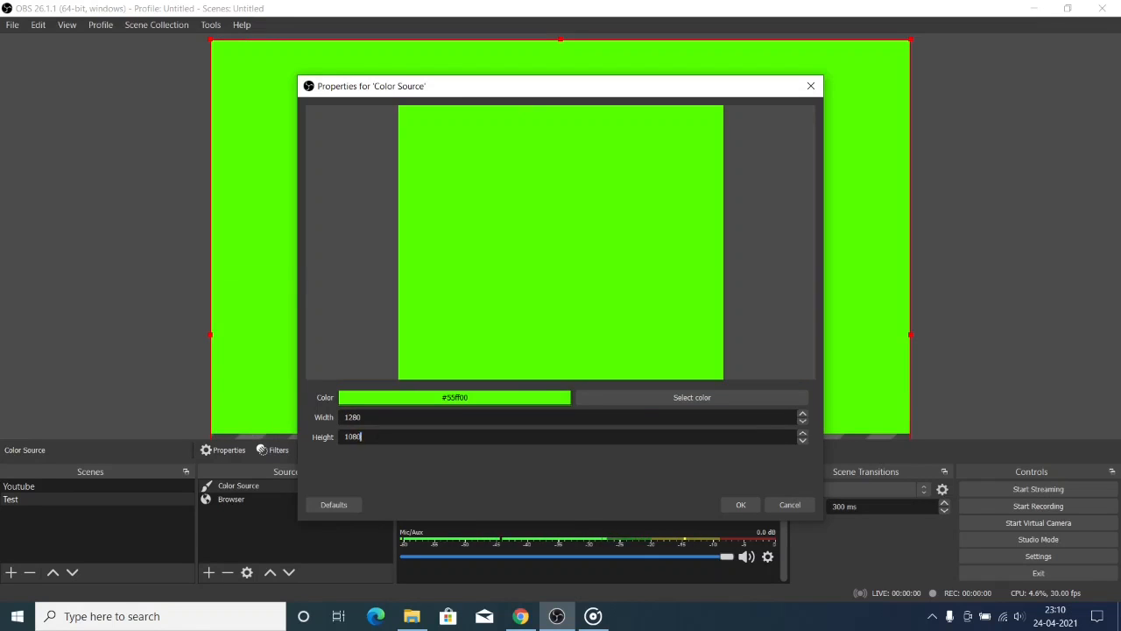
left_click_drag(366, 437, 317, 445)
type("720")
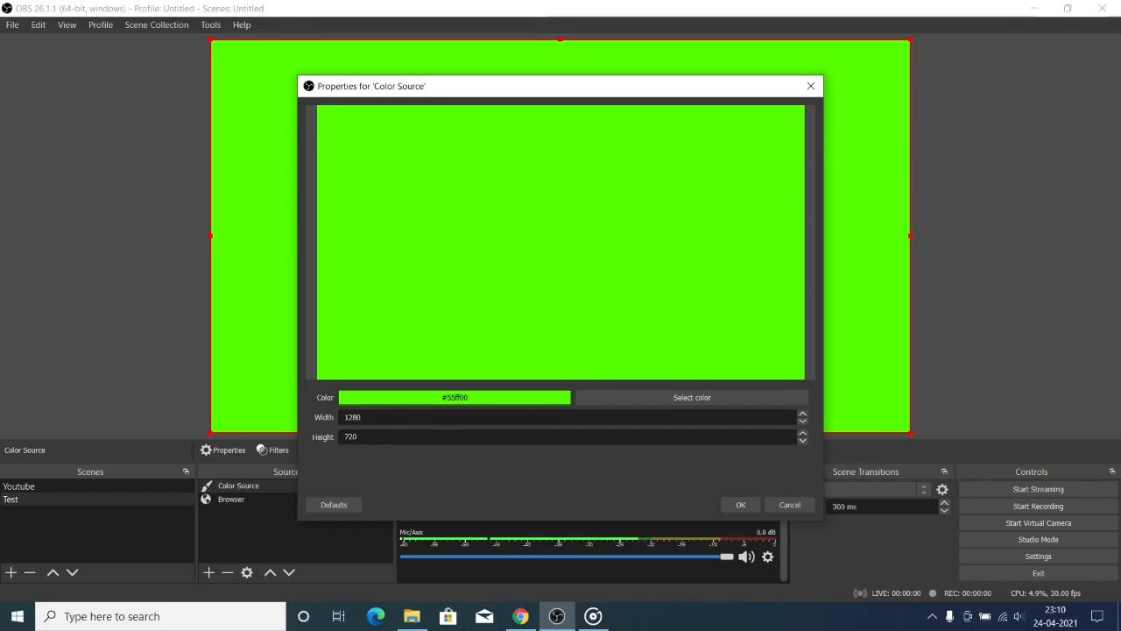
left_click(740, 505)
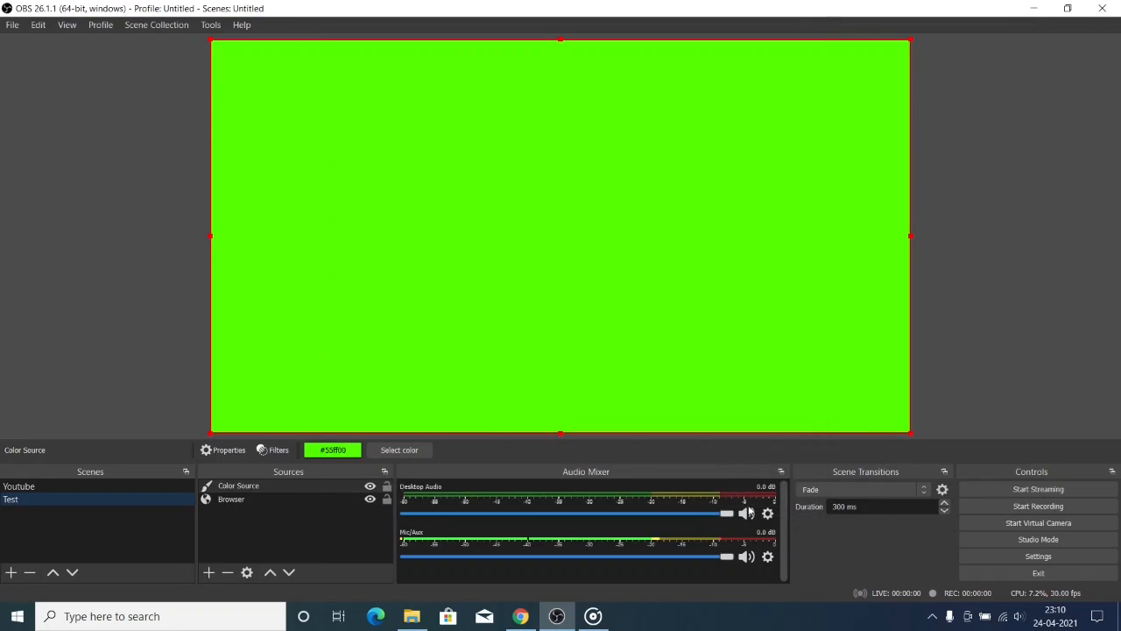
Move the Browser source above the Color Source in the source order and select the green background
left_click(370, 330)
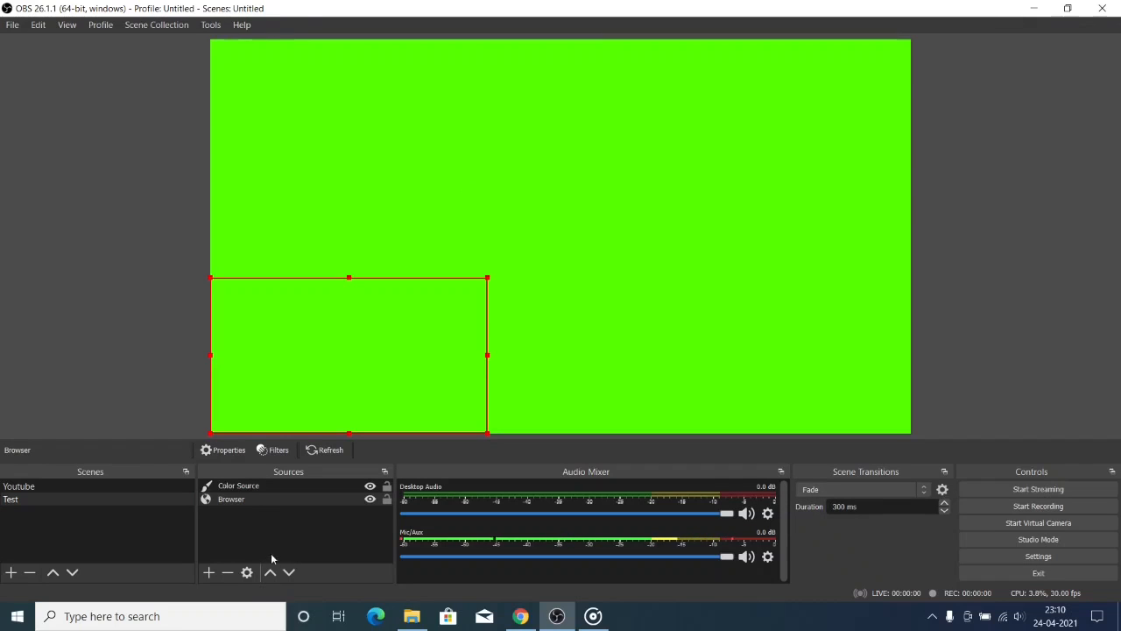
left_click_drag(270, 502, 270, 484)
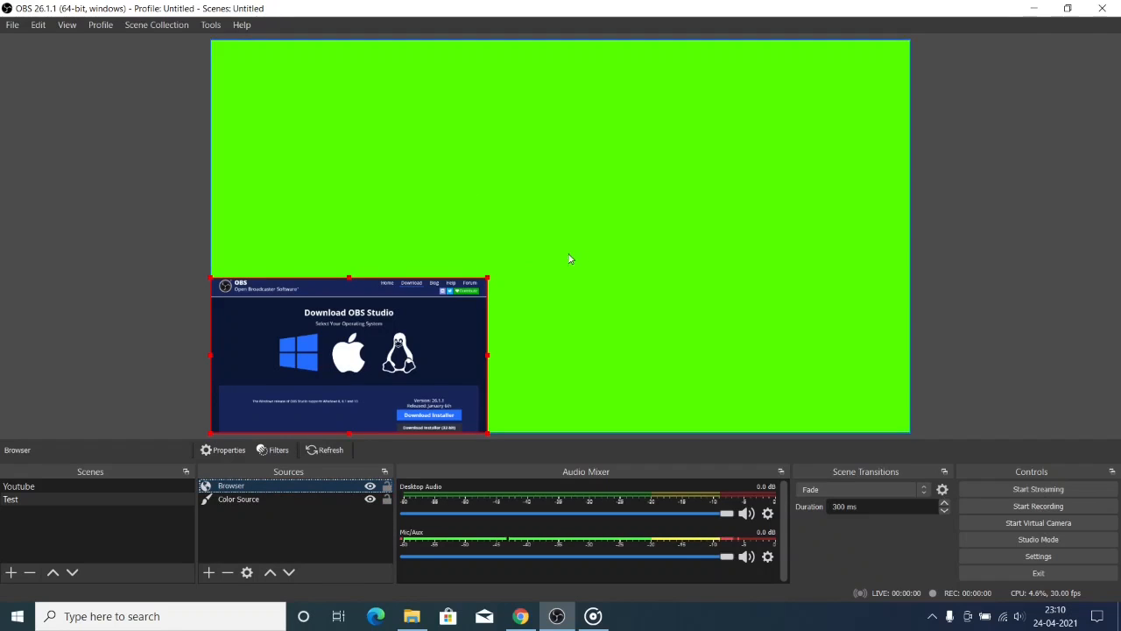
left_click(646, 204)
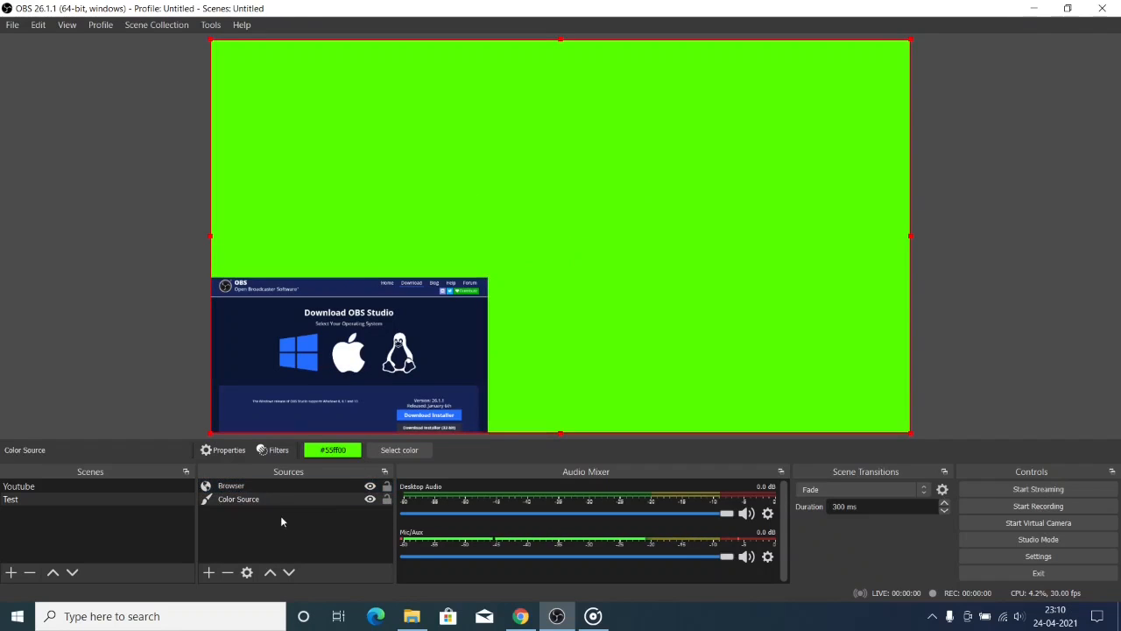
Lower the Browser source one place beneath the Color Source and raise it back above
left_click(273, 488)
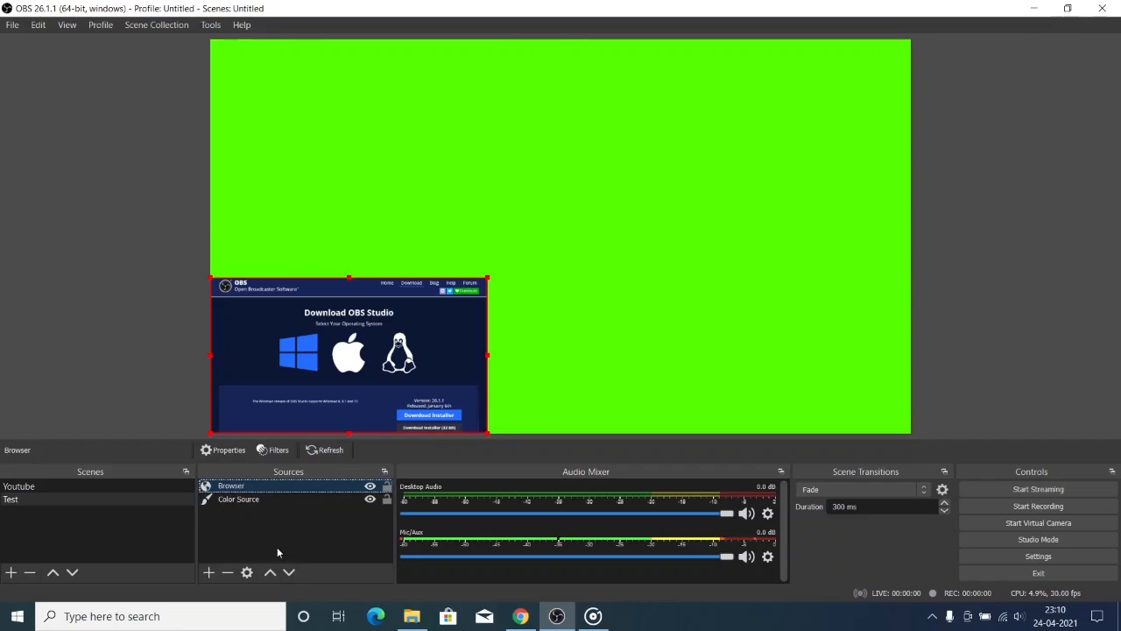
left_click(289, 572)
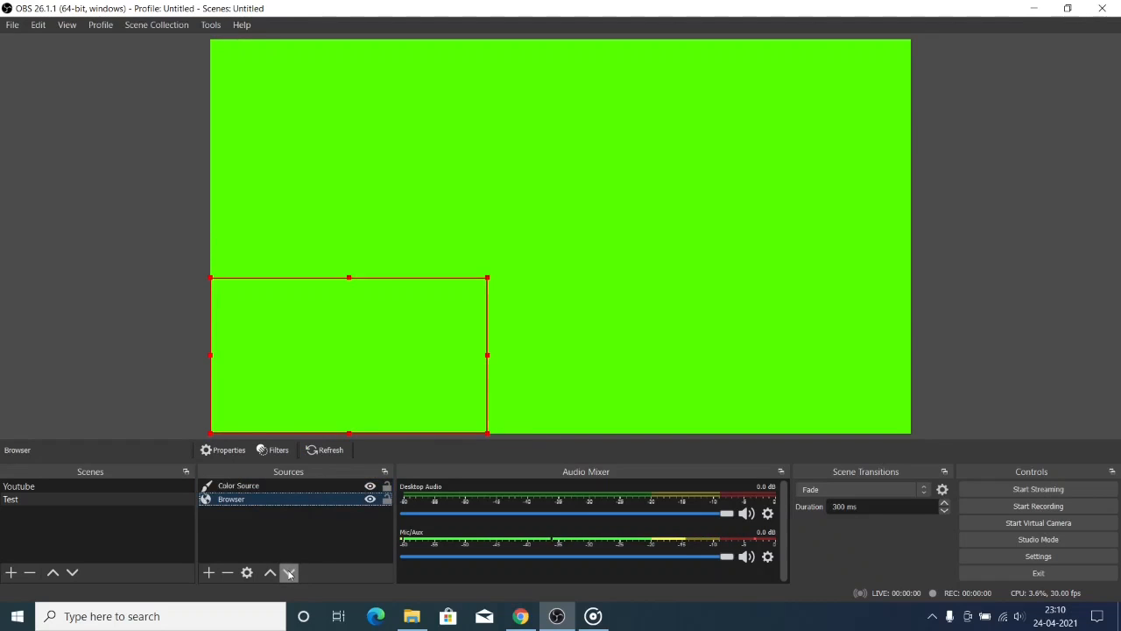
left_click(270, 572)
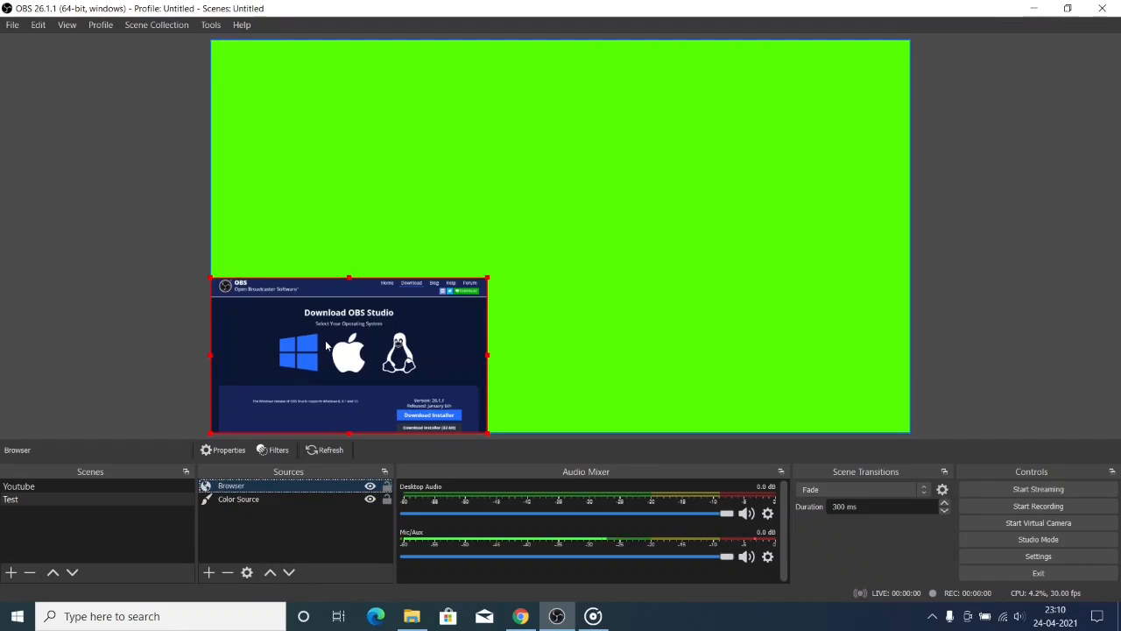
Look over the available source types, view the Youtube scene's Display Capture, and return to the Test scene
left_click(210, 573)
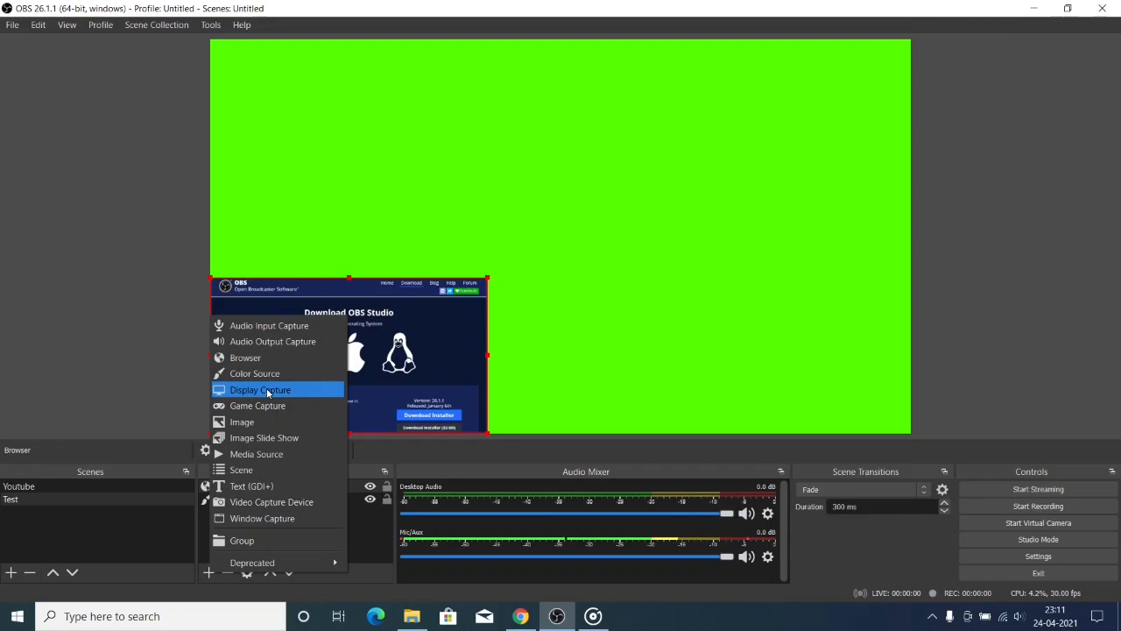
left_click(157, 488)
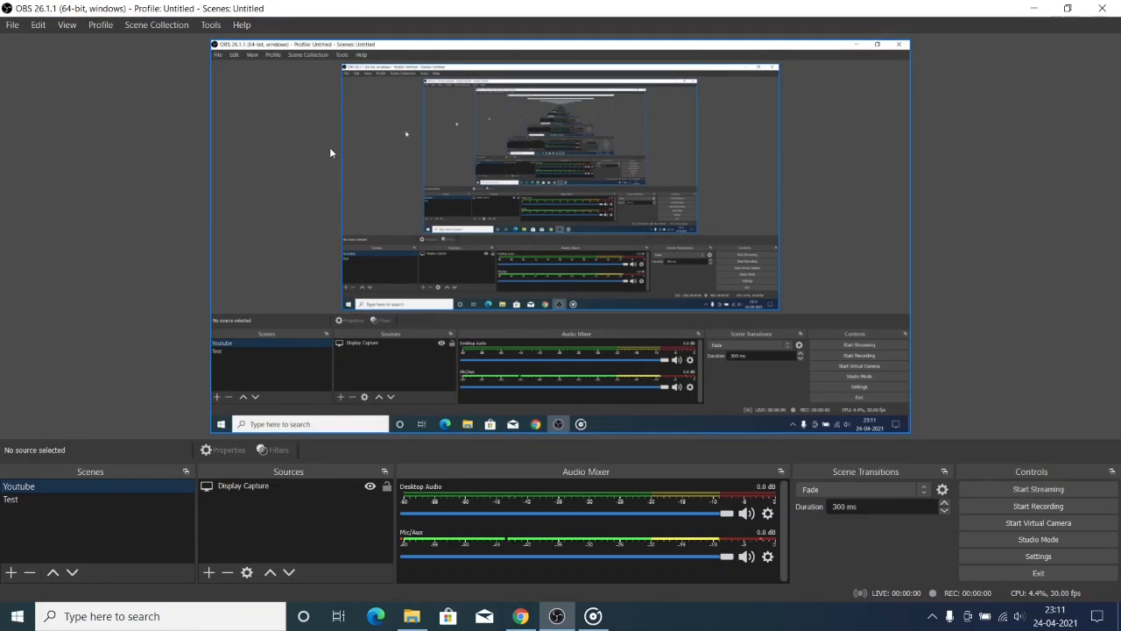
left_click(138, 496)
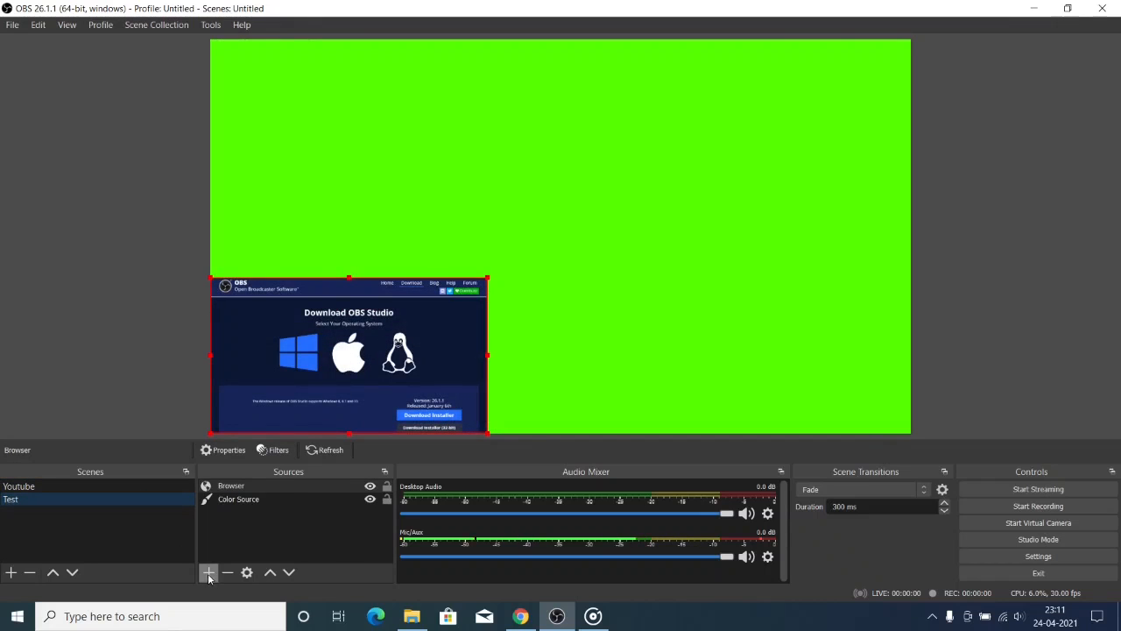
Add a new Game Capture source named Hill Climb Game to the test scene
left_click(208, 573)
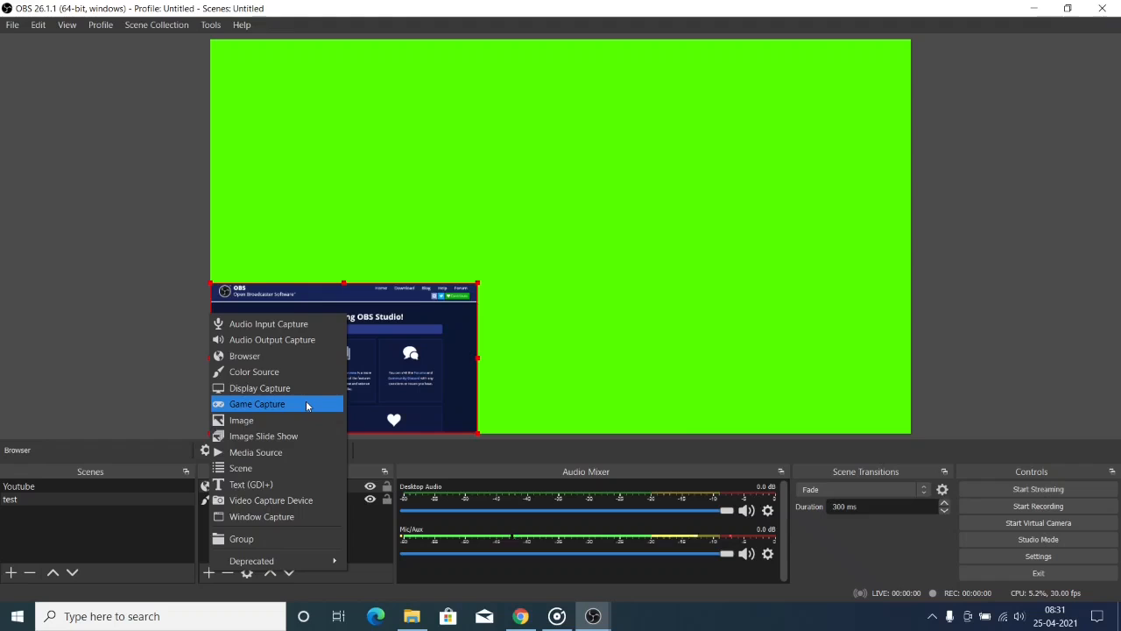
left_click(306, 405)
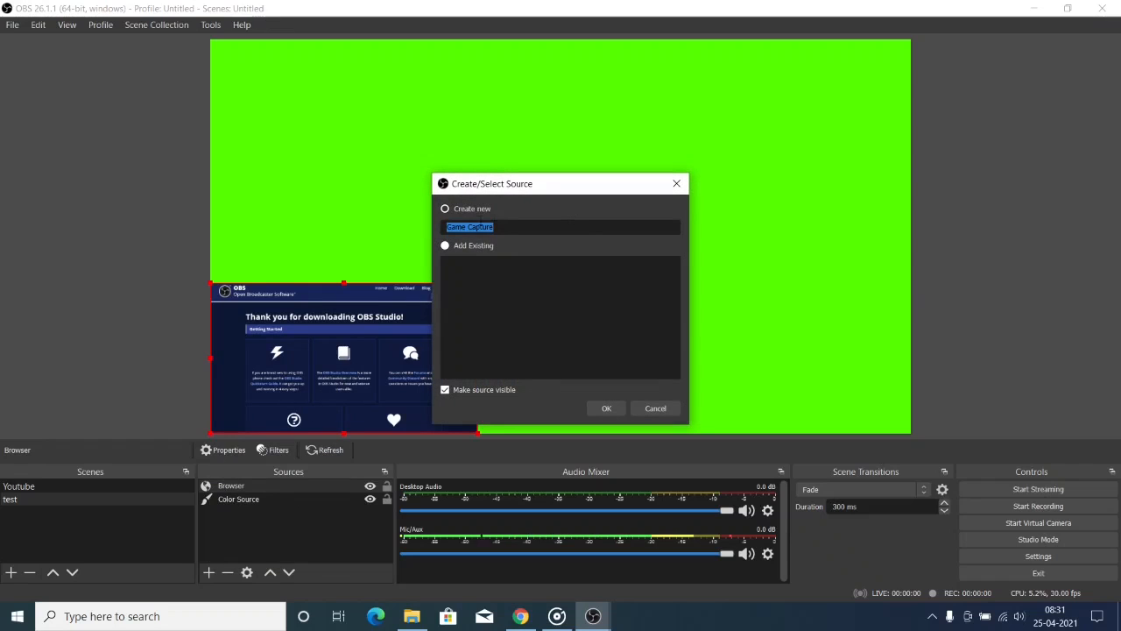
left_click(505, 226)
left_click_drag(507, 226, 408, 228)
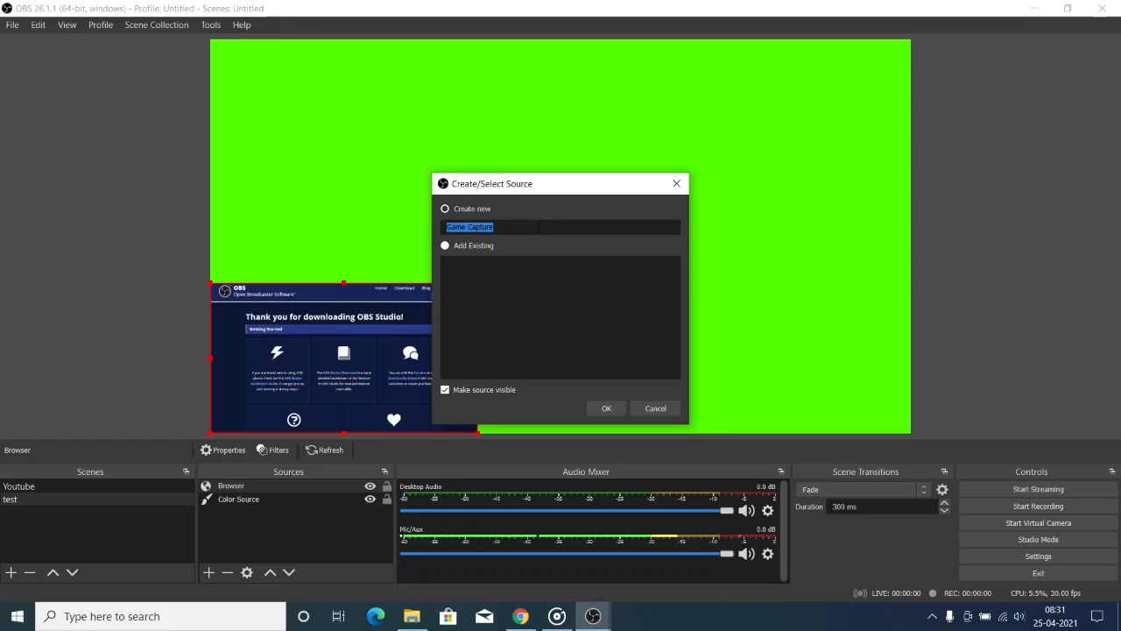
type("Hill")
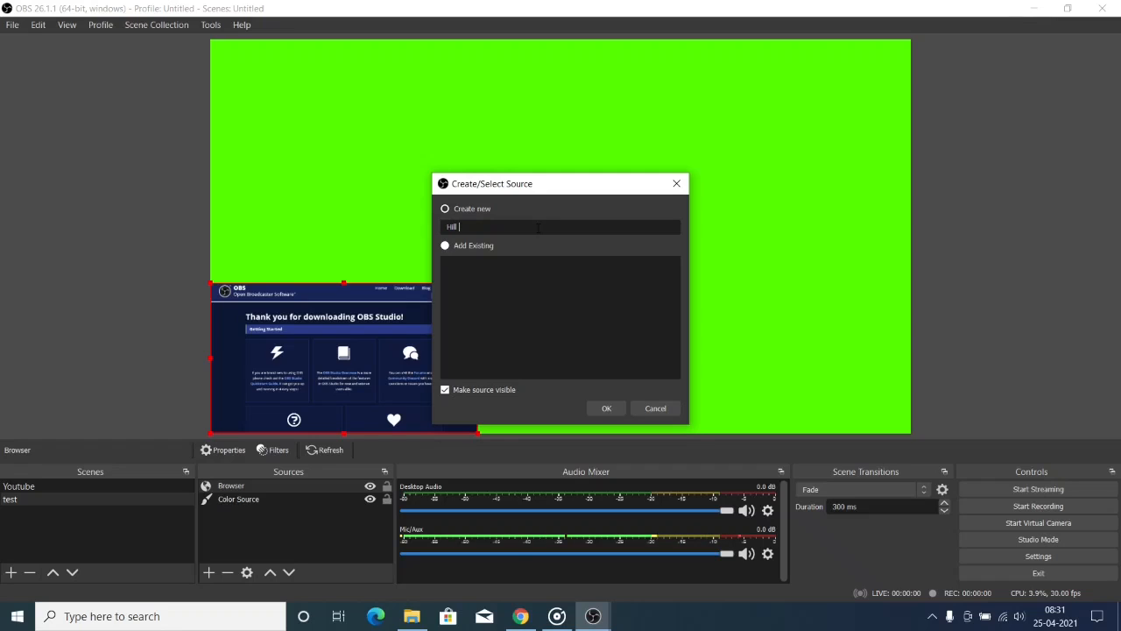
type(" Calimb Game")
left_click(467, 227)
key("BackSpace")
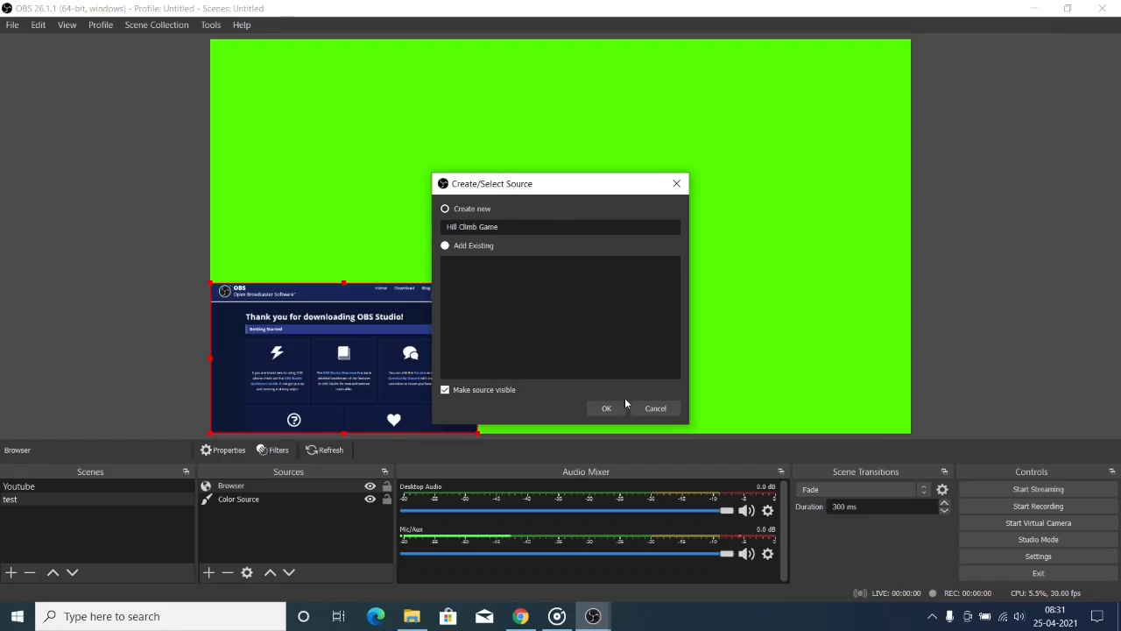
left_click(564, 225)
left_click(608, 410)
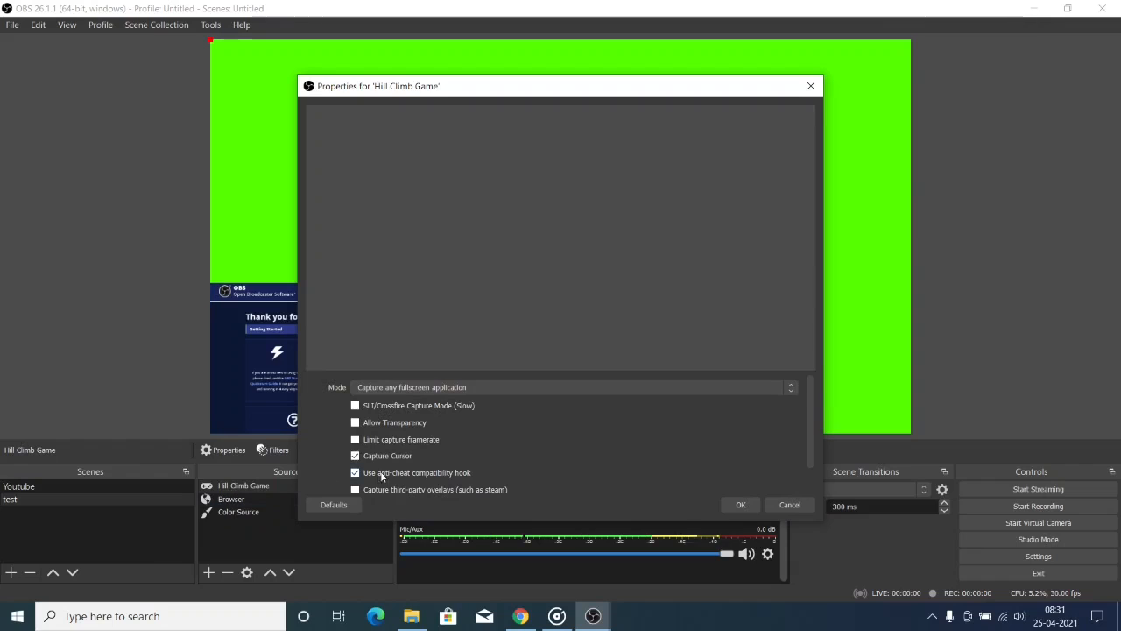
Try the Capture specific window mode for Hill Climb Game, check the selectable windows, and cancel the properties
left_click(450, 389)
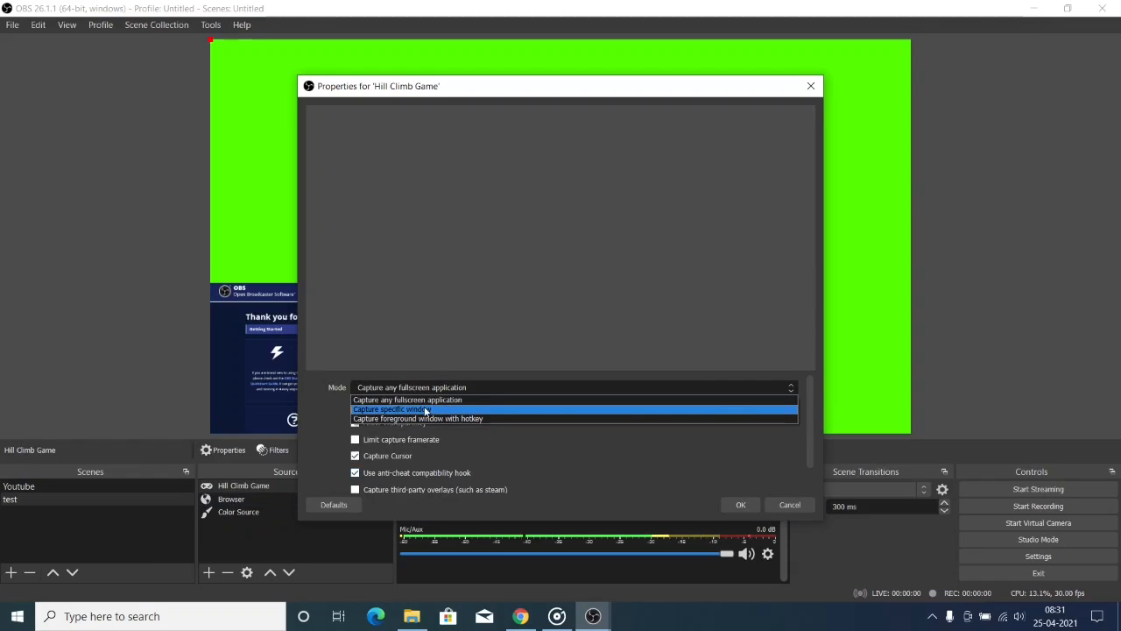
left_click(437, 408)
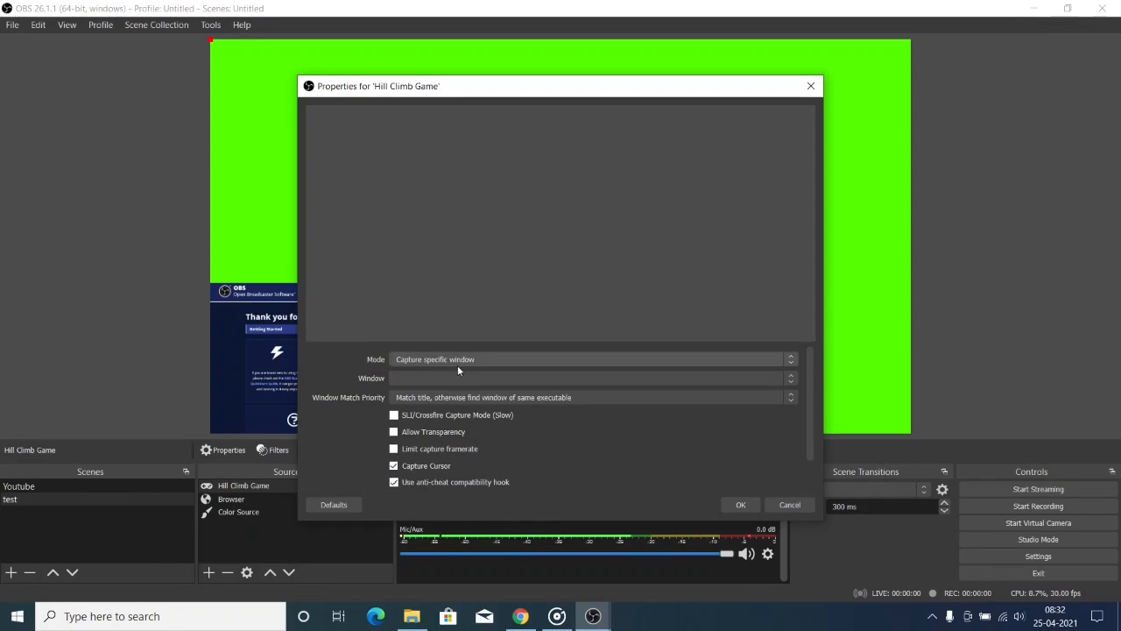
left_click(578, 380)
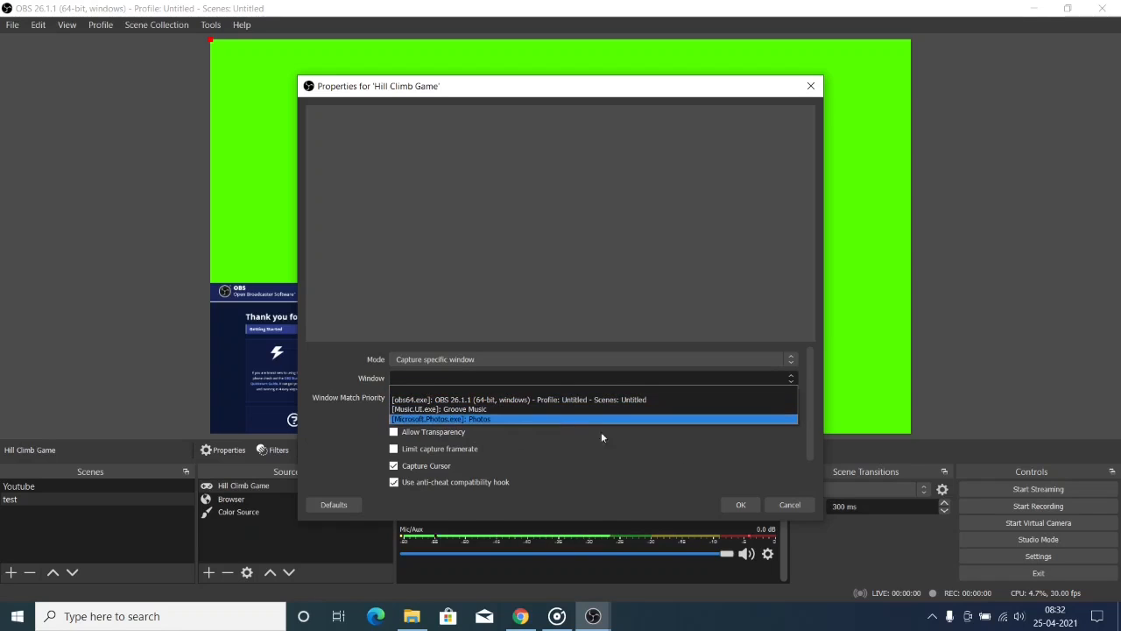
left_click(795, 504)
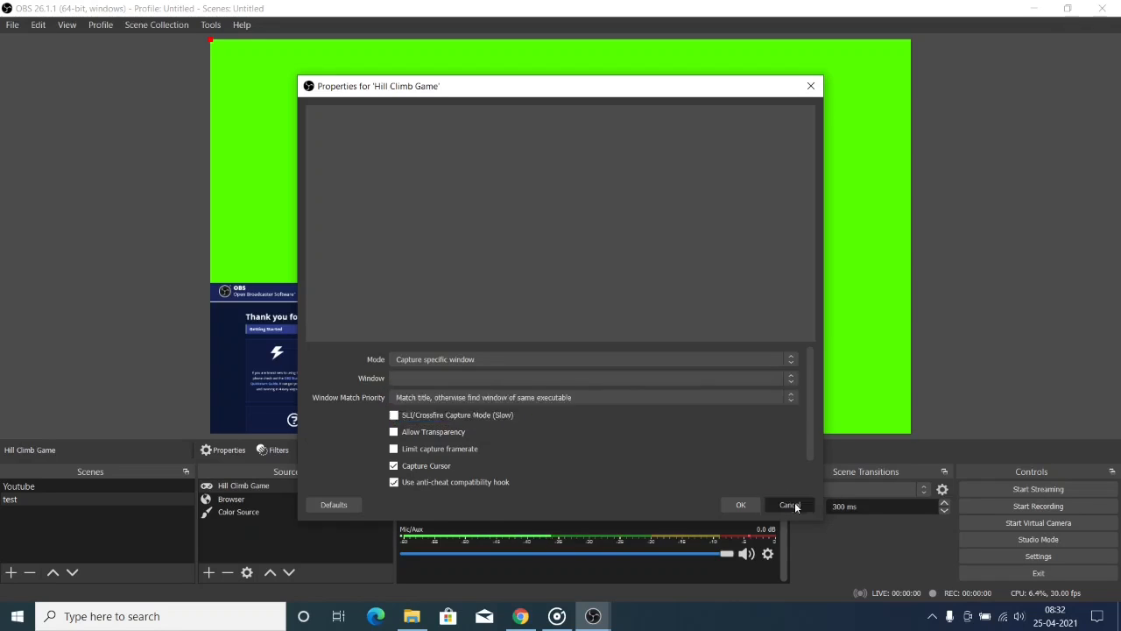
left_click(793, 505)
Search Windows for "hill cl" and launch the Hill Climb Racing game
left_click(145, 616)
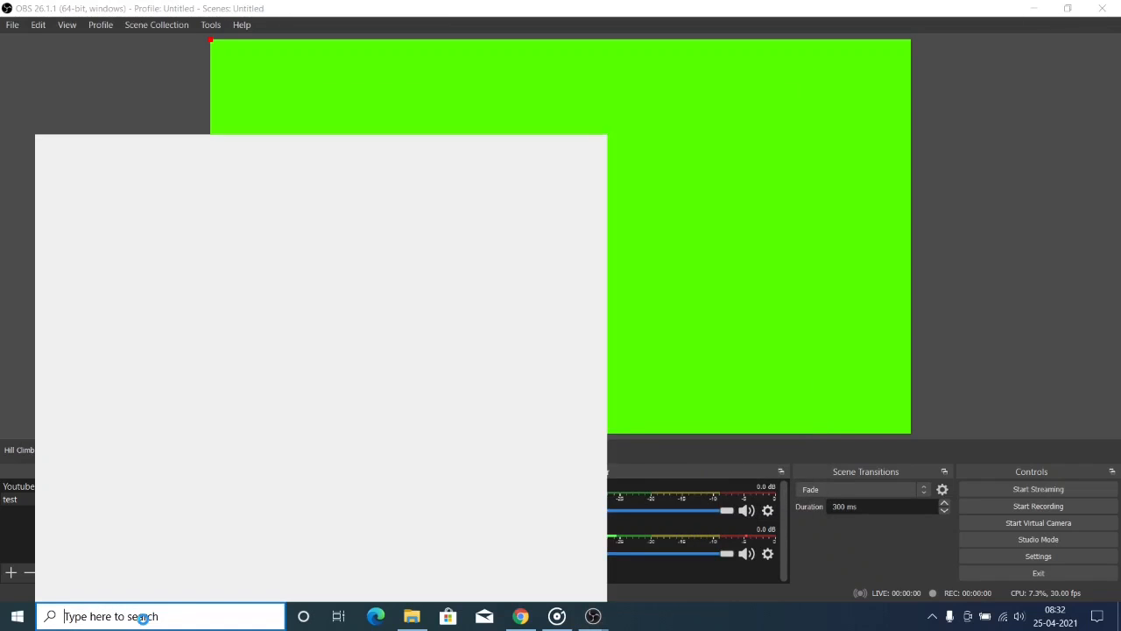
type("hill")
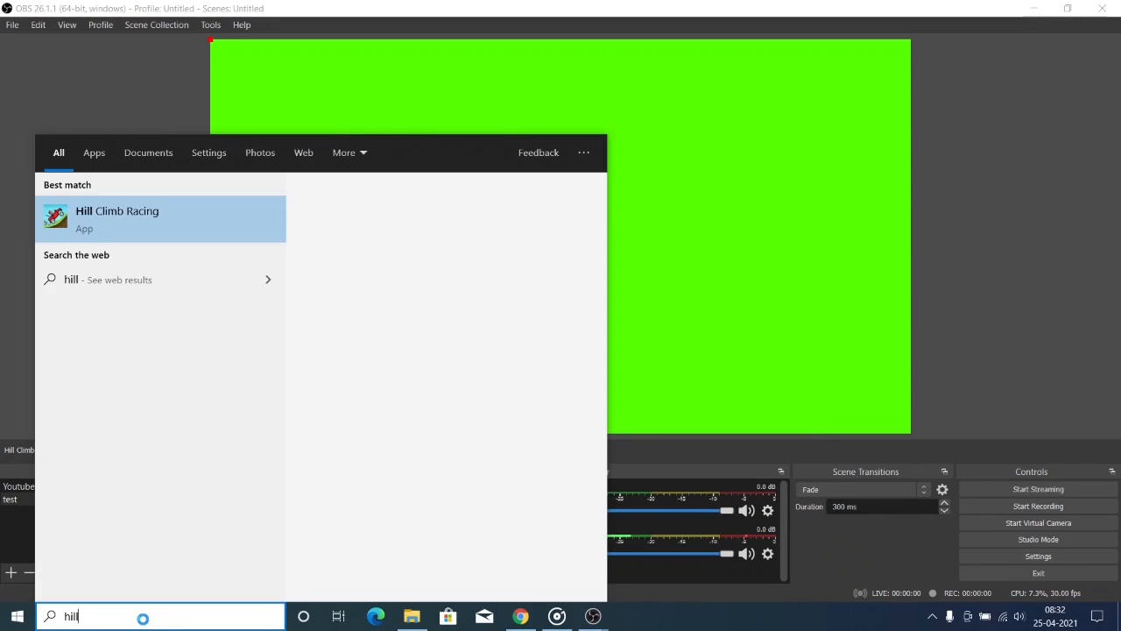
type(" cl")
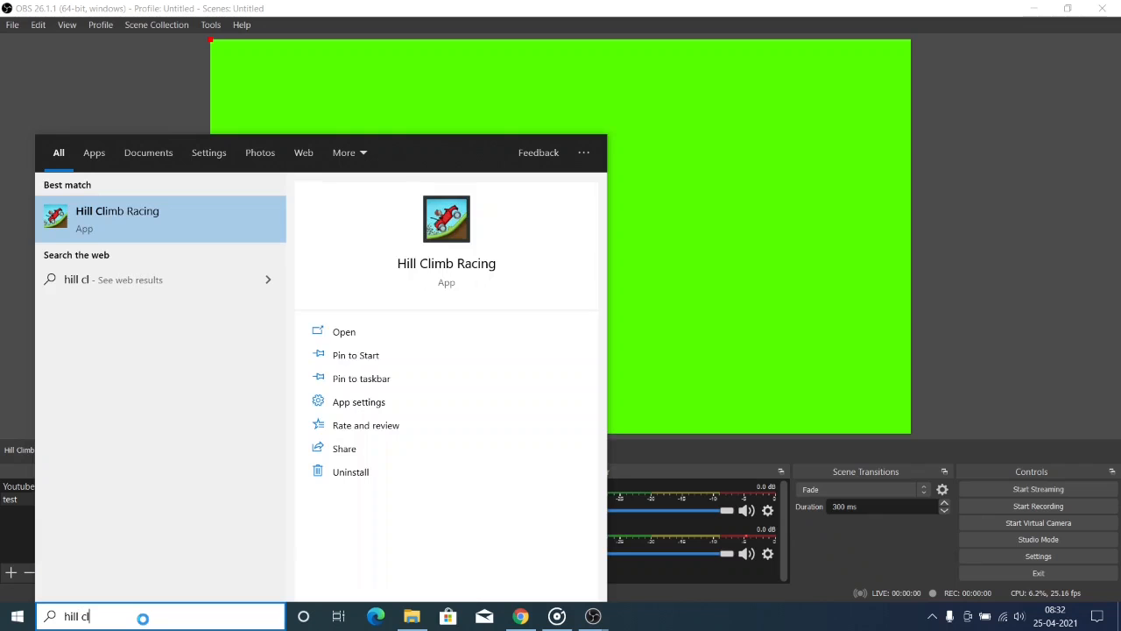
key("Return")
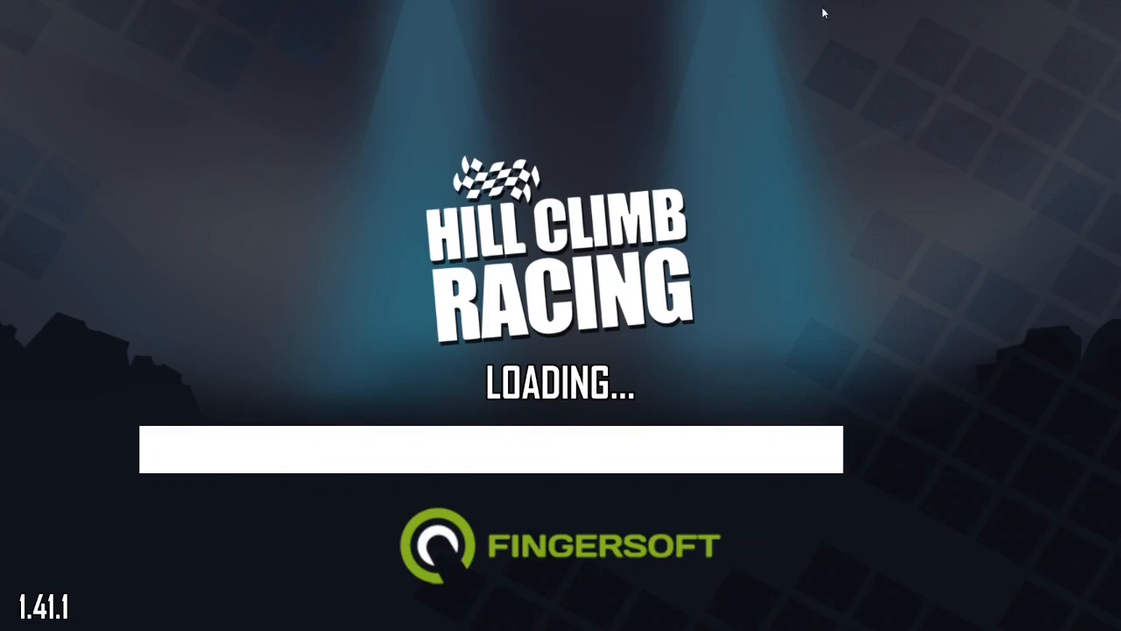
mouse_move(1010, 6)
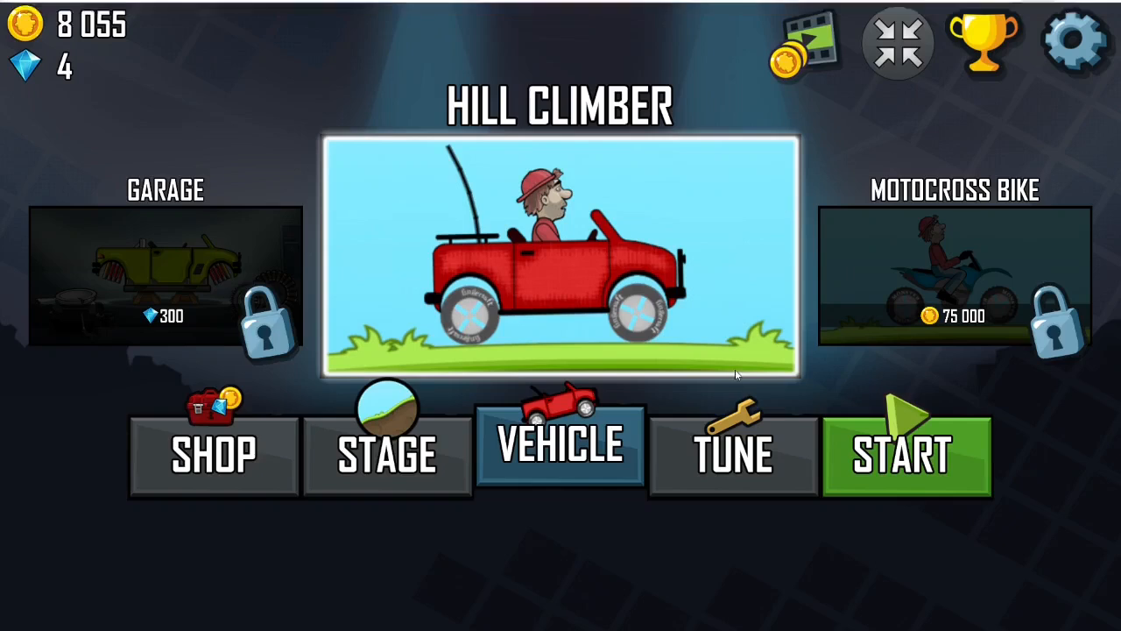
Switch back to OBS Studio and lower the Desktop Audio volume to about -42.2 dB
key("alt+Tab")
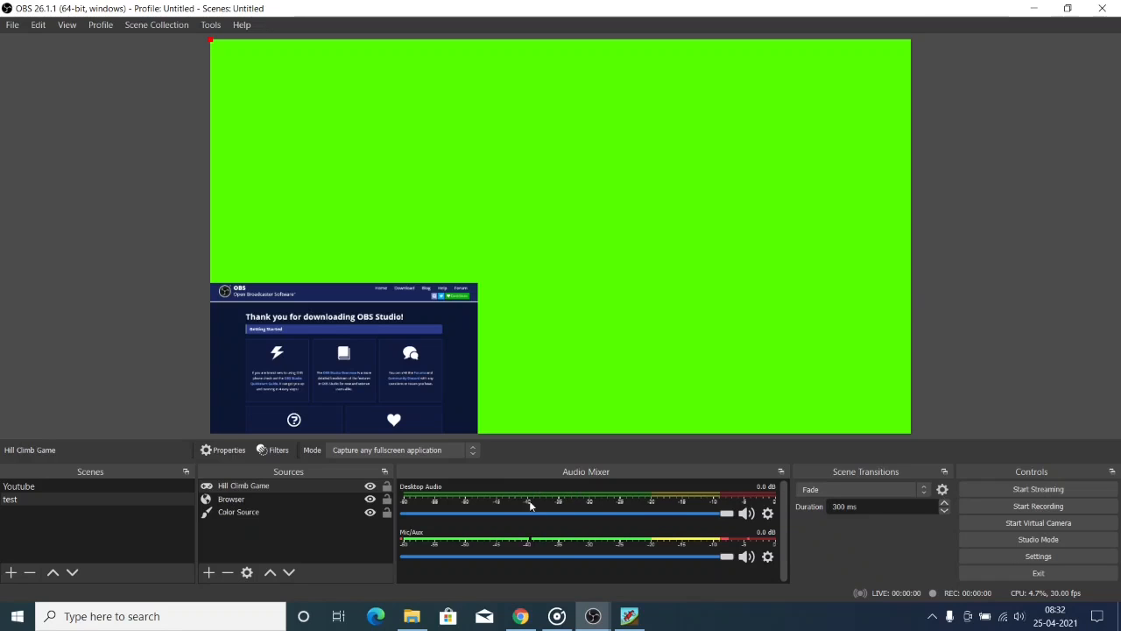
left_click_drag(728, 518, 493, 529)
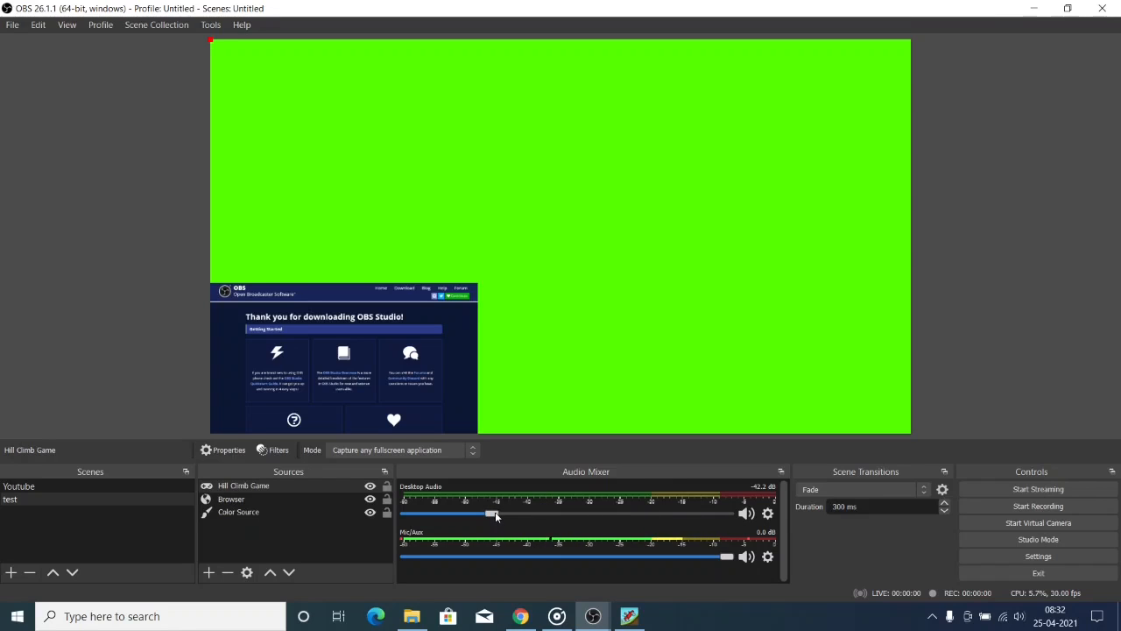
Set the Hill Climb Game source to Capture specific window, using the [HillClimbRacing.exe]: Hill Climb Racing window
left_click(305, 487)
double_click(308, 486)
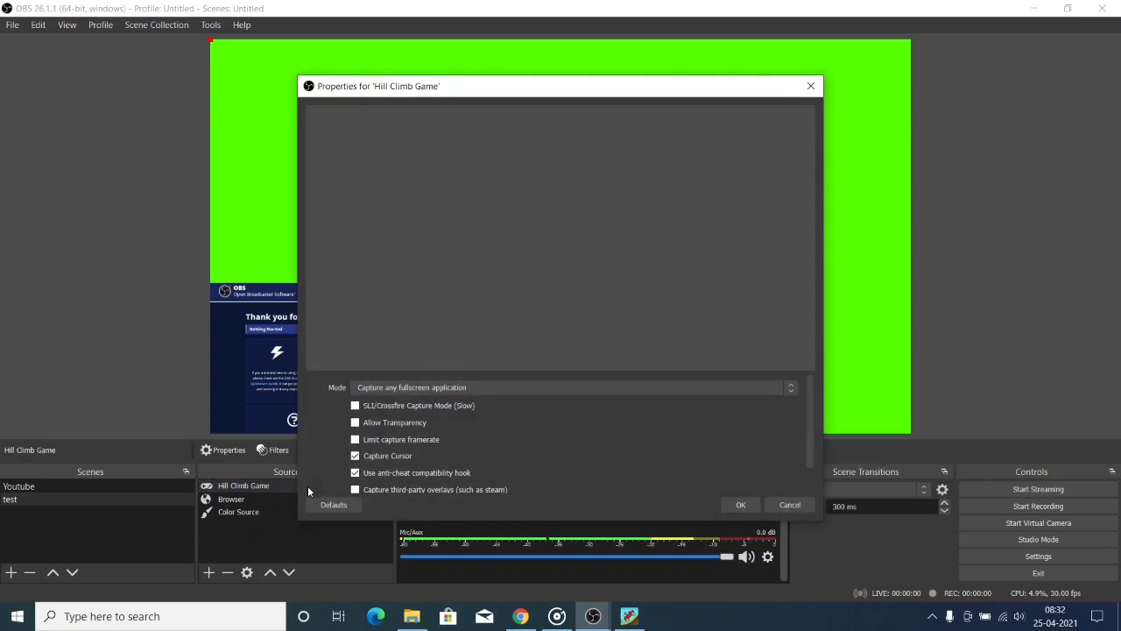
left_click(477, 389)
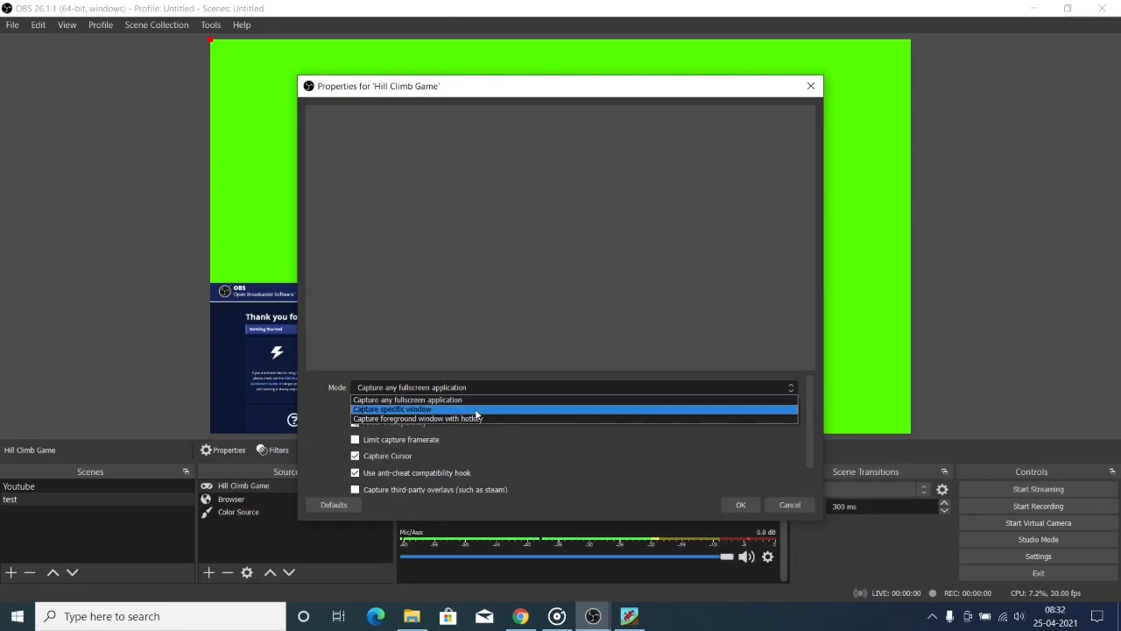
left_click(477, 409)
left_click(482, 377)
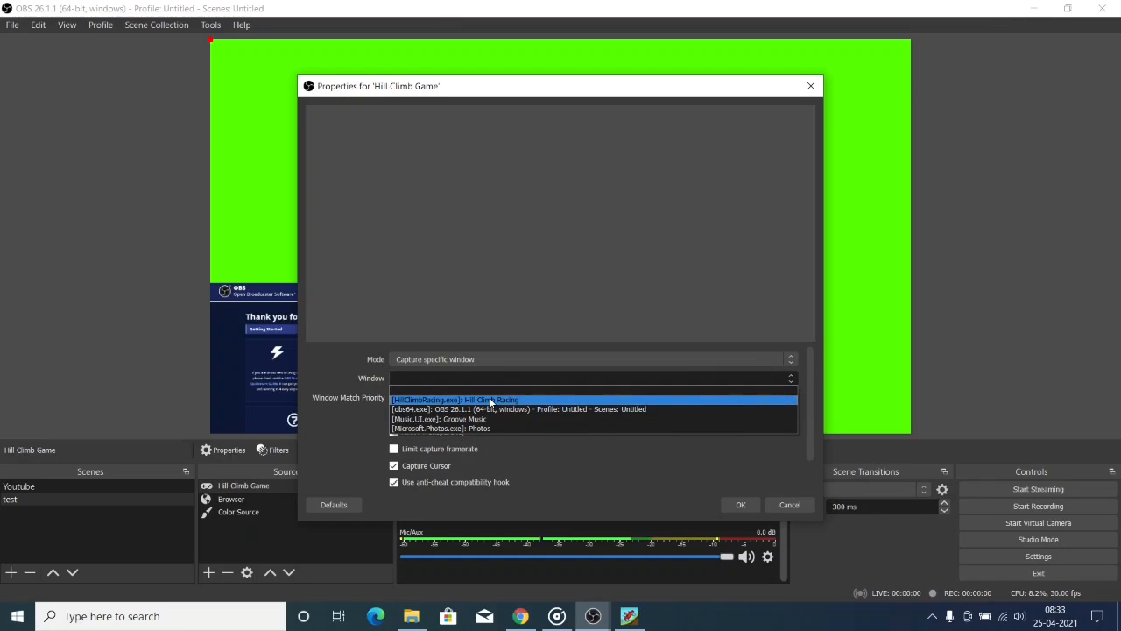
left_click(488, 397)
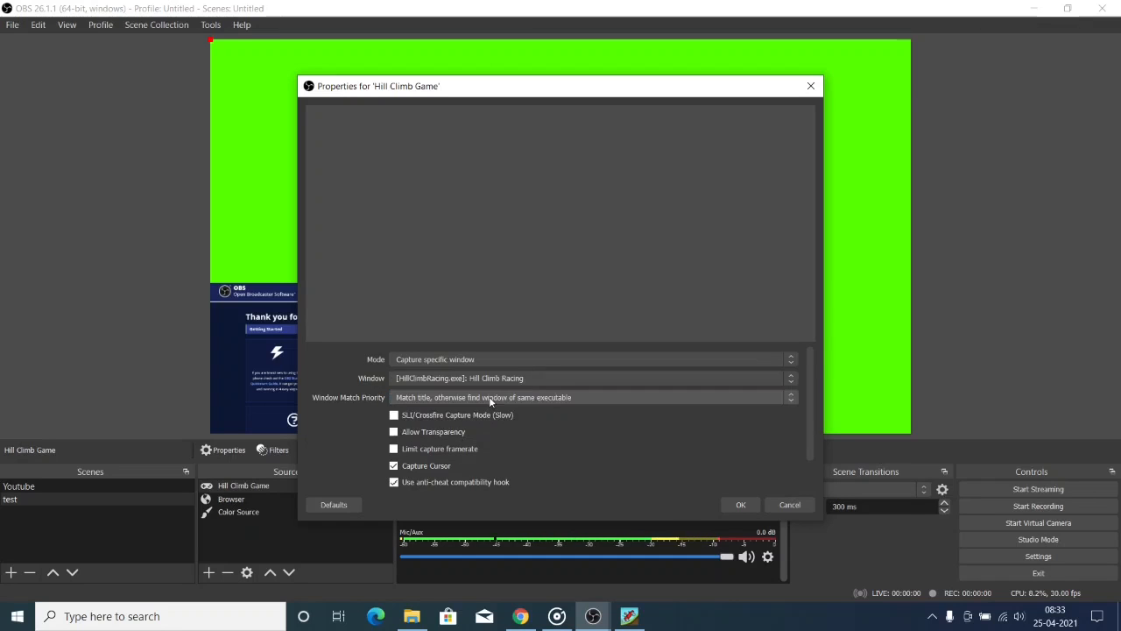
left_click(737, 505)
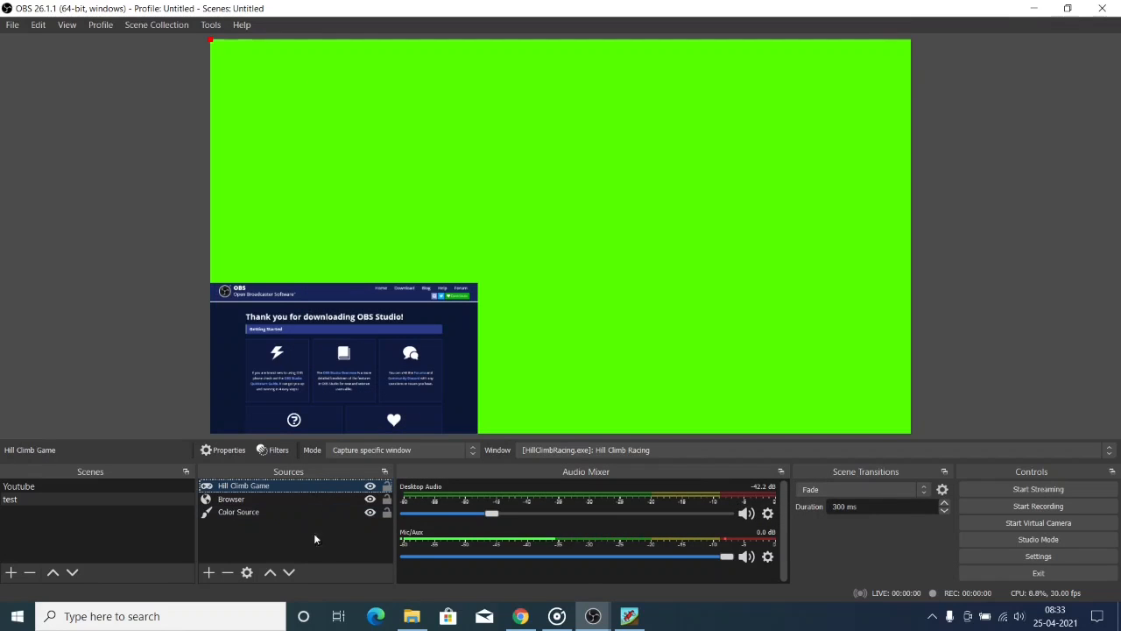
Switch to the Hill Climb Racing game, start a run, drive a few metres, and return to OBS Studio
left_click(630, 616)
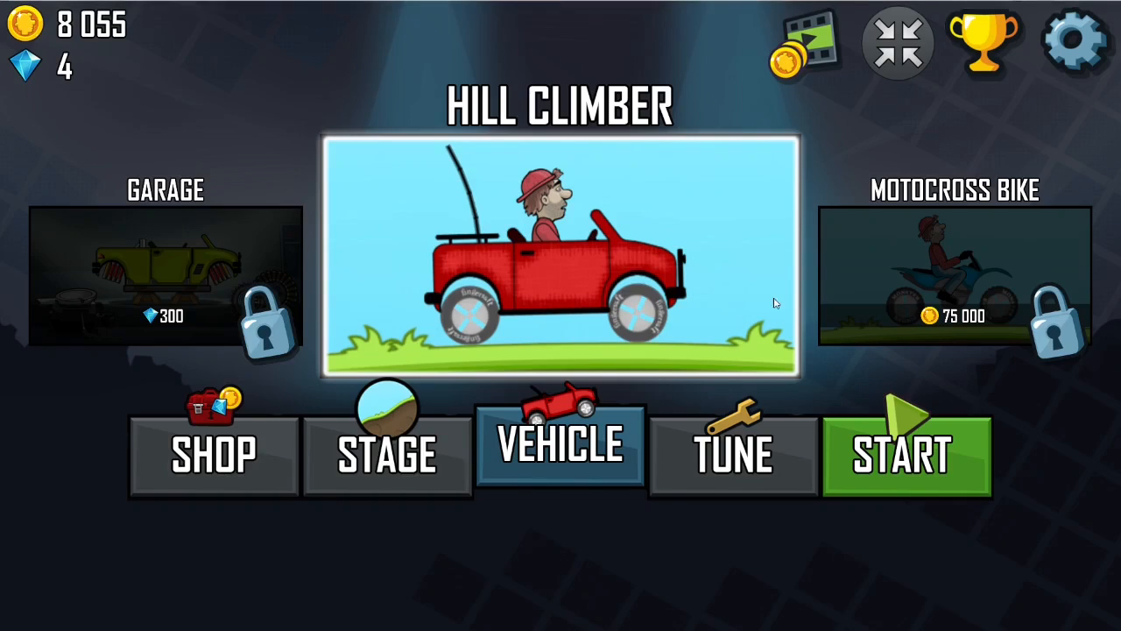
left_click(837, 454)
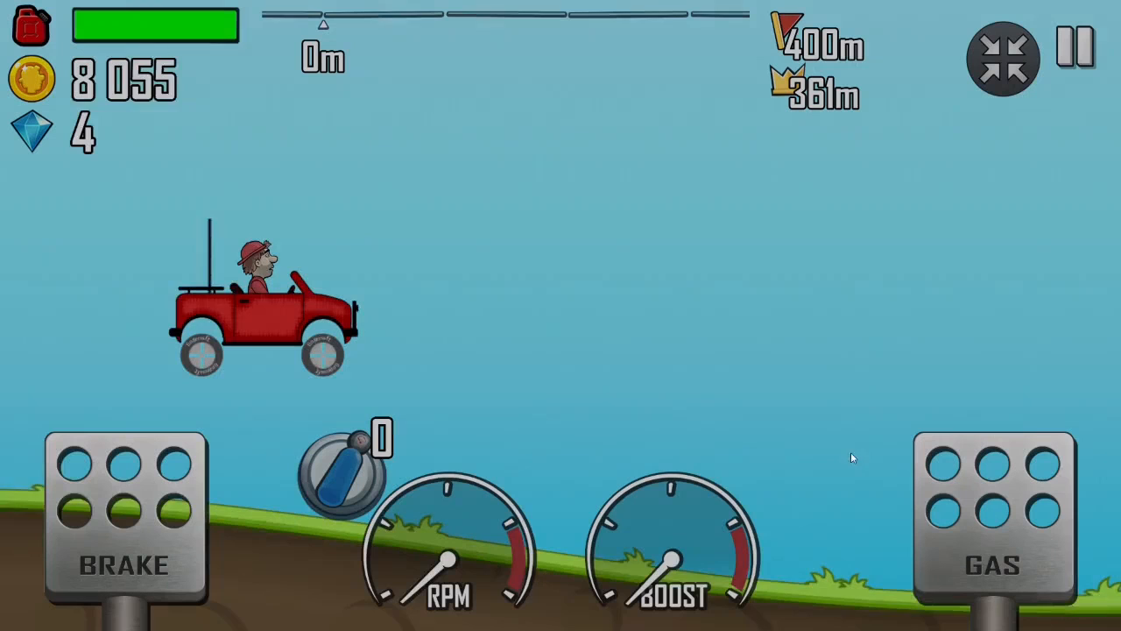
key("Left")
key("Right")
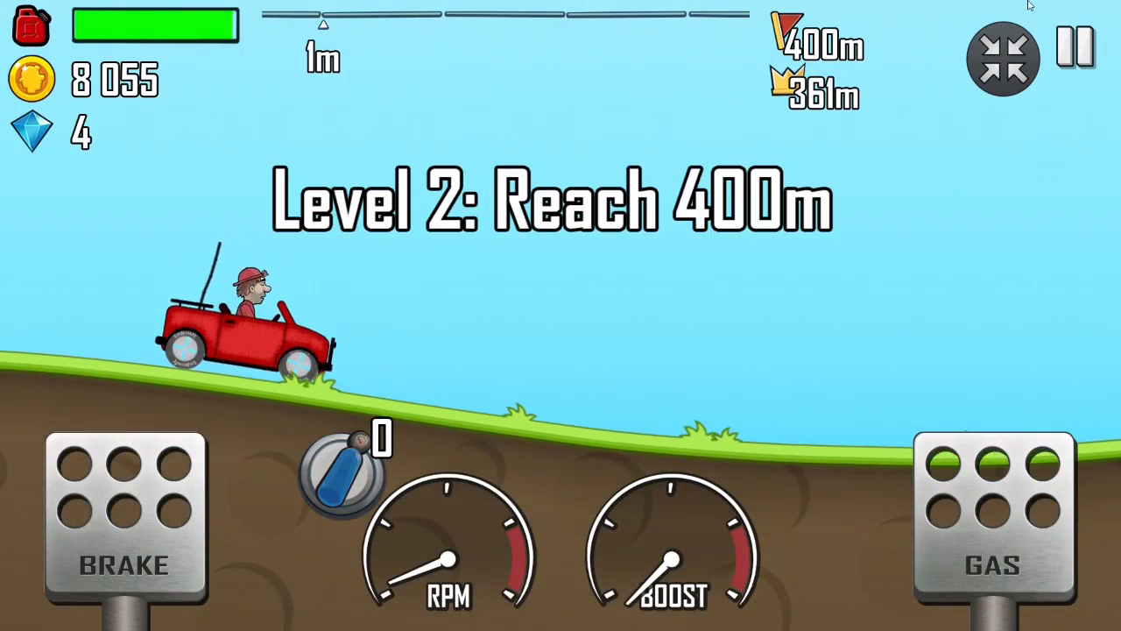
left_click(1032, 8)
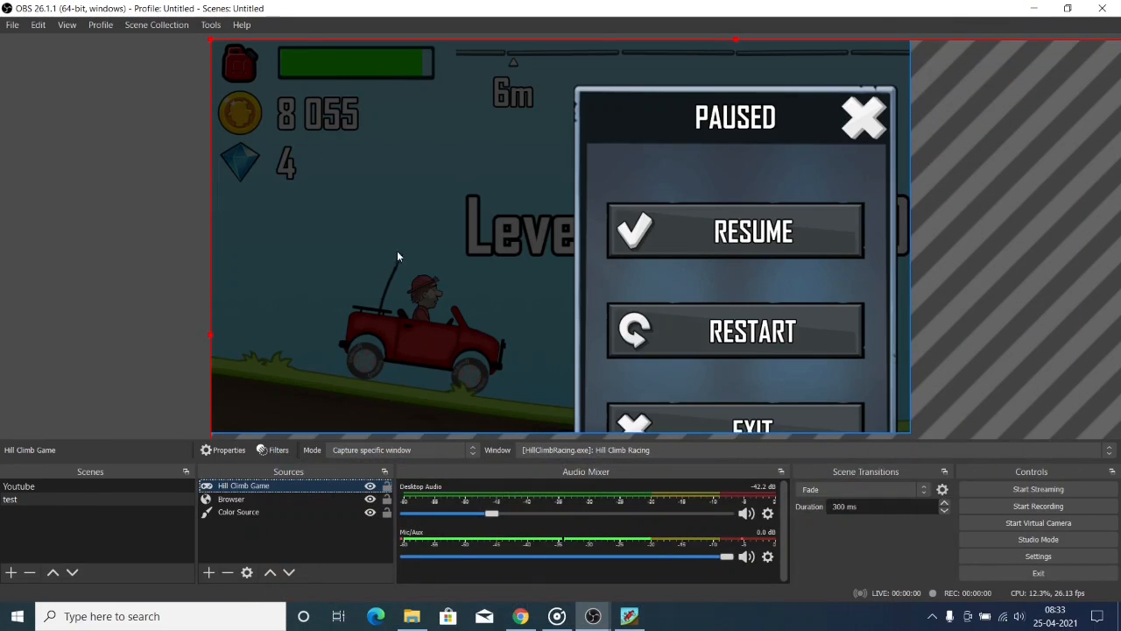
Scale down and reposition the Hill Climb Game capture so it fills the whole canvas
left_click_drag(210, 40, 706, 231)
left_click_drag(710, 337, 371, 158)
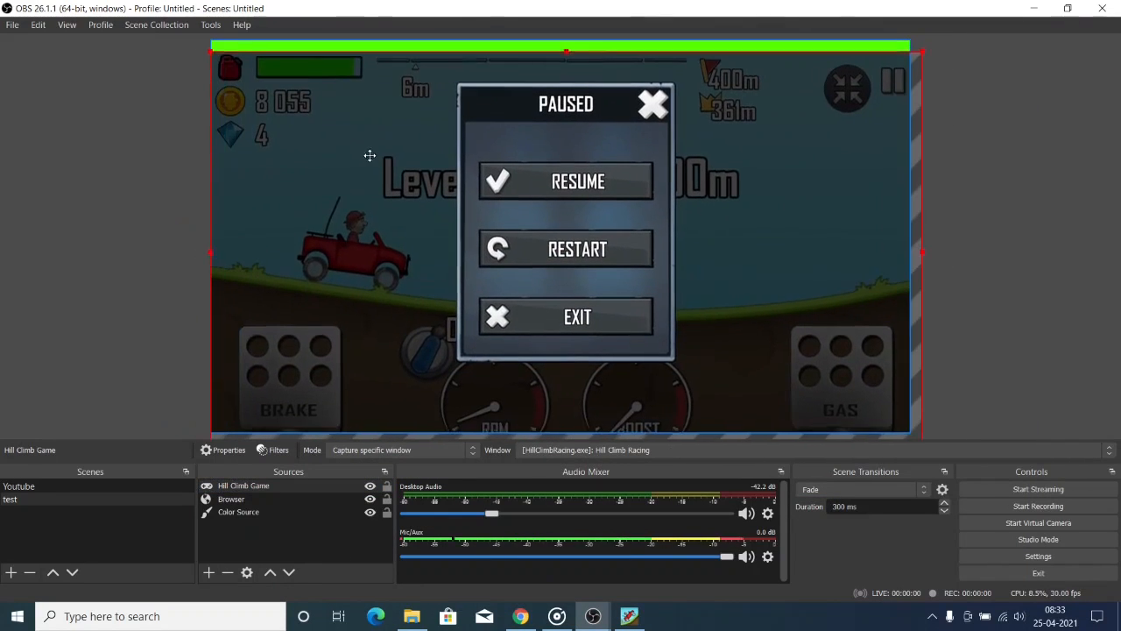
left_click_drag(213, 48, 239, 63)
left_click_drag(325, 112, 297, 92)
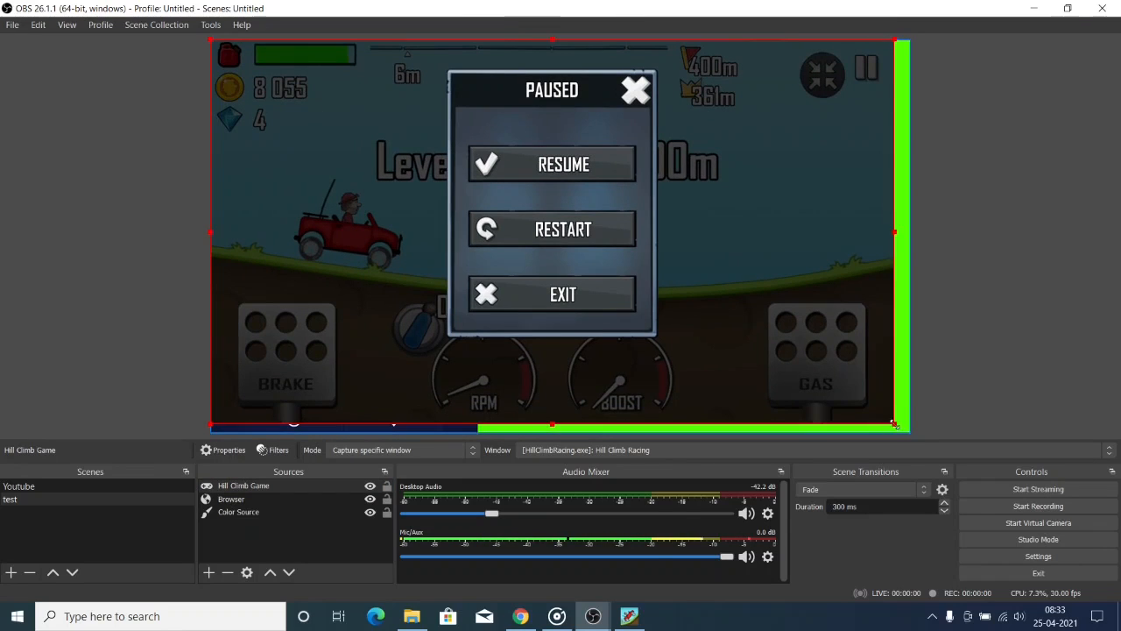
left_click_drag(894, 424, 905, 428)
left_click(963, 334)
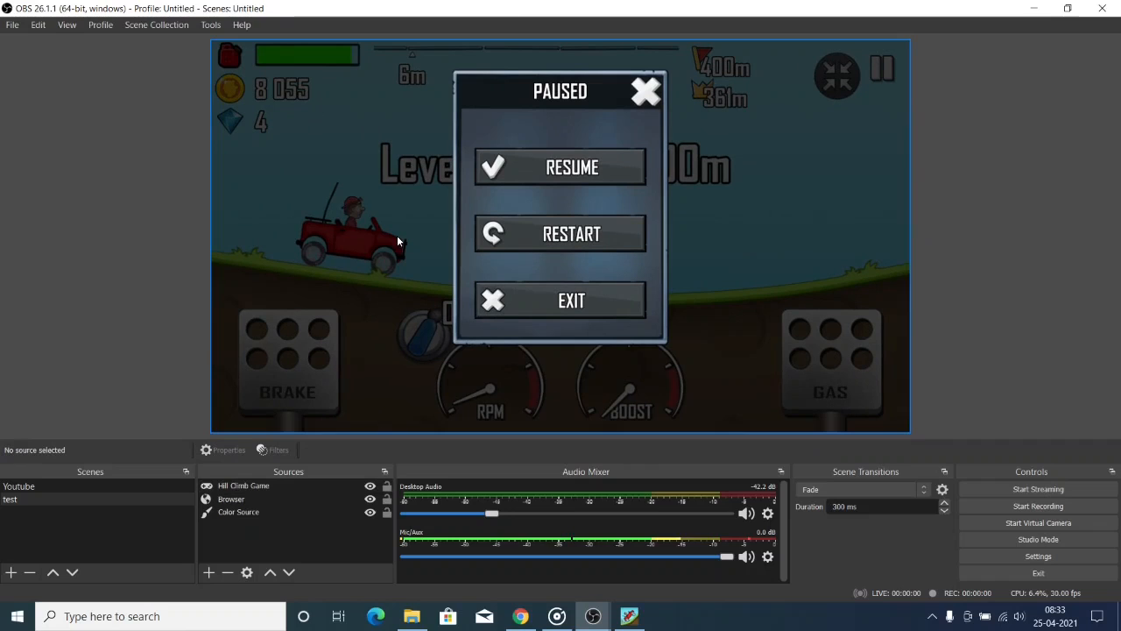
Move the Browser source above Hill Climb Game in the source order and select it on the canvas
left_click(287, 499)
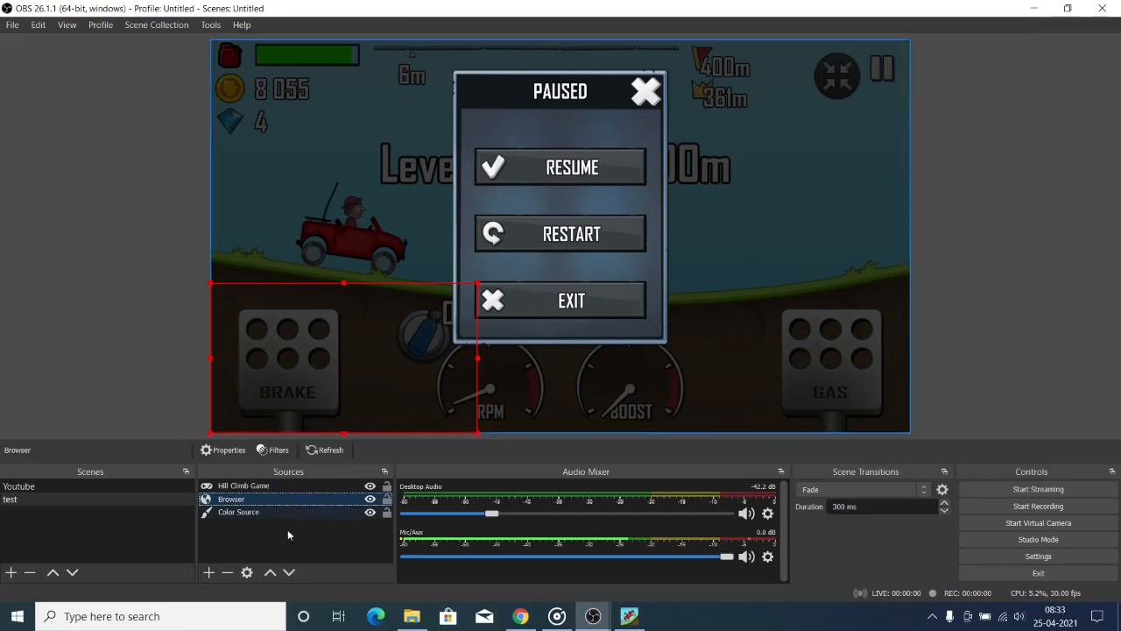
left_click(270, 573)
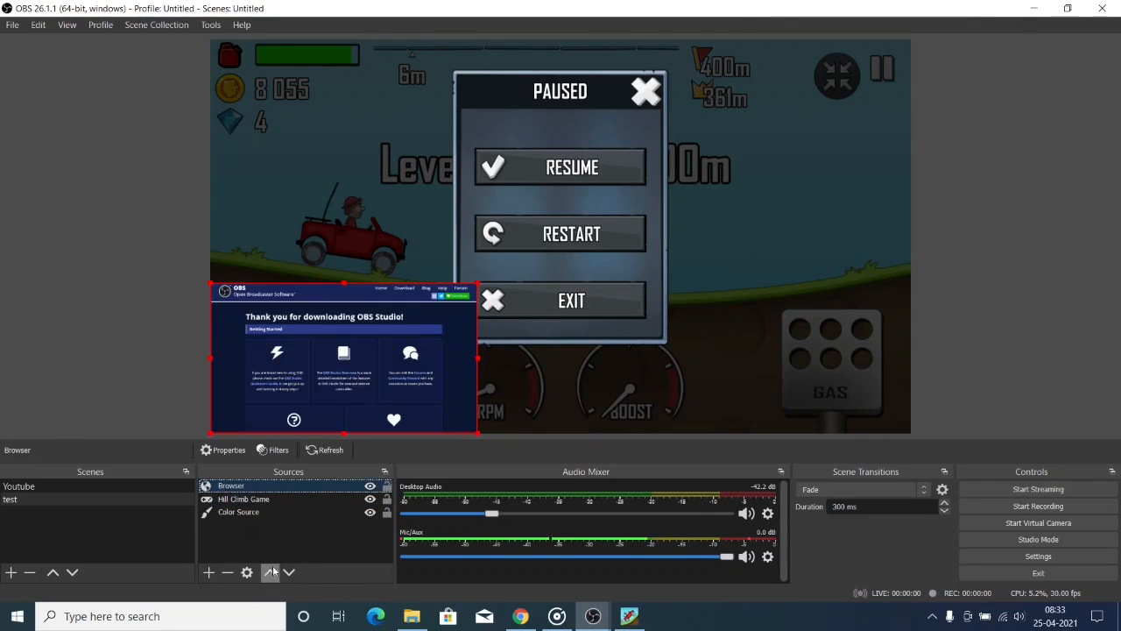
left_click(340, 539)
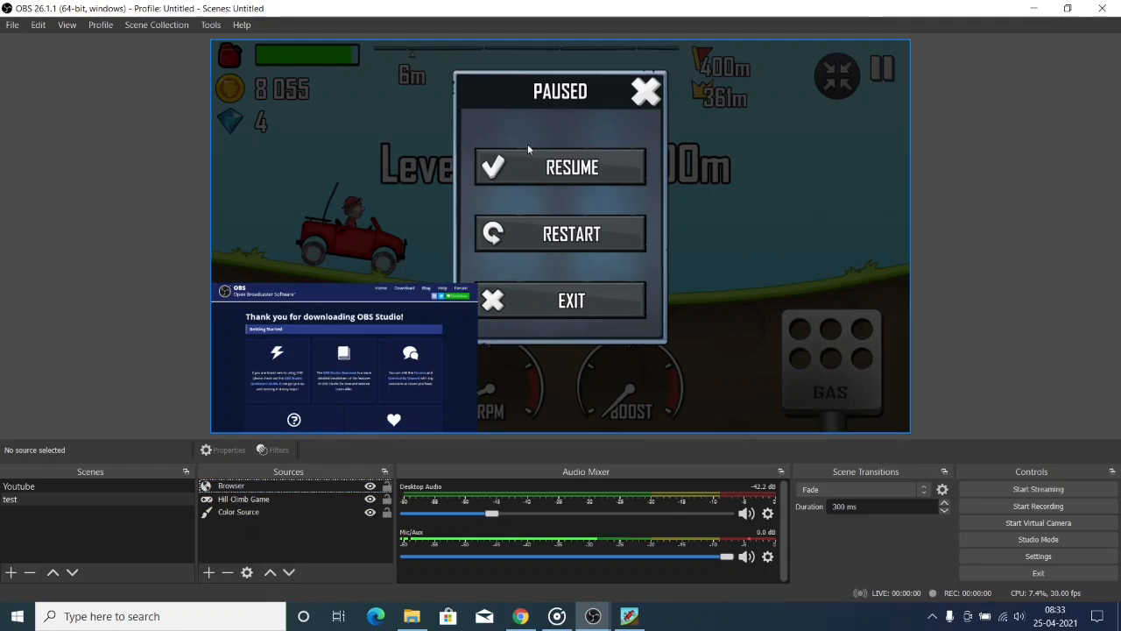
left_click(429, 318)
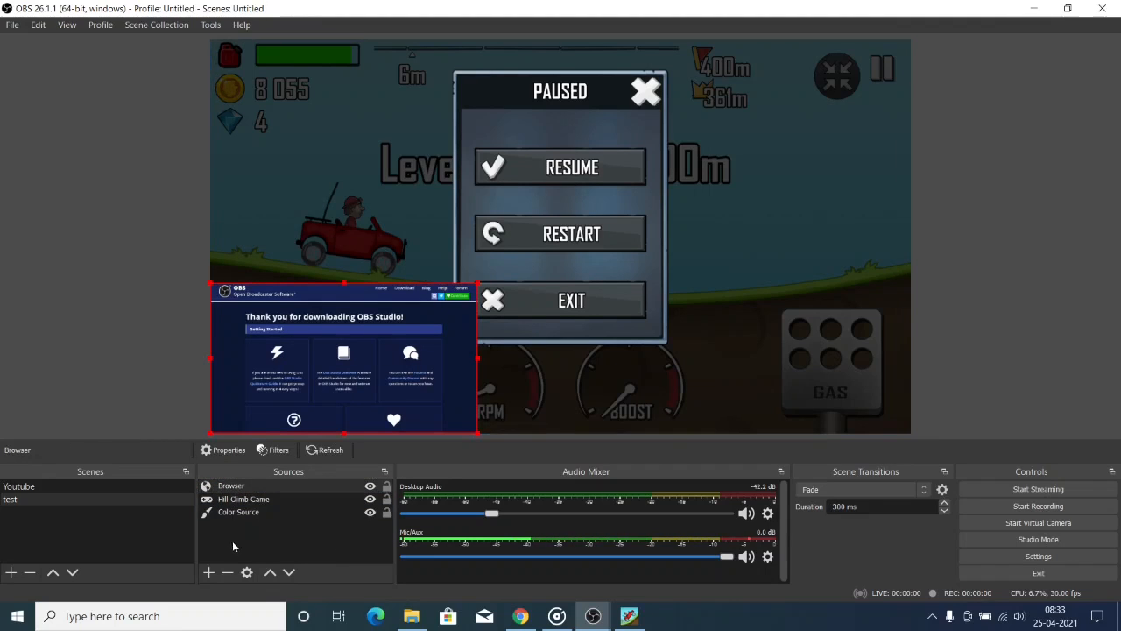
Add a new Image source named Logo to the test scene
left_click(208, 572)
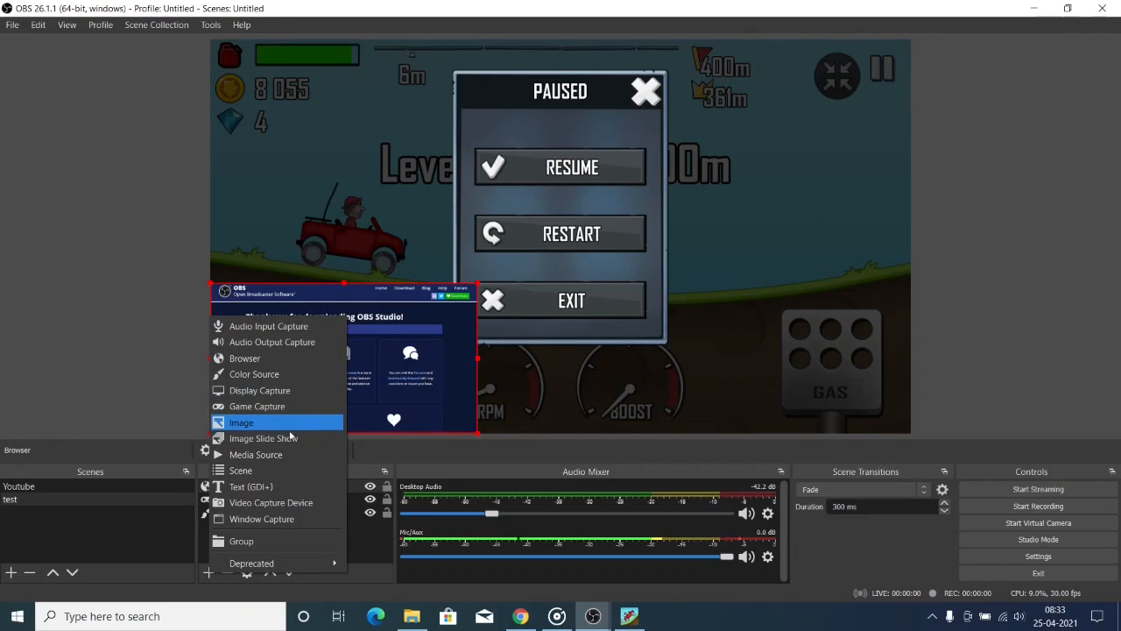
left_click(362, 535)
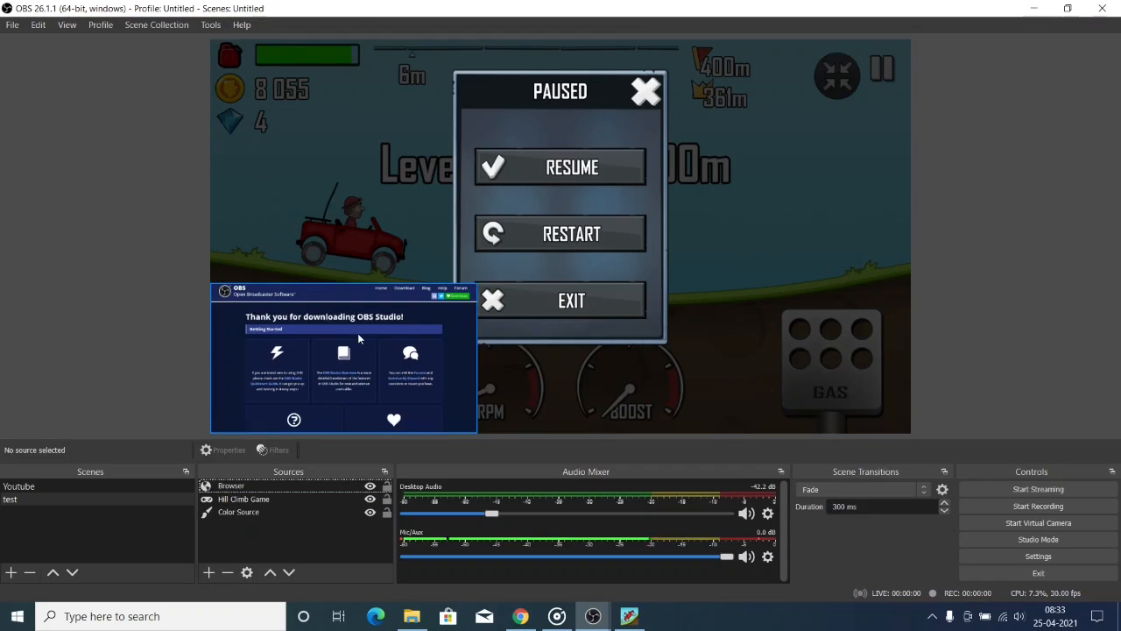
left_click(209, 572)
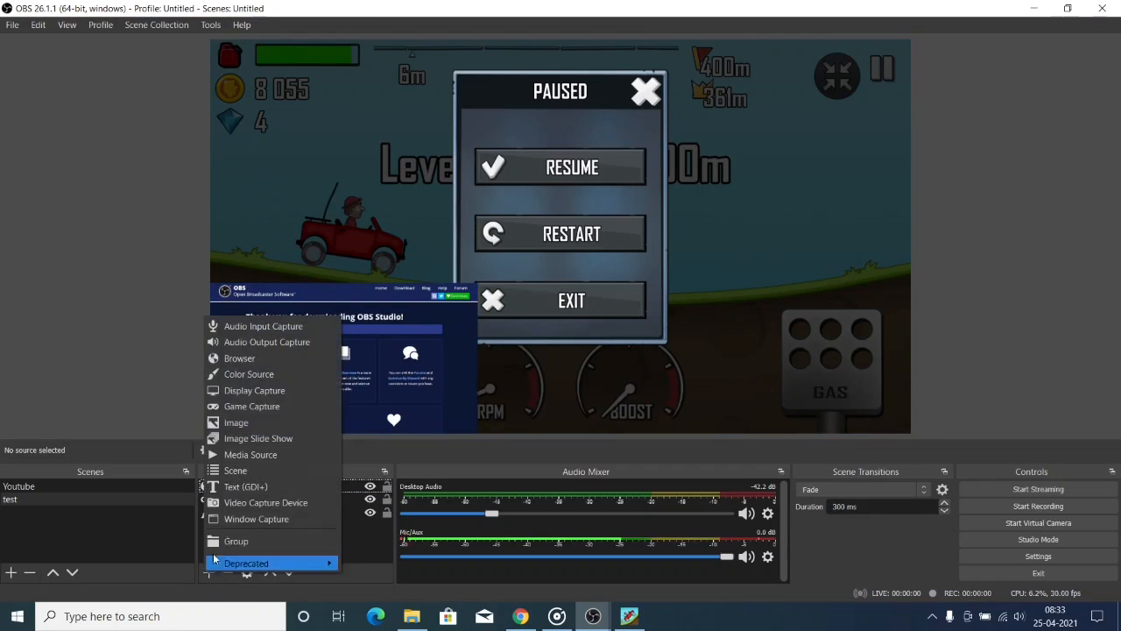
left_click(236, 422)
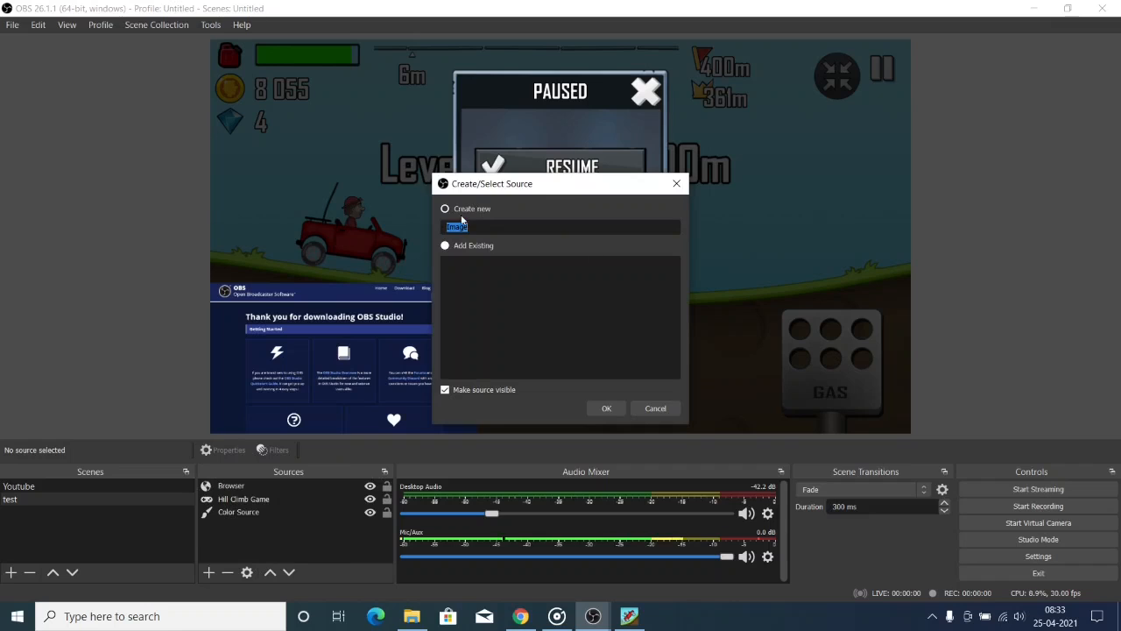
left_click(489, 227)
type("Logo")
left_click(605, 408)
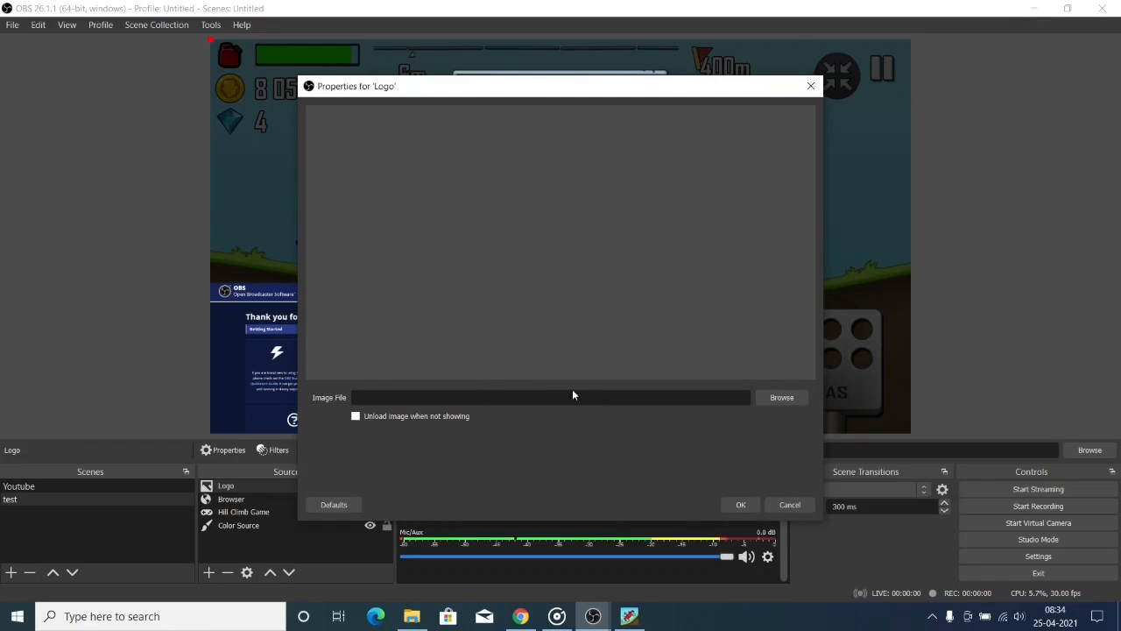
Load the "obs logo" picture from the OBS SOFT folder as the Logo source's image and accept the properties
left_click(771, 399)
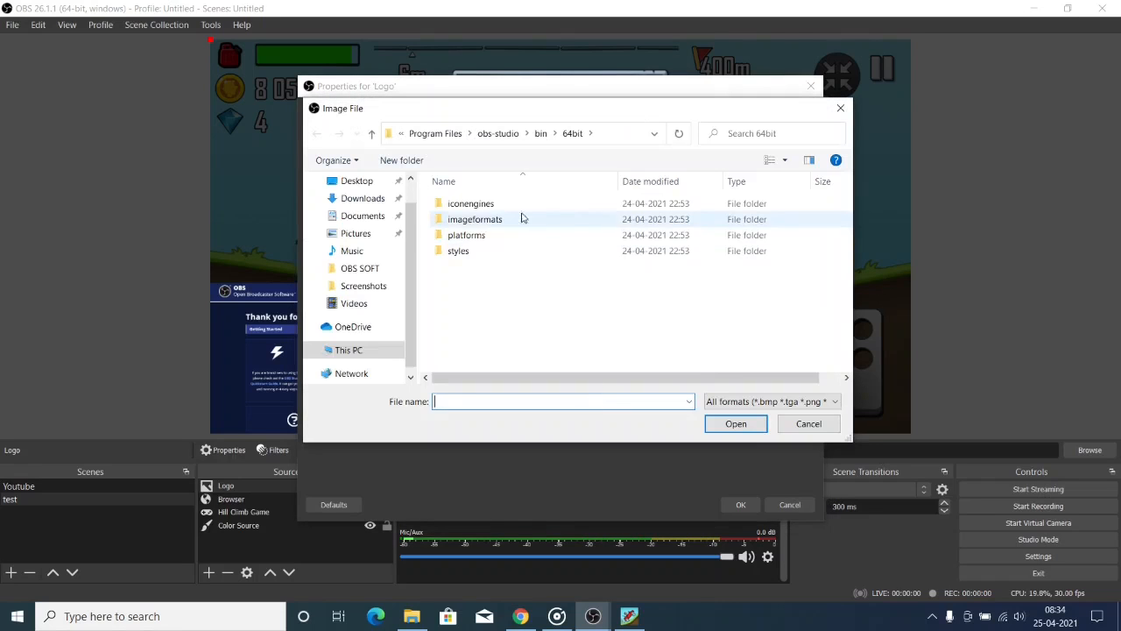
left_click(355, 269)
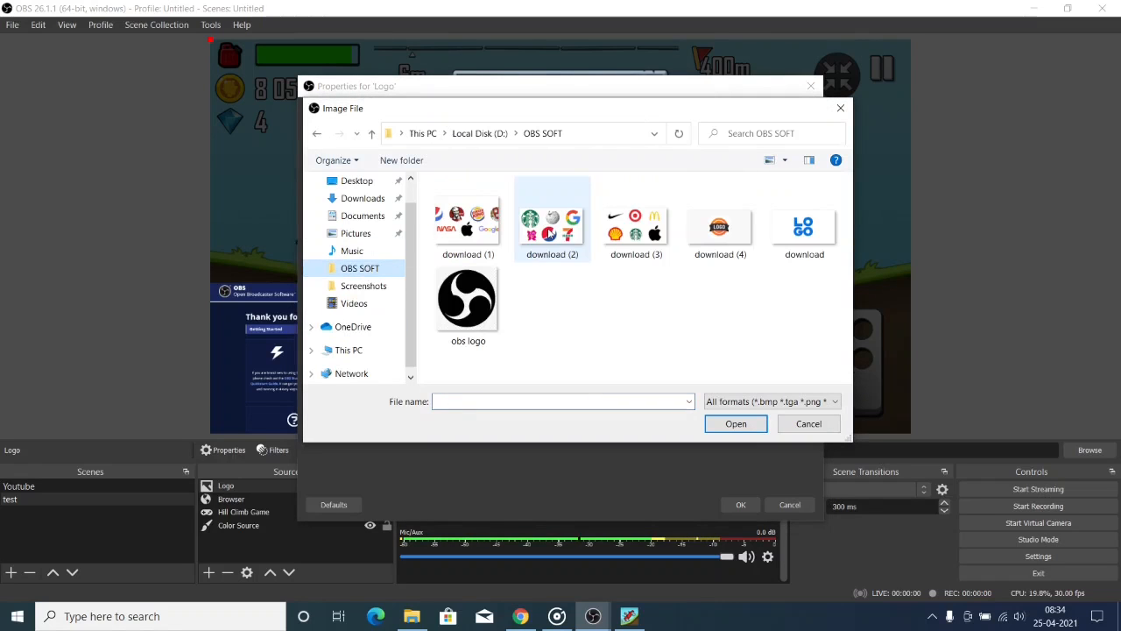
left_click(484, 298)
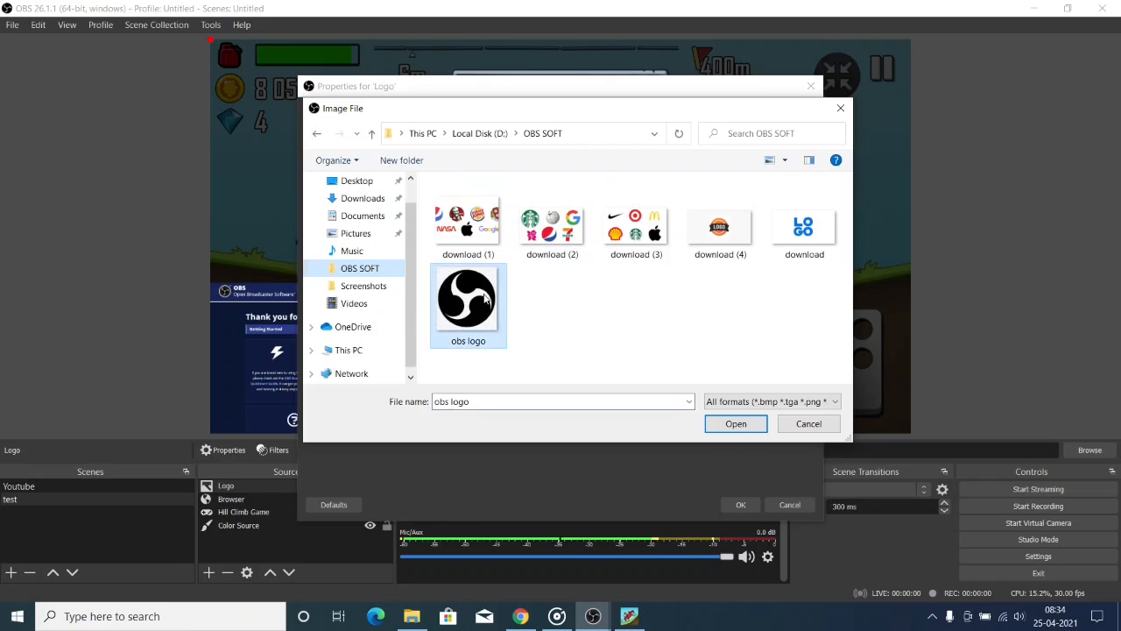
left_click(736, 423)
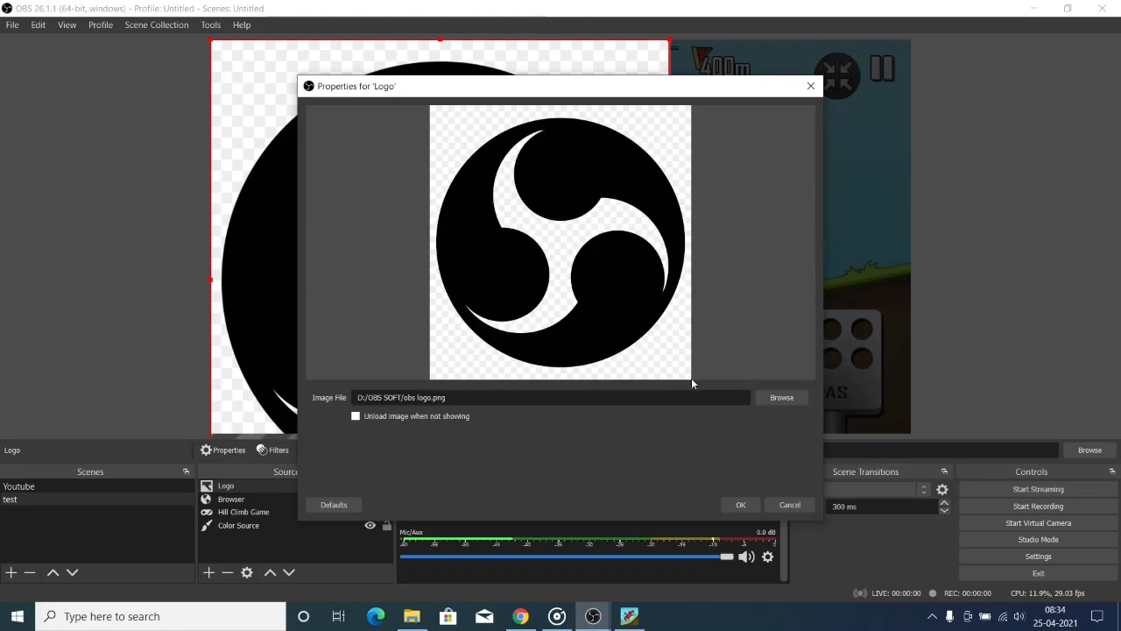
left_click(741, 505)
Shrink the Logo image to a small square and place it in the canvas's bottom-right corner
left_click_drag(210, 40, 470, 312)
left_click_drag(550, 339, 731, 296)
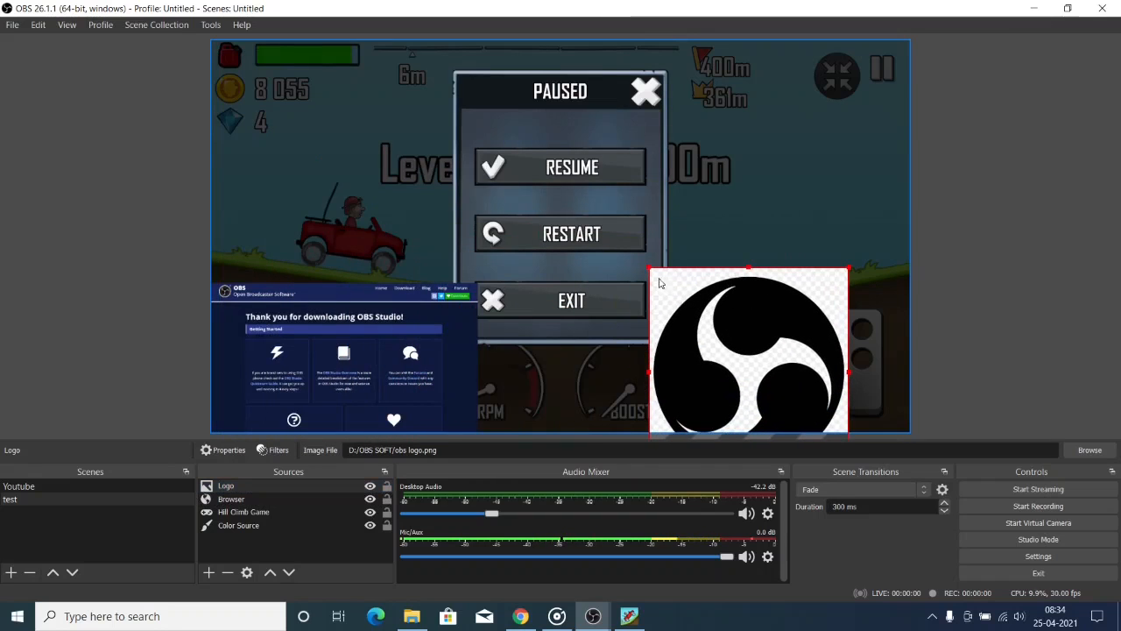
left_click_drag(650, 266, 765, 364)
left_click_drag(790, 404, 856, 366)
left_click_drag(802, 321, 863, 383)
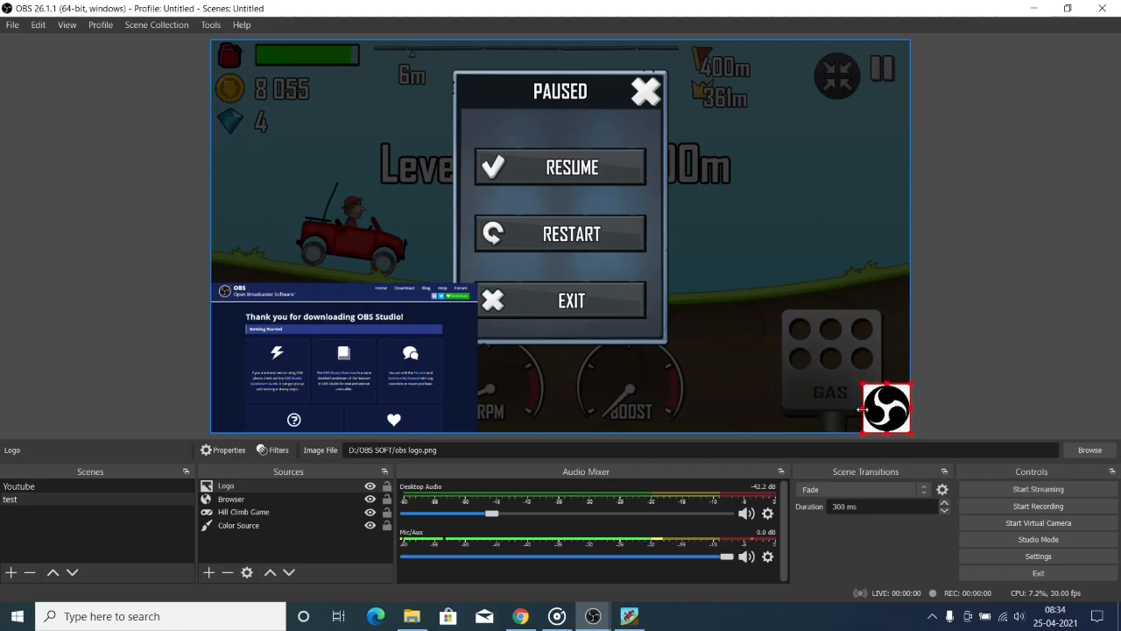
Remove the Browser source from the test scene and confirm the removal
left_click(832, 403)
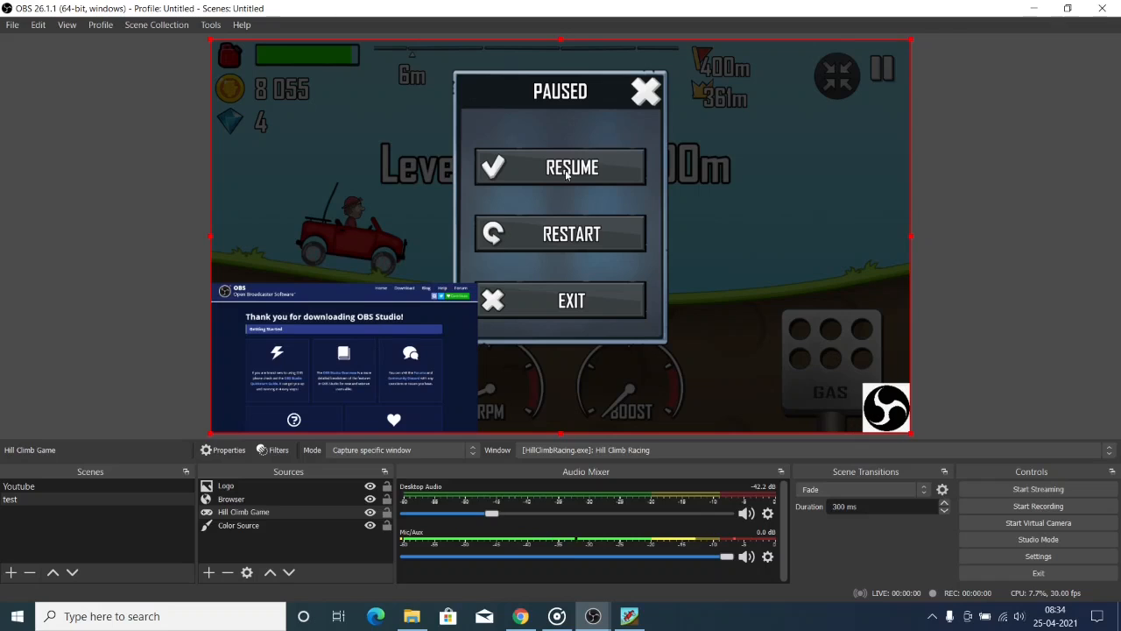
left_click(436, 357)
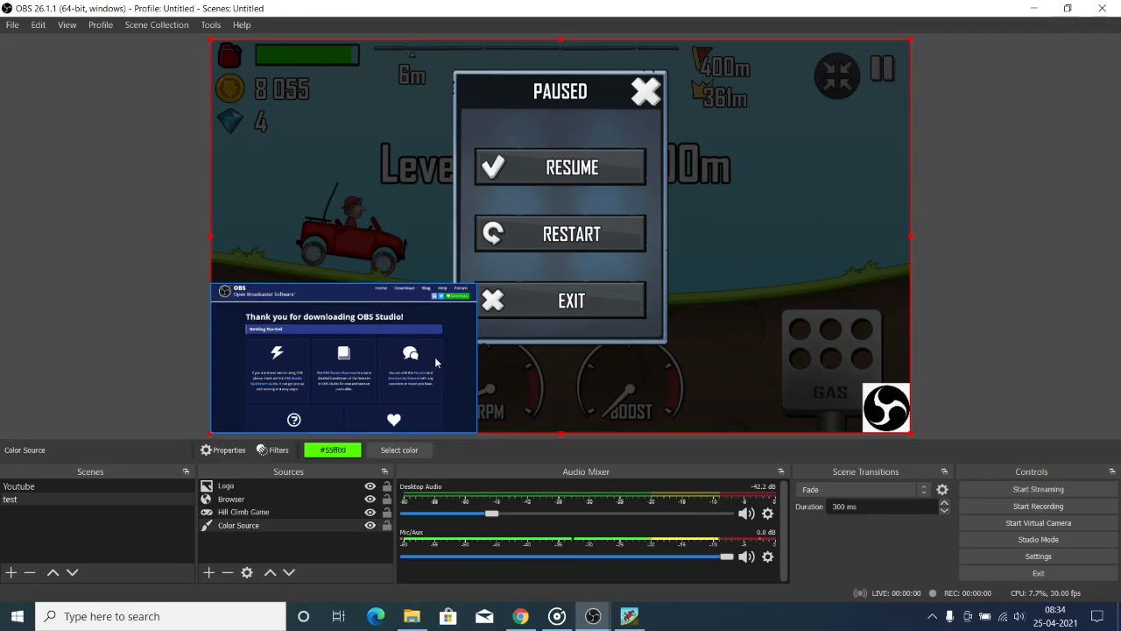
left_click(272, 500)
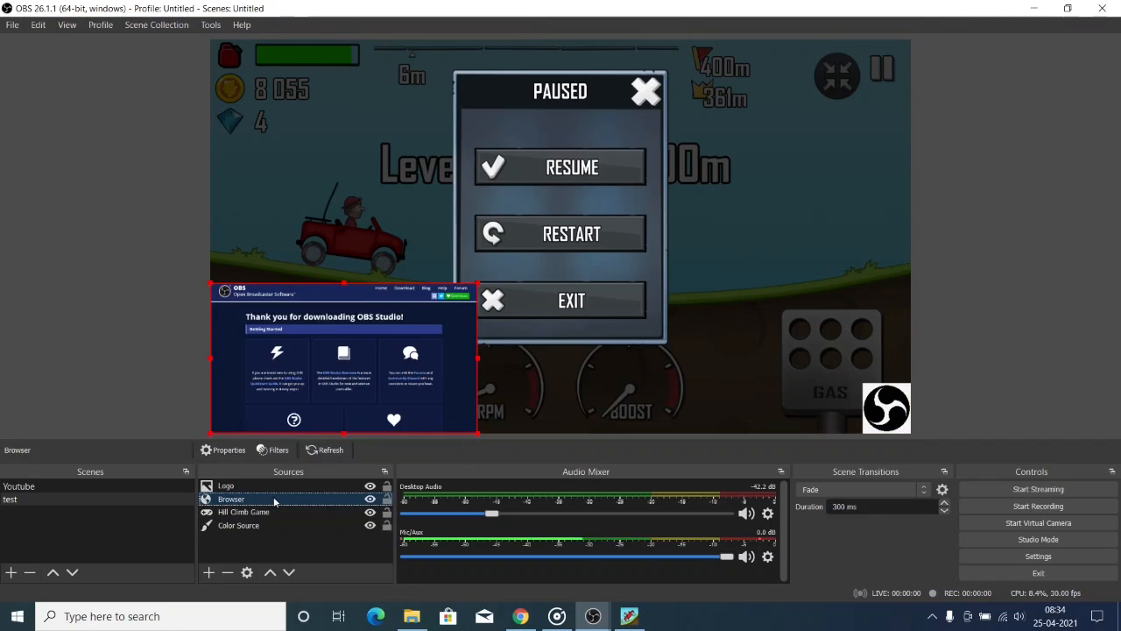
right_click(274, 501)
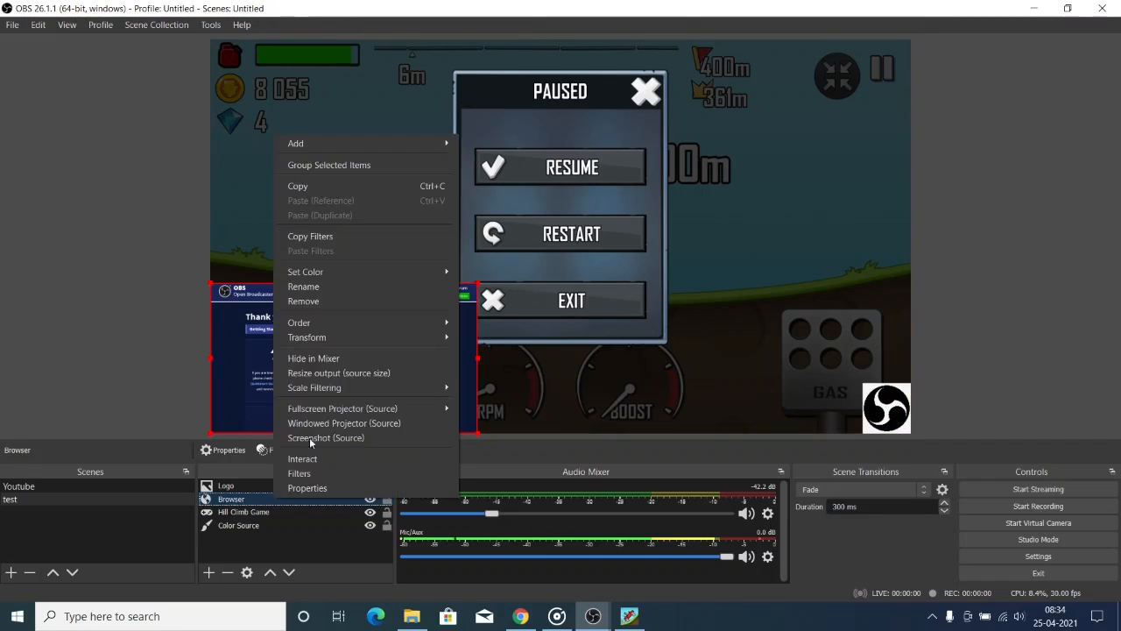
left_click(342, 301)
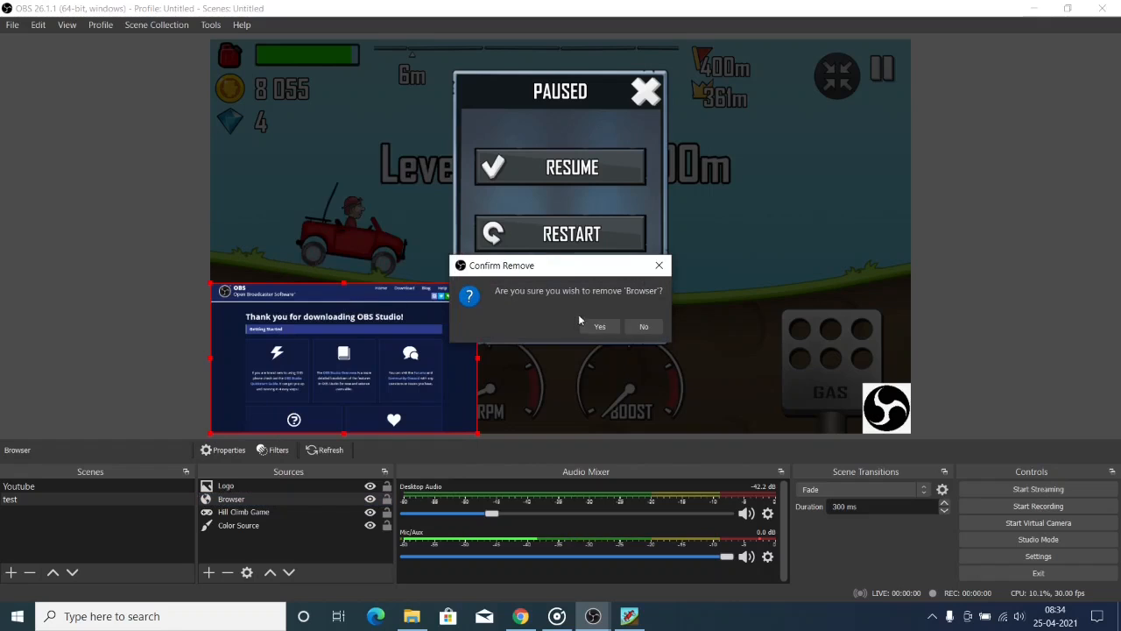
left_click(600, 326)
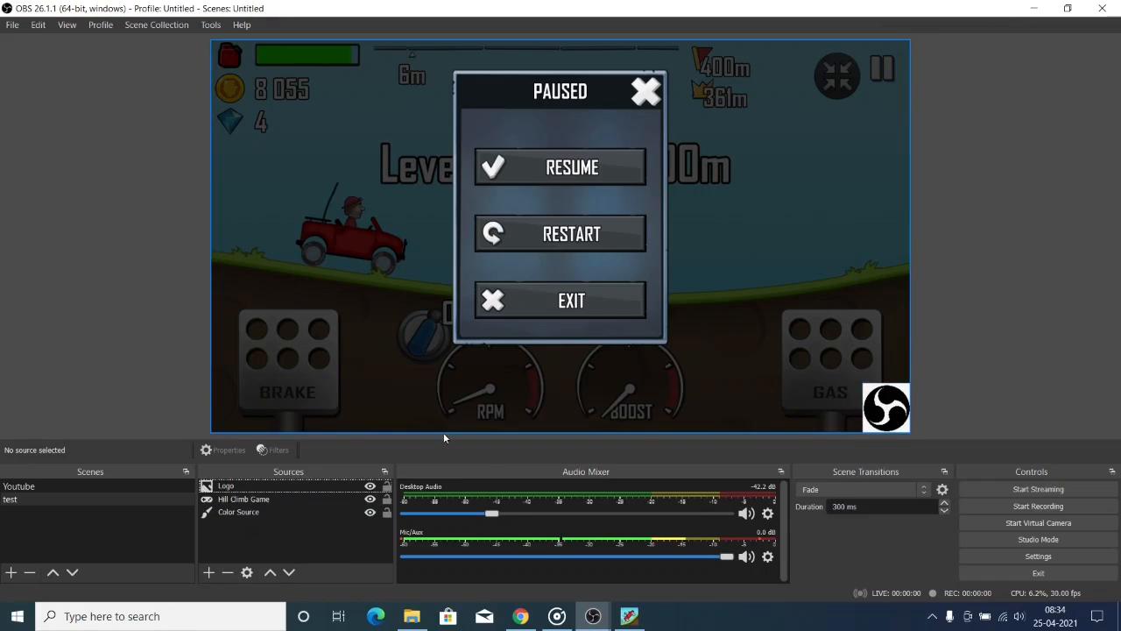
Add a new Image Slide Show source to the test scene, keeping its default name
left_click(209, 571)
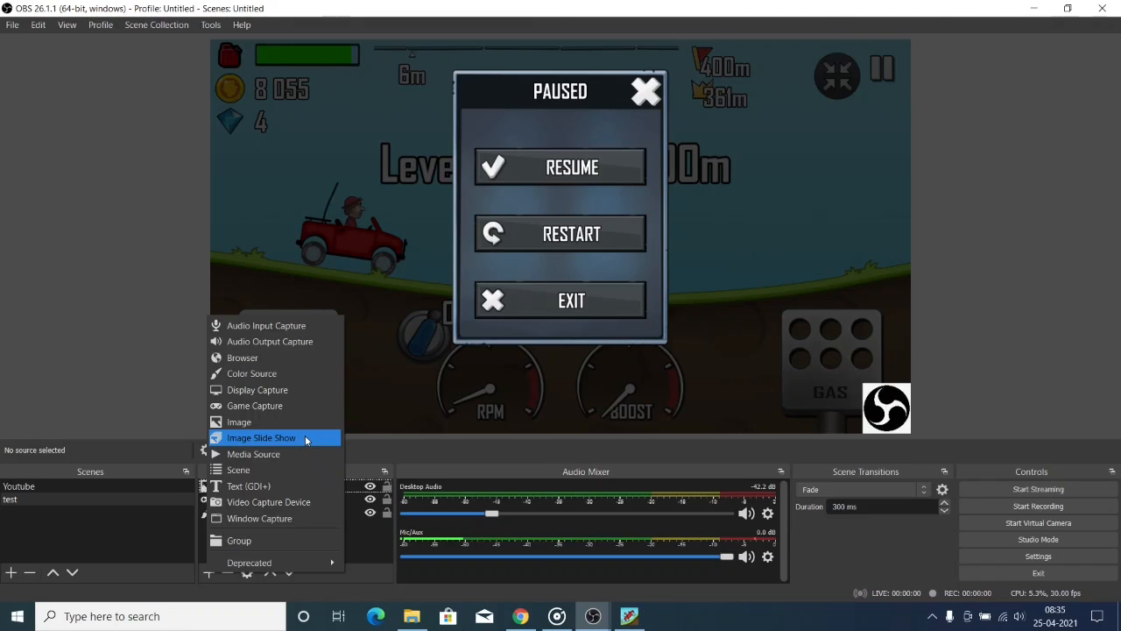
left_click(304, 438)
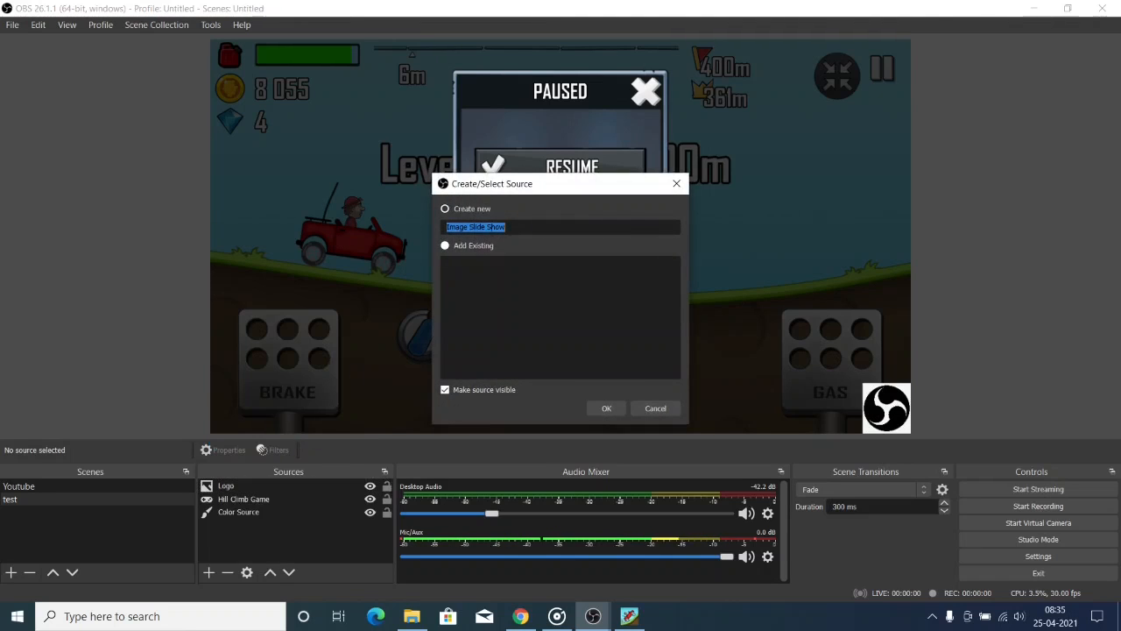
left_click(541, 227)
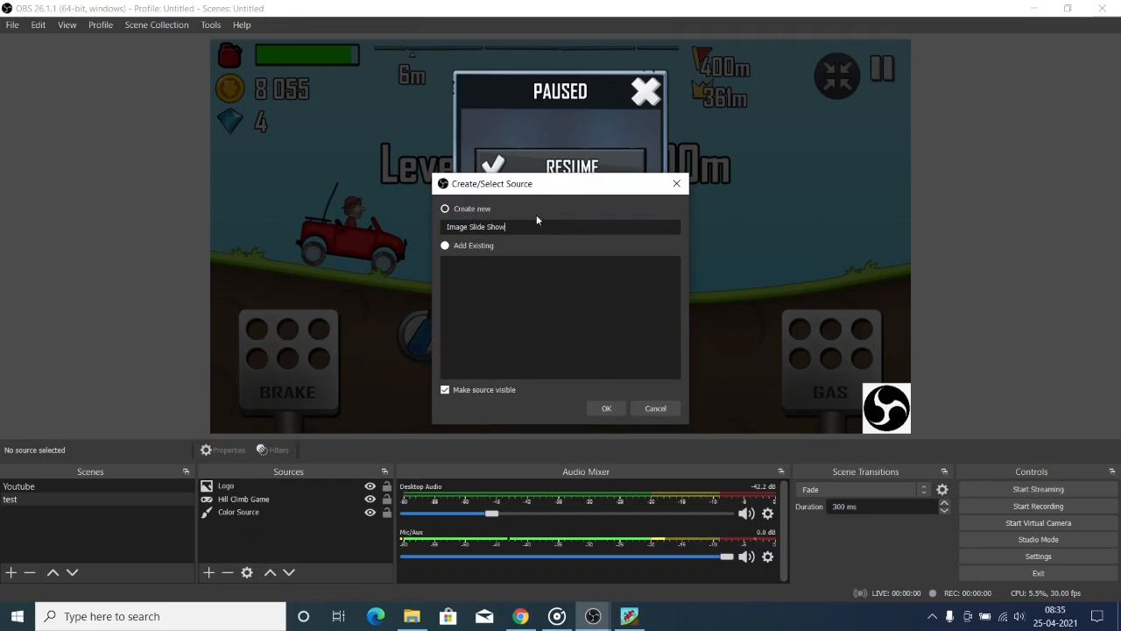
left_click(606, 408)
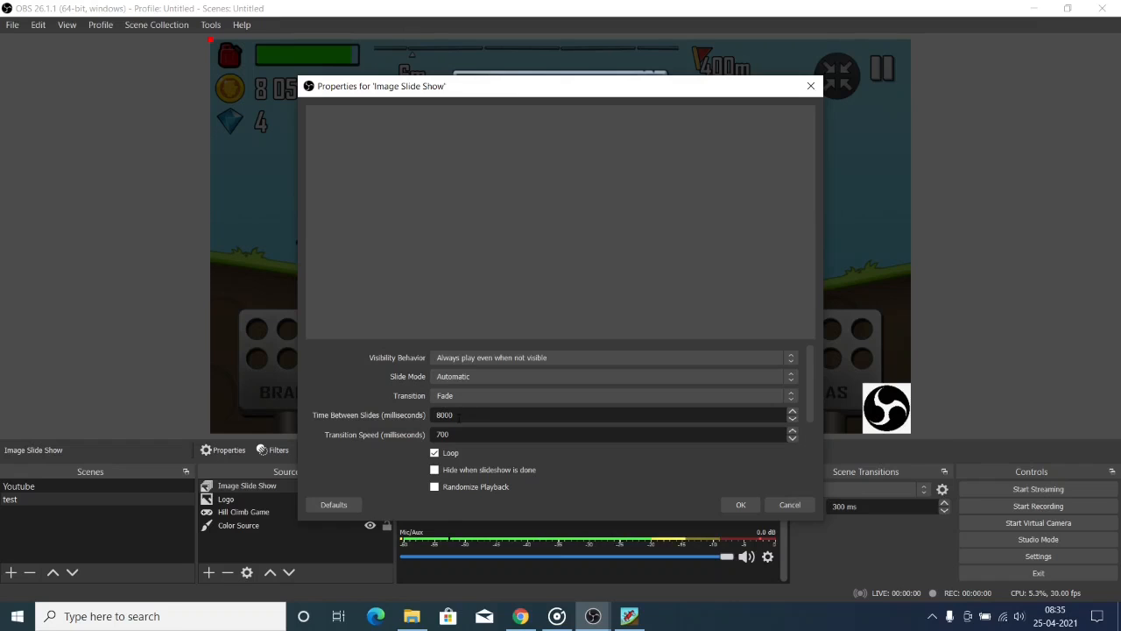
Set the slide show's time between slides to 2000 ms and its transition speed to 500 ms
left_click_drag(467, 415, 415, 413)
left_click(416, 412)
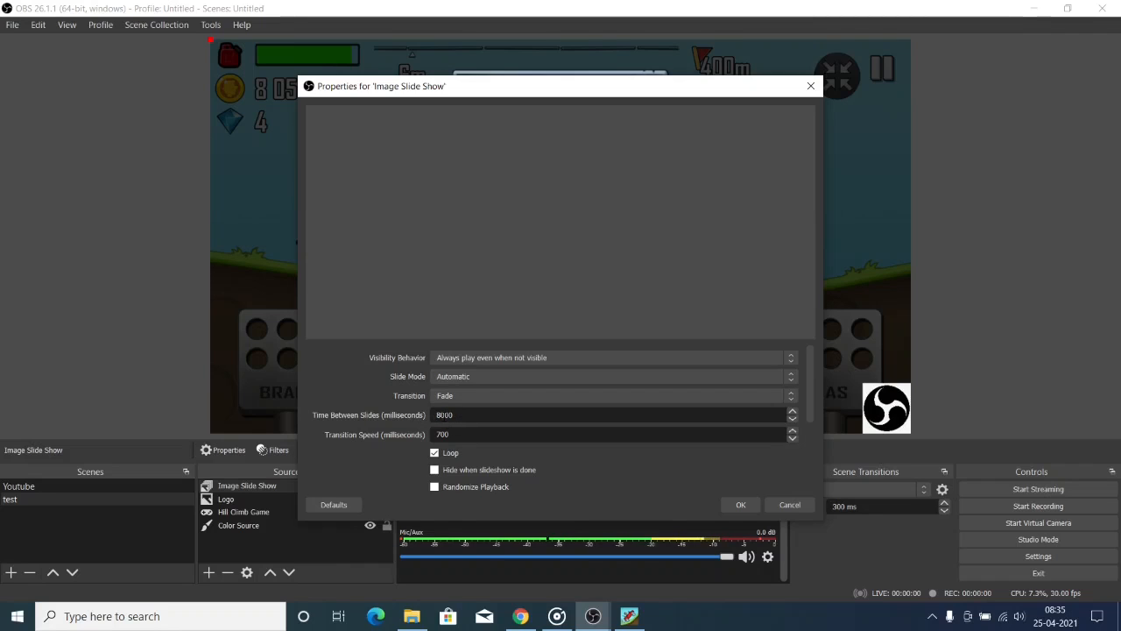
left_click_drag(441, 414, 436, 414)
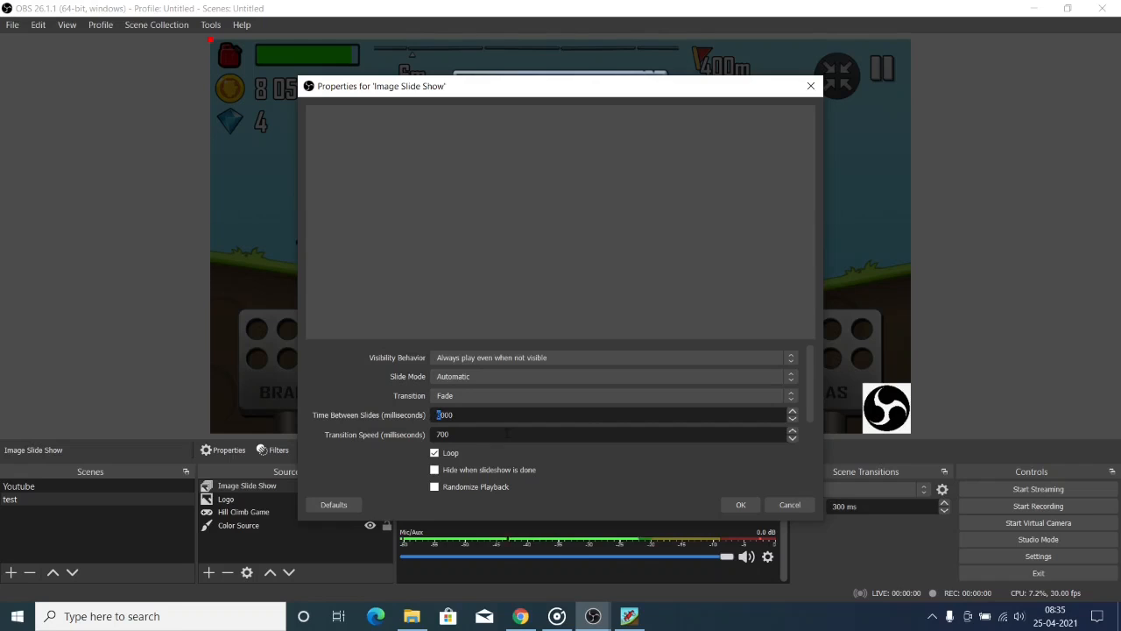
type("2")
left_click(466, 417)
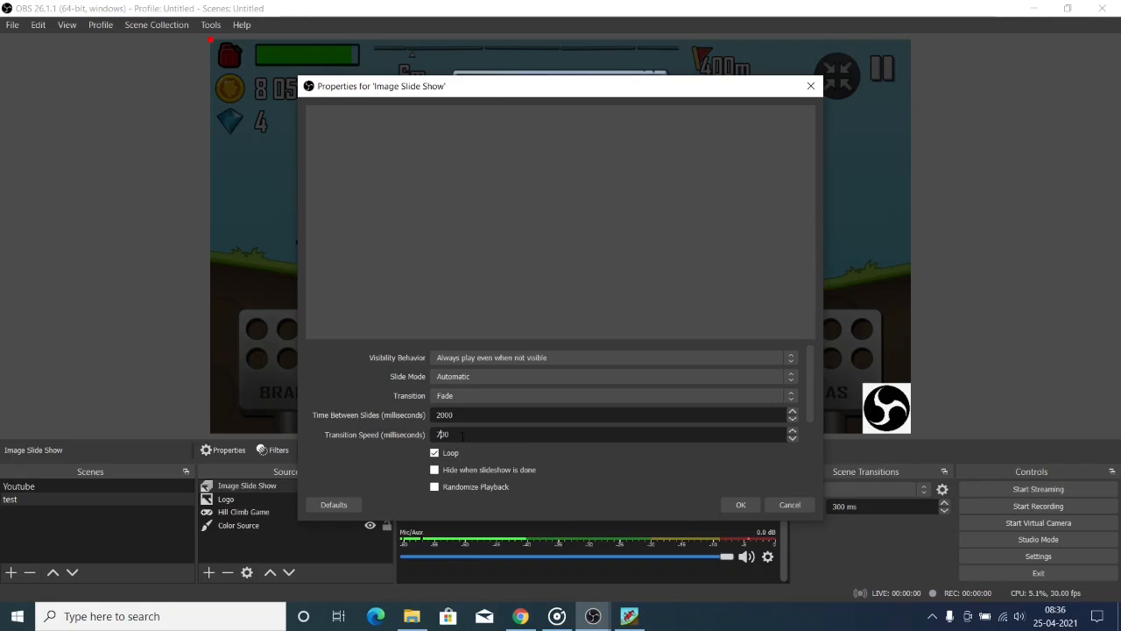
key("BackSpace")
type("5")
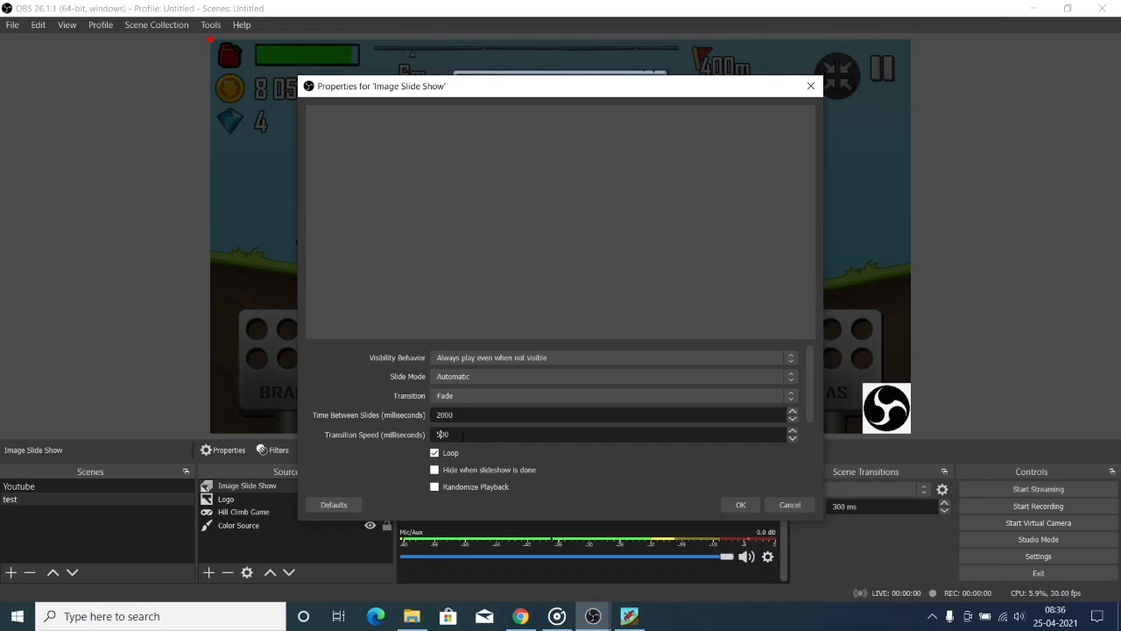
Add all six pictures from the OBS SOFT folder to the slide show's image files
scroll(663, 456, "down", 3)
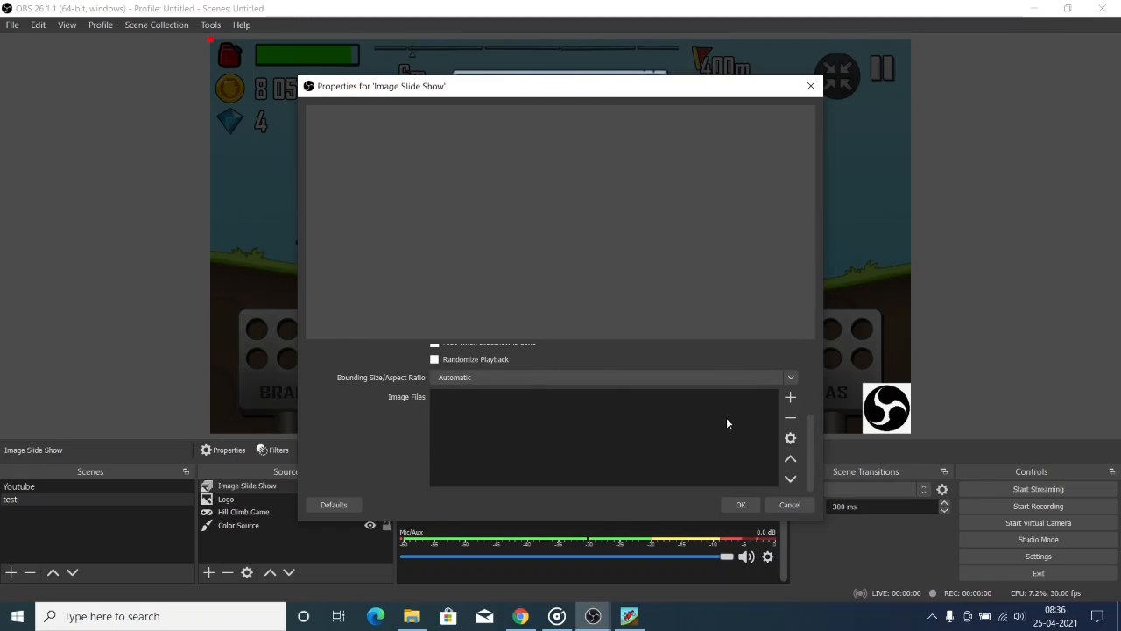
left_click(789, 398)
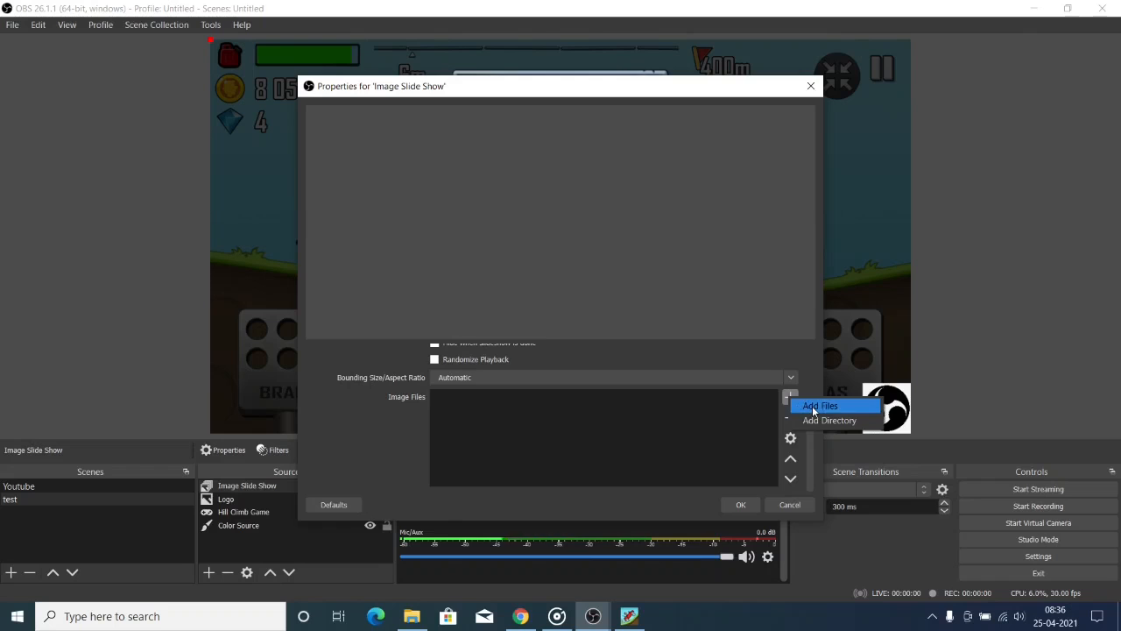
left_click(813, 406)
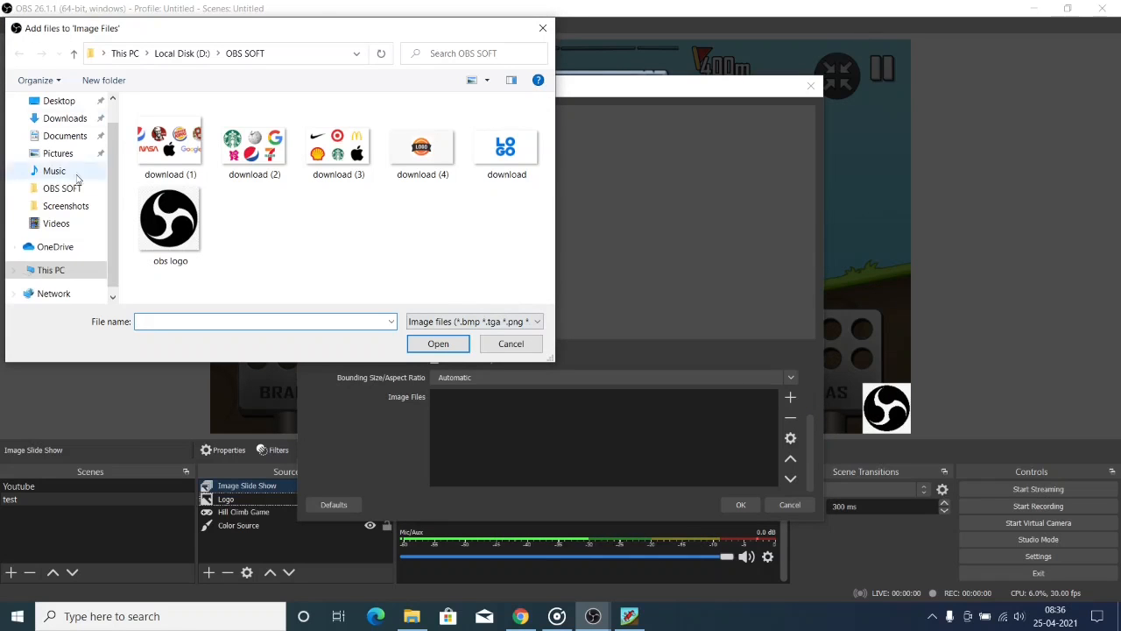
left_click_drag(137, 296, 523, 190)
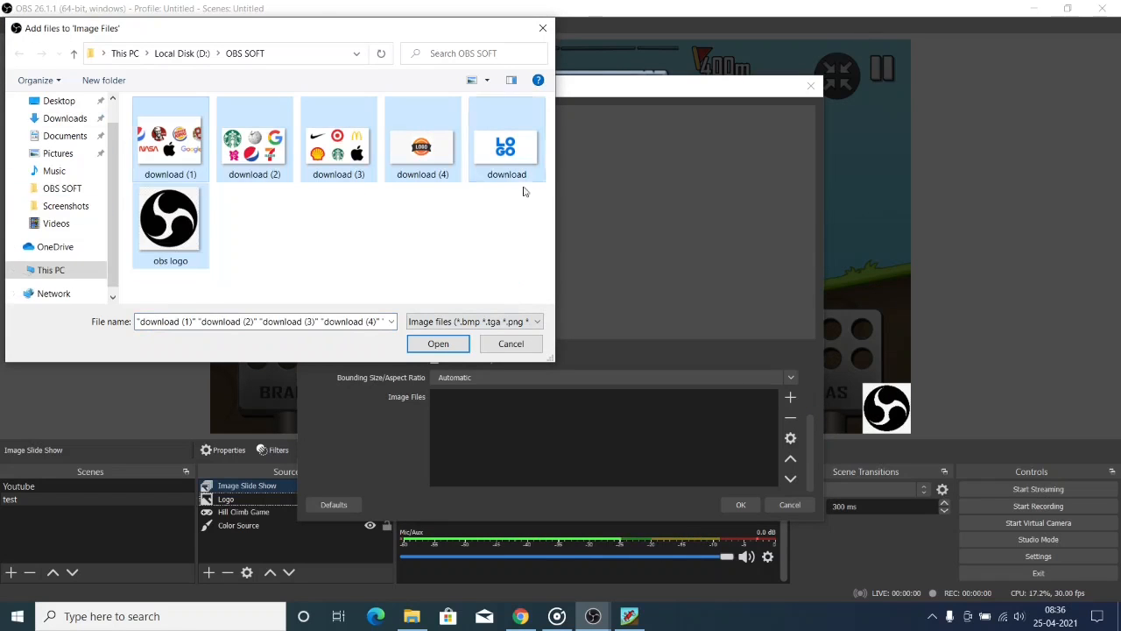
left_click(438, 344)
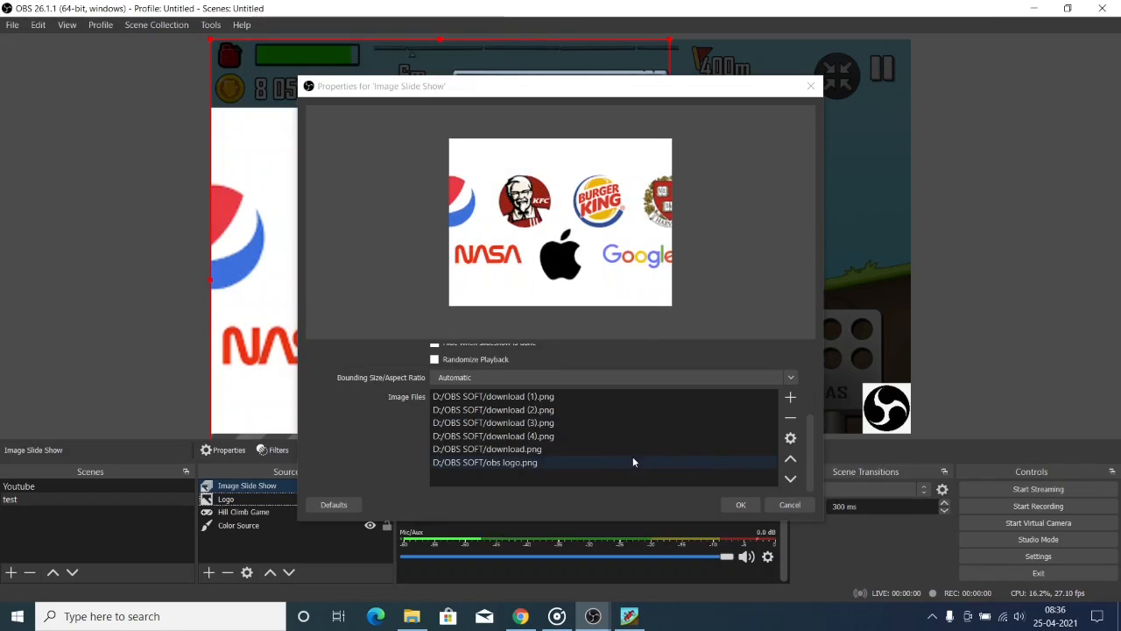
Move obs logo.png to the start of the slide show's image list and accept the properties
left_click(595, 435)
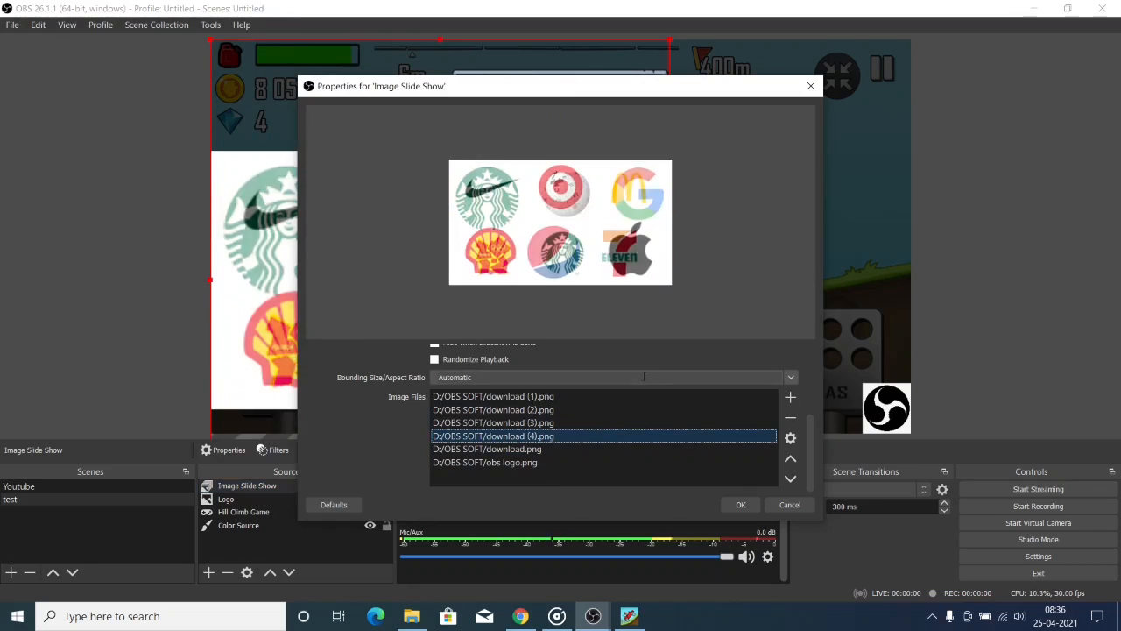
left_click(546, 462)
left_click(790, 458)
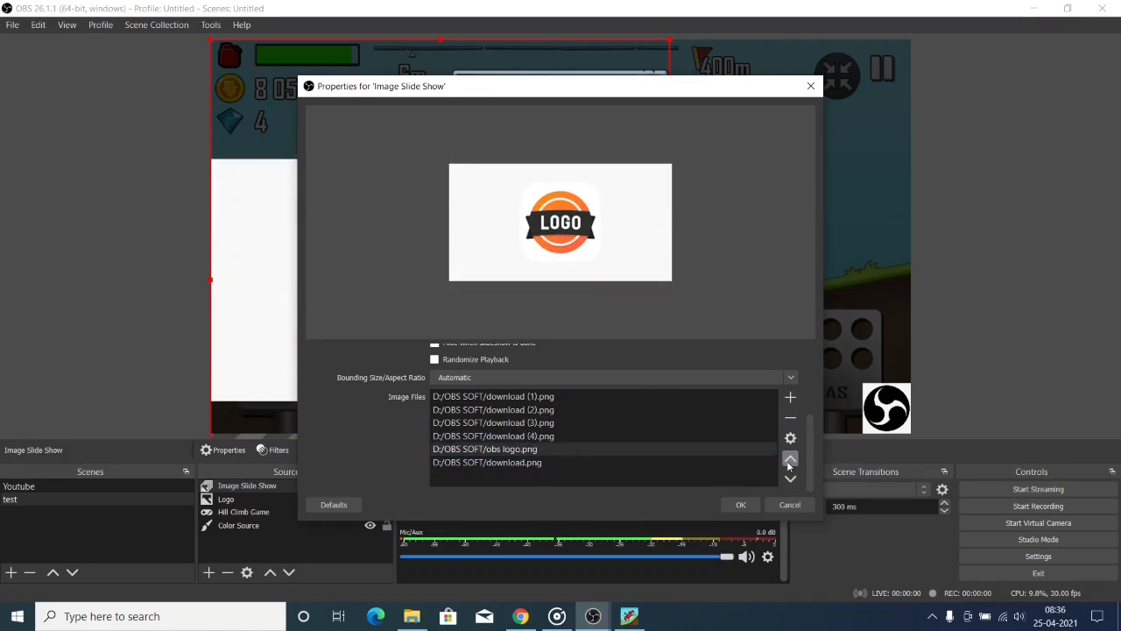
left_click(790, 458)
left_click(790, 458)
left_click(790, 458)
left_click(790, 458)
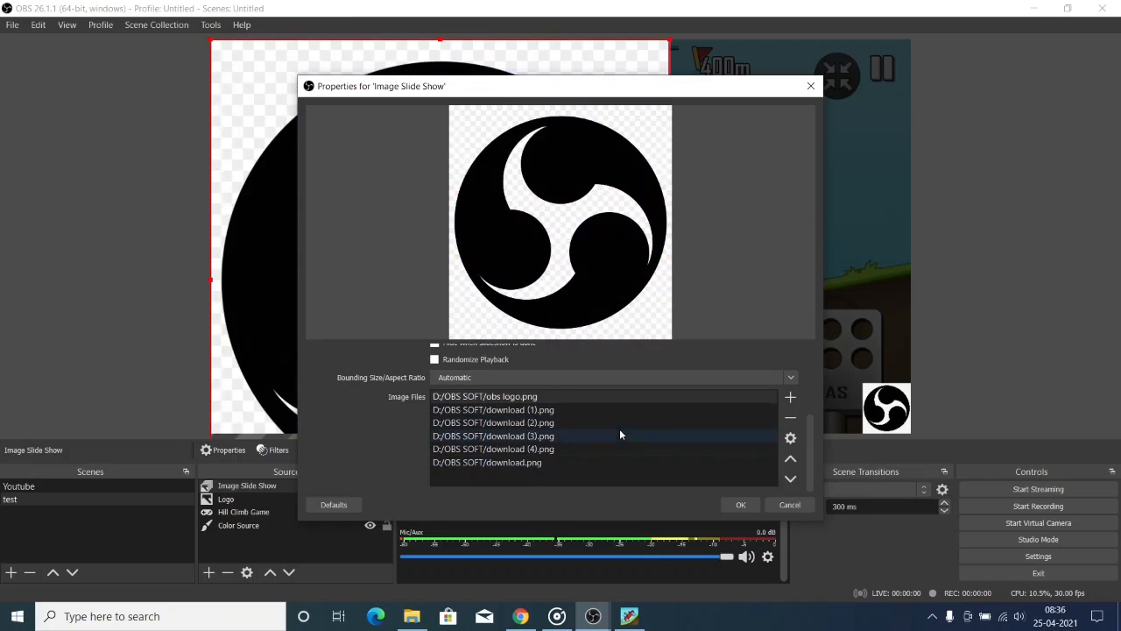
scroll(520, 490, "up", 3)
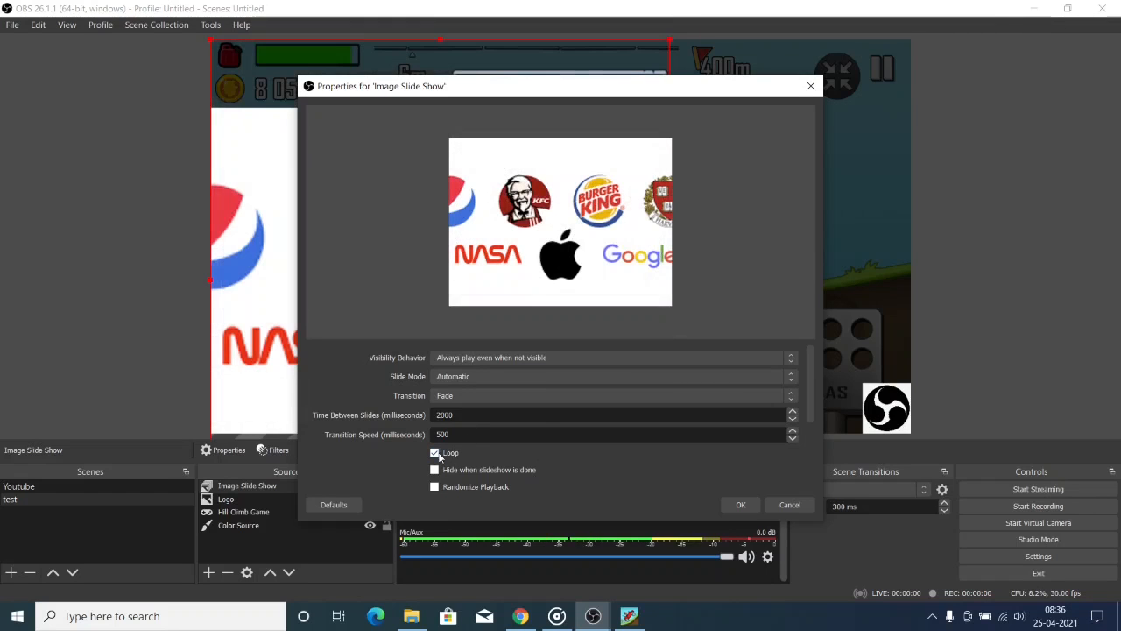
left_click(738, 506)
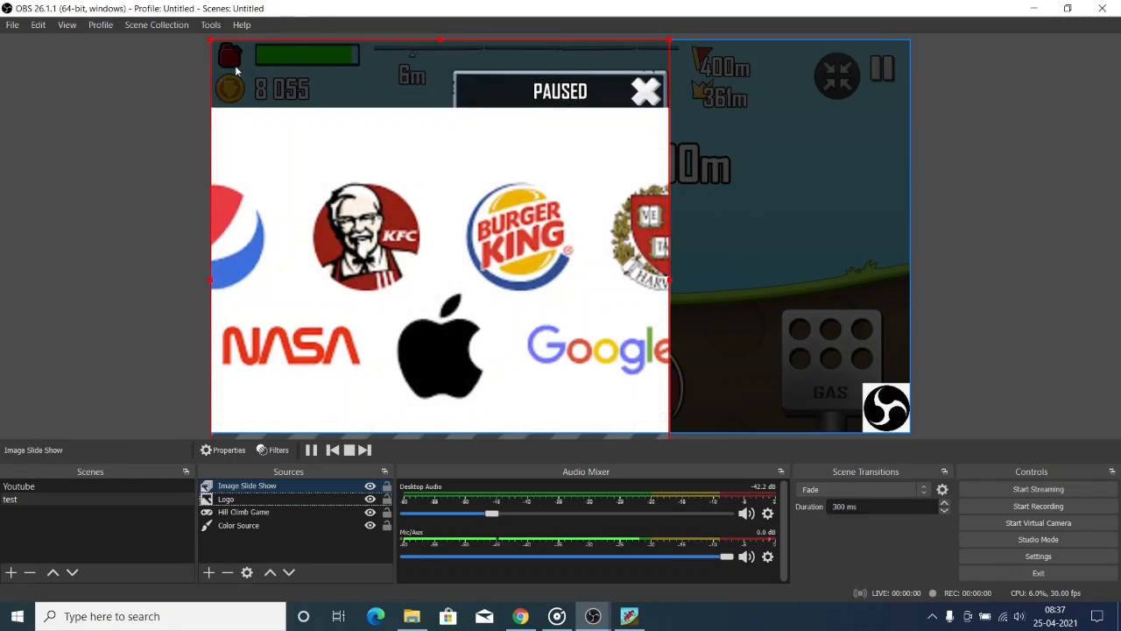
Shrink the slide show to roughly a third of the canvas width and place it in the canvas's bottom-left corner
left_click_drag(432, 311, 268, 230)
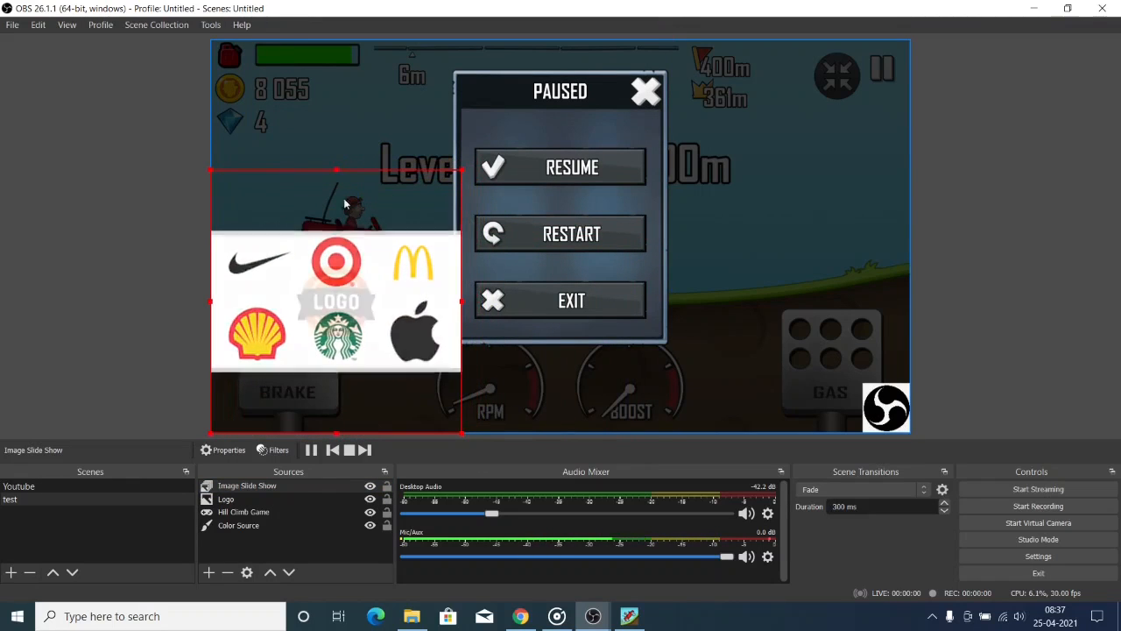
left_click(380, 196)
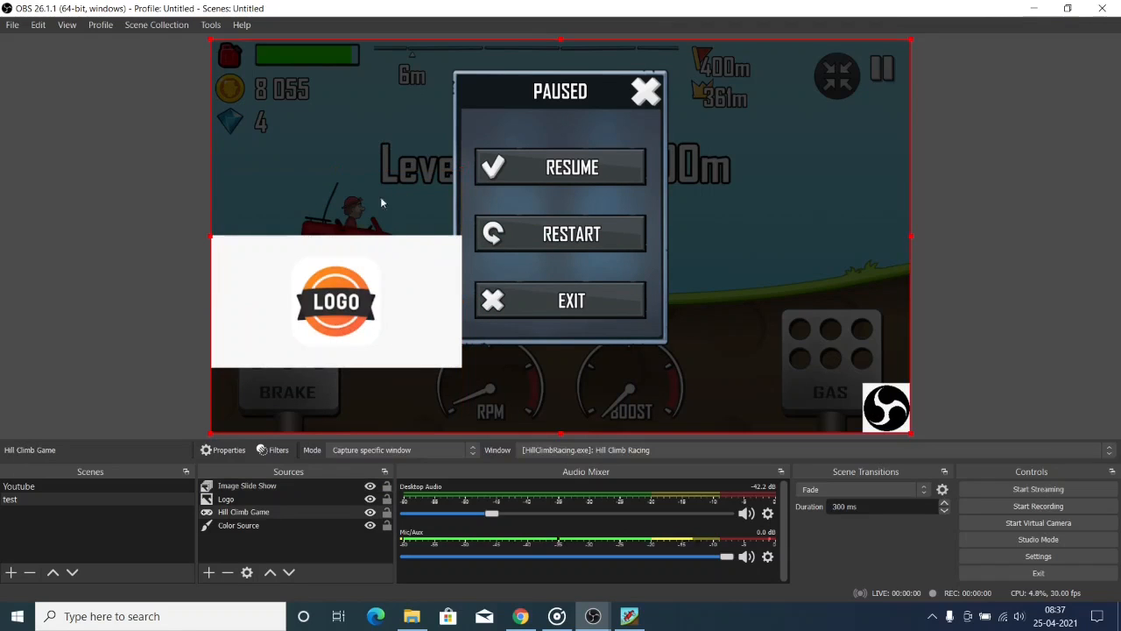
left_click(381, 221)
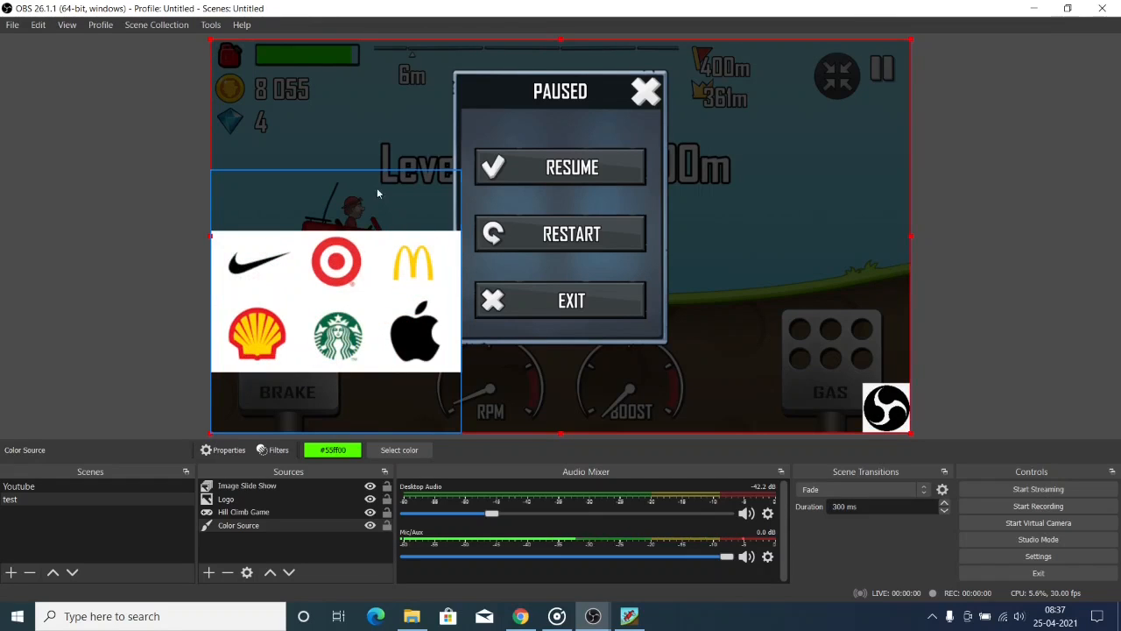
Move the Color Source one level up in the source order, above Hill Climb Game
left_click(260, 522)
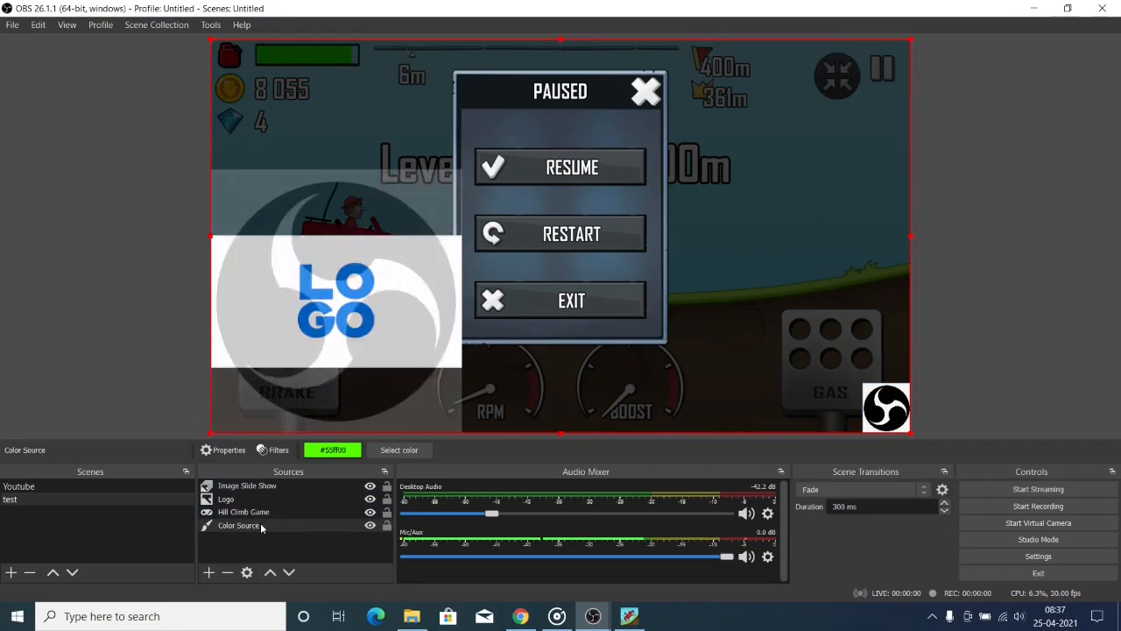
right_click(261, 523)
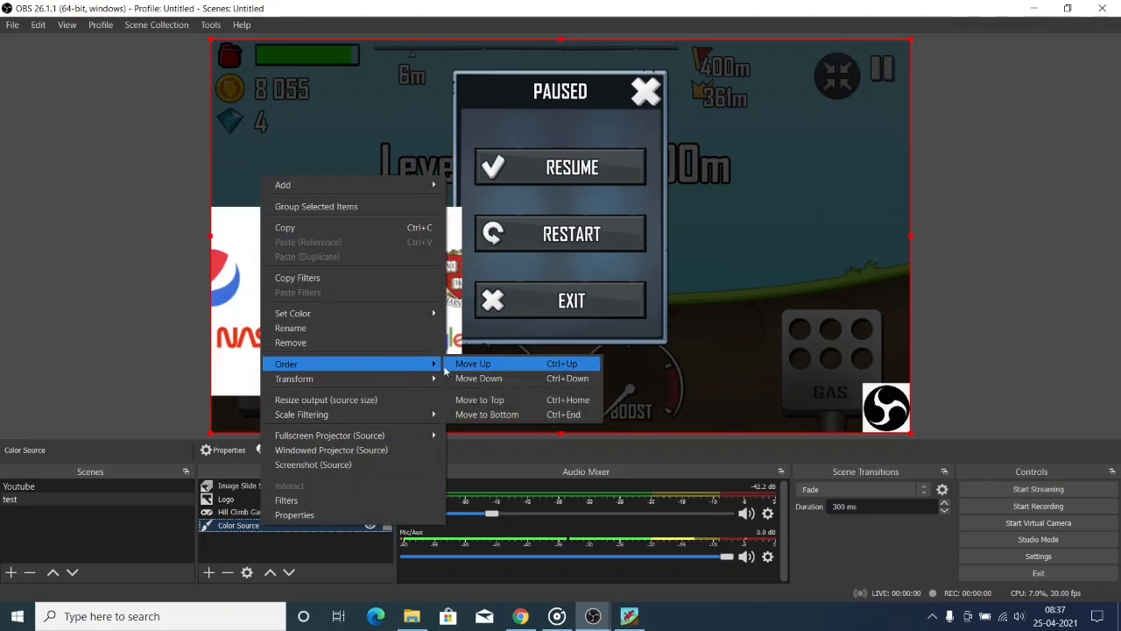
left_click(473, 363)
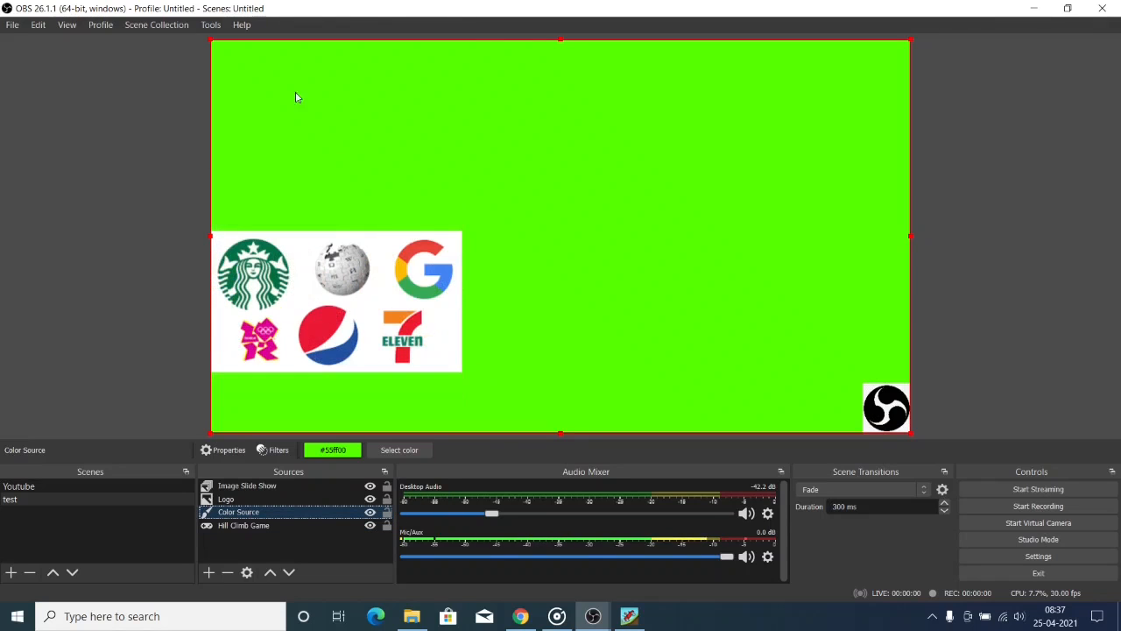
Shrink the green Color Source to a small rectangle and place it in the canvas's top-right corner
left_click_drag(208, 39, 797, 267)
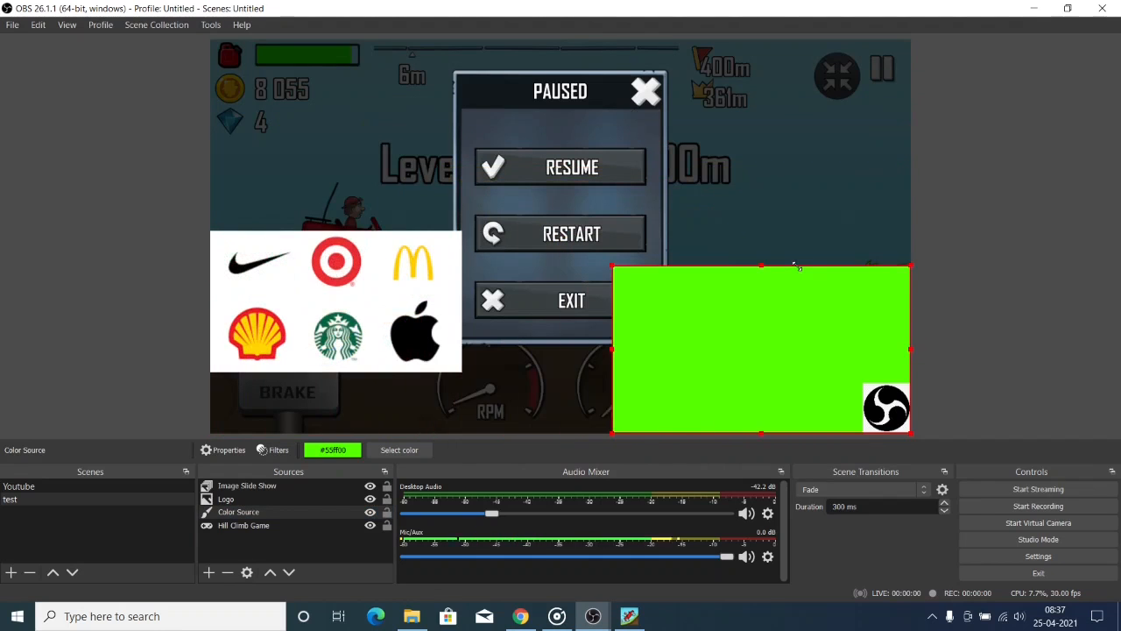
left_click_drag(792, 345, 777, 155)
left_click_drag(601, 83, 686, 131)
left_click_drag(775, 169, 787, 86)
left_click(759, 183)
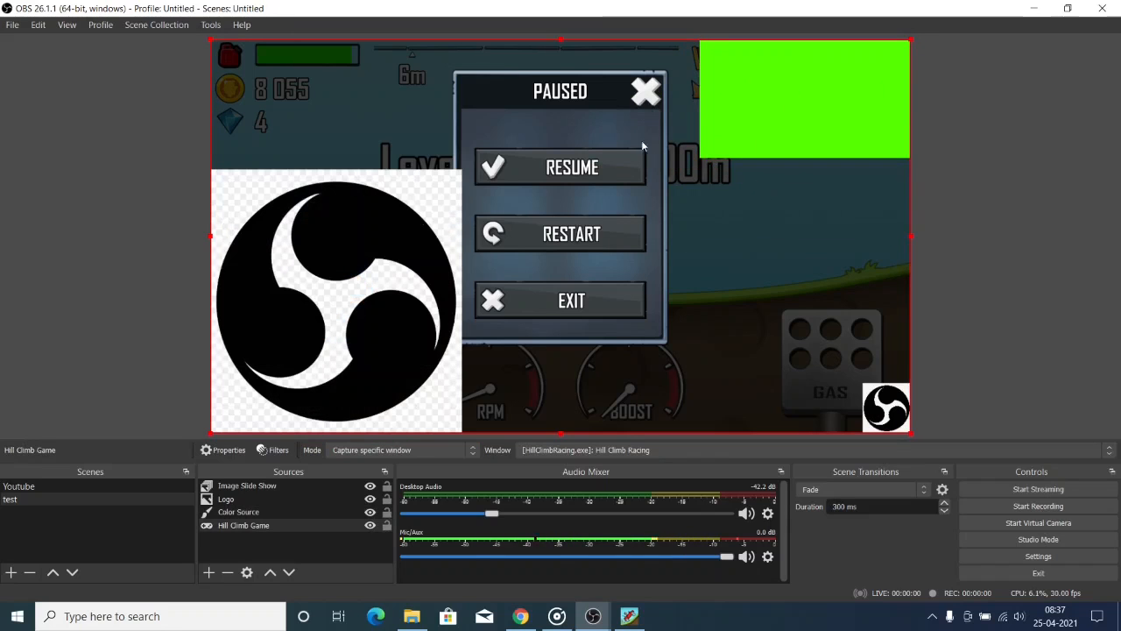
Add a new Media Source to the test scene, keeping its default name
left_click(211, 573)
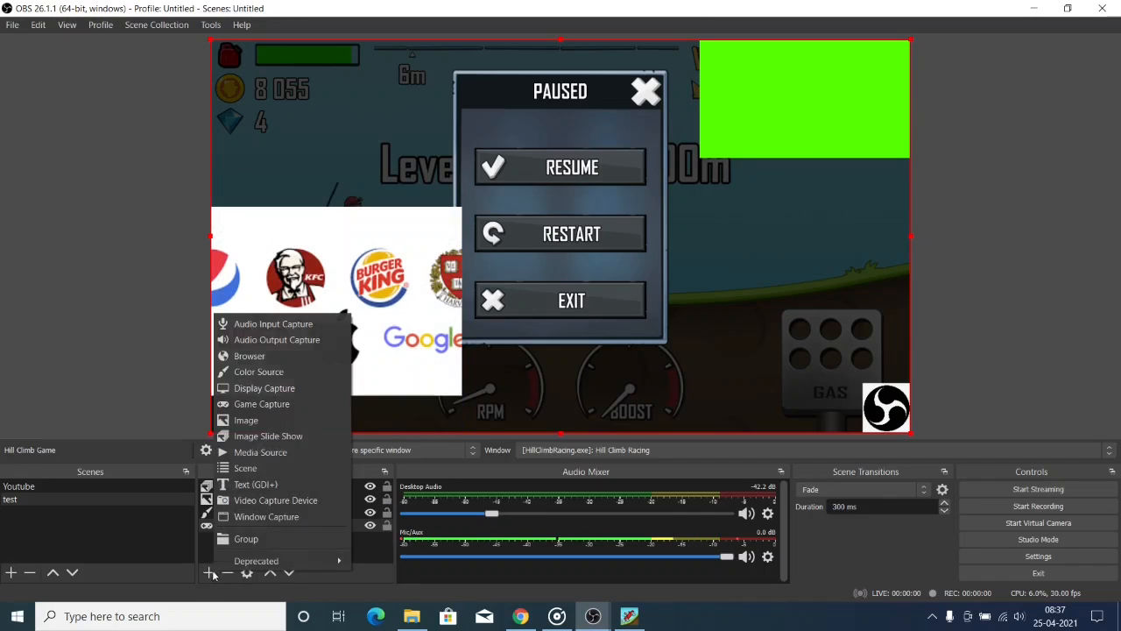
left_click(260, 451)
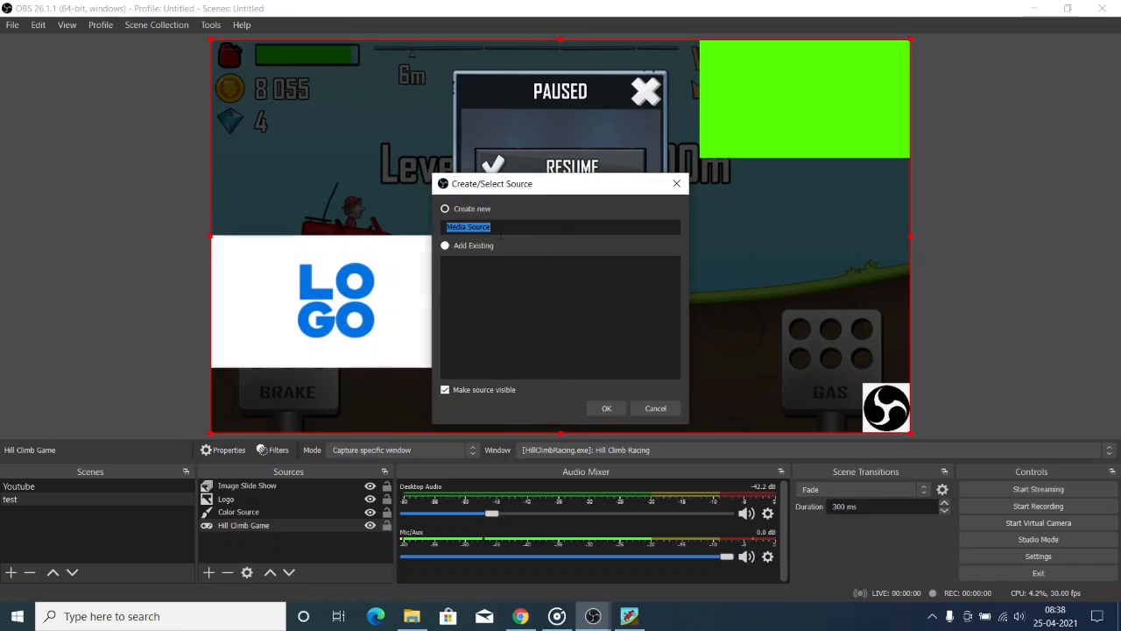
left_click(604, 409)
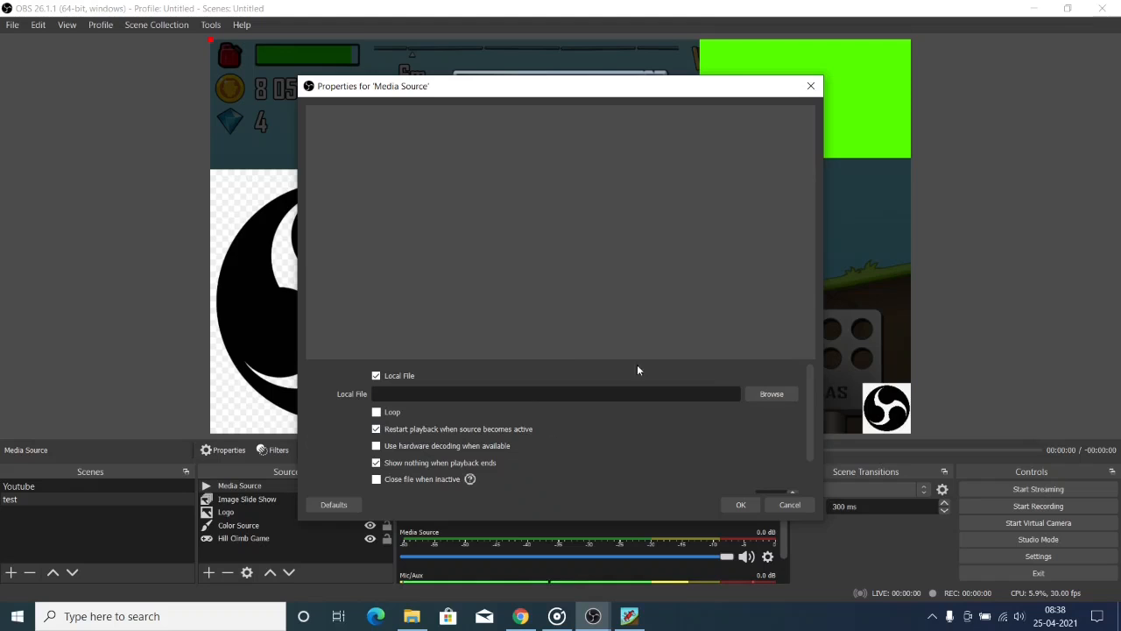
Load the "Yaarr Ni Milyaa (Full Song)" video from the OBS SOFT folder as the Media Source's local file and review its playback options
left_click(771, 394)
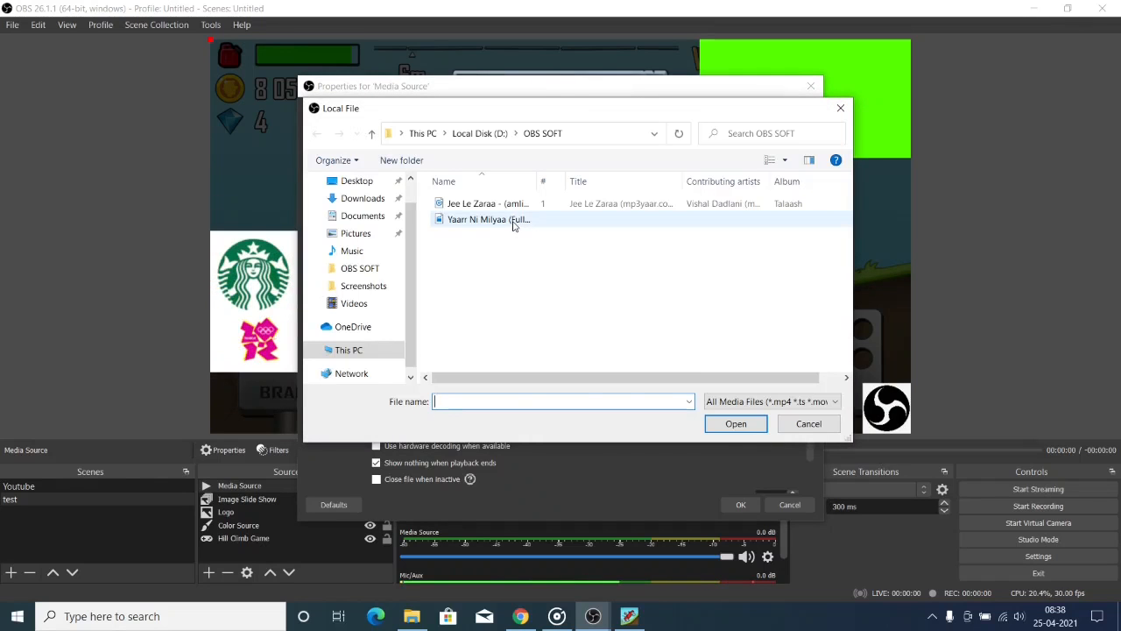
left_click(514, 226)
left_click(737, 428)
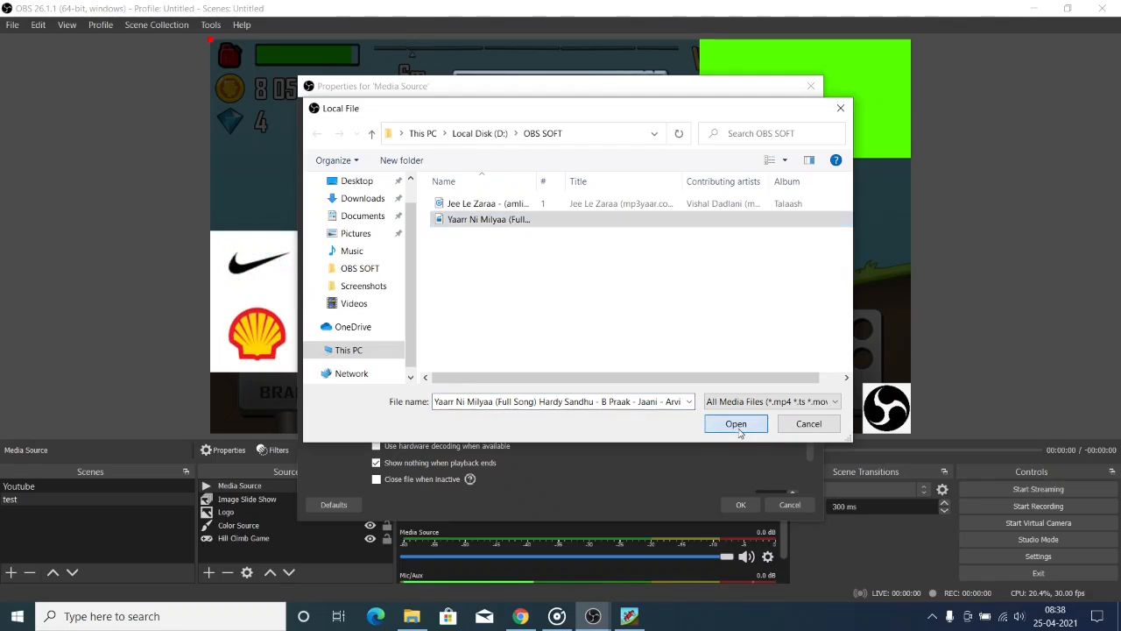
scroll(688, 443, "down", 2)
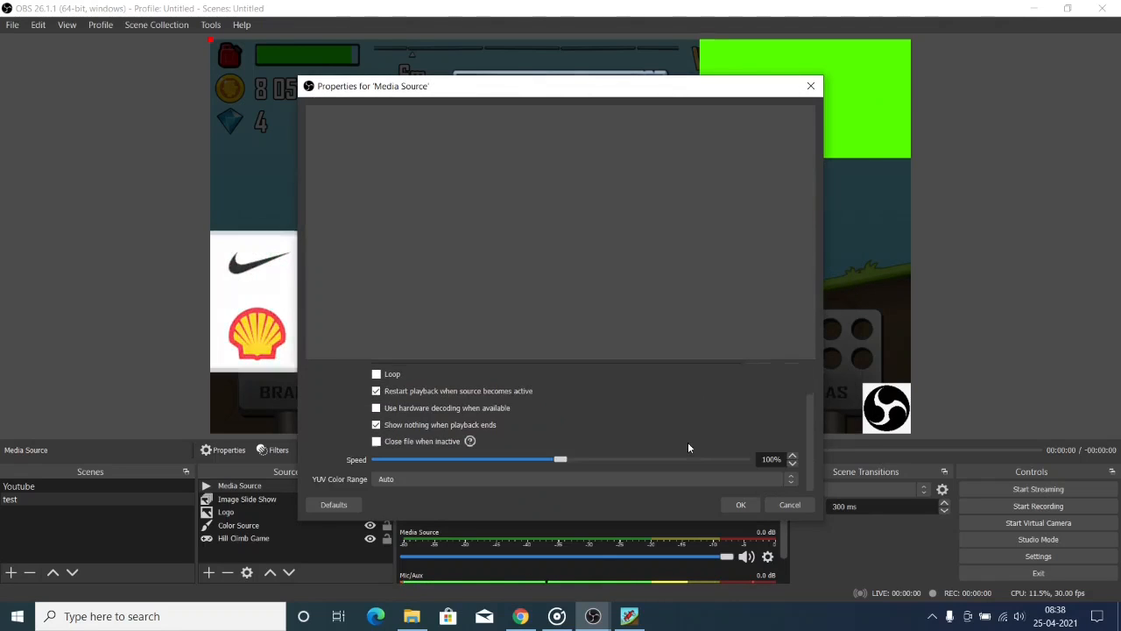
scroll(655, 442, "up", 2)
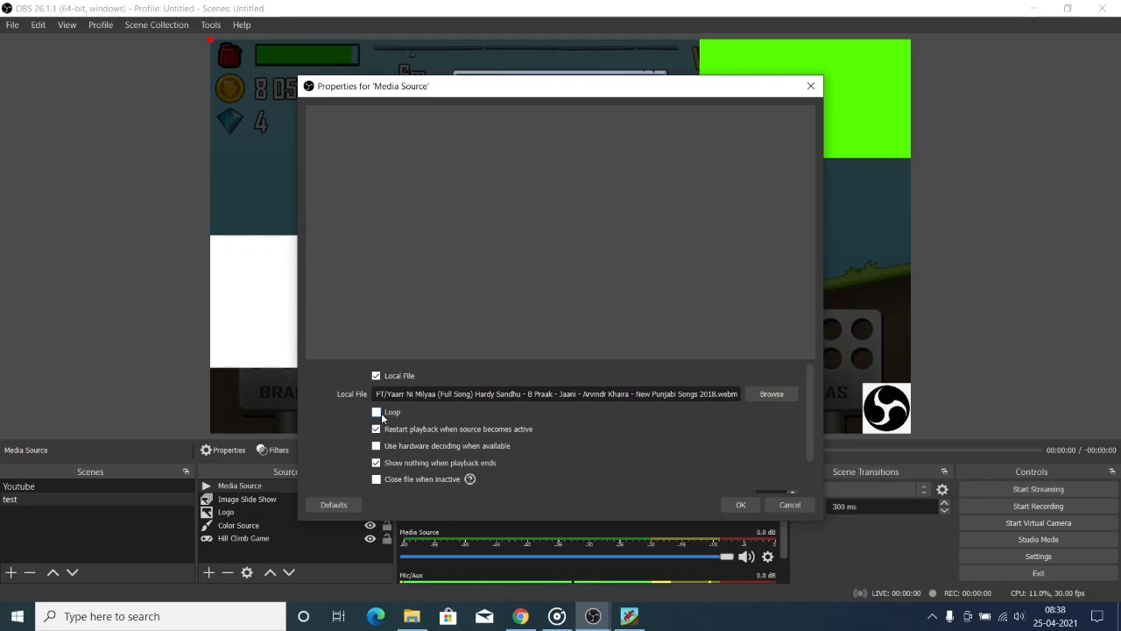
scroll(526, 428, "down", 2)
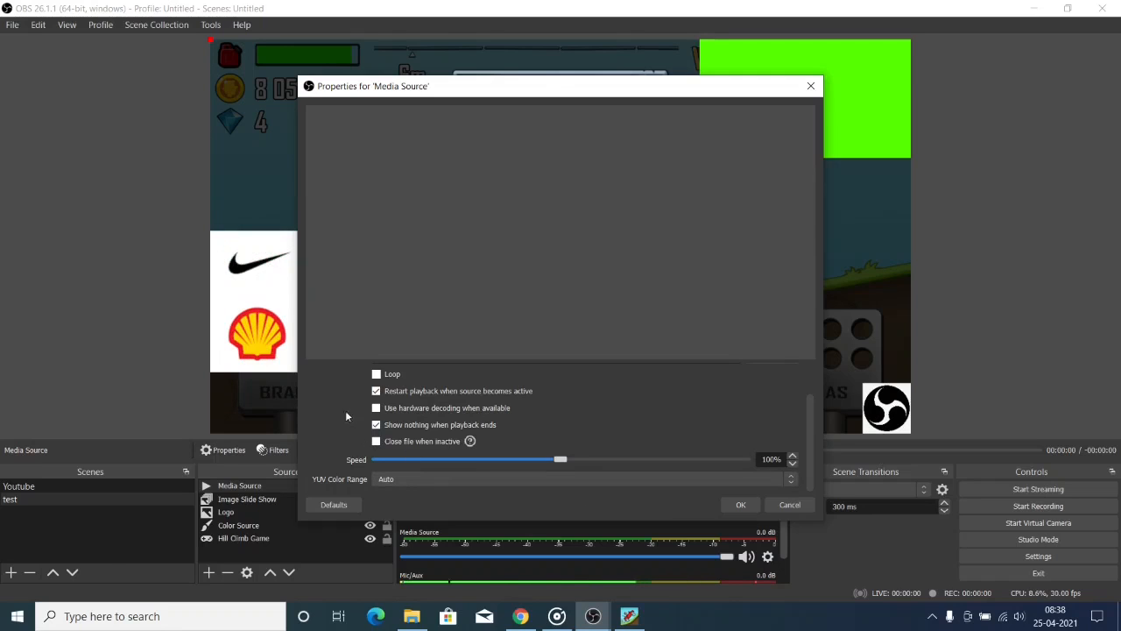
scroll(345, 420, "up", 2)
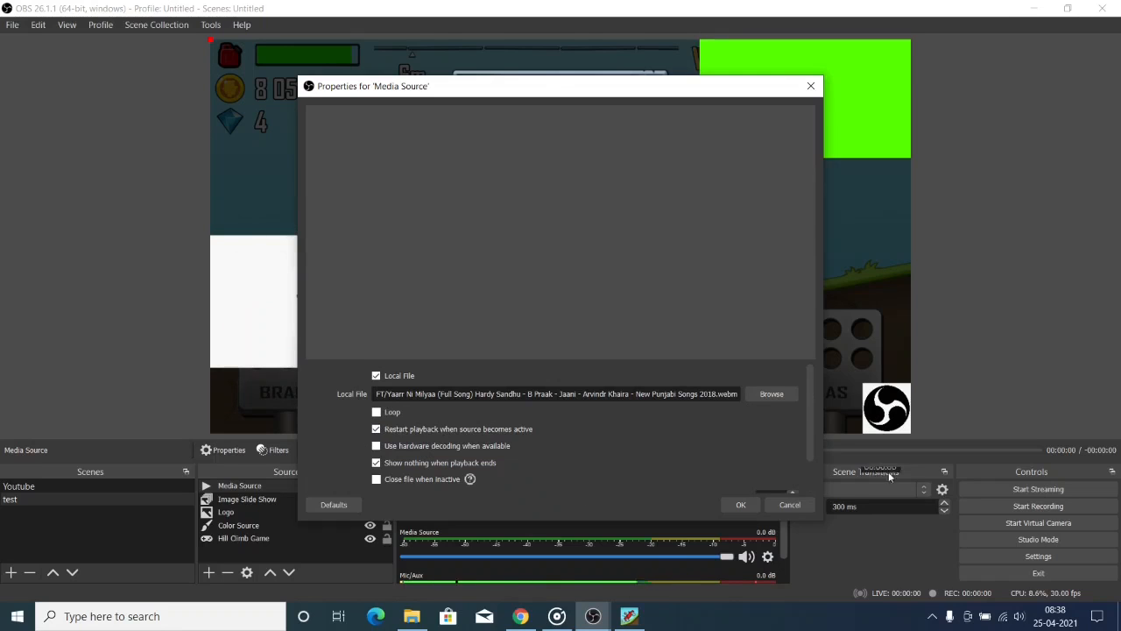
Confirm the Media Source's properties, shrink the video to a small rectangle and place it in the canvas's upper-left corner above the slide show
left_click(741, 505)
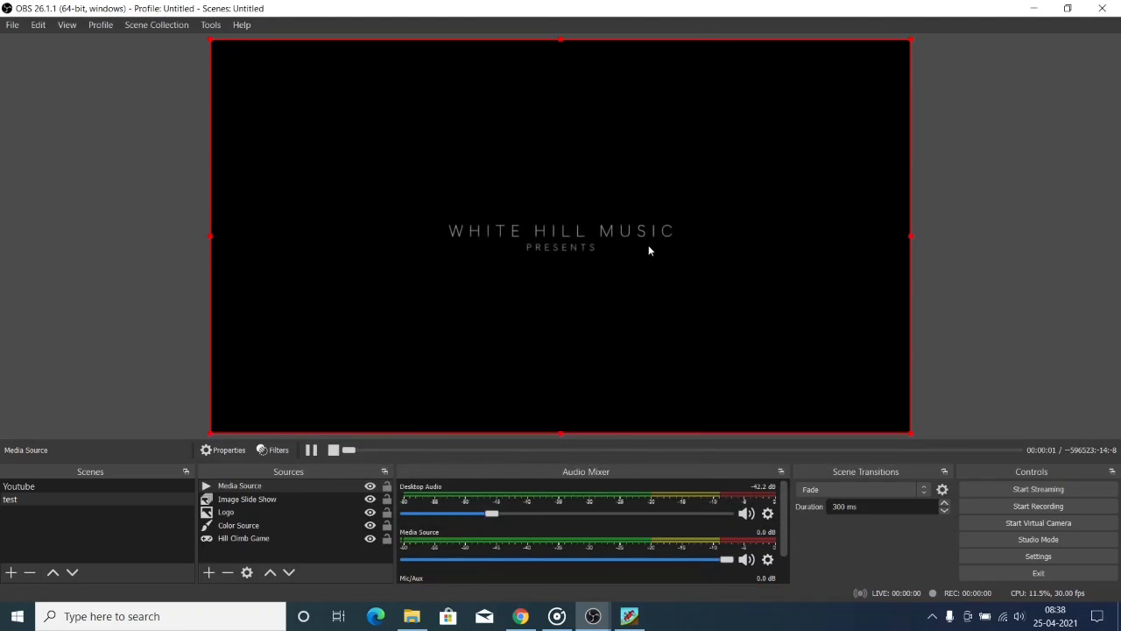
left_click(672, 110)
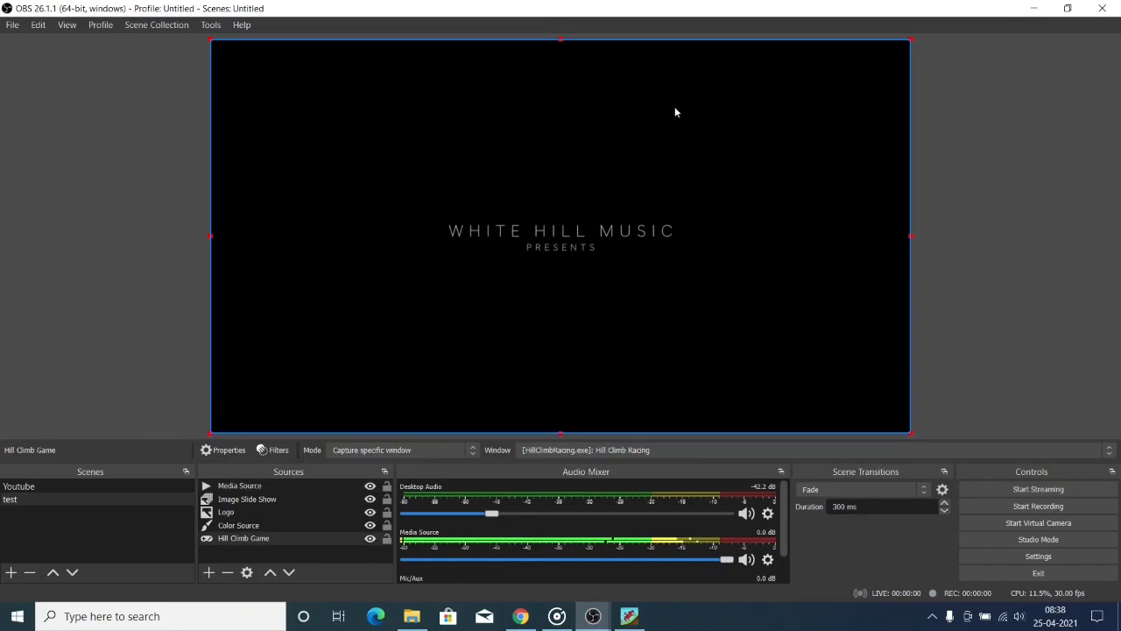
left_click_drag(816, 87, 909, 40)
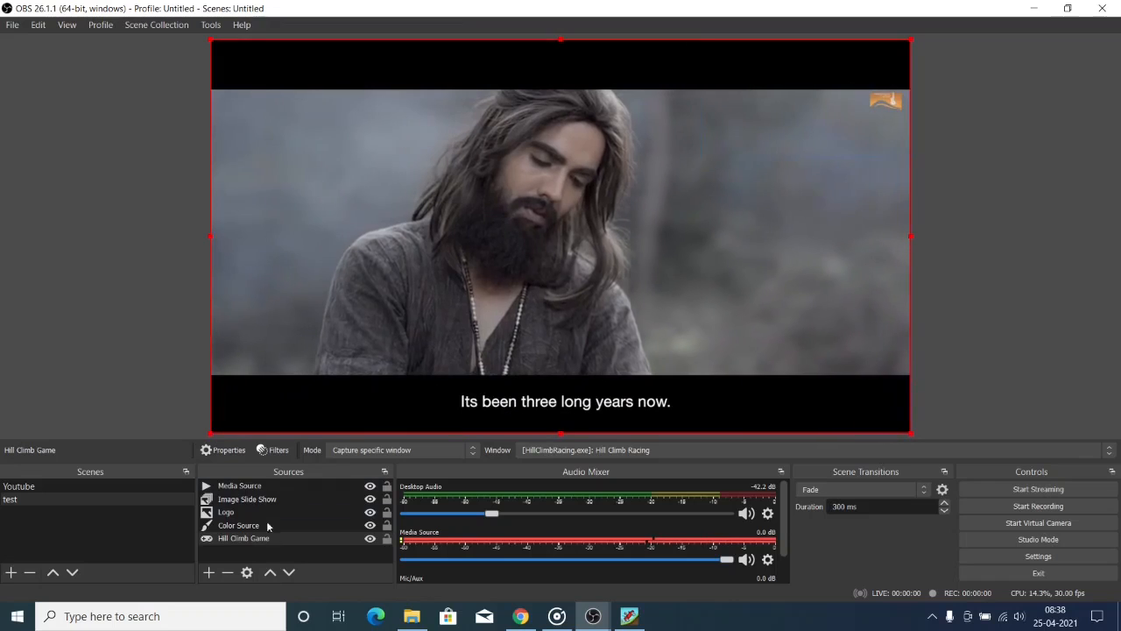
left_click(271, 487)
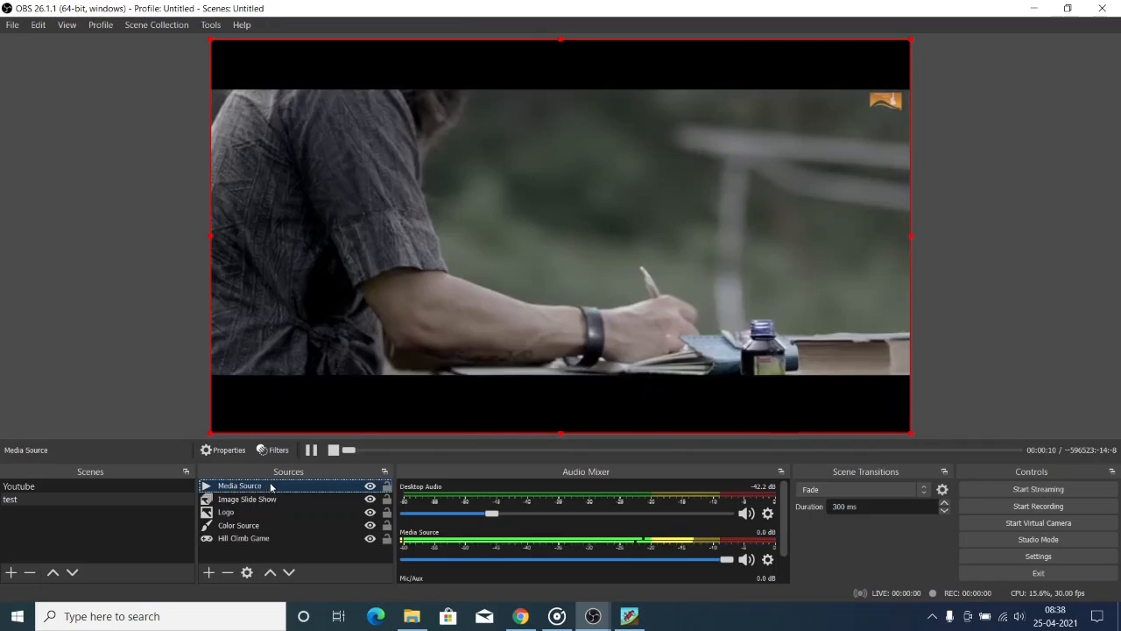
left_click_drag(210, 39, 360, 101)
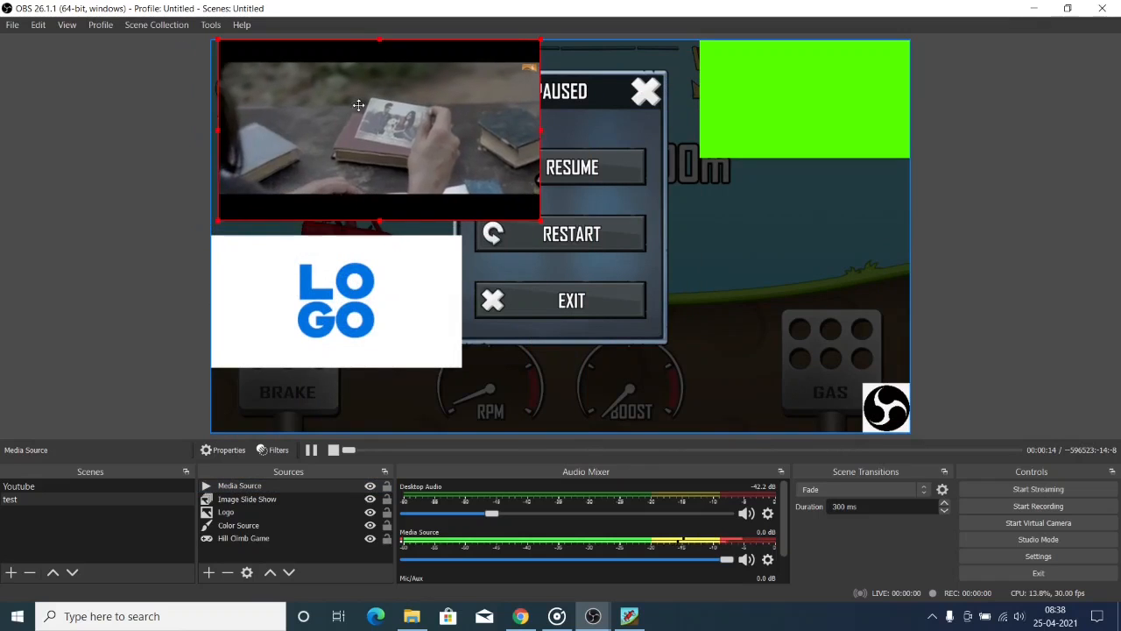
left_click_drag(532, 40, 438, 68)
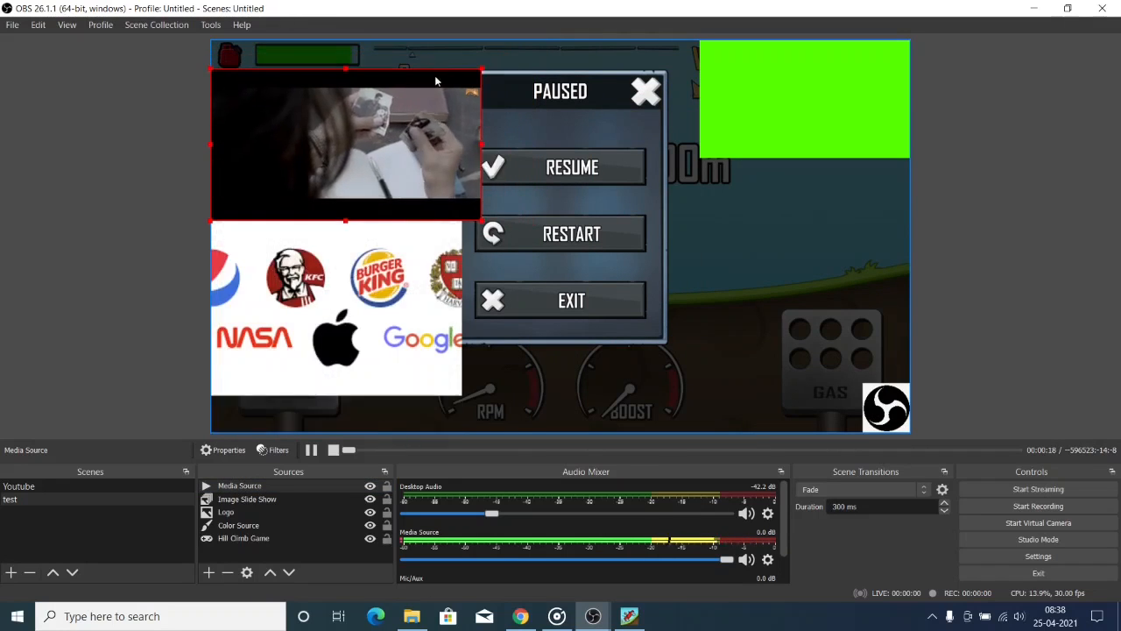
left_click_drag(416, 114, 415, 90)
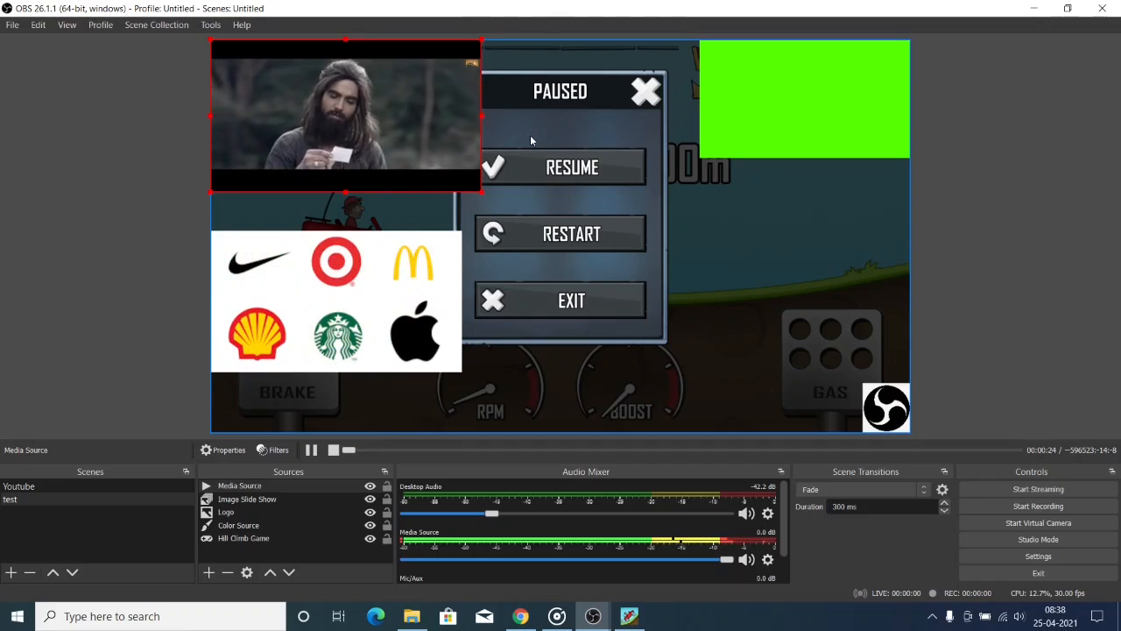
Lower the Media Source's volume to -41.6 dB in the audio mixer and mute it
left_click(328, 118)
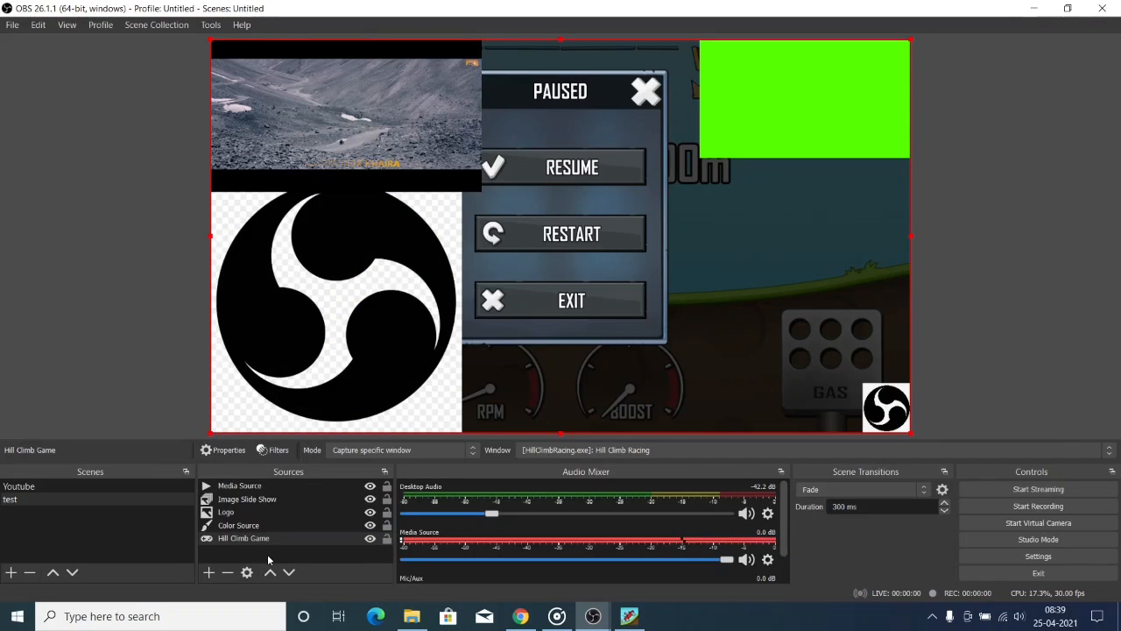
left_click(268, 559)
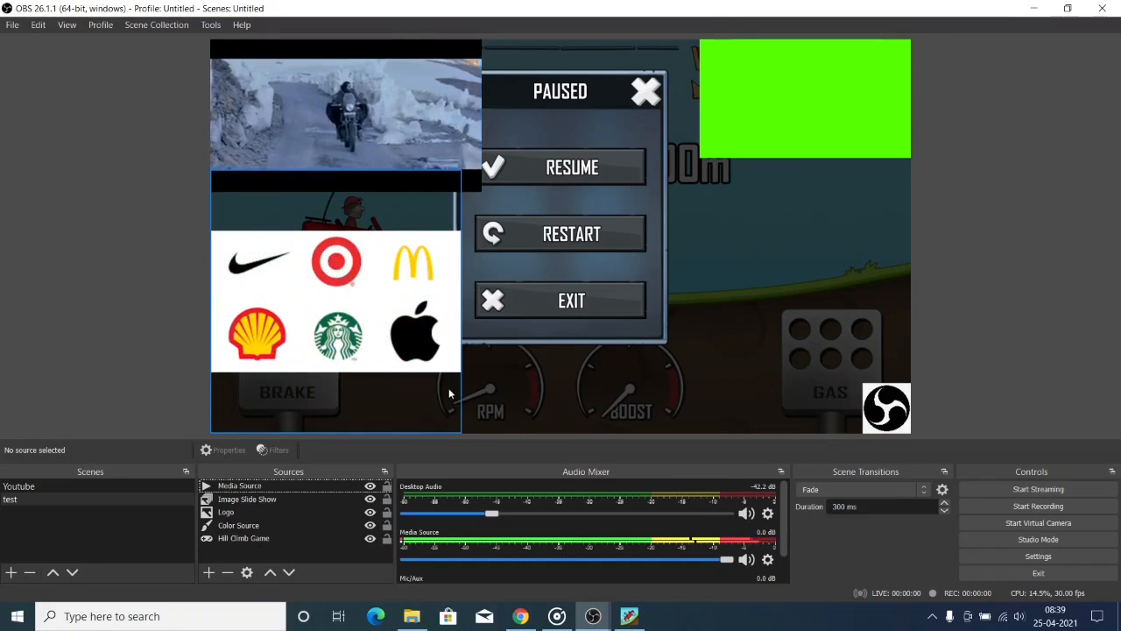
scroll(583, 528, "down", 1)
left_click(745, 528)
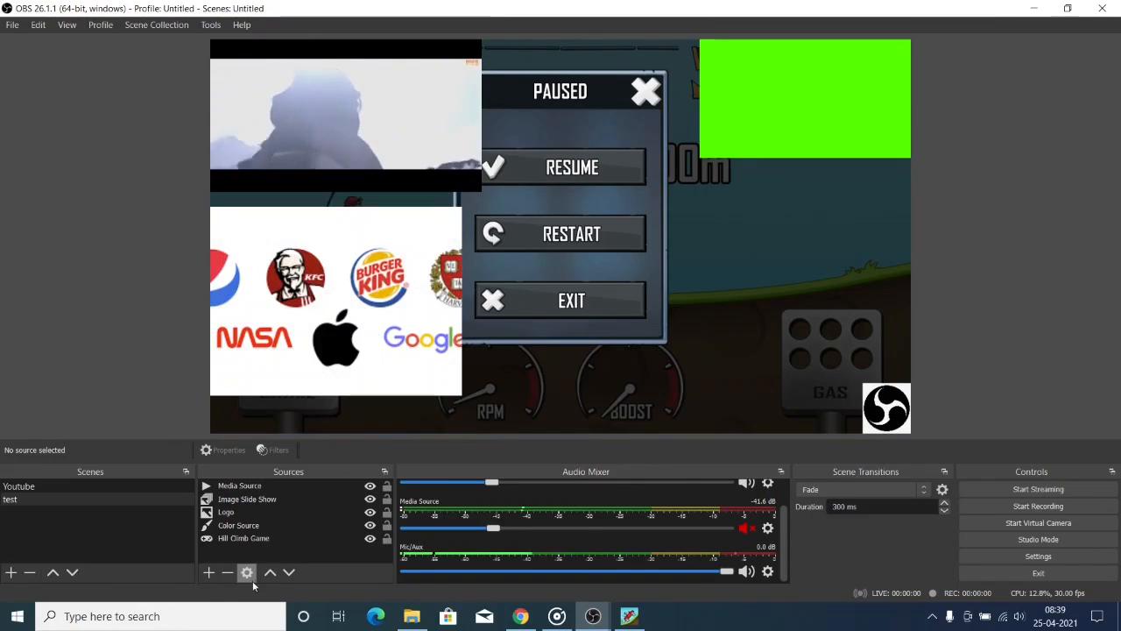
Add the existing Youtube scene as a source in the test scene and check the original Youtube scene's contents
left_click(209, 574)
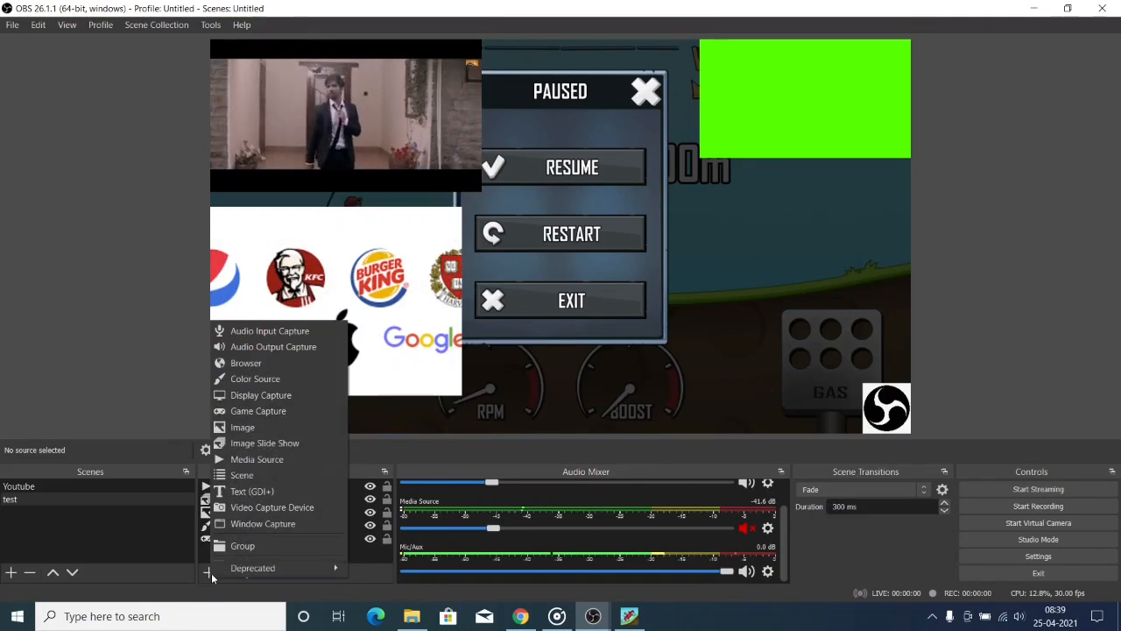
left_click(254, 476)
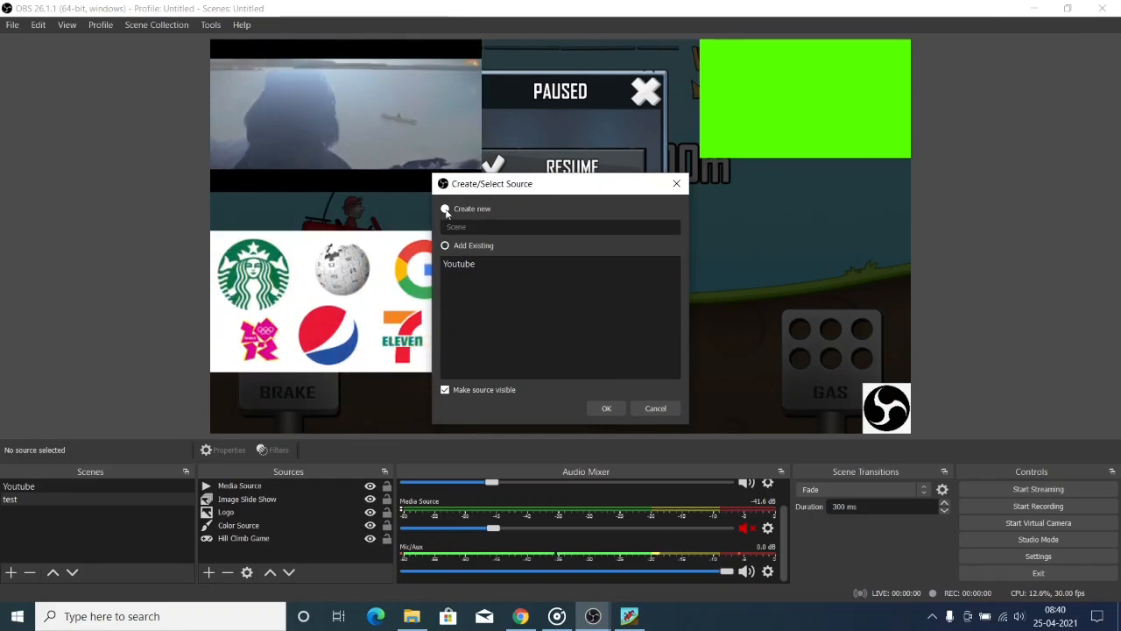
left_click(482, 264)
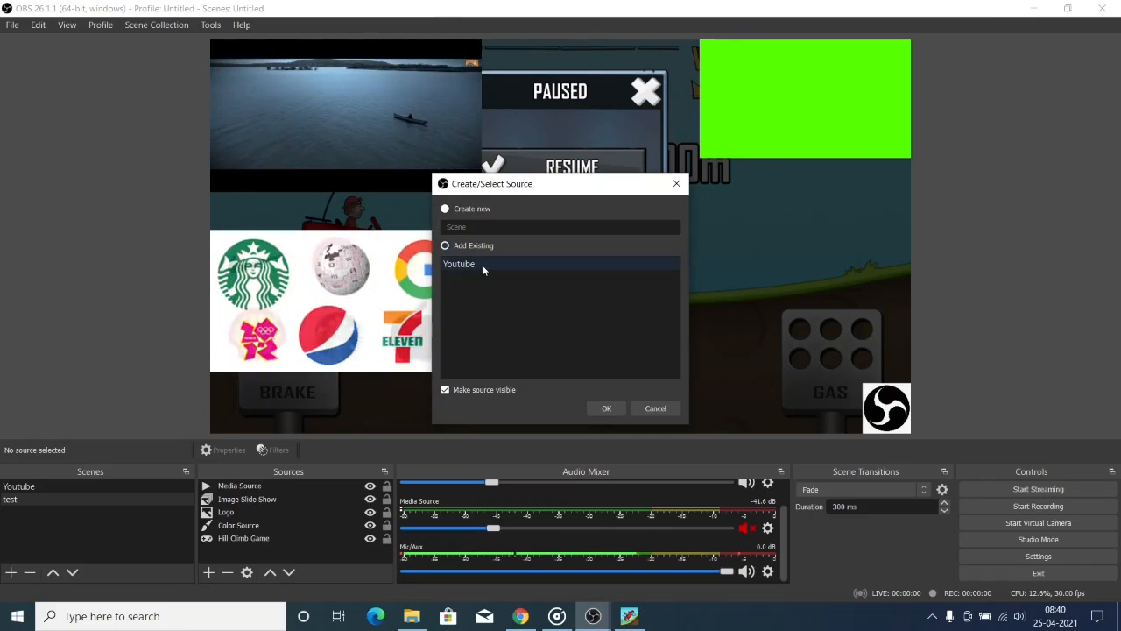
left_click(612, 410)
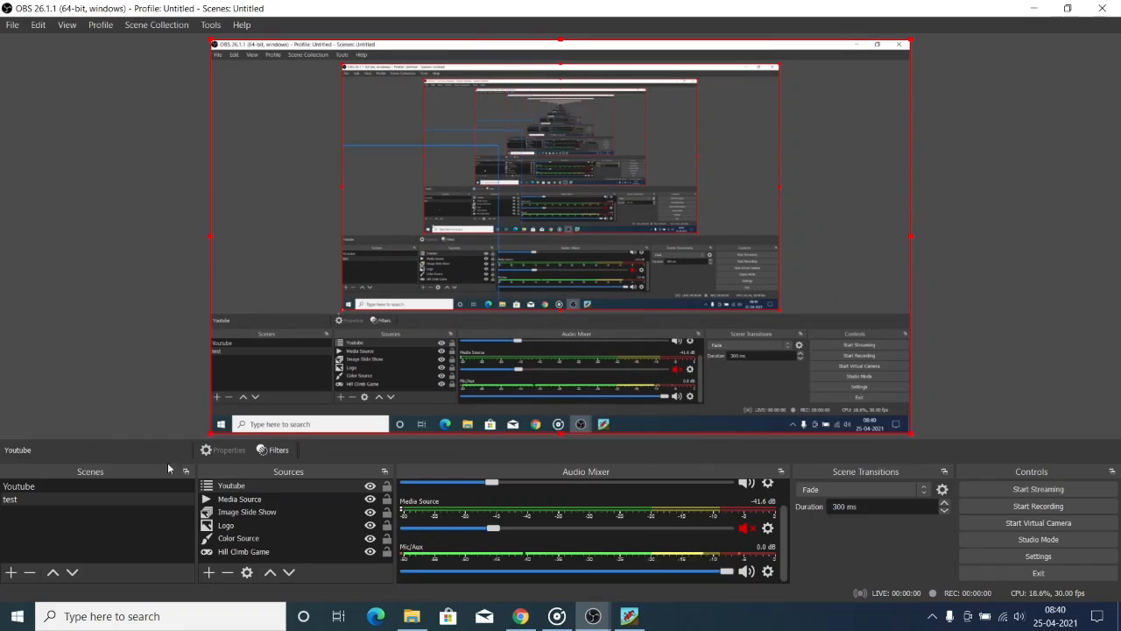
left_click(118, 480)
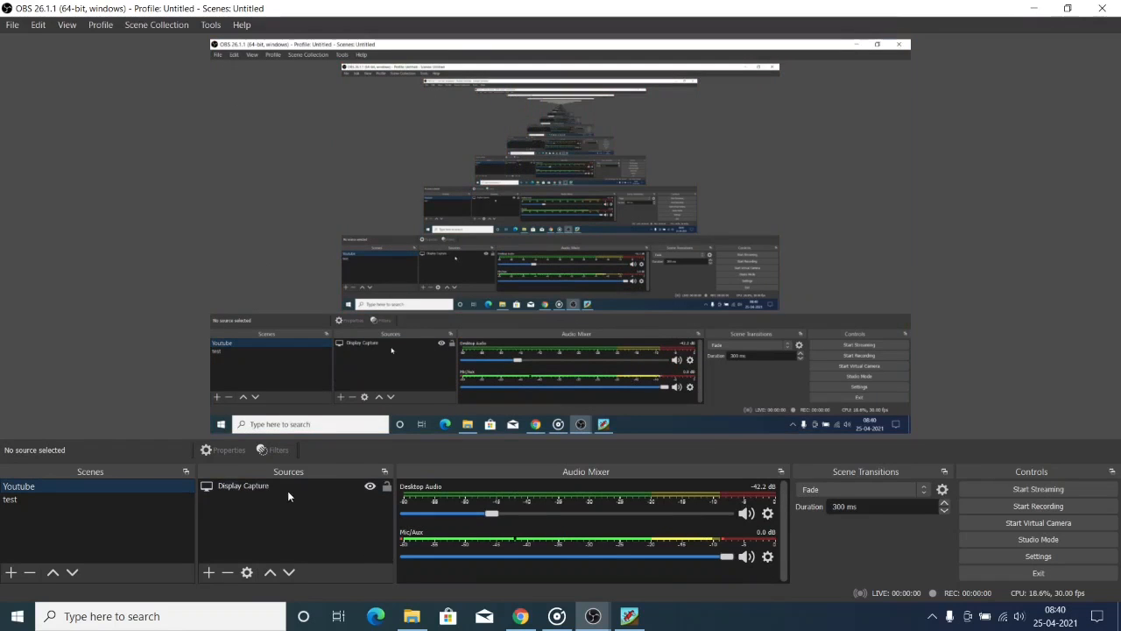
left_click(140, 498)
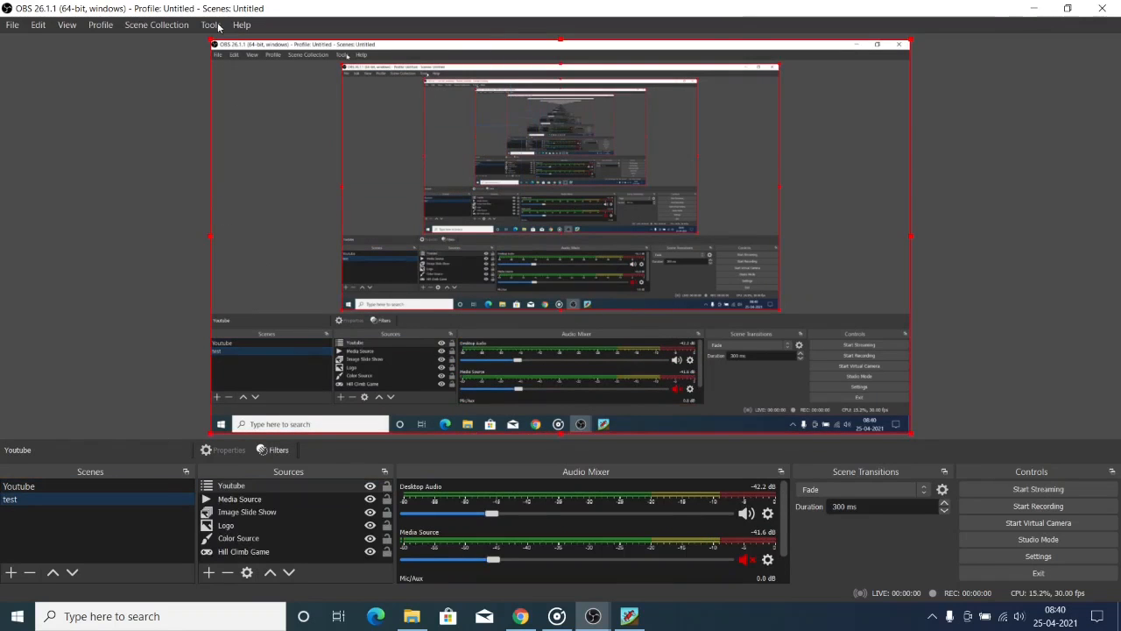
Shrink the Youtube scene source and place it along the canvas's right edge, directly below the green Color Source
left_click_drag(208, 42, 627, 275)
left_click_drag(728, 341, 726, 226)
left_click(519, 331)
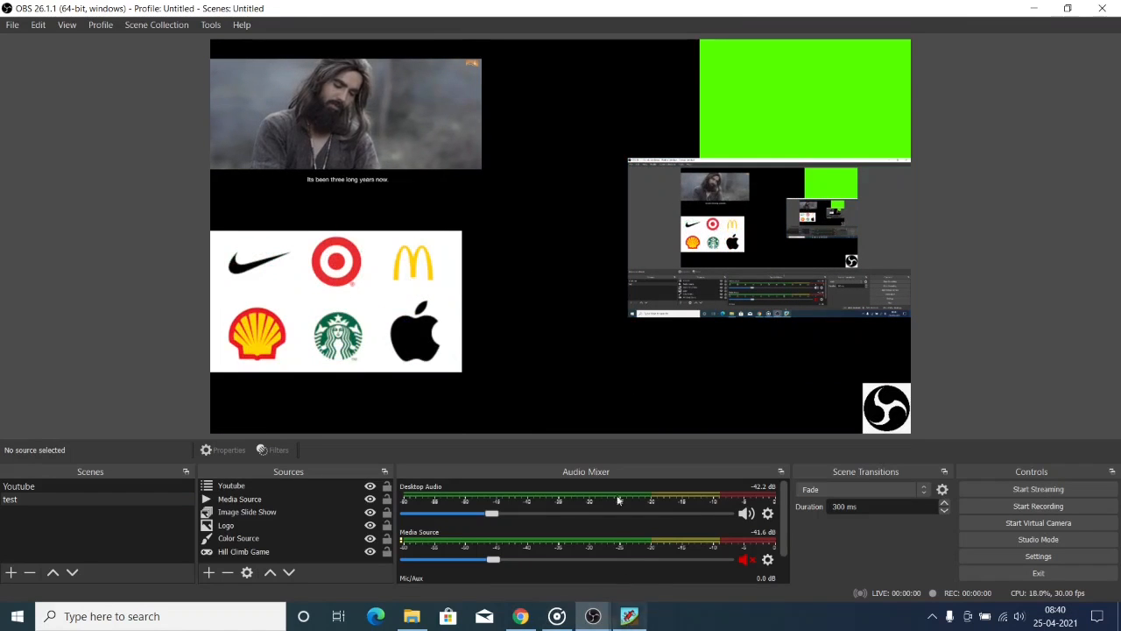
Remove the Youtube scene source from the test scene
left_click(659, 246)
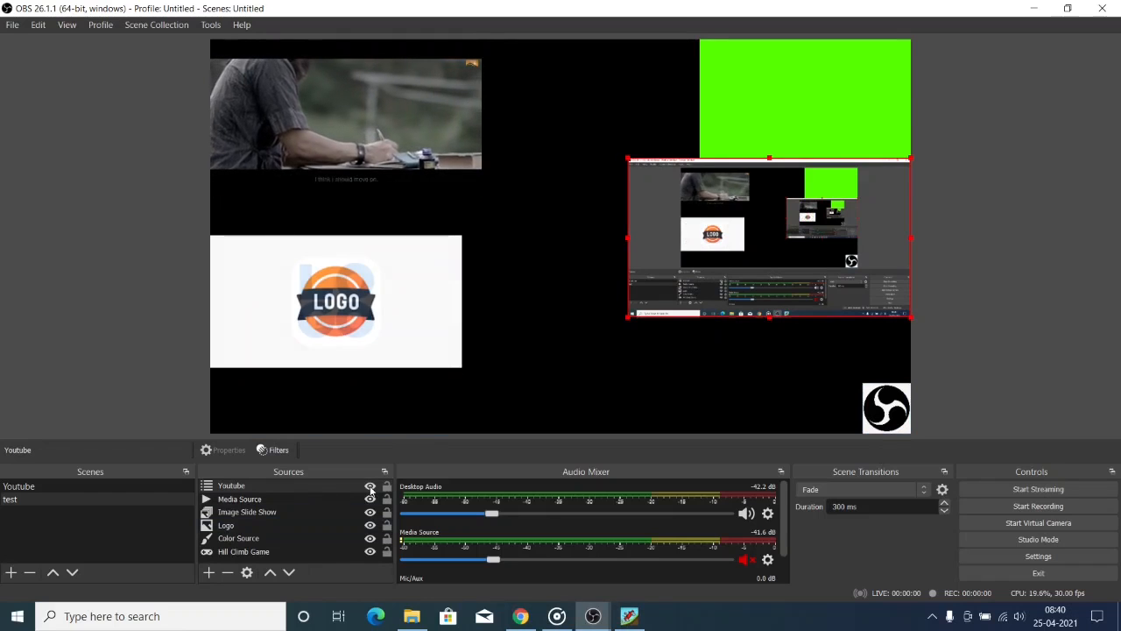
right_click(341, 487)
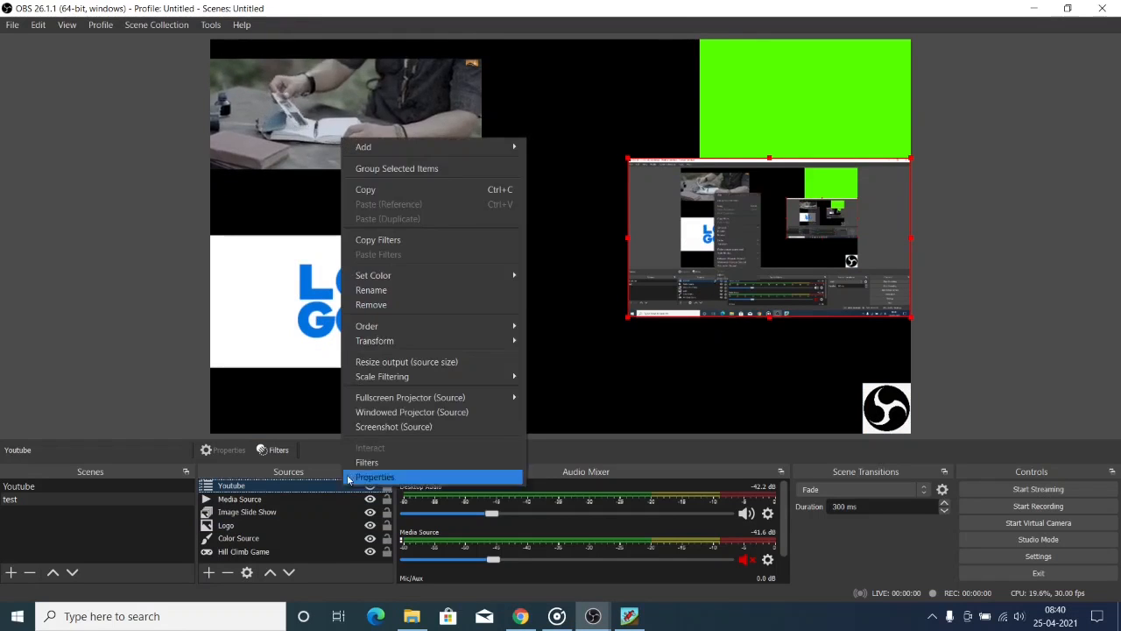
left_click(379, 305)
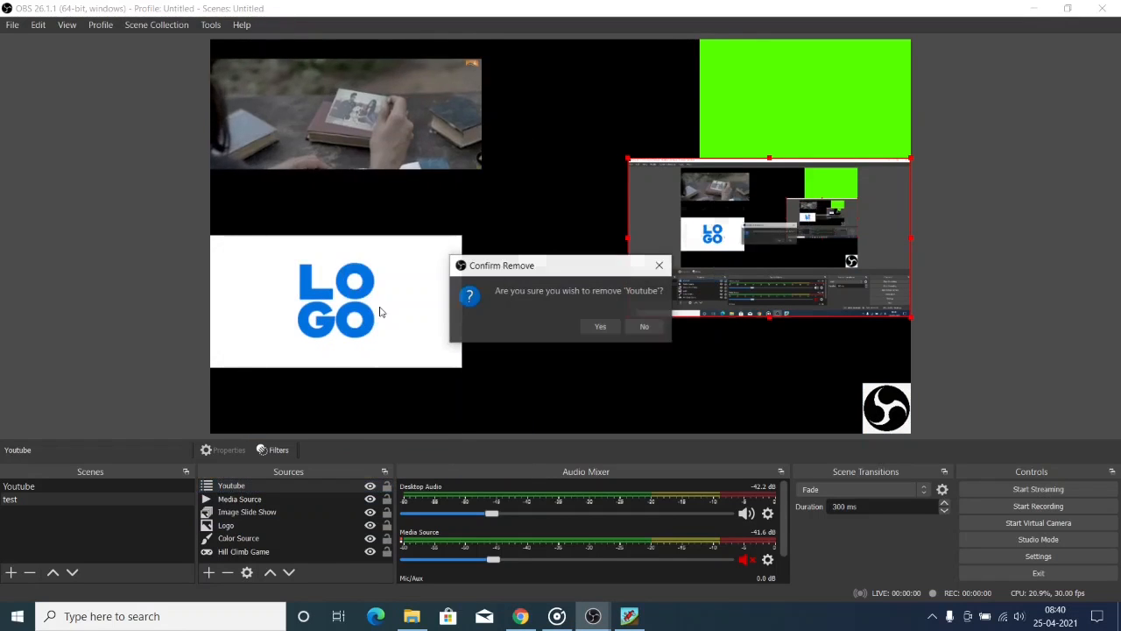
left_click(609, 325)
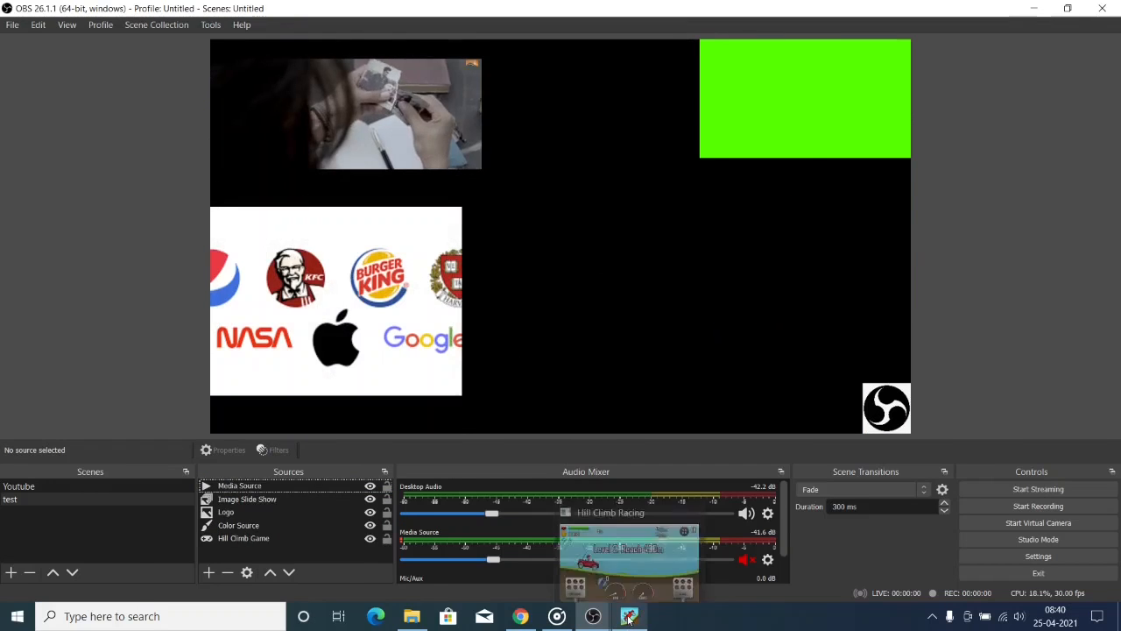
Switch to Hill Climb Racing, resume the paused game, and minimize it to return to OBS
left_click(629, 617)
key("Escape")
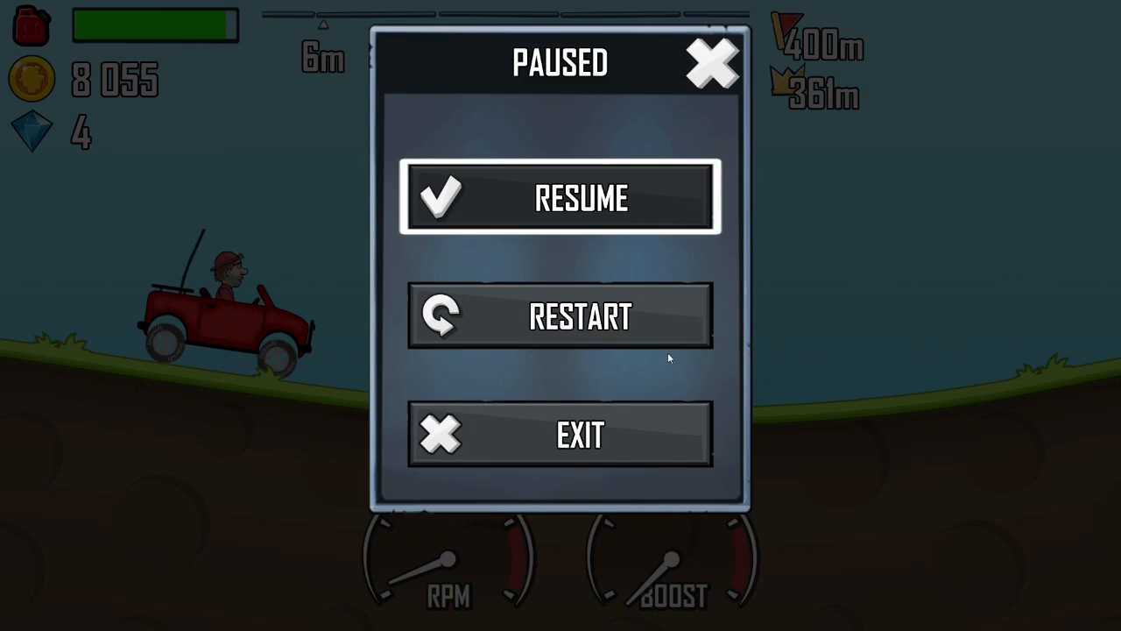
left_click(570, 197)
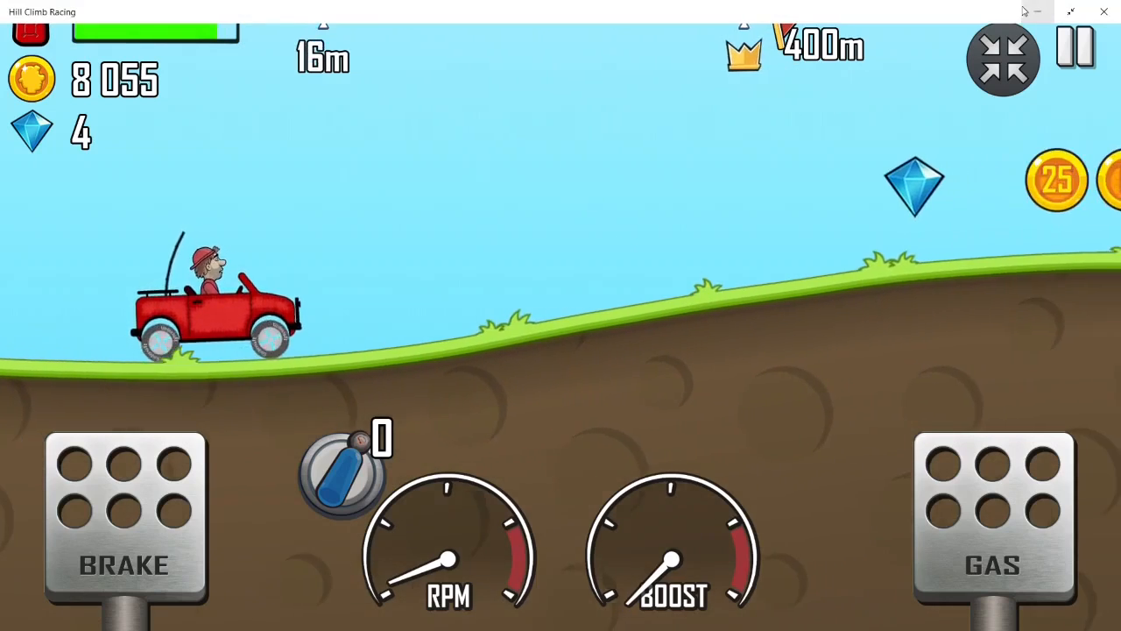
left_click(1035, 8)
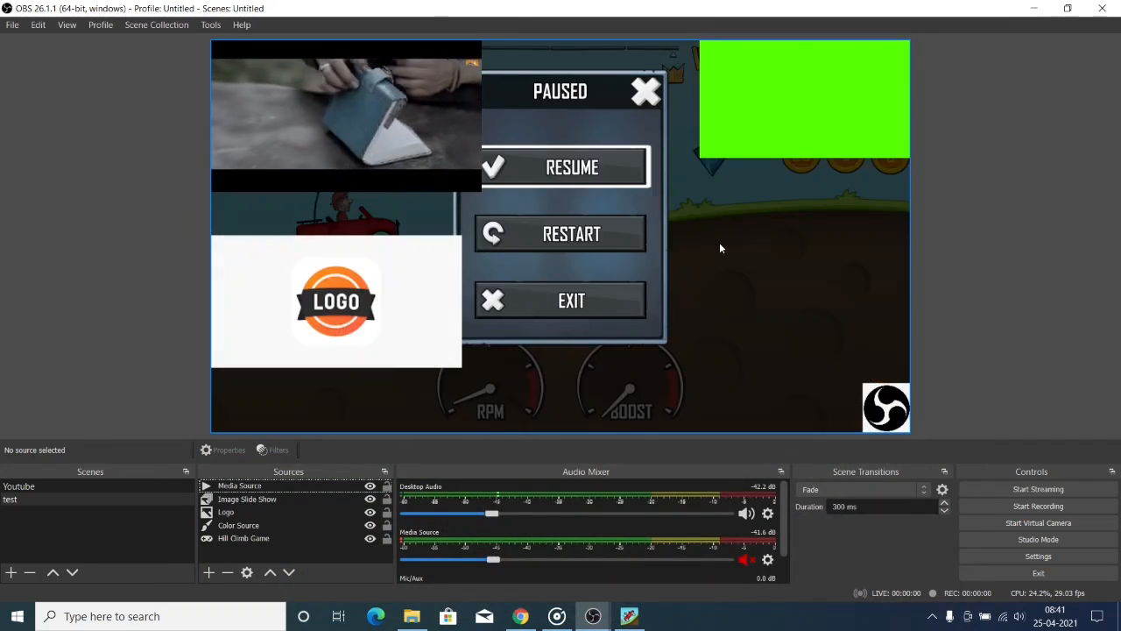
Add the existing Display Capture as a source in the test scene
left_click(621, 220)
left_click(208, 572)
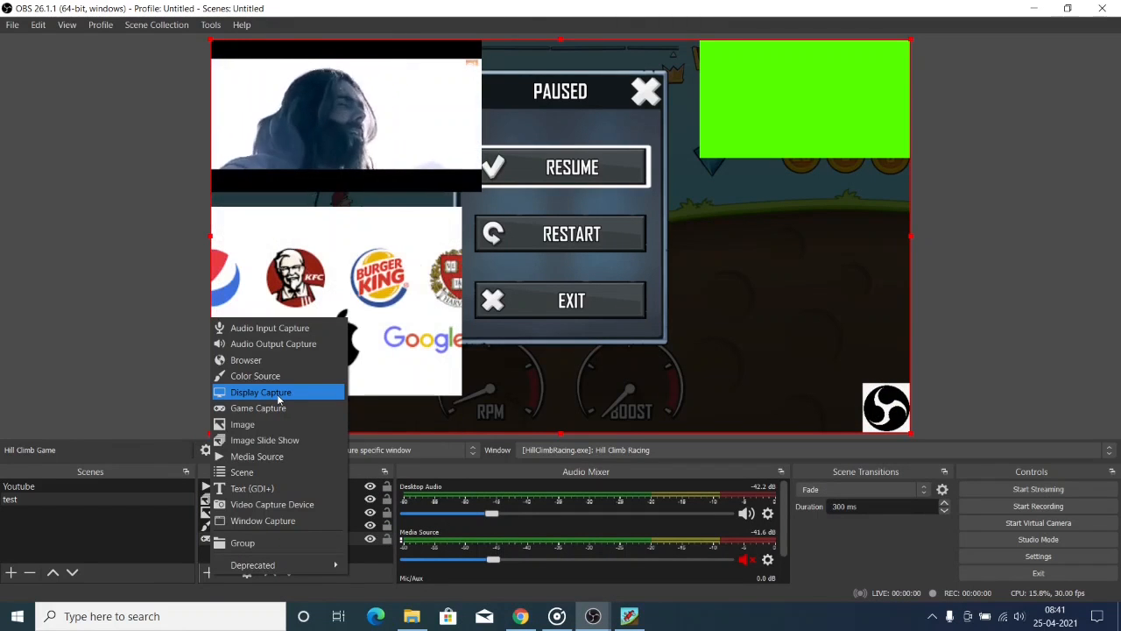
left_click(278, 394)
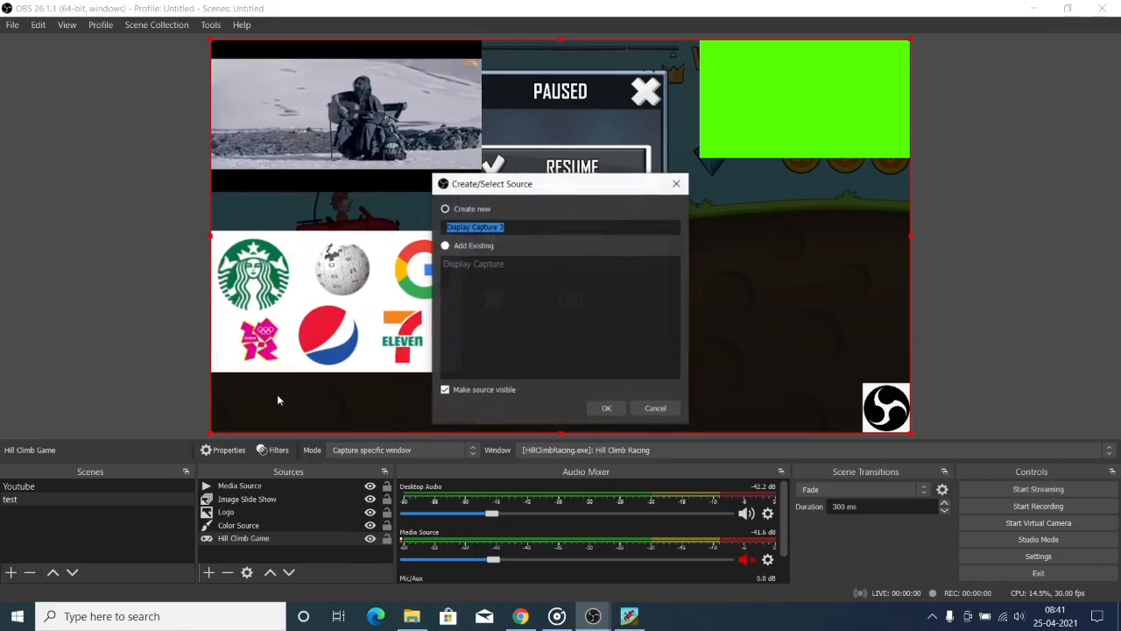
left_click(465, 264)
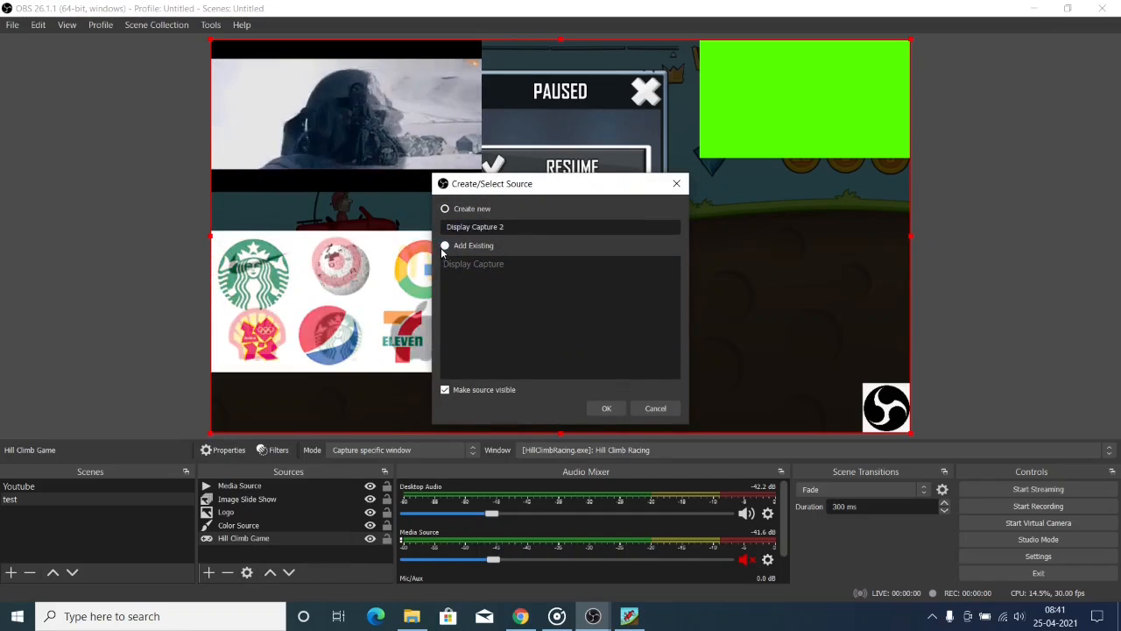
left_click(606, 408)
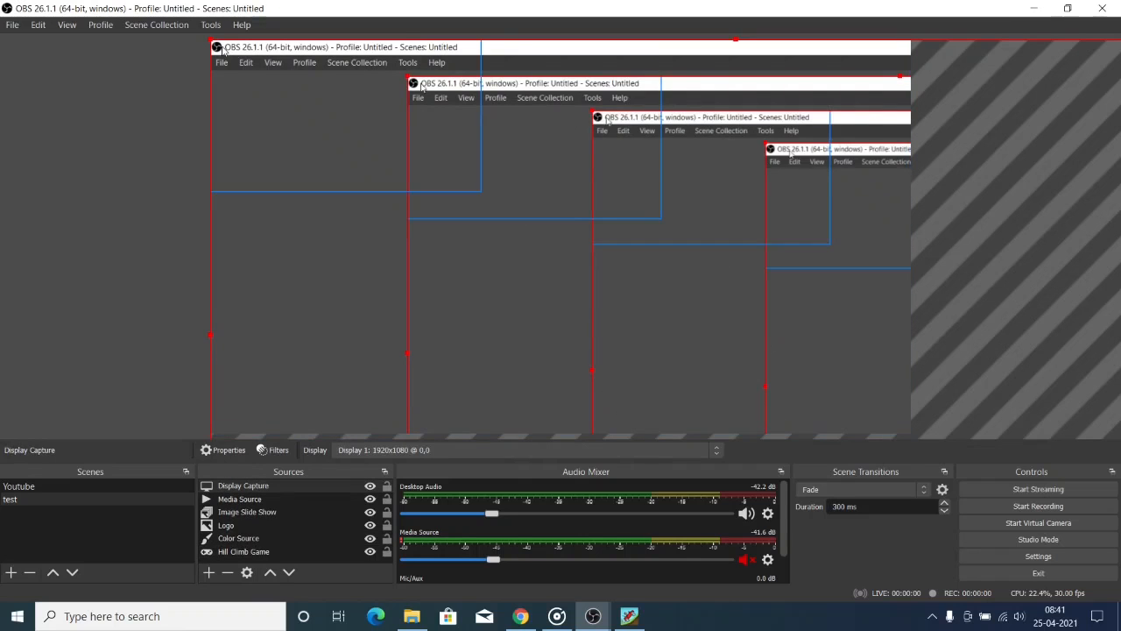
Shrink the Display Capture to a small rectangle and fit it at the canvas's right edge, directly below the green Color Source
left_click_drag(208, 38, 572, 244)
left_click_drag(901, 316, 538, 117)
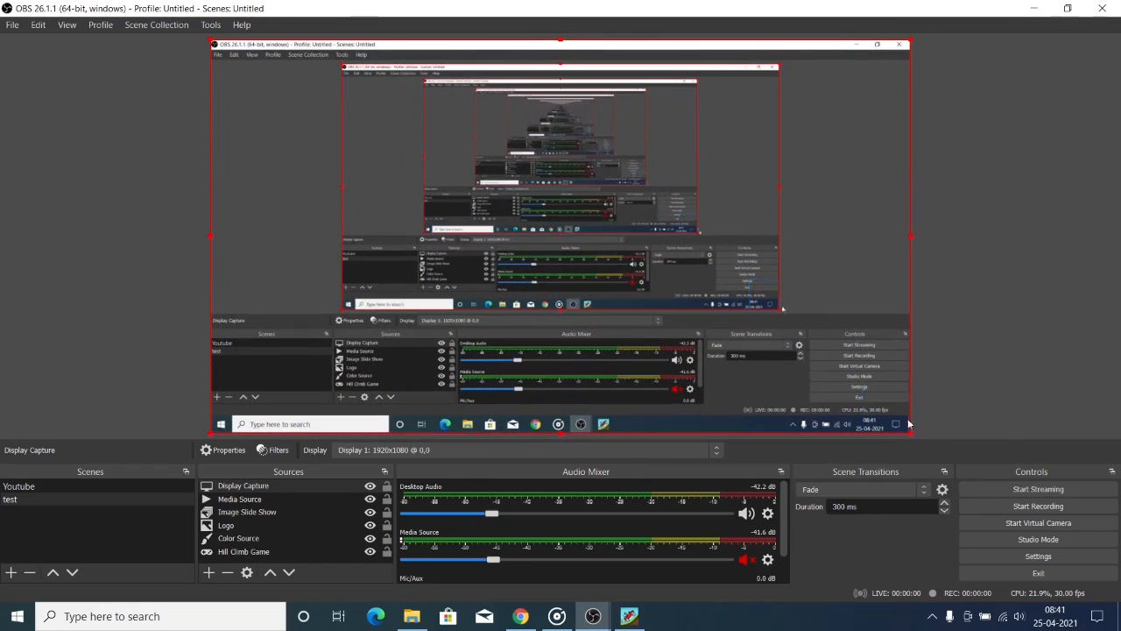
left_click_drag(210, 41, 676, 301)
left_click_drag(811, 351, 812, 219)
left_click_drag(804, 273, 799, 272)
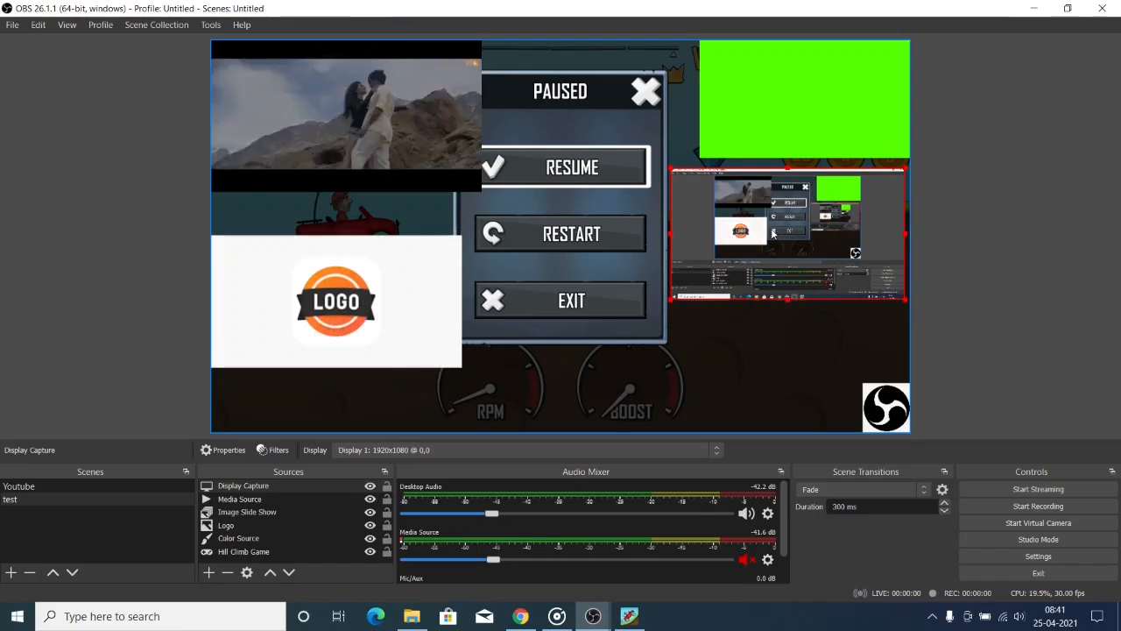
left_click_drag(763, 218, 768, 208)
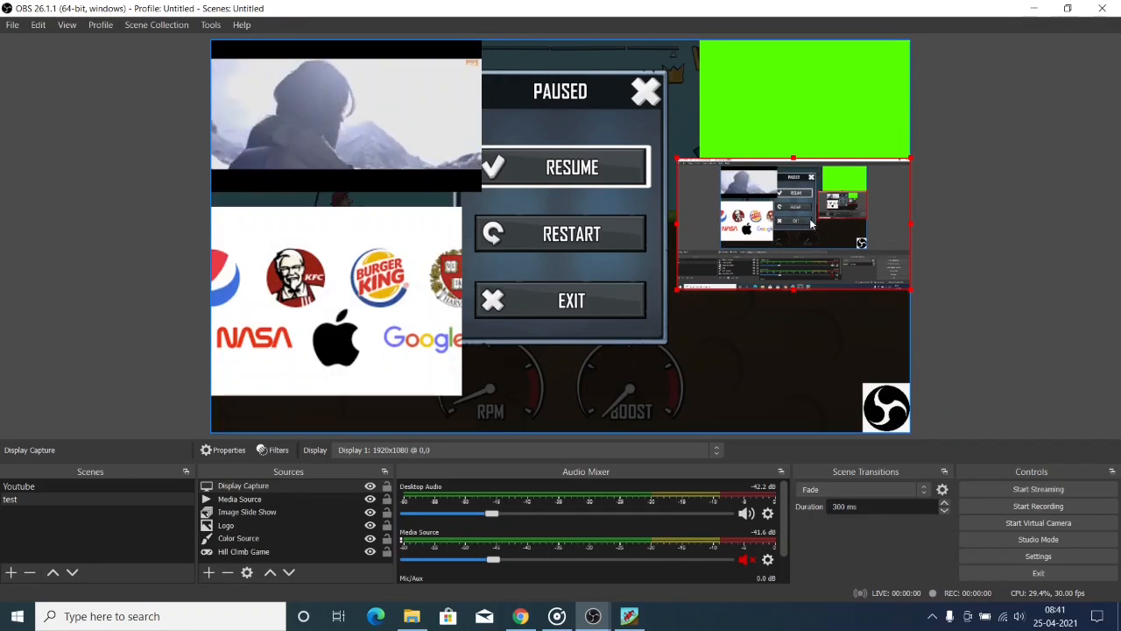
Remove the Display Capture source from the test scene
left_click(780, 213)
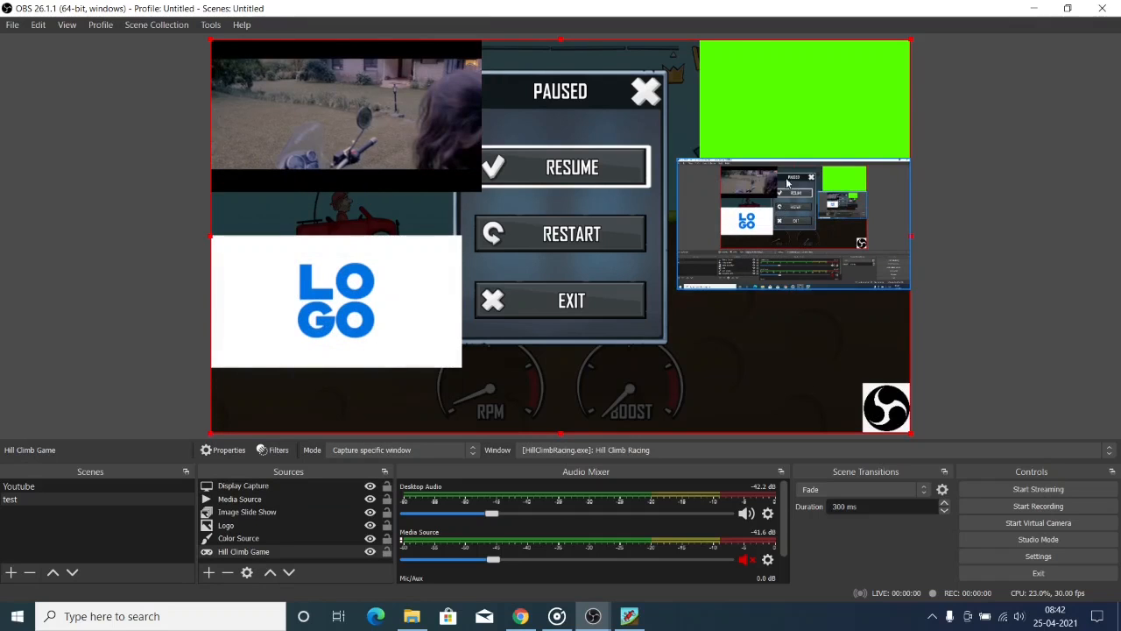
right_click(781, 207)
left_click(698, 215)
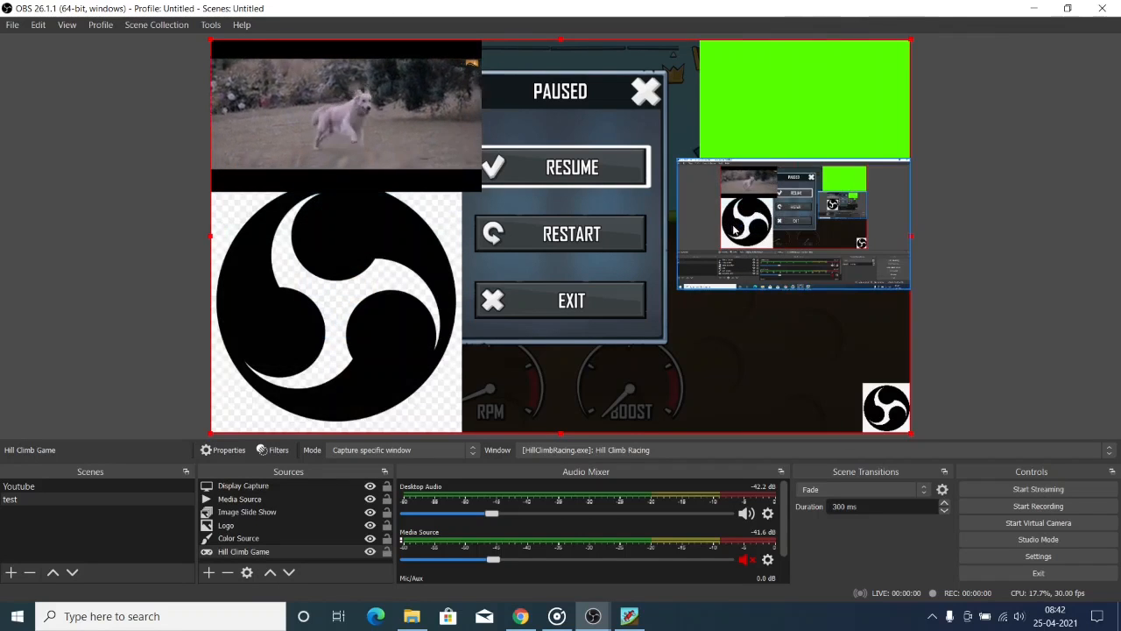
left_click(698, 215)
right_click(698, 216)
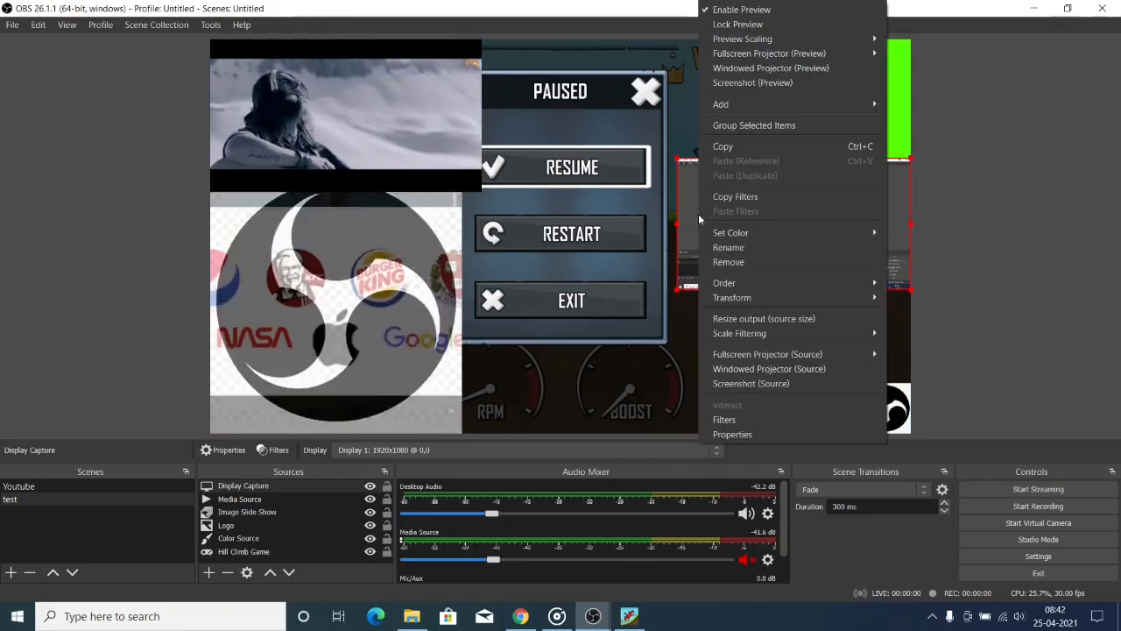
left_click(743, 261)
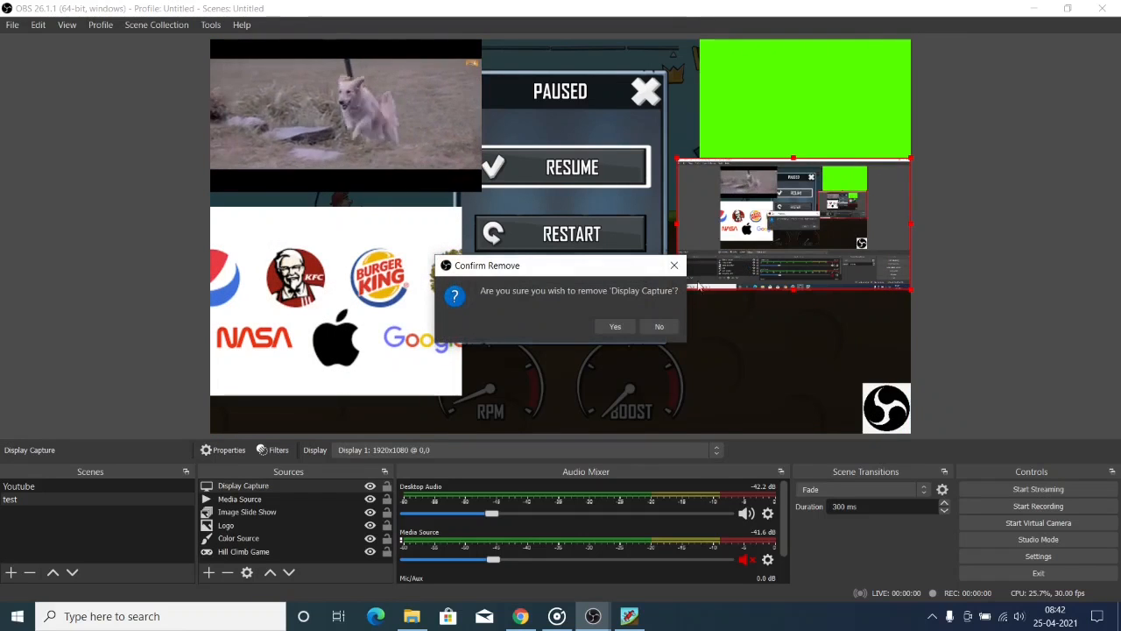
left_click(614, 328)
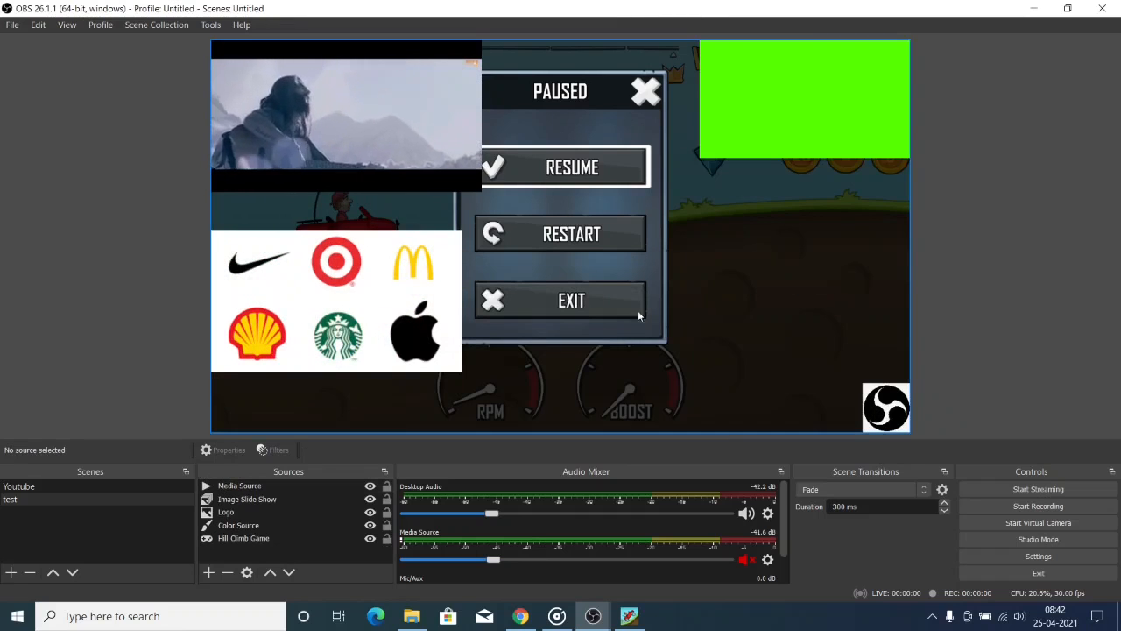
Select the Image Slide Show and start adding another source to the test scene
left_click(295, 500)
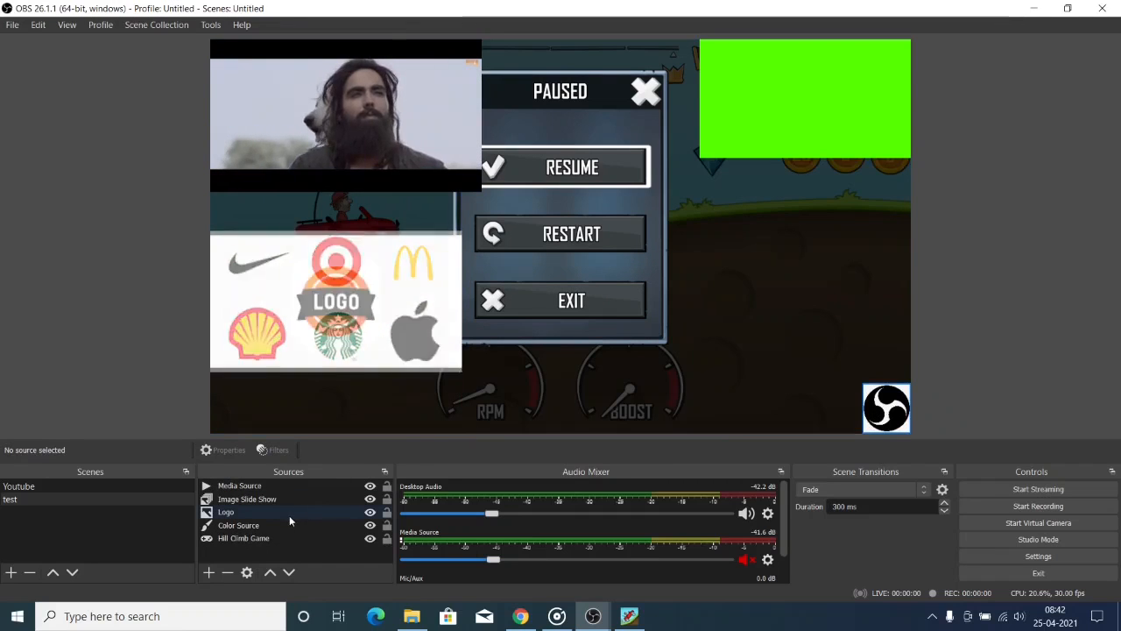
left_click(209, 572)
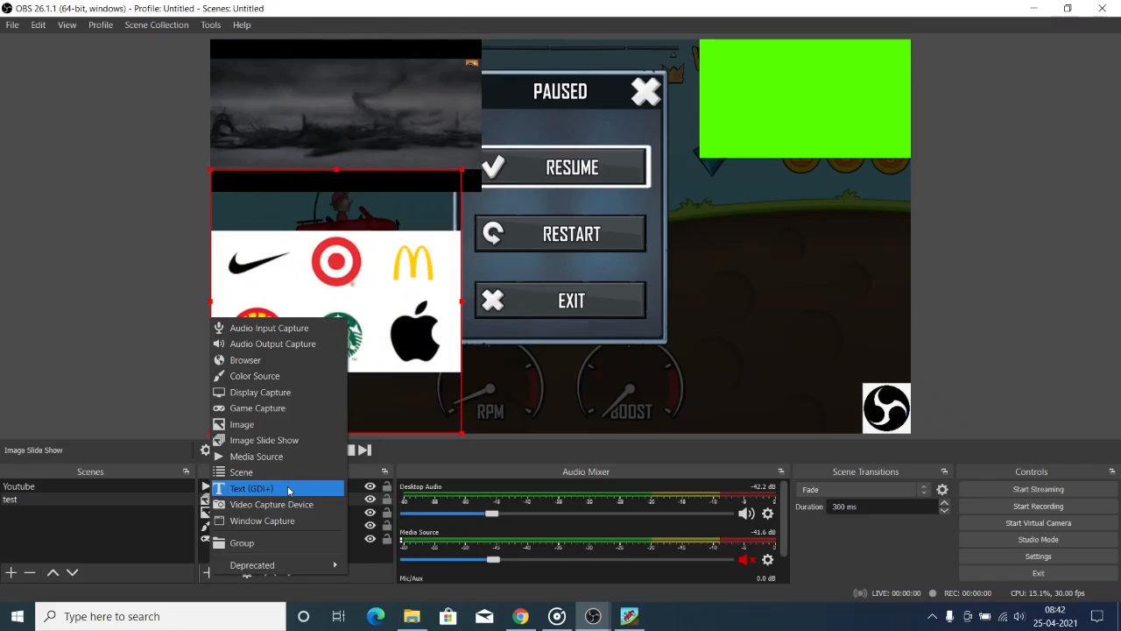
Add a new Text (GDI+) source to the test scene with the text "Hello"
left_click(282, 486)
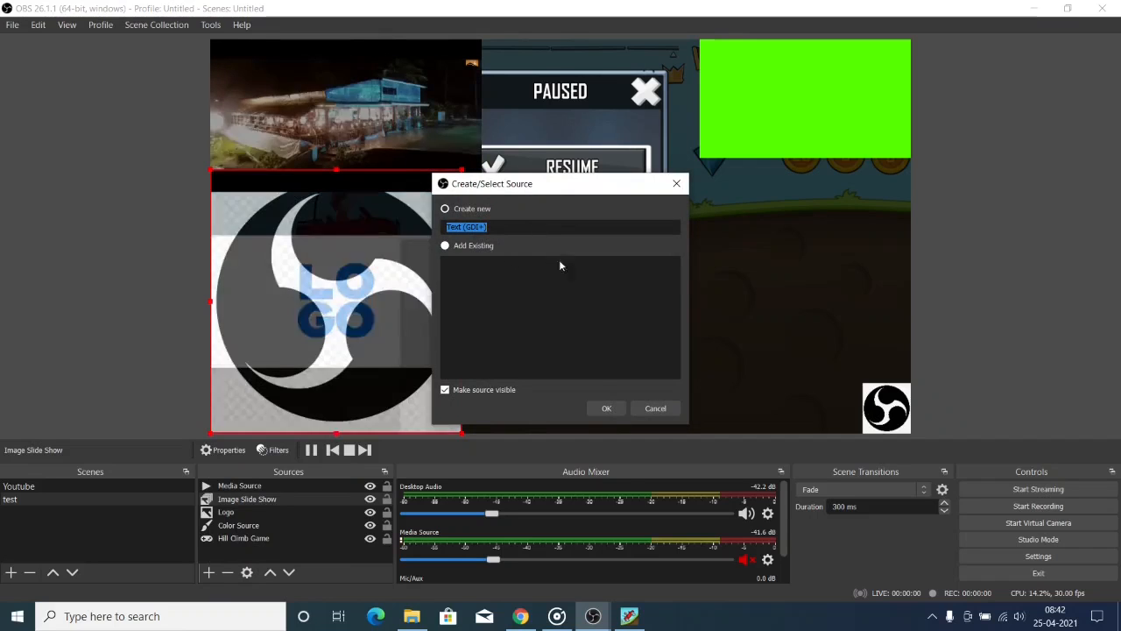
left_click(606, 409)
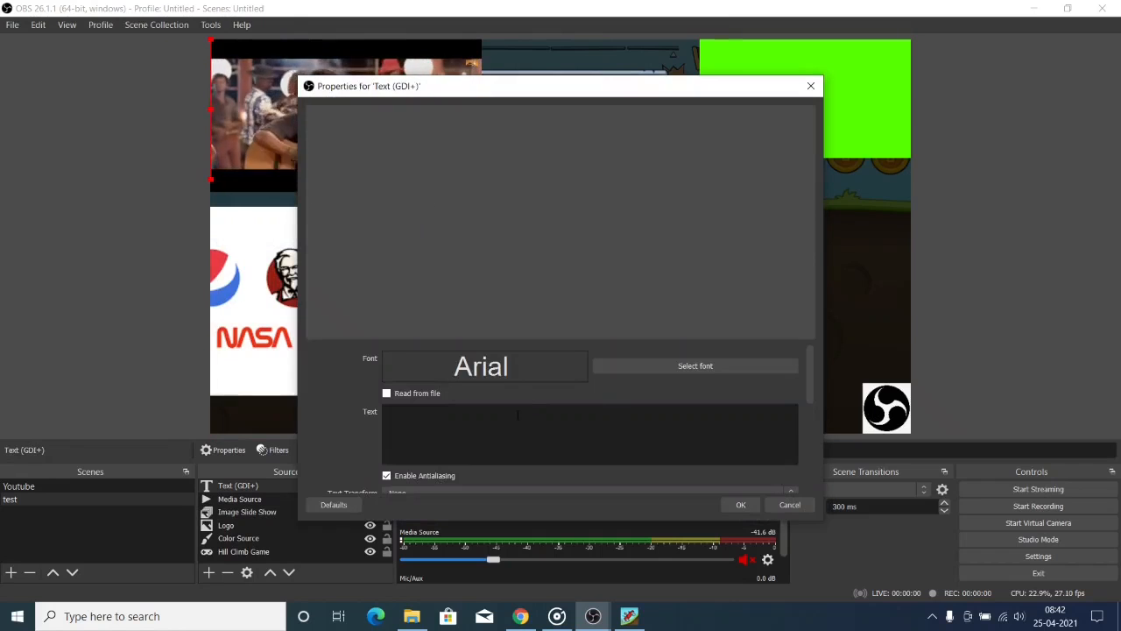
type("H")
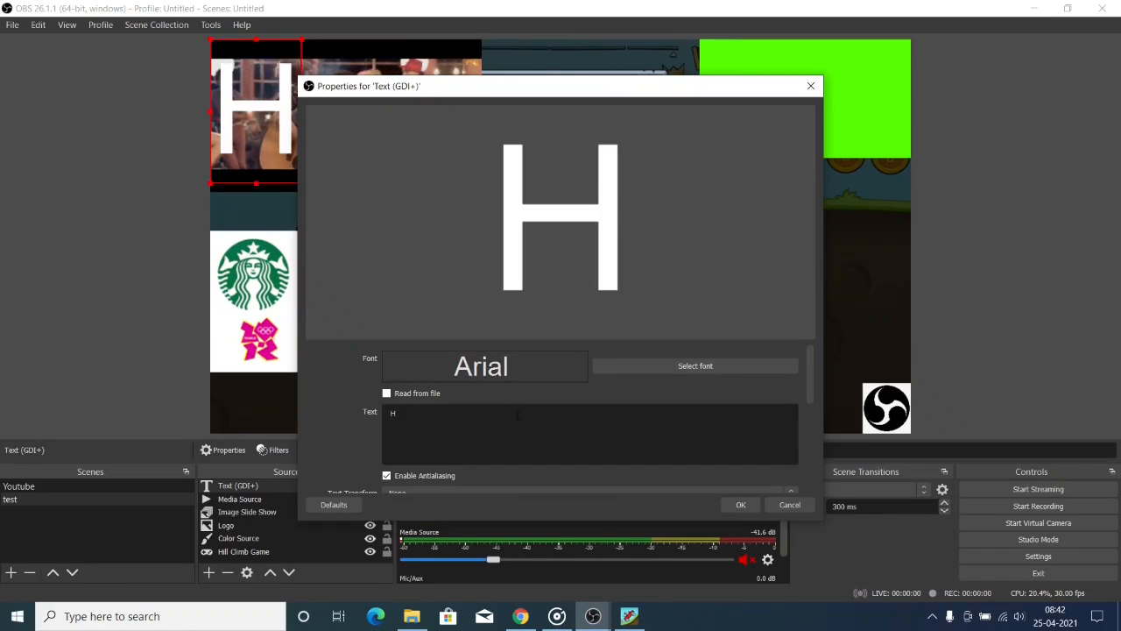
type("ello")
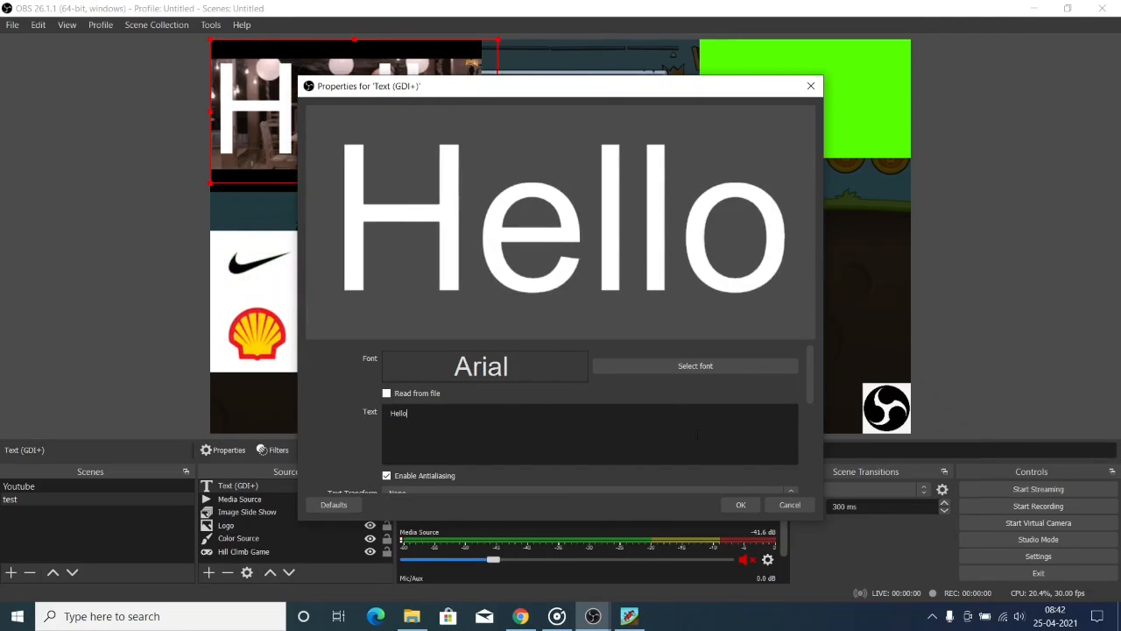
left_click(738, 505)
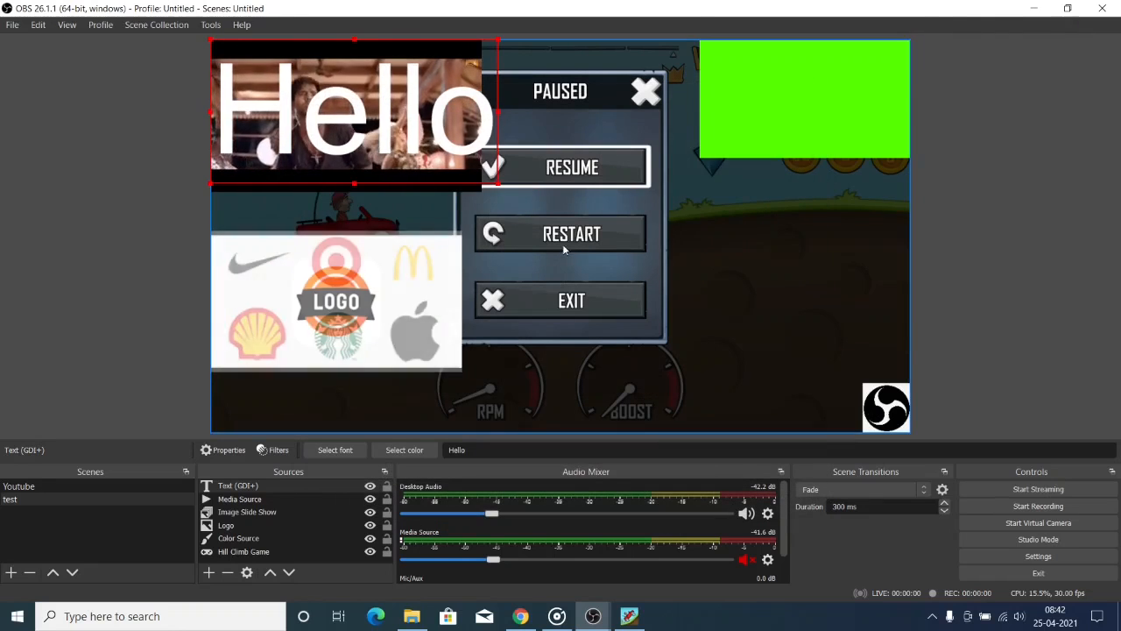
Shrink the Hello text and place it inside the green colour source in the canvas's upper-right corner
left_click_drag(427, 149, 855, 149)
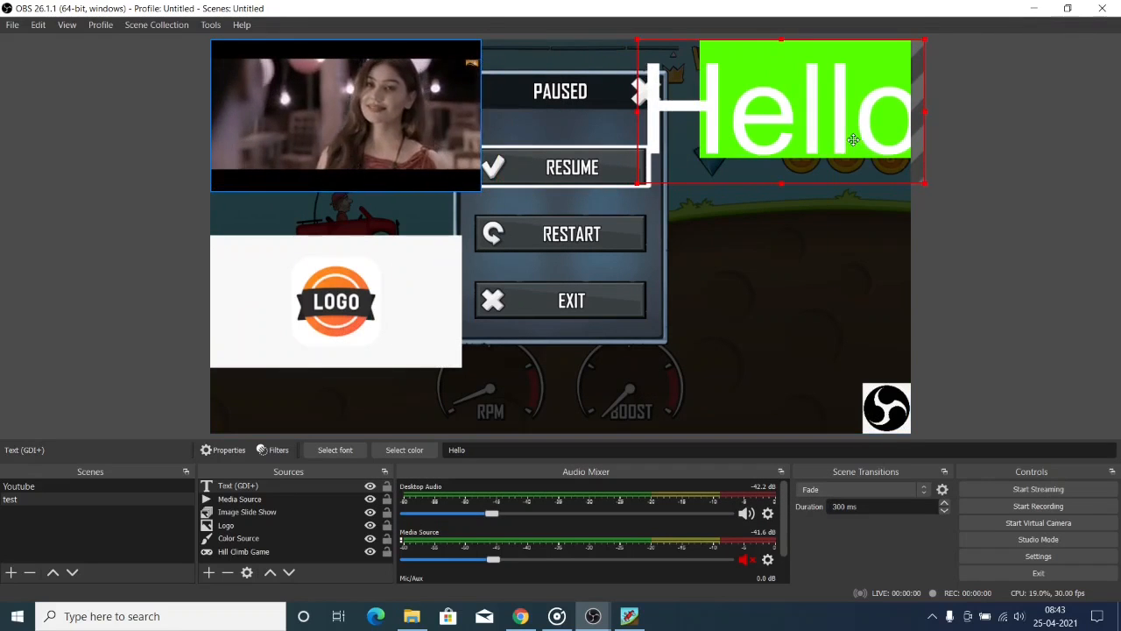
left_click_drag(638, 43, 754, 100)
left_click_drag(864, 135, 836, 98)
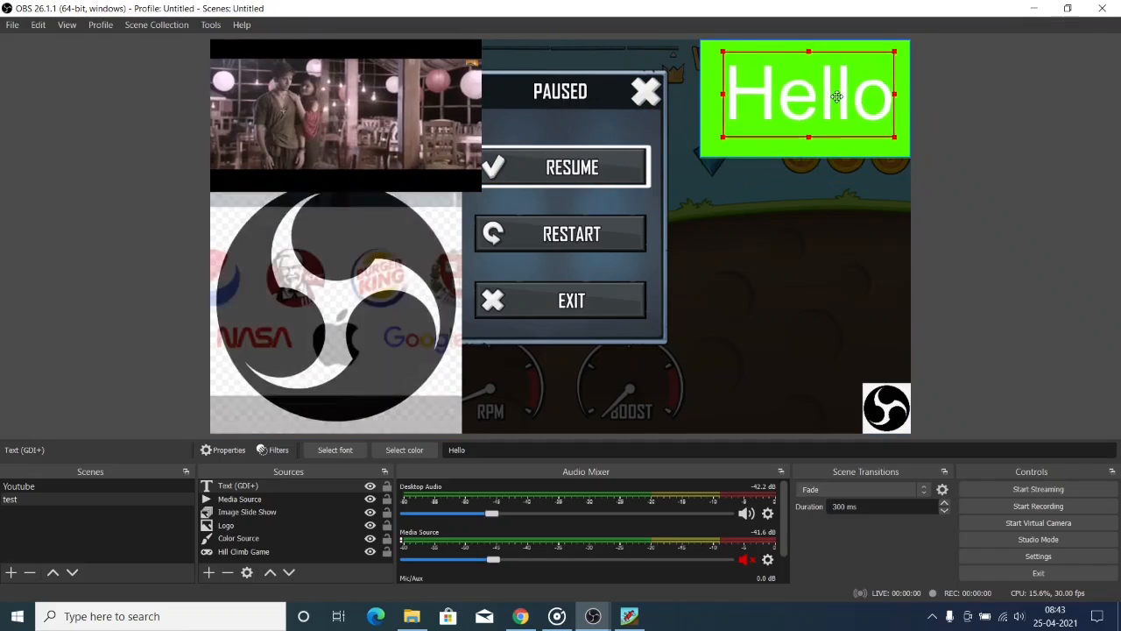
left_click(799, 191)
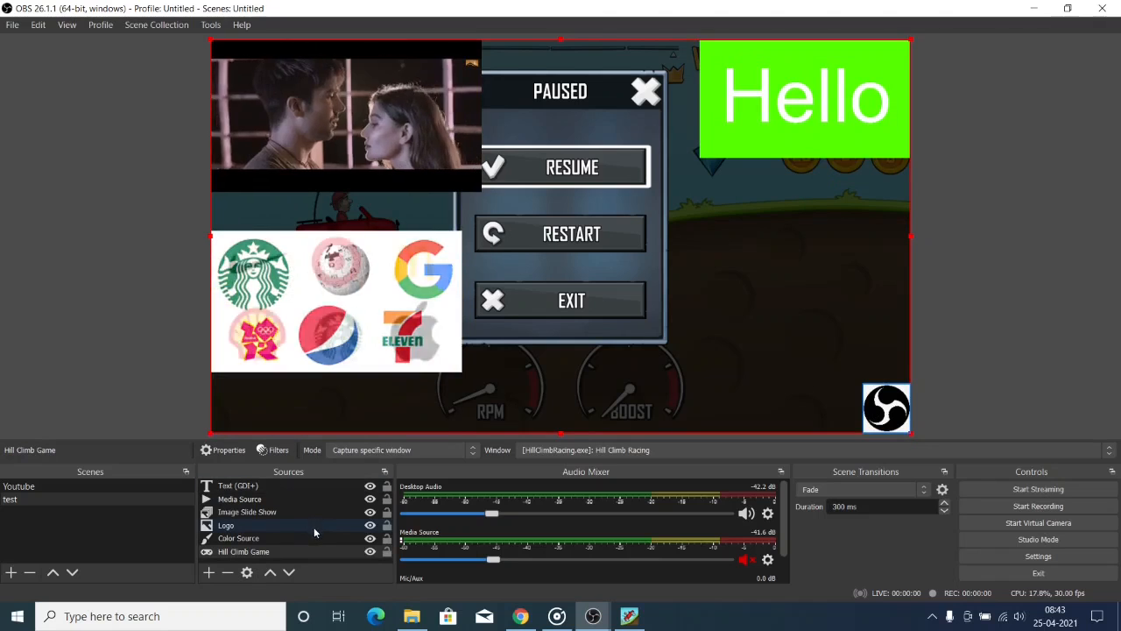
Add a new Video Capture Device source that uses OBS Virtual Camera as its device
left_click(208, 573)
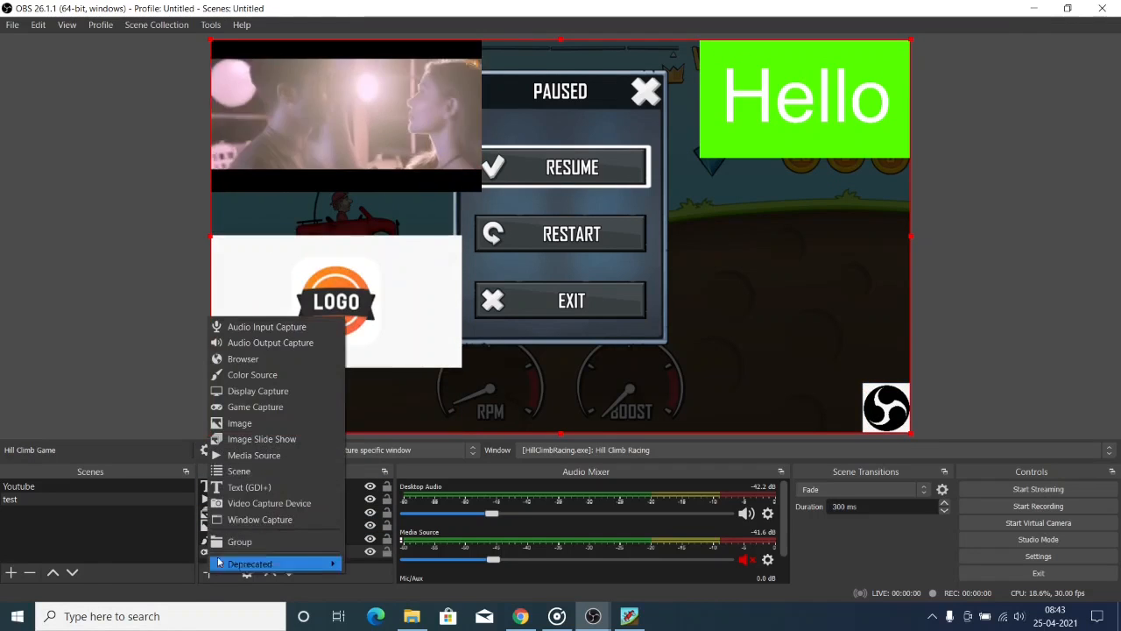
left_click(266, 508)
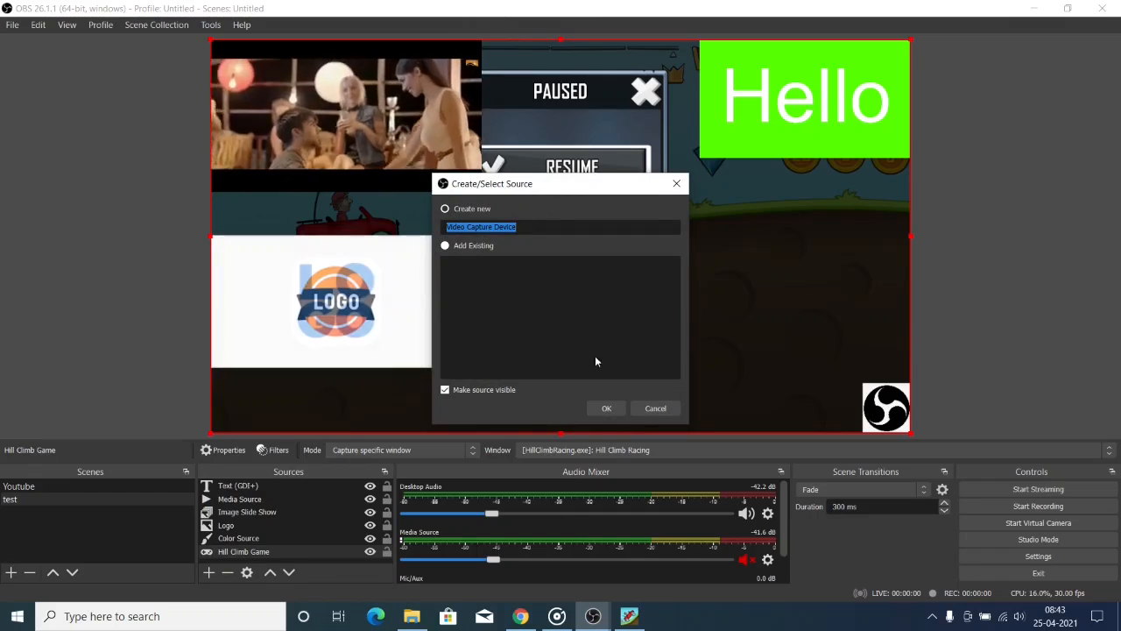
left_click(607, 409)
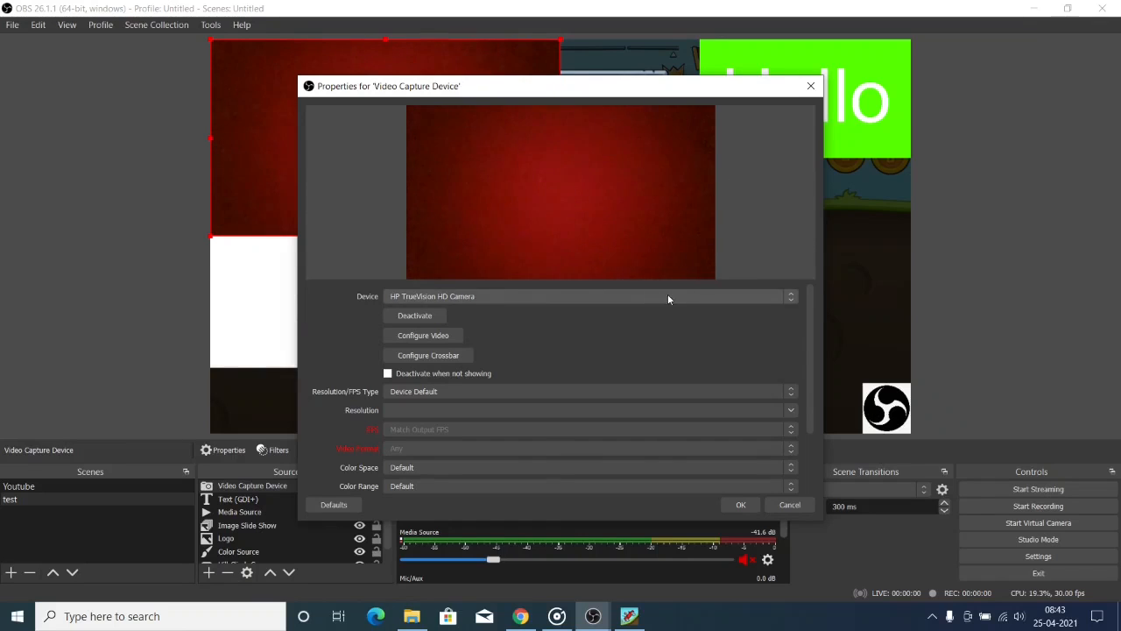
left_click(547, 297)
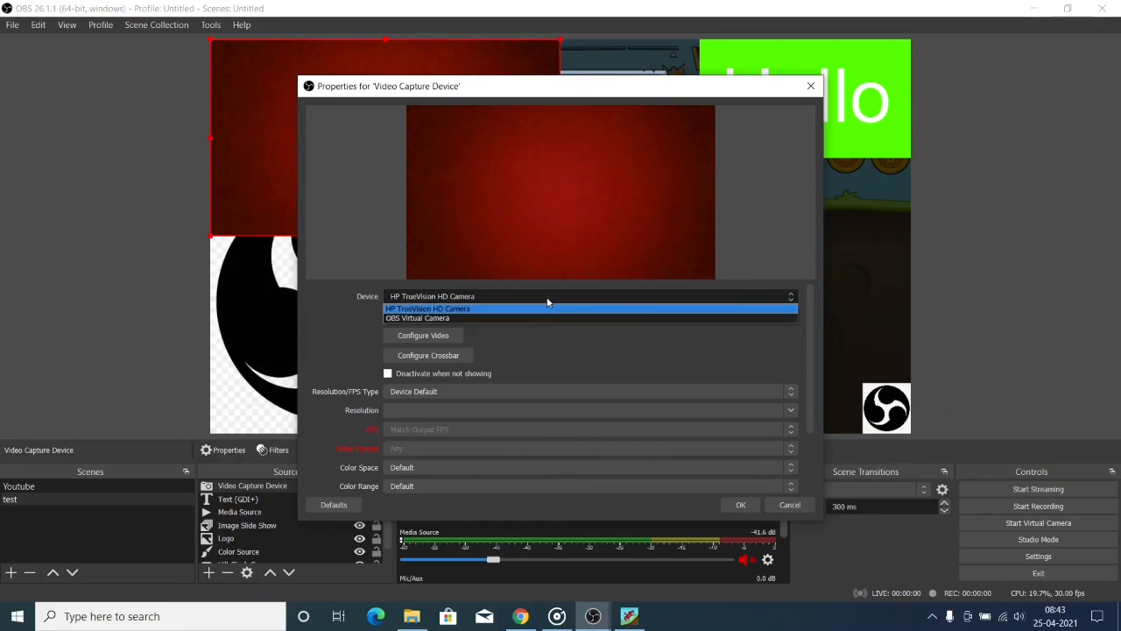
left_click(531, 318)
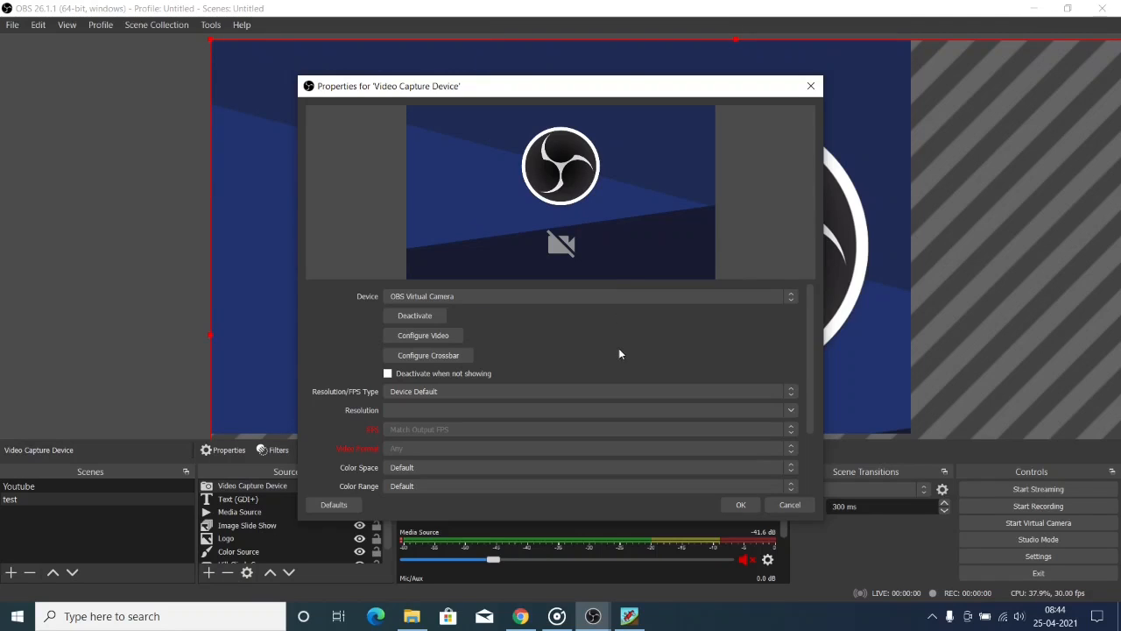
scroll(788, 359, "down", 3)
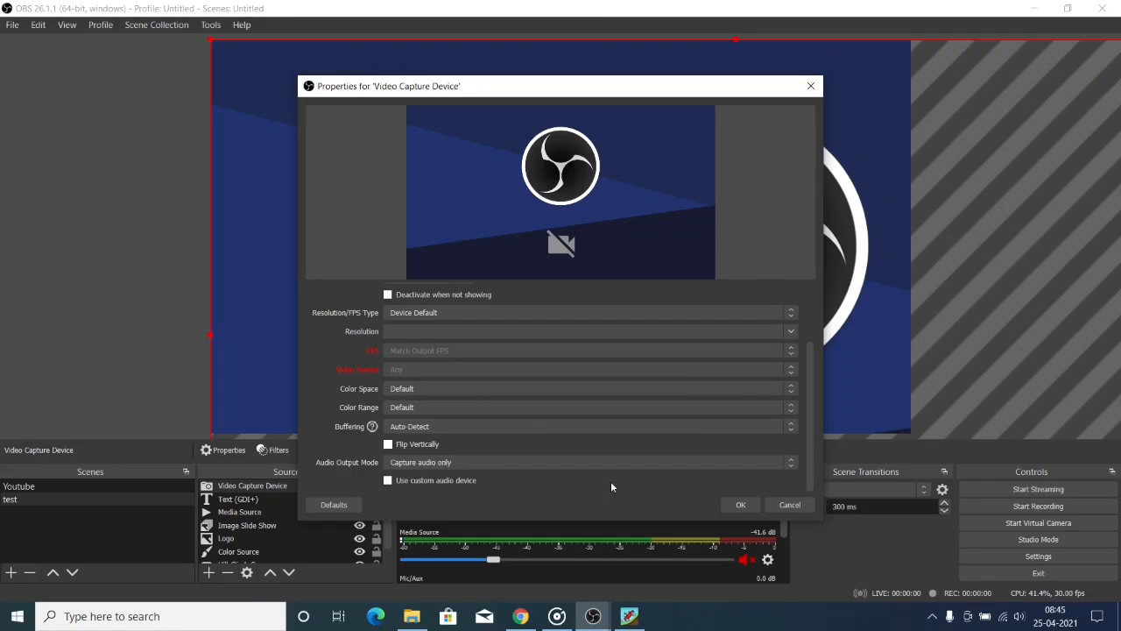
scroll(610, 481, "up", 3)
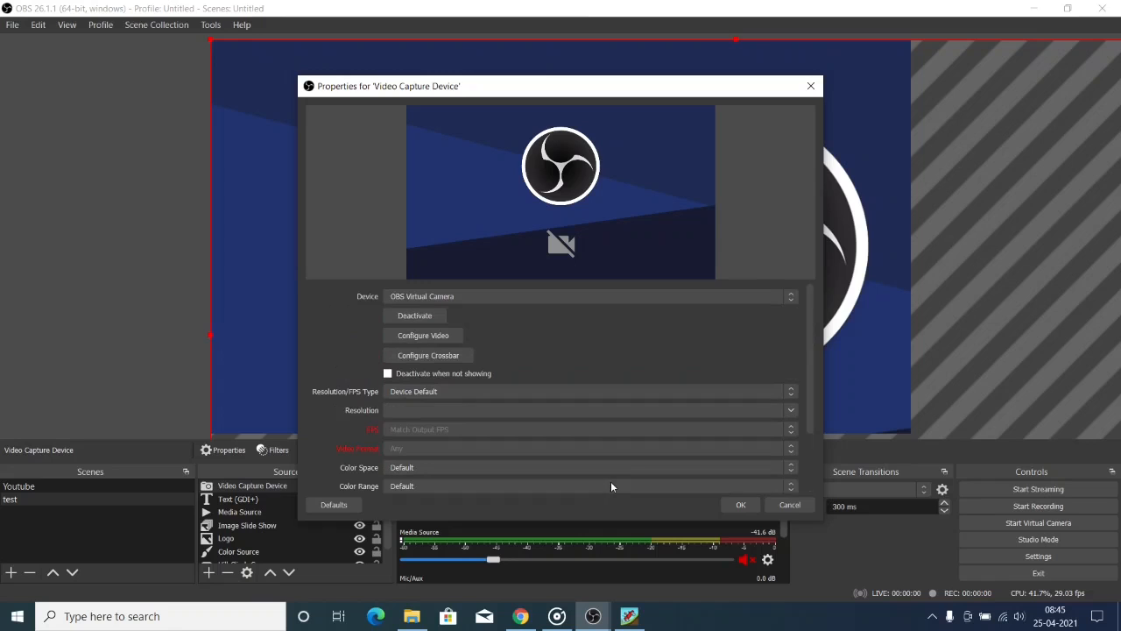
left_click(741, 505)
Shrink the virtual camera source to fit beneath the green Hello box, and remove that source from the scene
left_click_drag(212, 42, 525, 181)
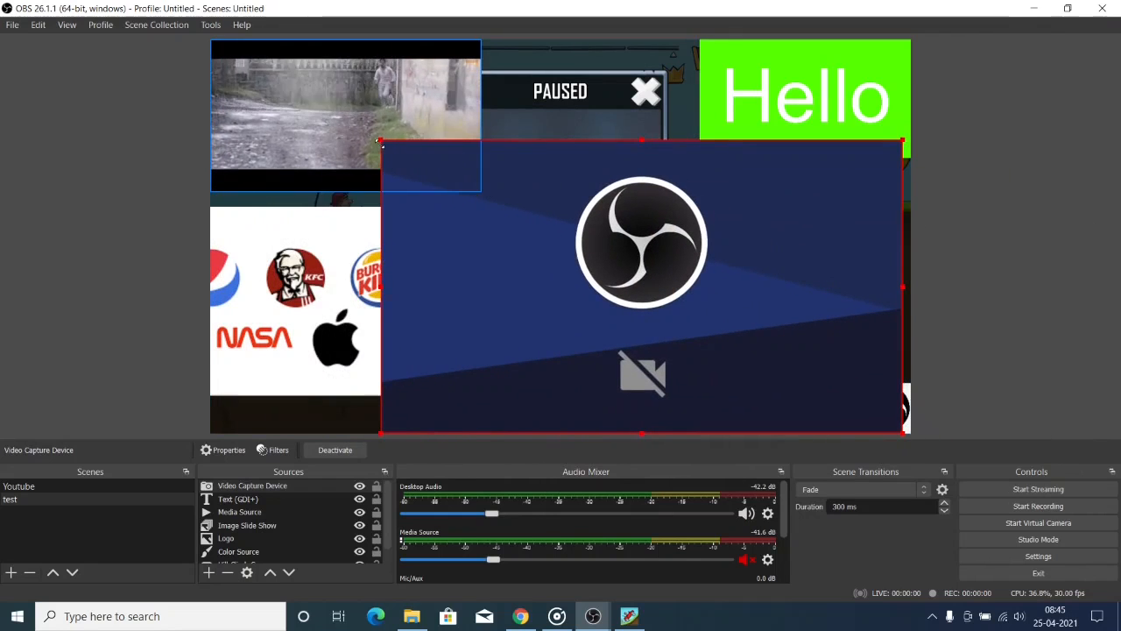
left_click_drag(382, 140, 700, 291)
left_click_drag(730, 325, 740, 199)
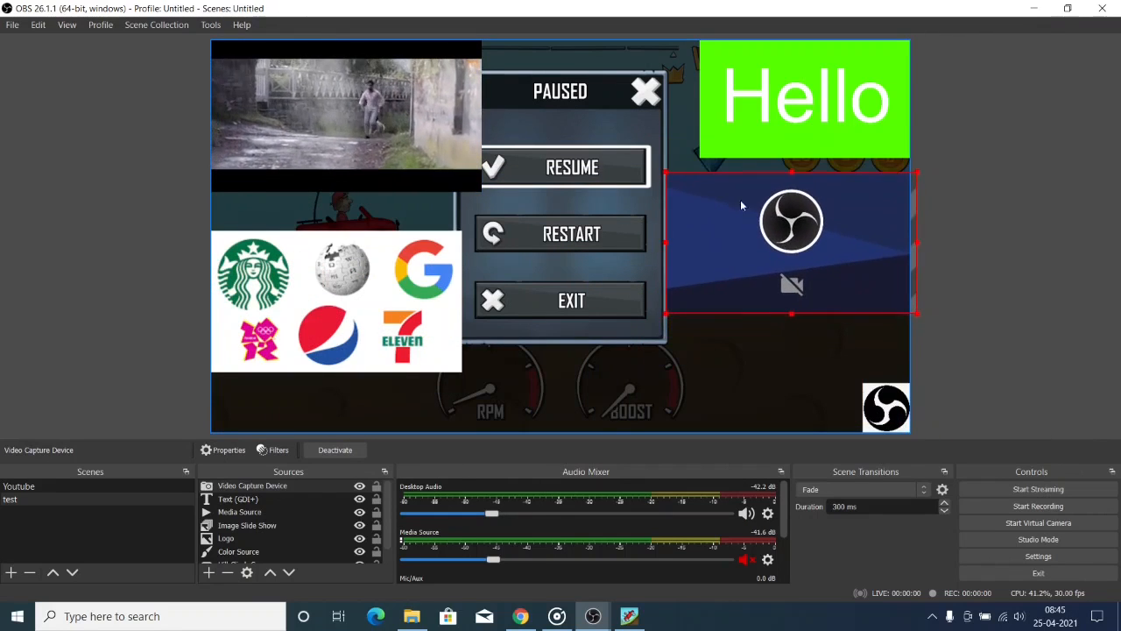
left_click_drag(917, 173, 911, 175)
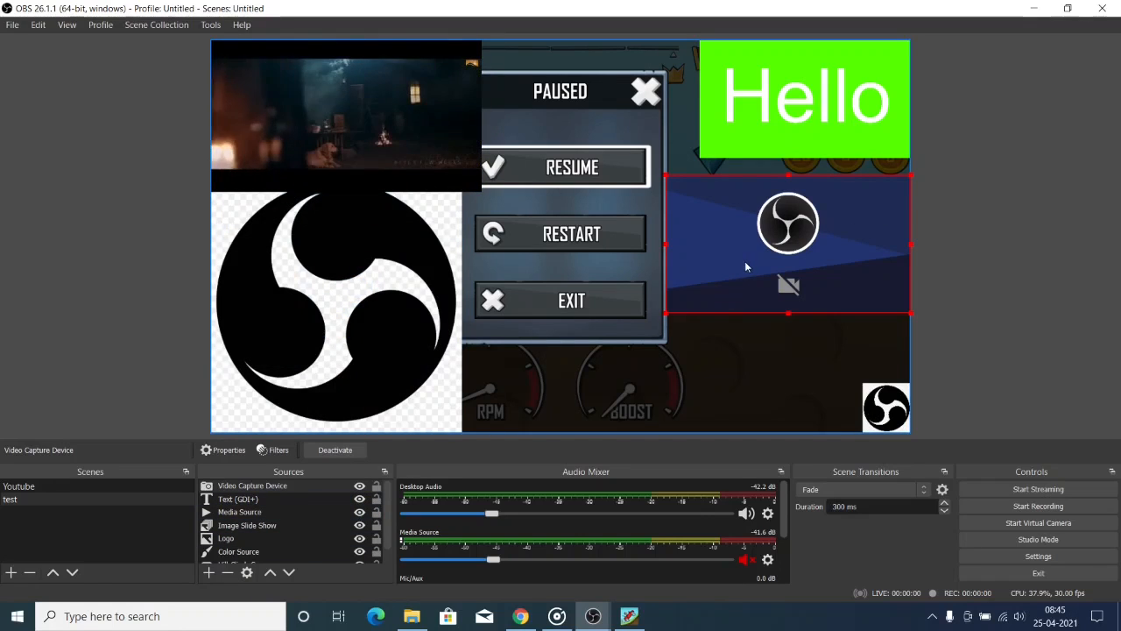
key("Delete")
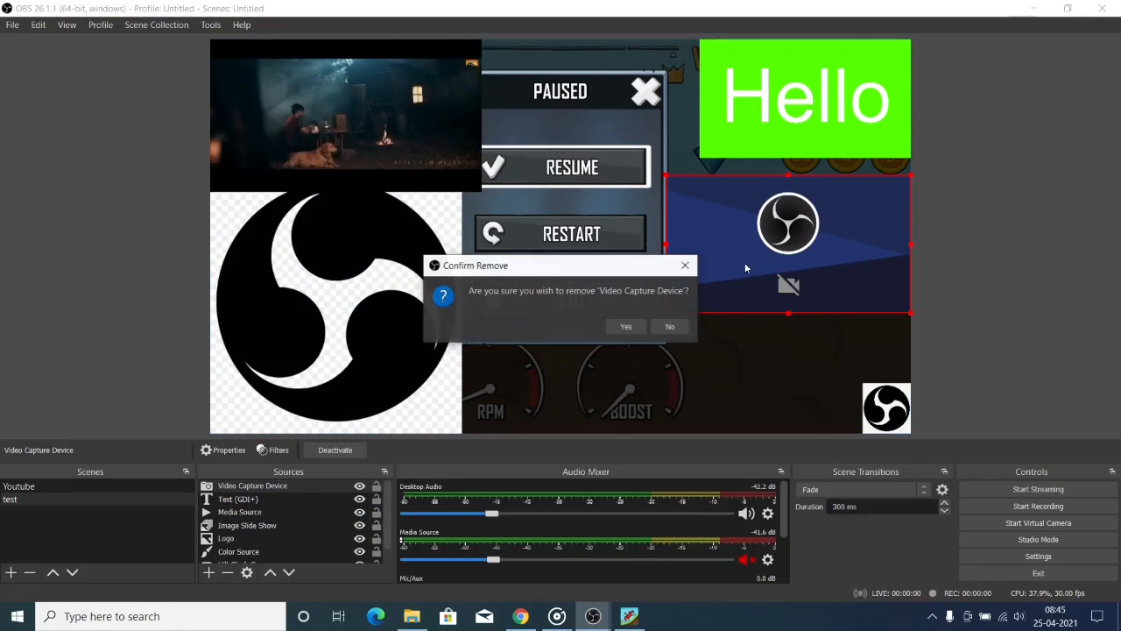
left_click(625, 328)
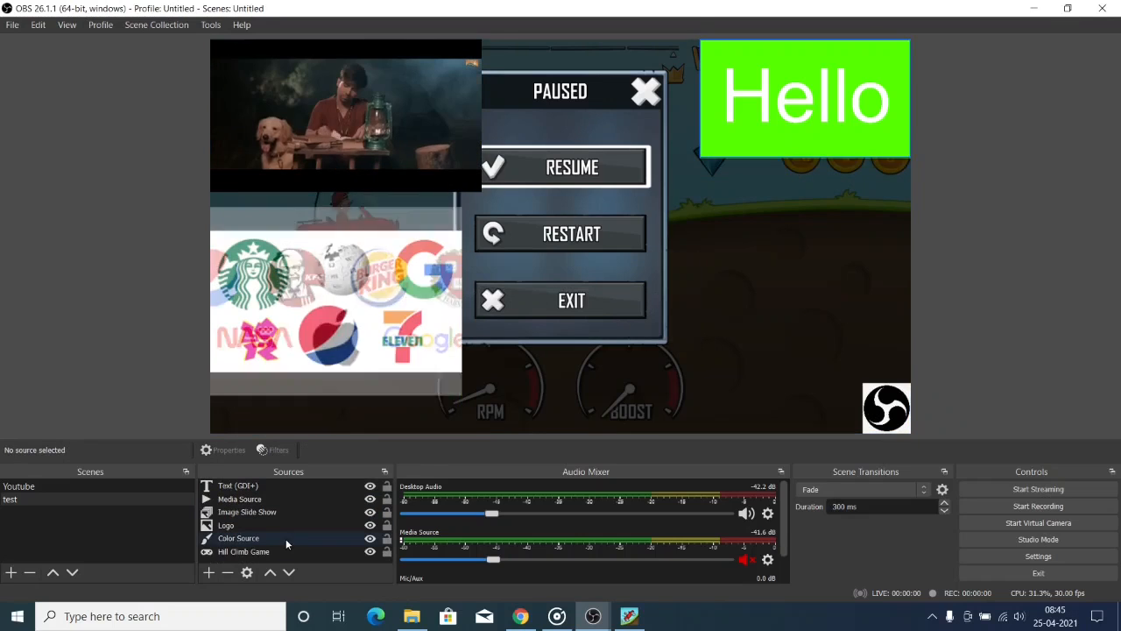
Add a new Window Capture source that captures the "New Tab - Google Chrome" window
left_click(208, 572)
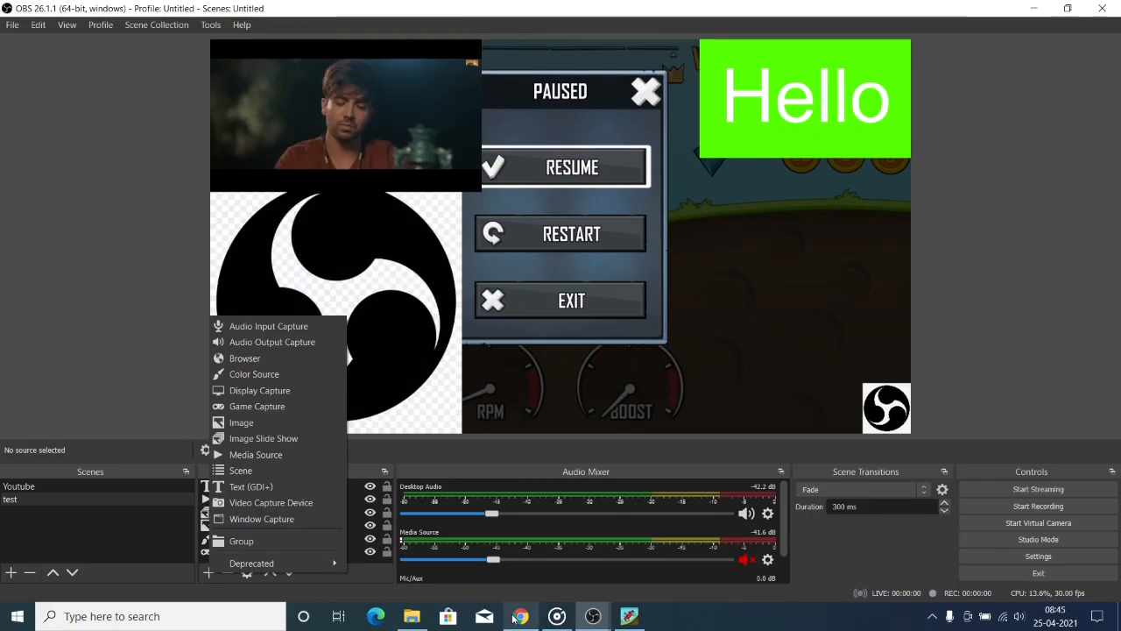
left_click(305, 520)
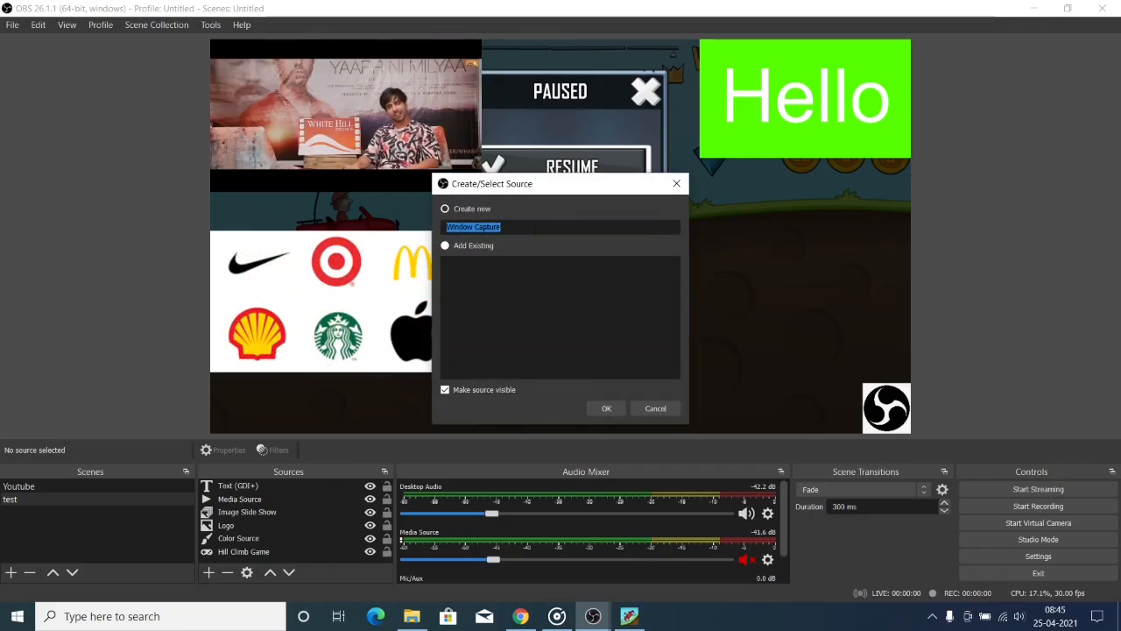
left_click(599, 408)
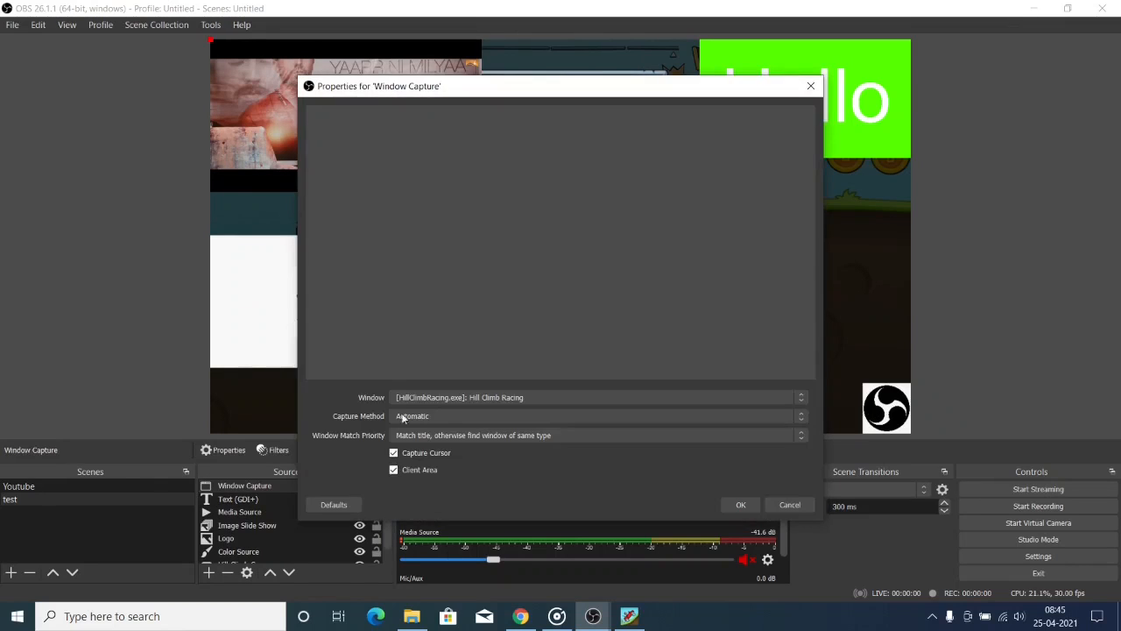
left_click(483, 402)
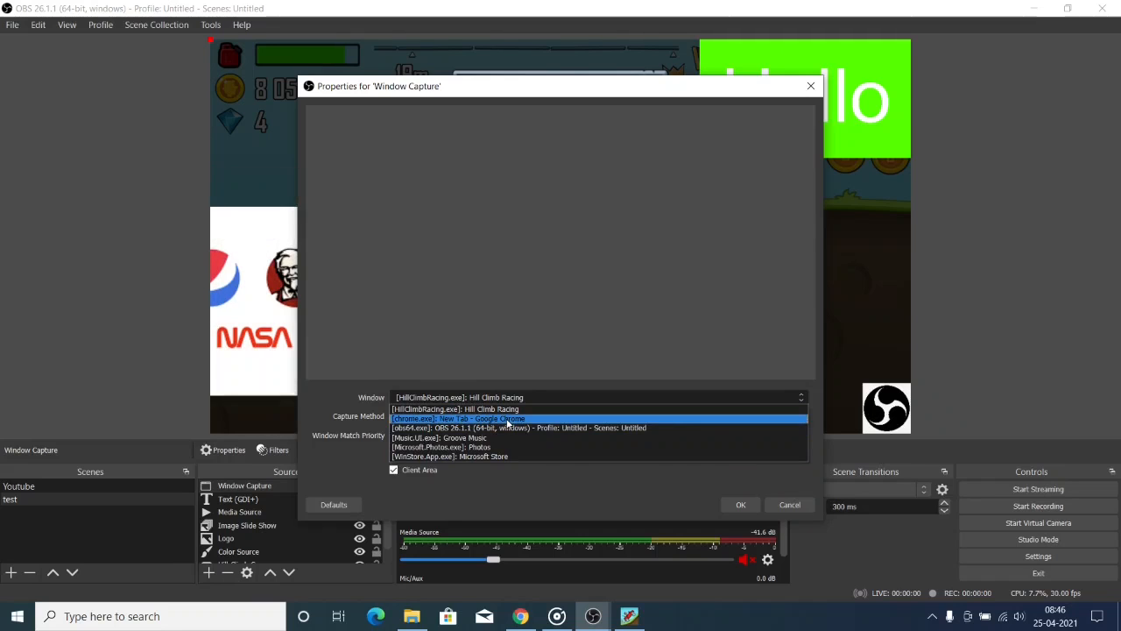
left_click(507, 420)
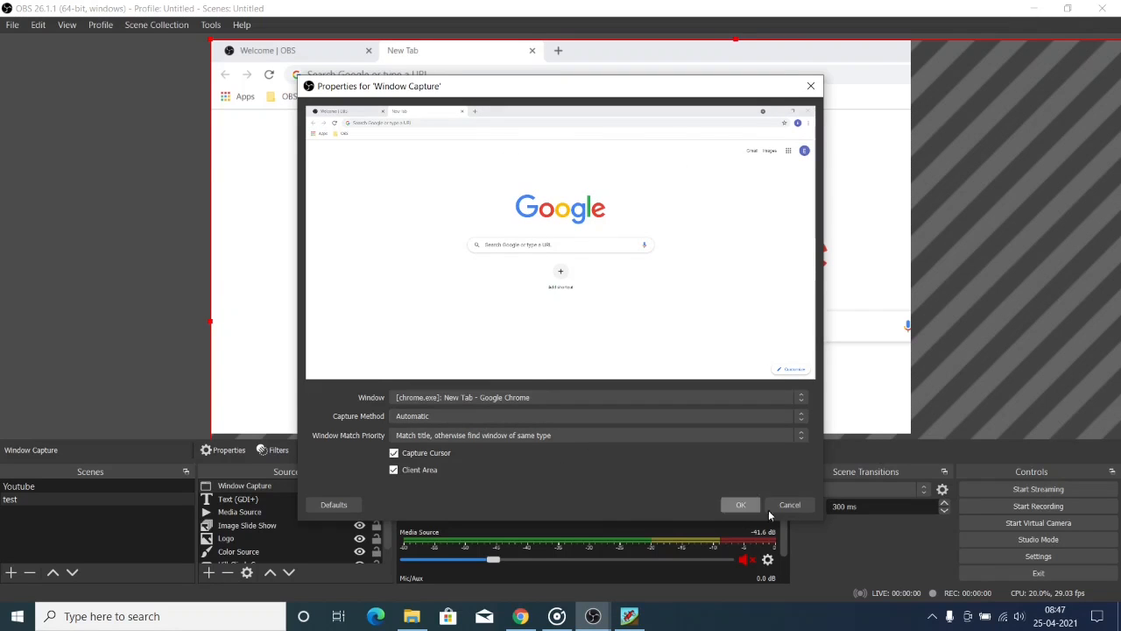
left_click(741, 504)
Shrink the Chrome window capture and place it over the media source in the canvas's upper-left corner
mouse_move(442, 101)
left_mouse_down()
mouse_move(804, 298)
mouse_move(405, 96)
mouse_move(446, 101)
left_mouse_up()
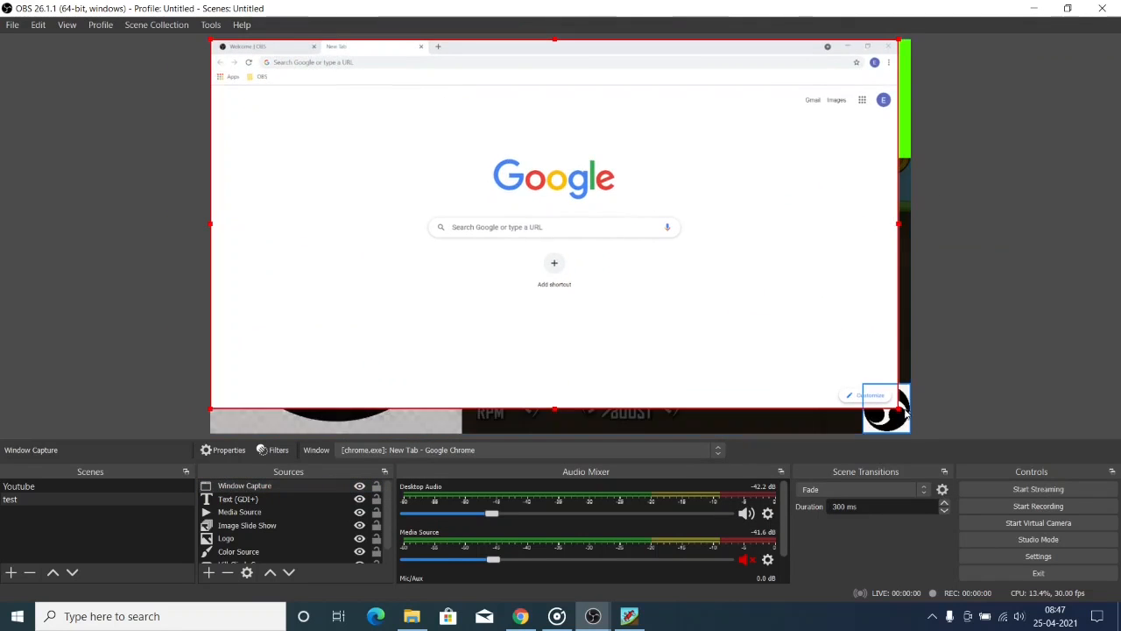
left_click_drag(897, 408, 862, 412)
left_click_drag(557, 263, 558, 272)
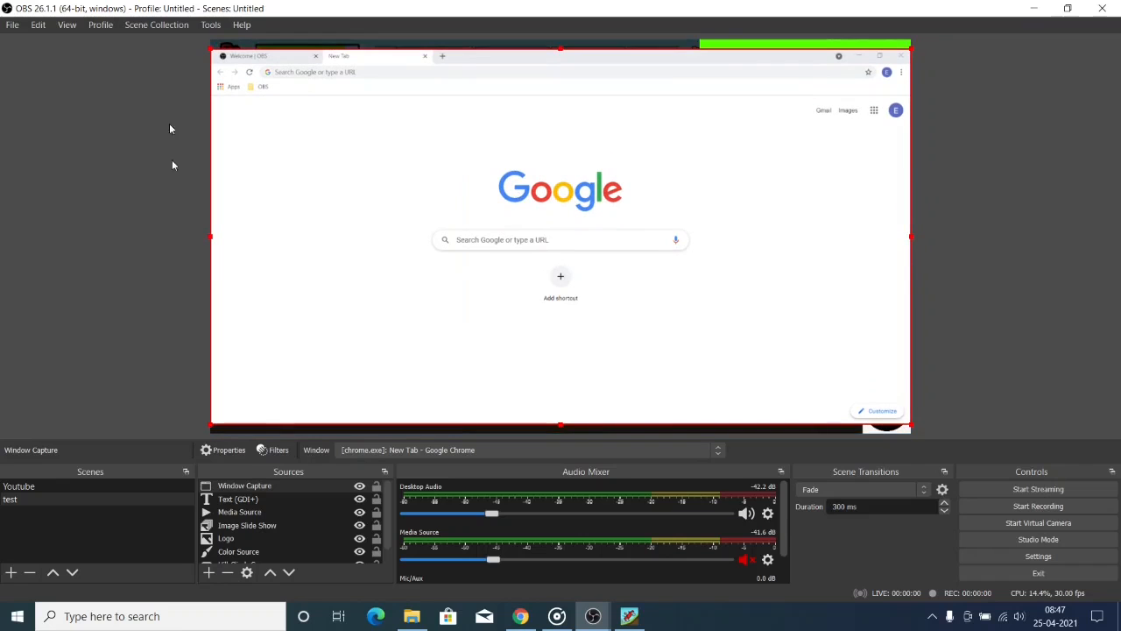
left_click(211, 47)
left_click(226, 60)
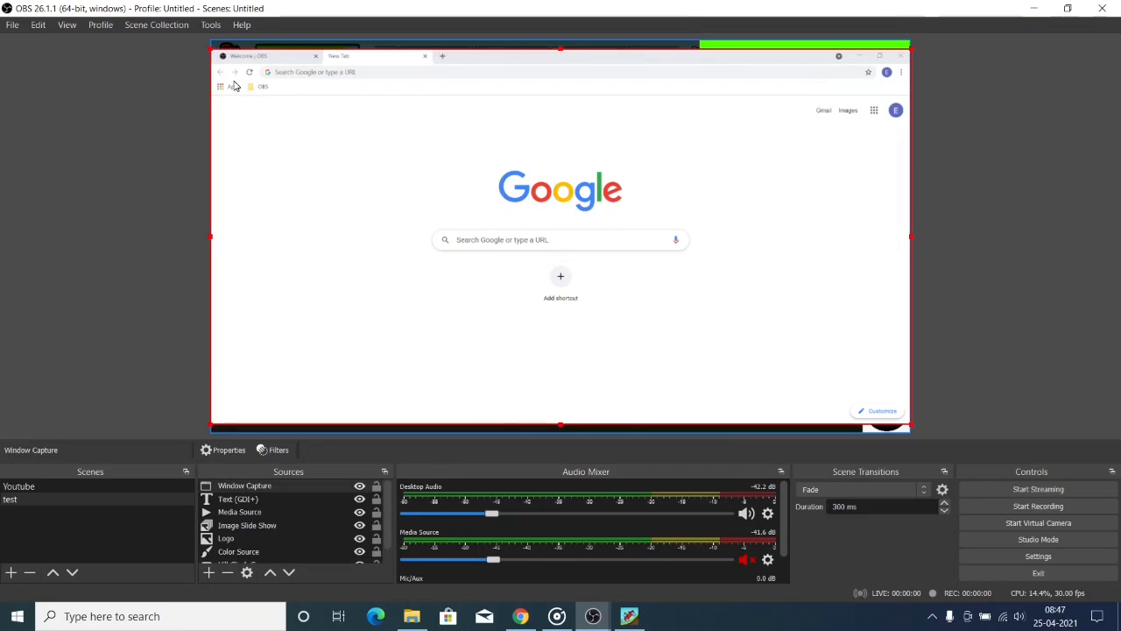
left_click_drag(211, 48, 521, 212)
left_click_drag(703, 270, 388, 109)
left_click_drag(598, 54, 380, 74)
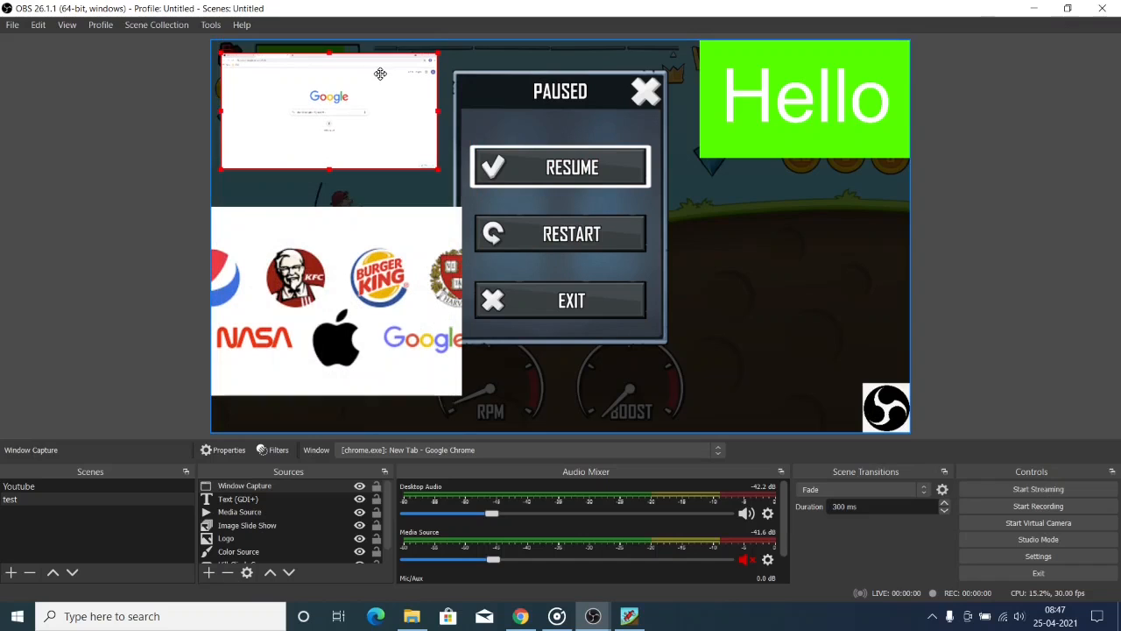
Switch to Chrome, show the "Welcome | OBS" page in the captured window, and return to OBS
left_click(510, 614)
left_click(119, 9)
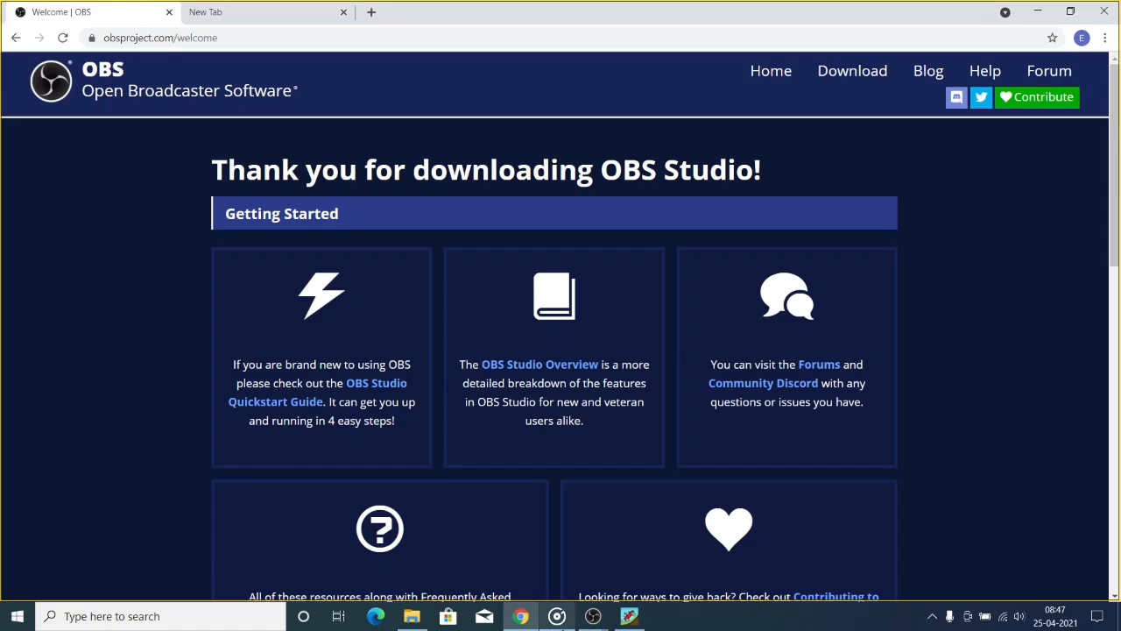
left_click(592, 615)
left_click(674, 552)
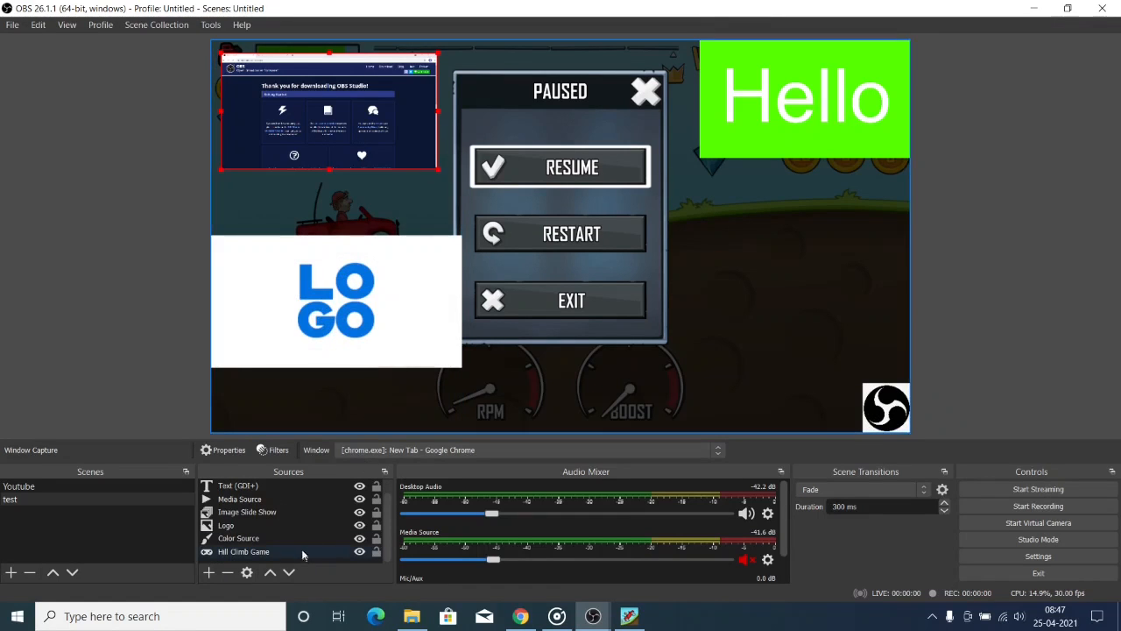
Add a new group named "Group 1" to the scene's sources
left_click(207, 572)
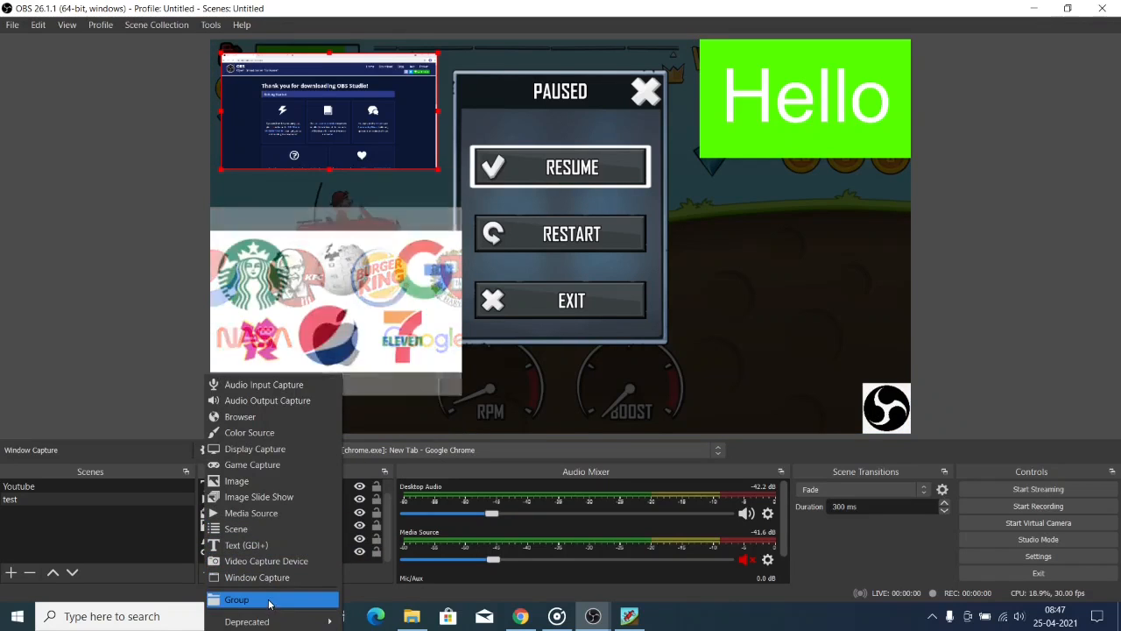
left_click(269, 600)
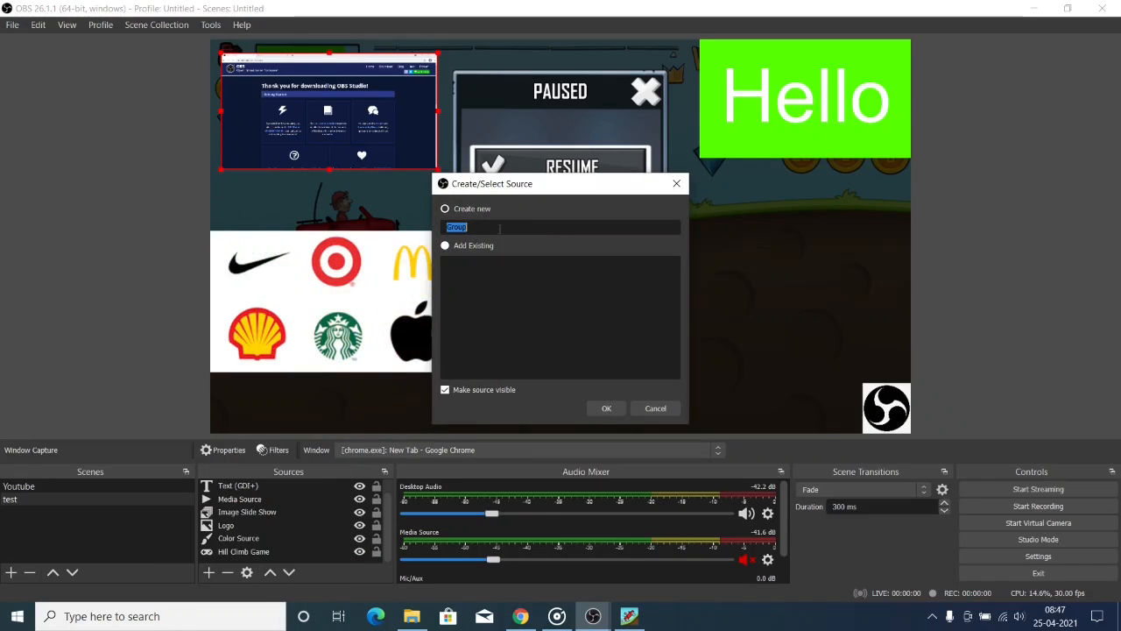
type("1")
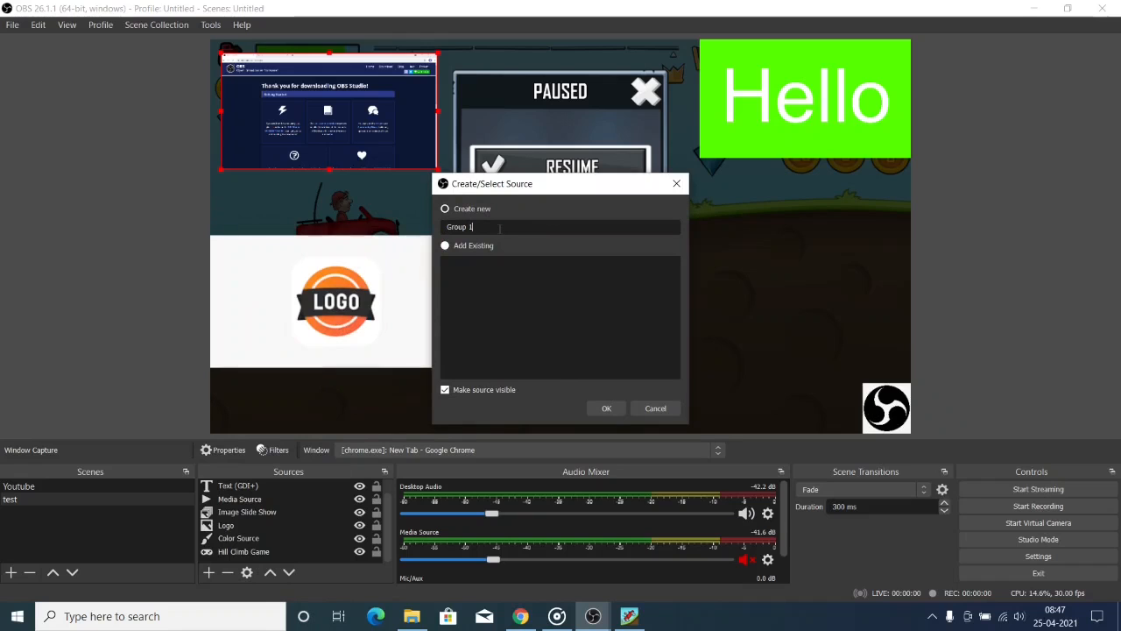
left_click(607, 408)
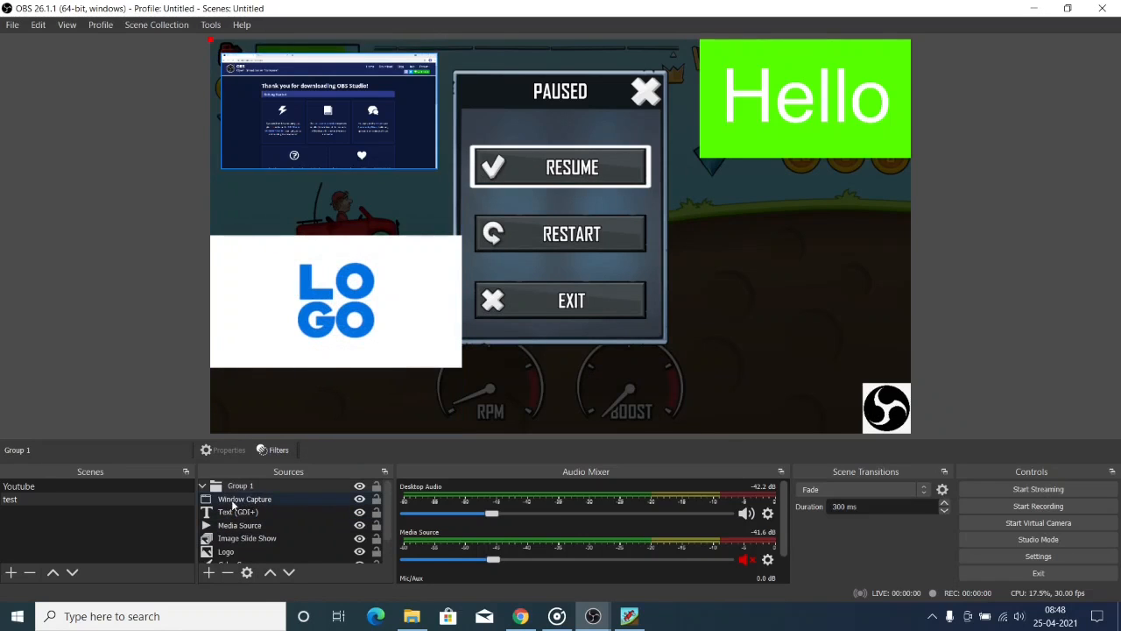
Move the Window Capture, Text (GDI+) and Media Source into Group 1 and collapse the group
left_click(237, 499)
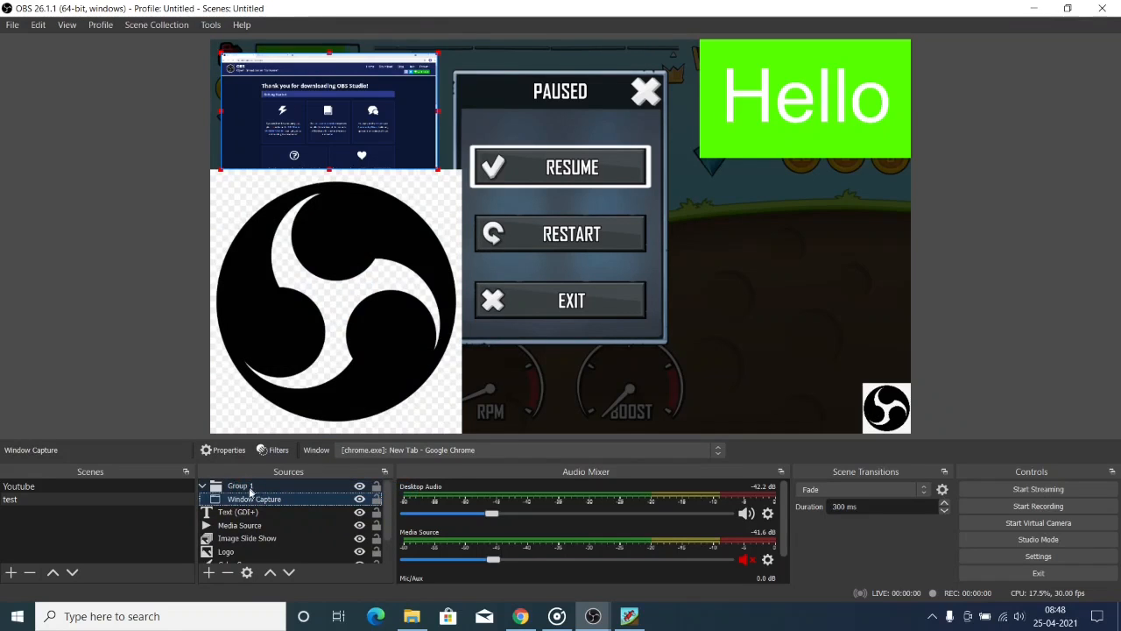
left_click(256, 508)
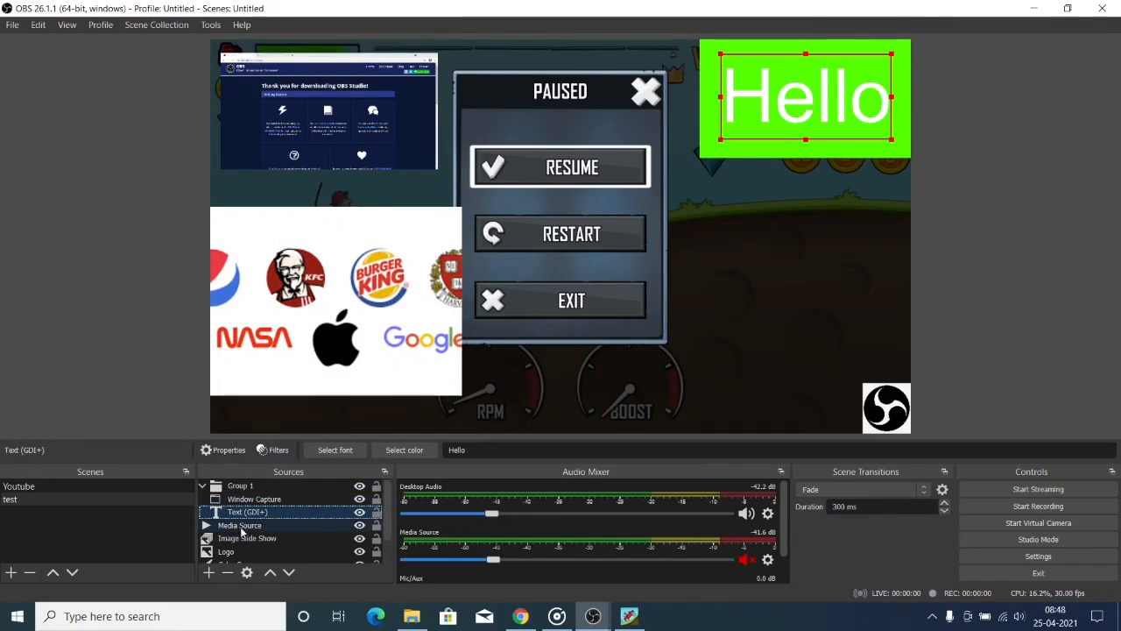
left_click(242, 528)
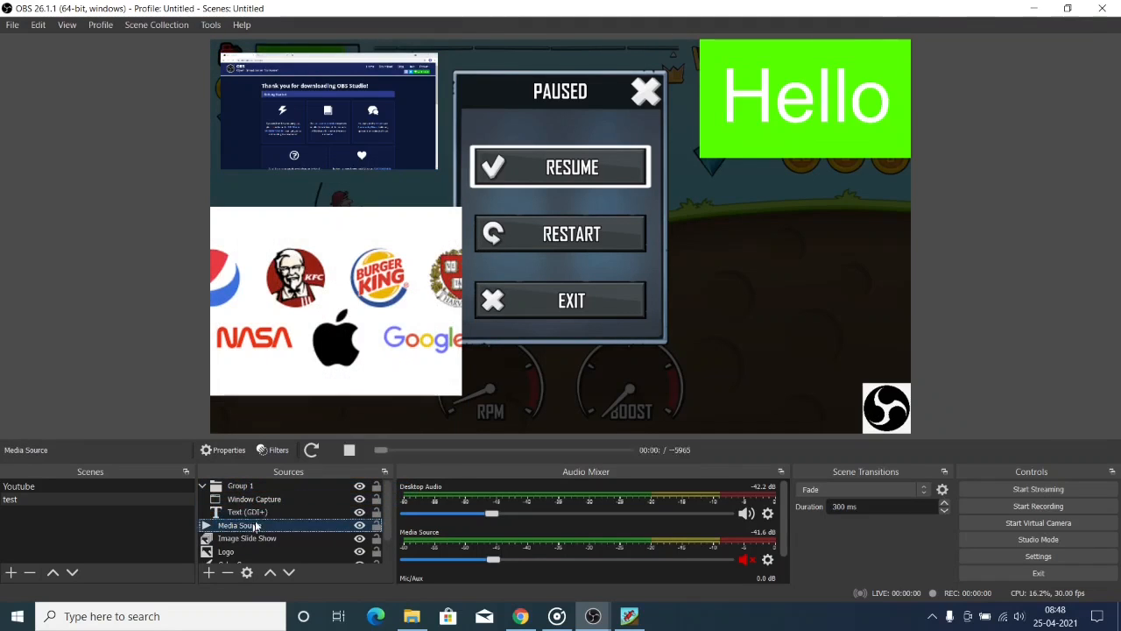
left_click(202, 485)
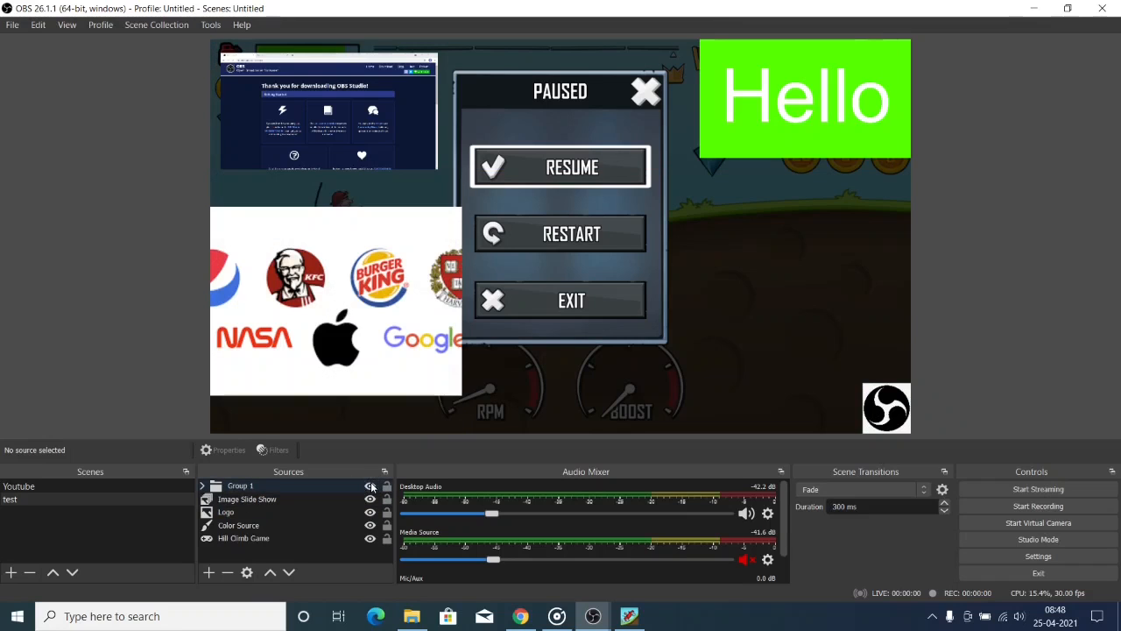
Hide the whole Group 1 in the scene and expand its list of sources
left_click(370, 487)
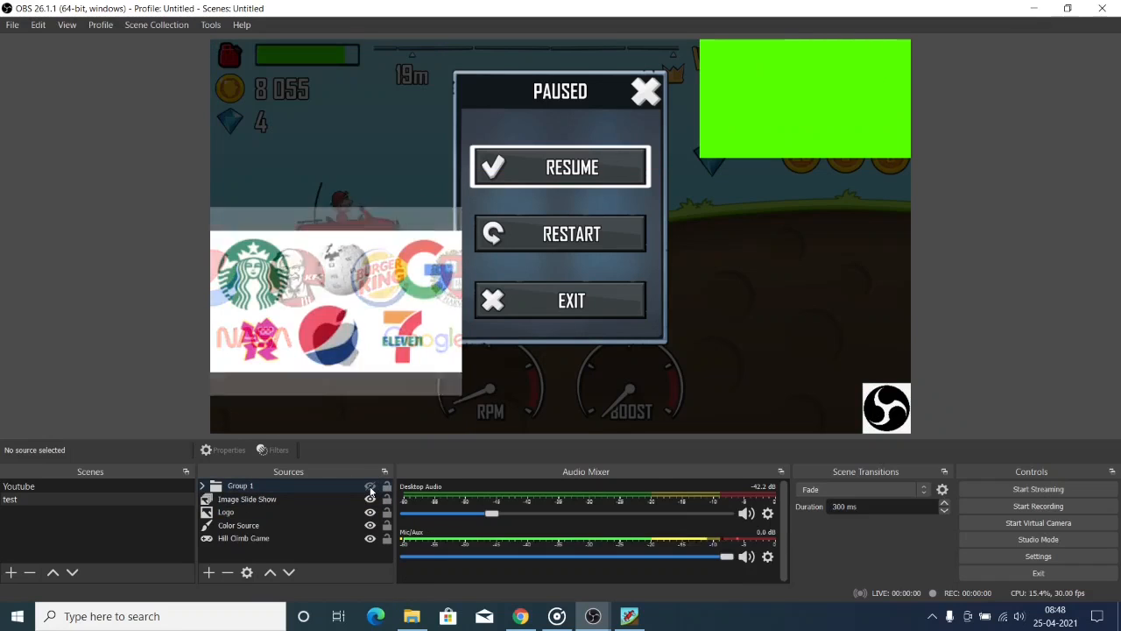
left_click(203, 486)
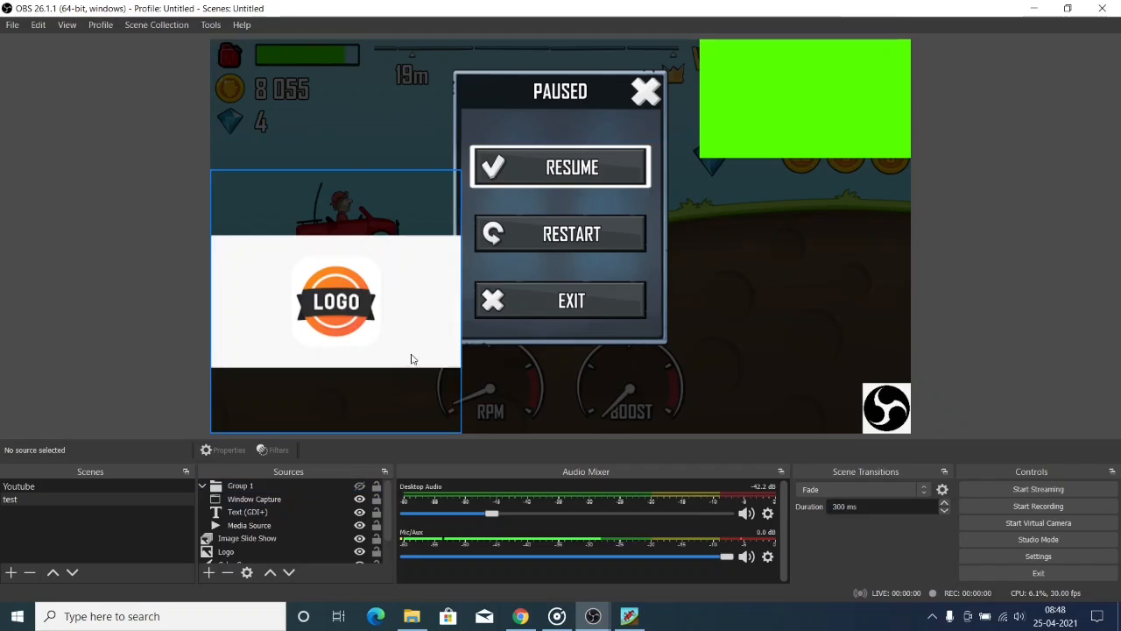
scroll(285, 544, "down", 1)
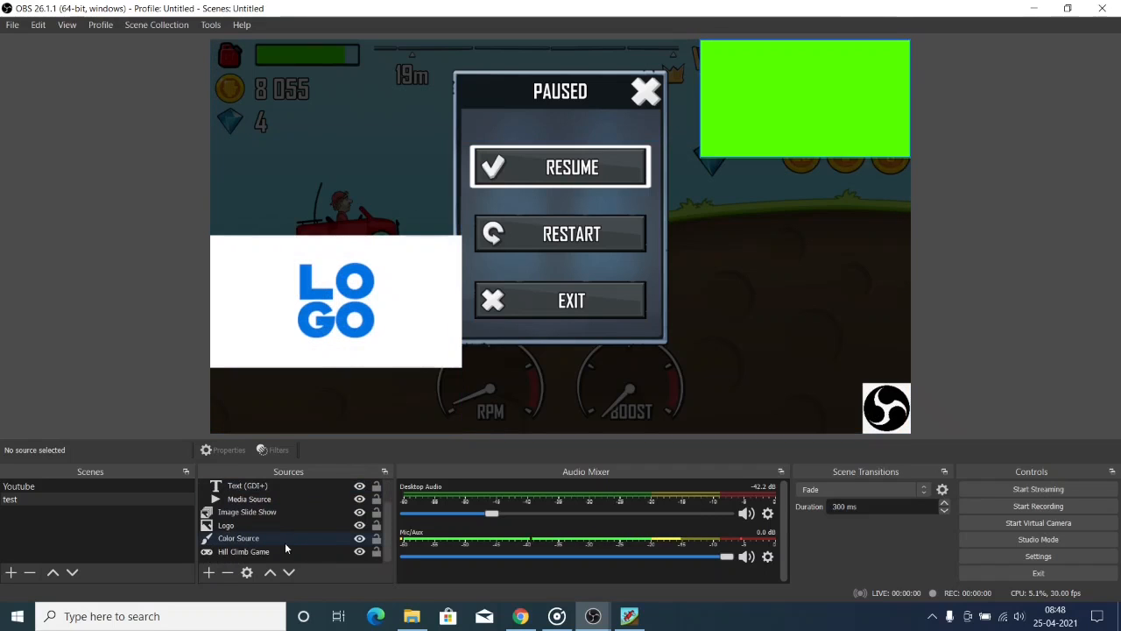
scroll(306, 530, "up", 1)
scroll(289, 536, "down", 1)
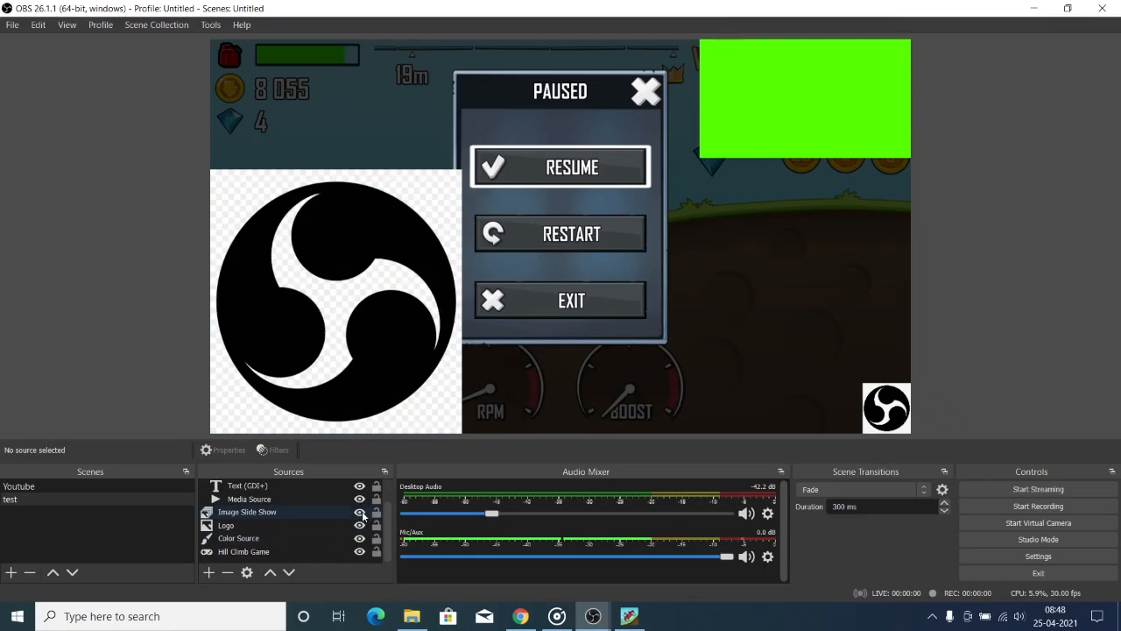
Hide the Image Slide Show and show it again, and make Group 1 visible
left_click(361, 514)
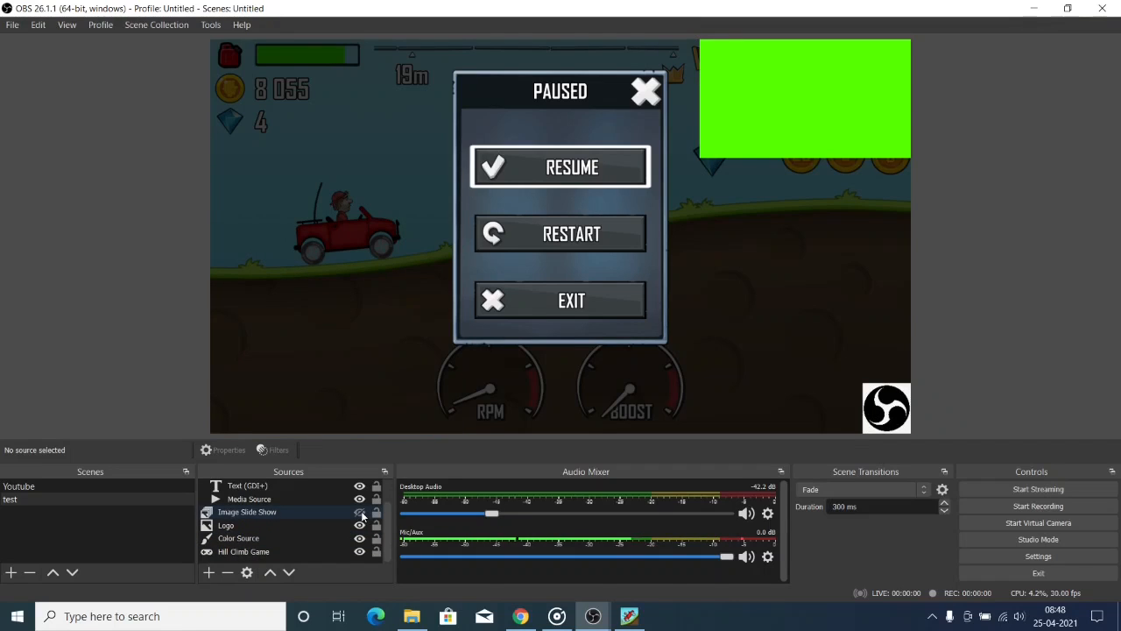
left_click(360, 513)
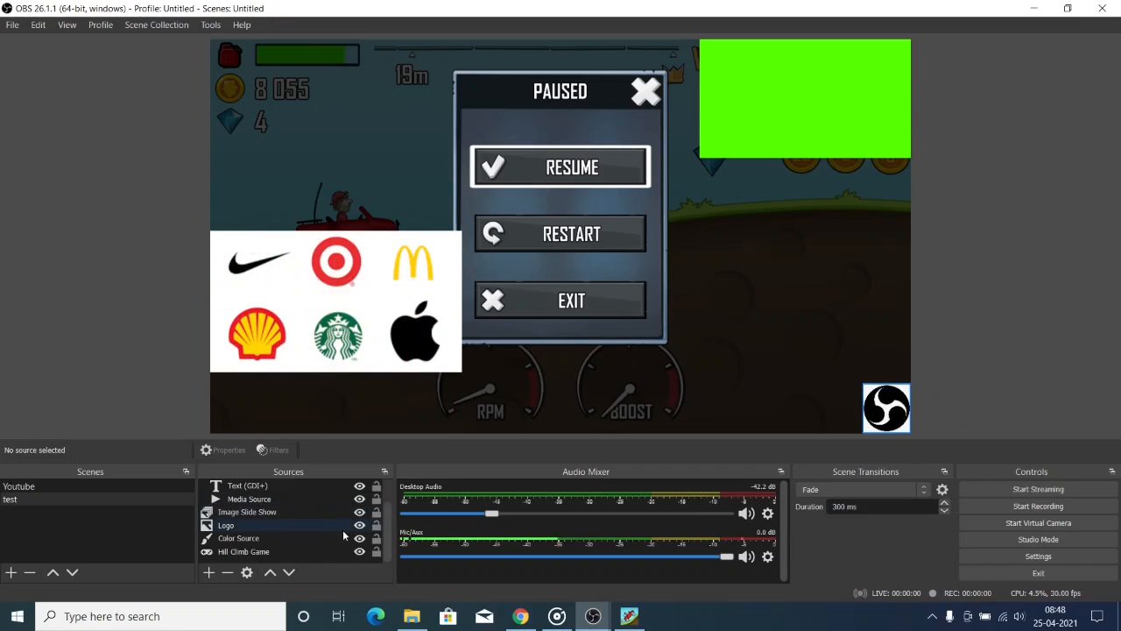
scroll(364, 522, "up", 1)
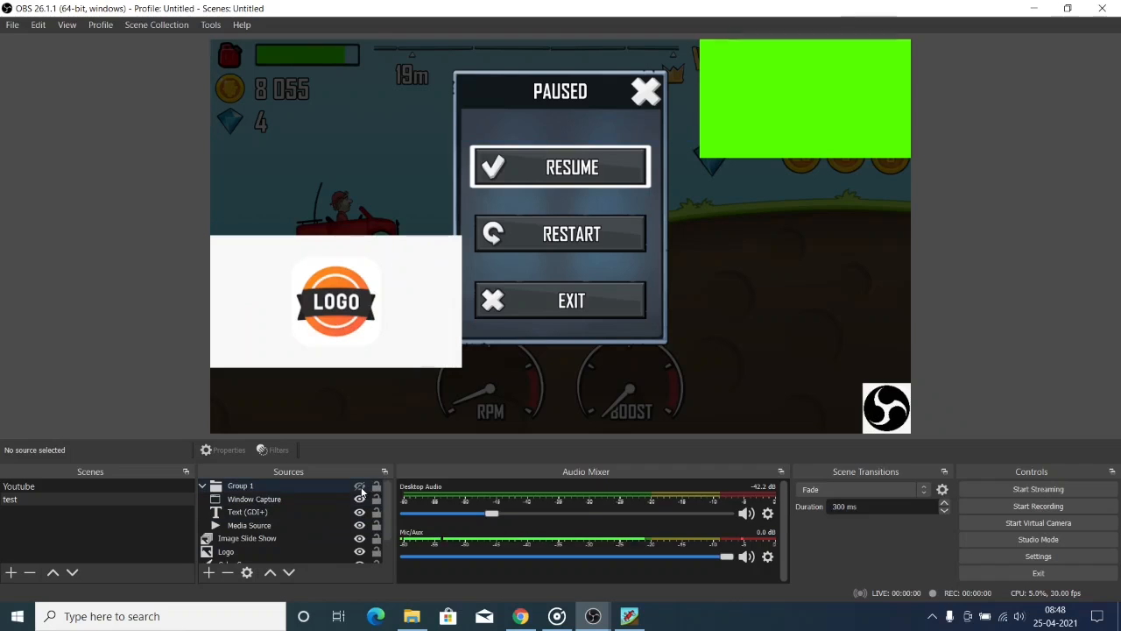
left_click(359, 487)
Select the green Color Source on the canvas and lock it
scroll(368, 526, "down", 1)
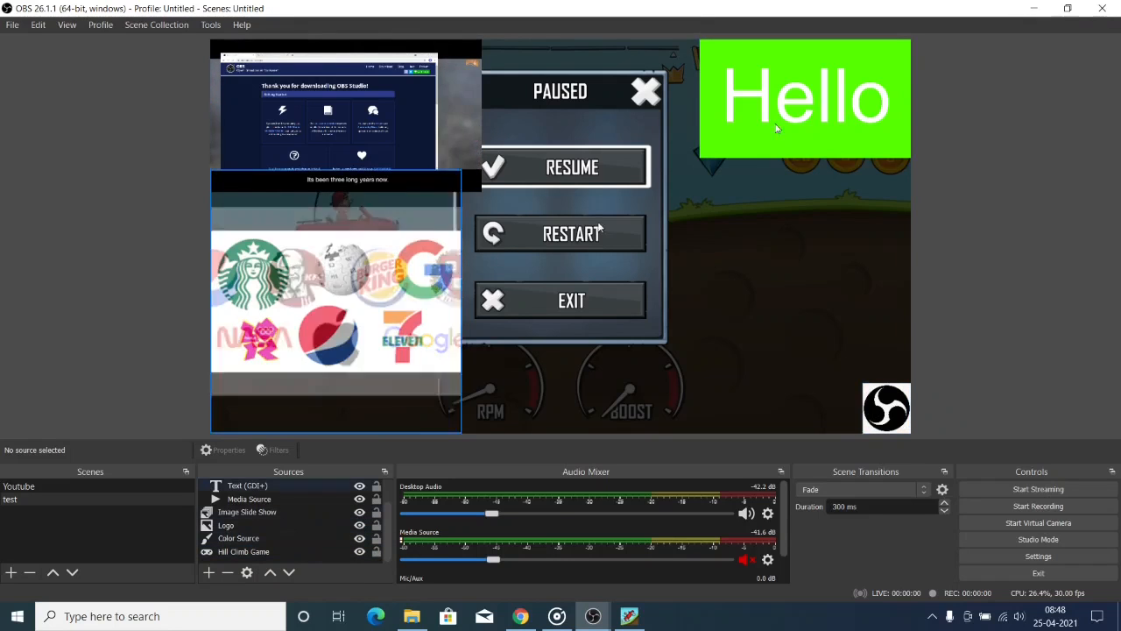
left_click(893, 93)
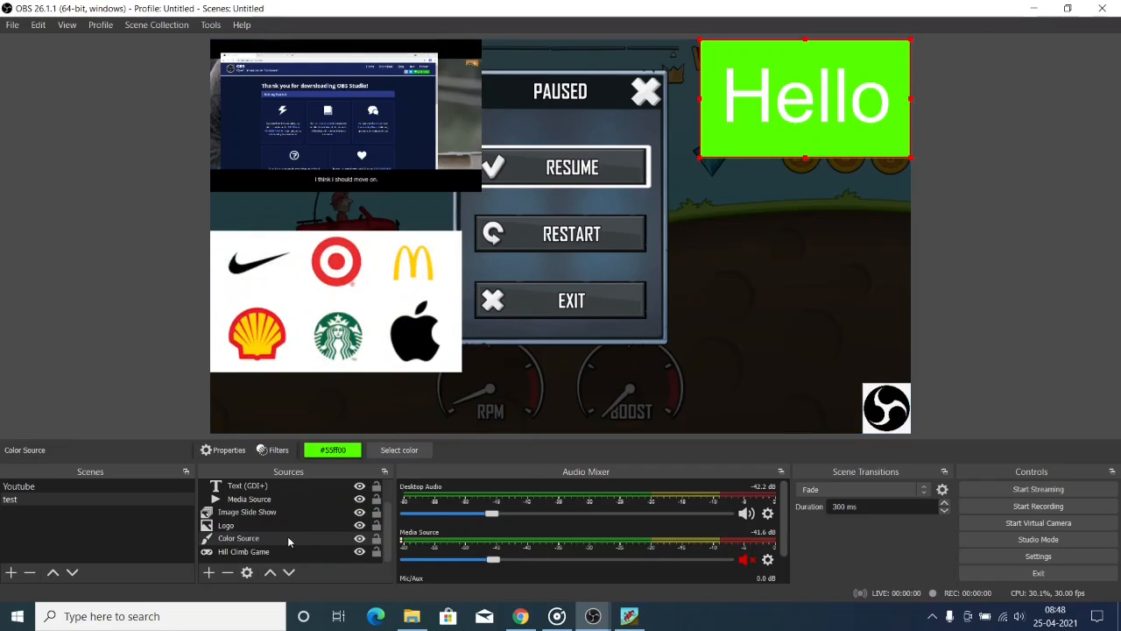
left_click(376, 538)
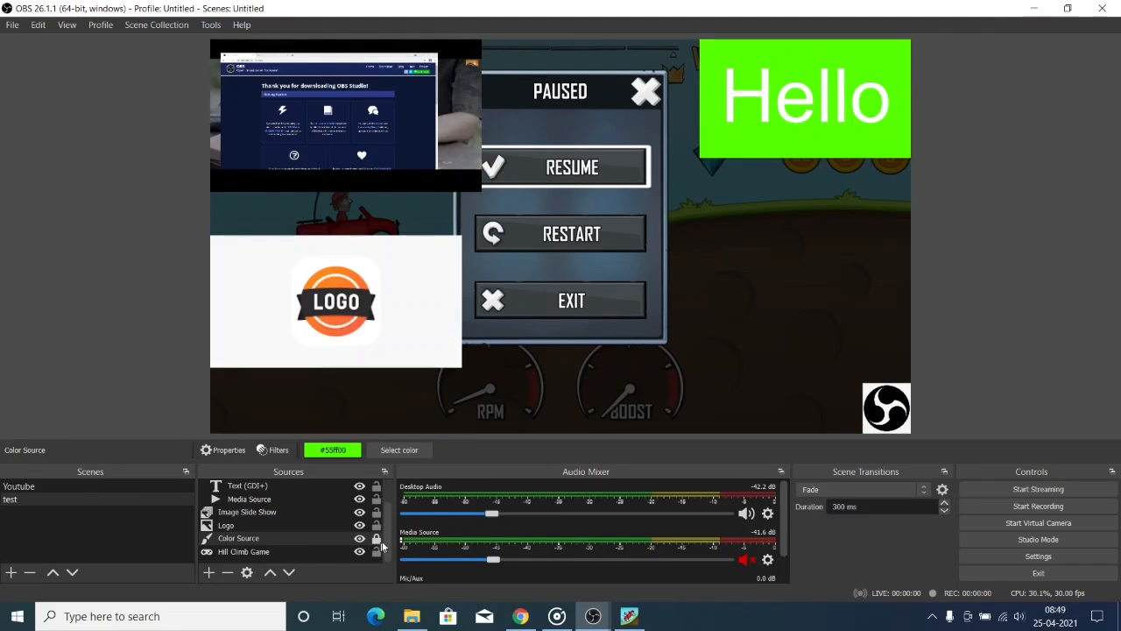
Try to select the locked Color Source on the canvas to test the lock
left_click(900, 61)
left_click(852, 61)
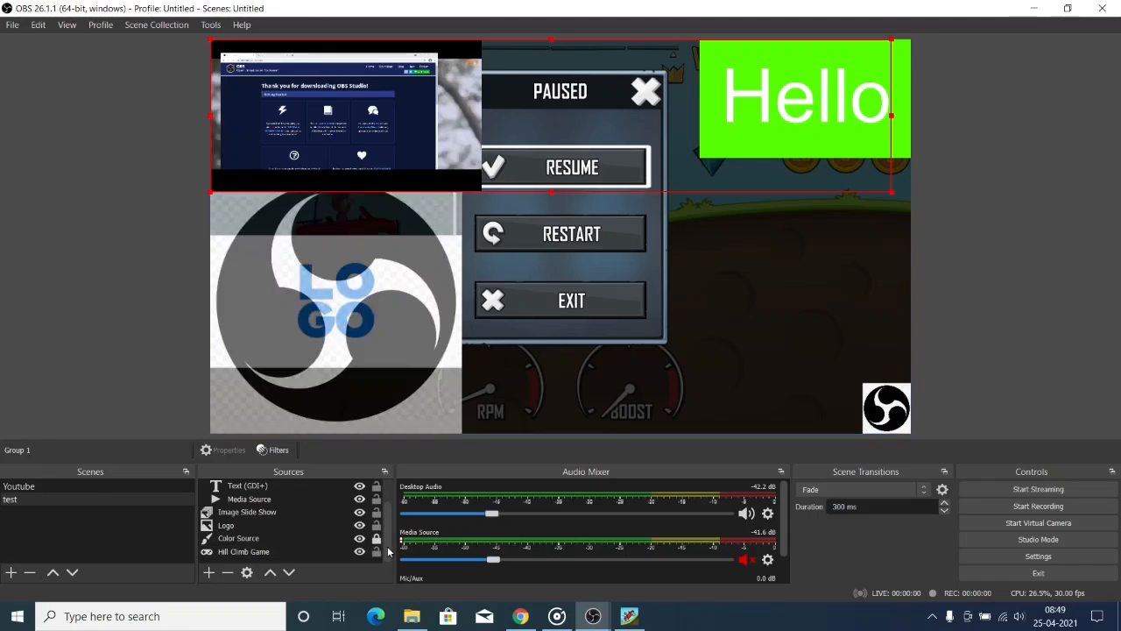
left_click(263, 538)
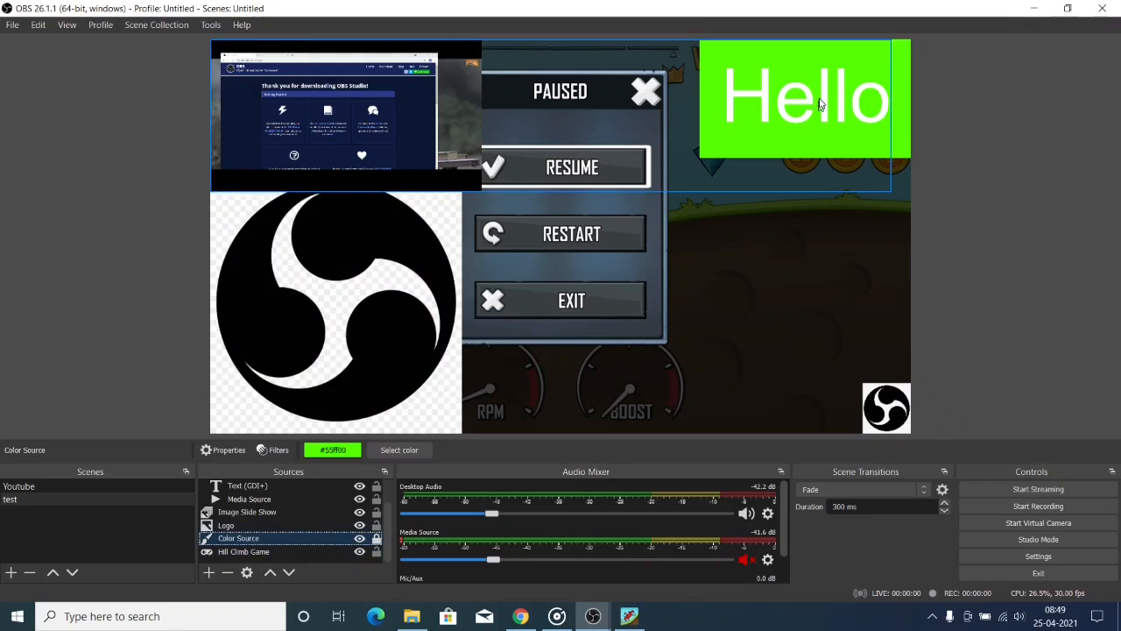
left_click(894, 90)
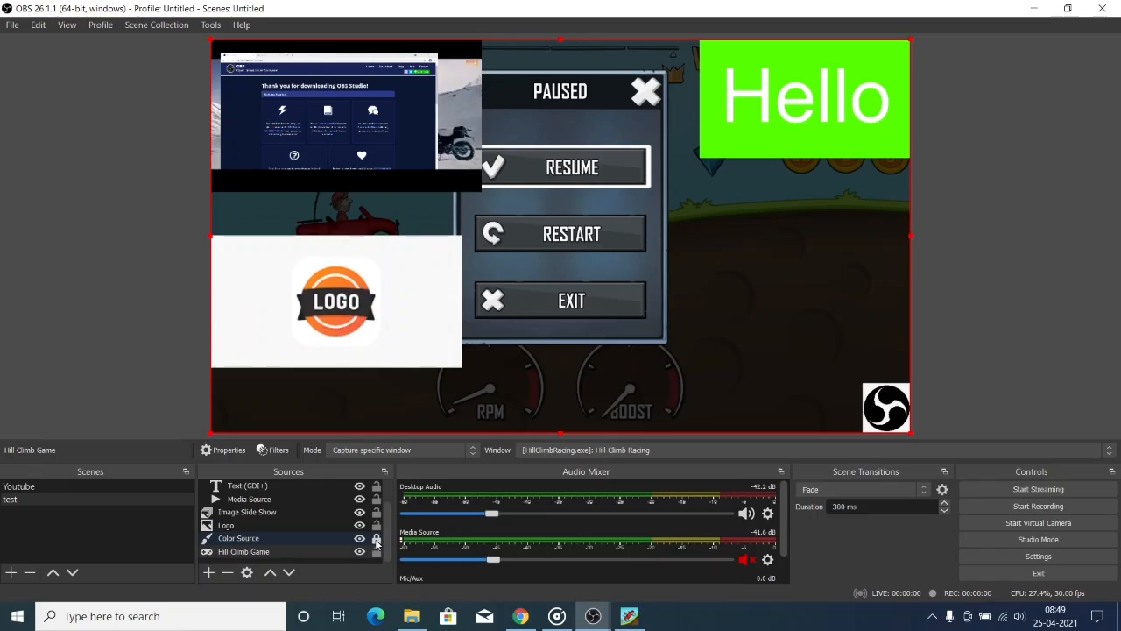
Check the Mic/Aux channel in the audio mixer and switch to the Youtube scene
scroll(455, 535, "down", 1)
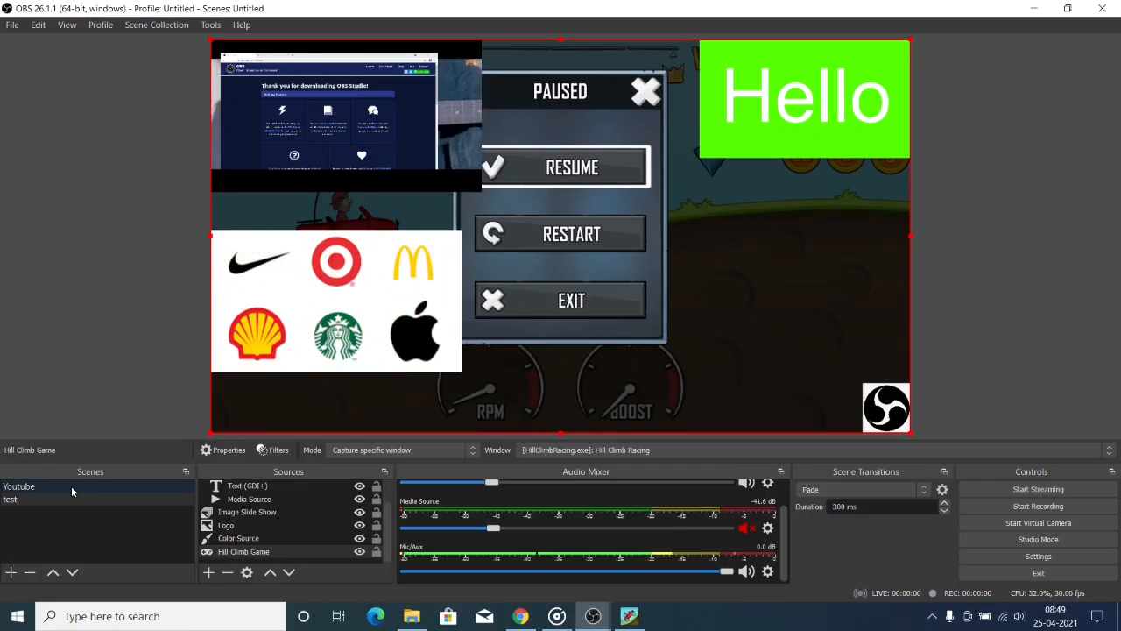
left_click(71, 485)
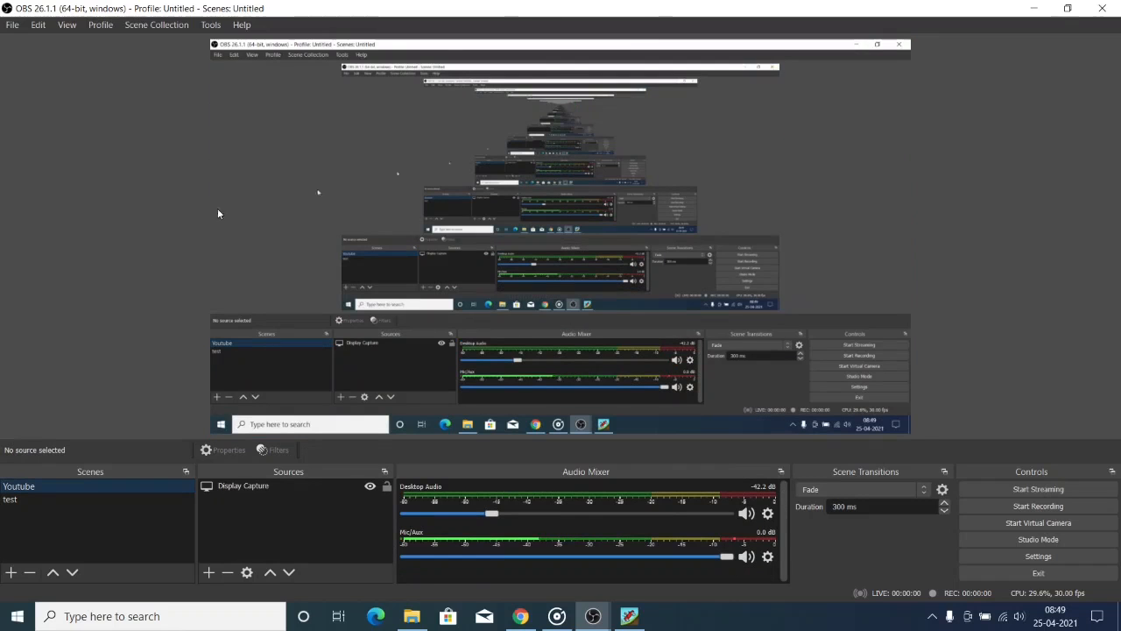
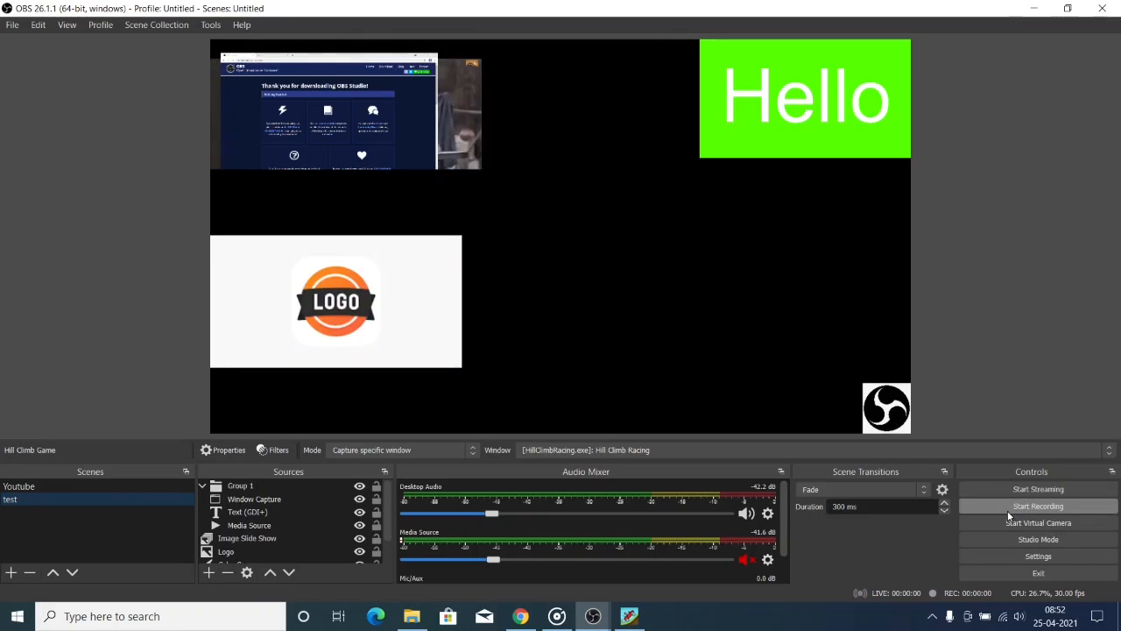
Start a recording of the test scene, pause it while switching to the Youtube scene, and resume recording
left_click(1008, 515)
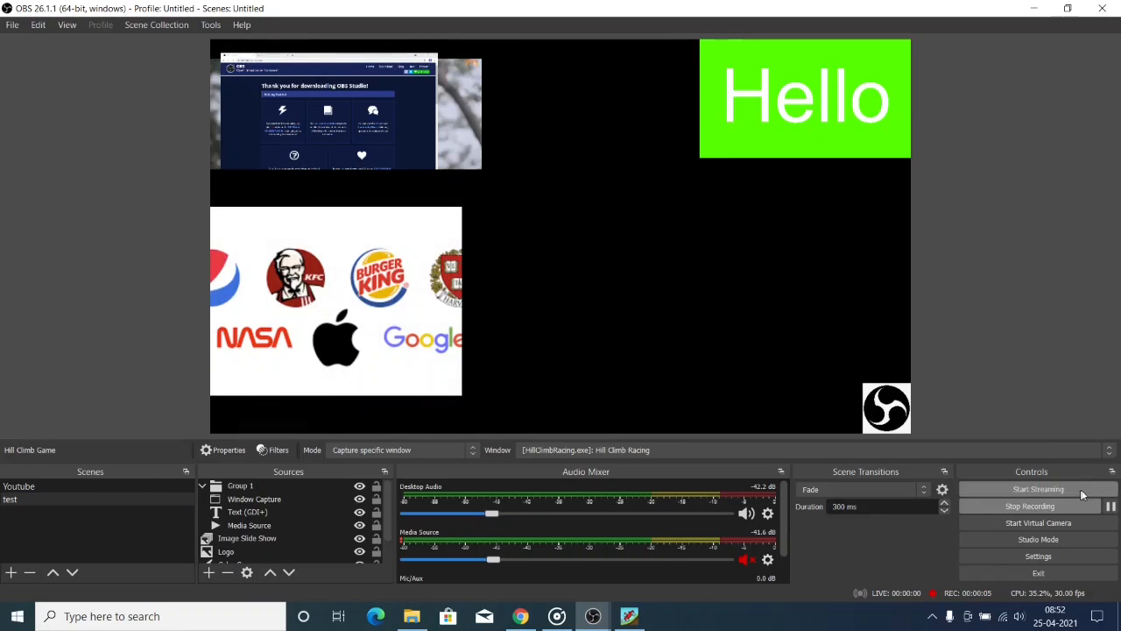
left_click(1110, 506)
left_click(134, 486)
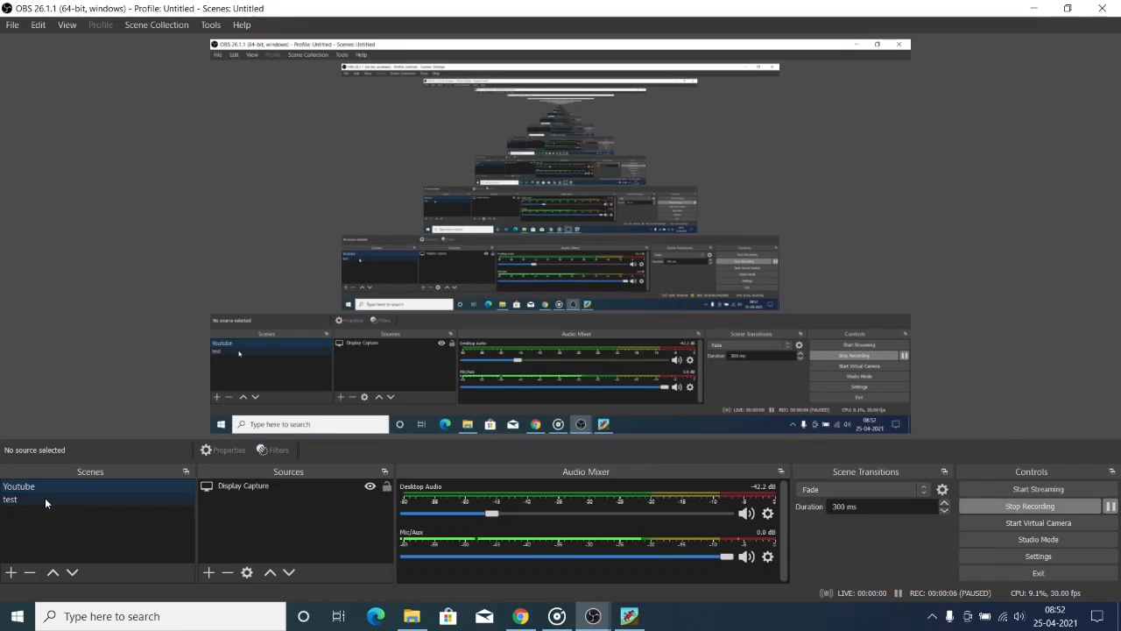
left_click(1110, 506)
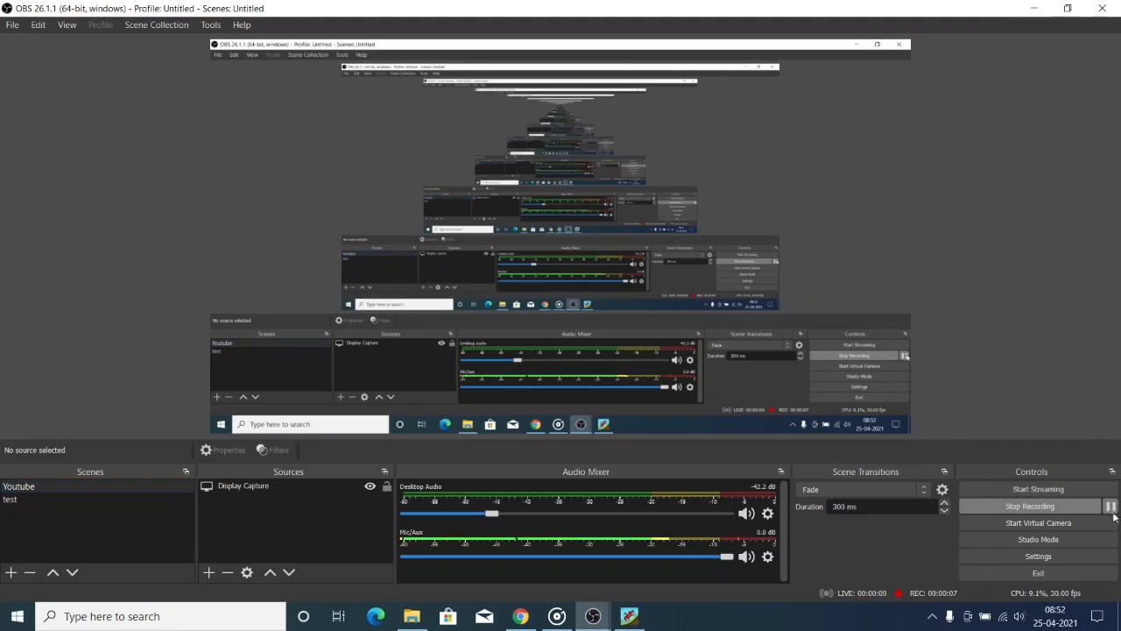
Switch back to the test scene, check its audio levels, and stop the recording
left_click(49, 498)
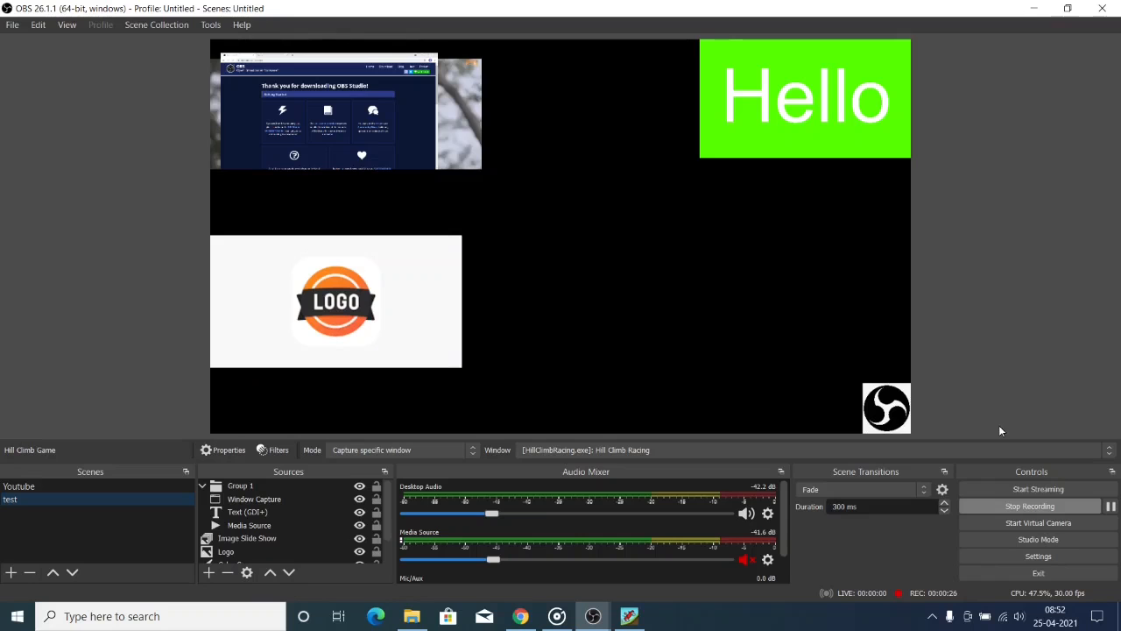
scroll(708, 531, "down", 1)
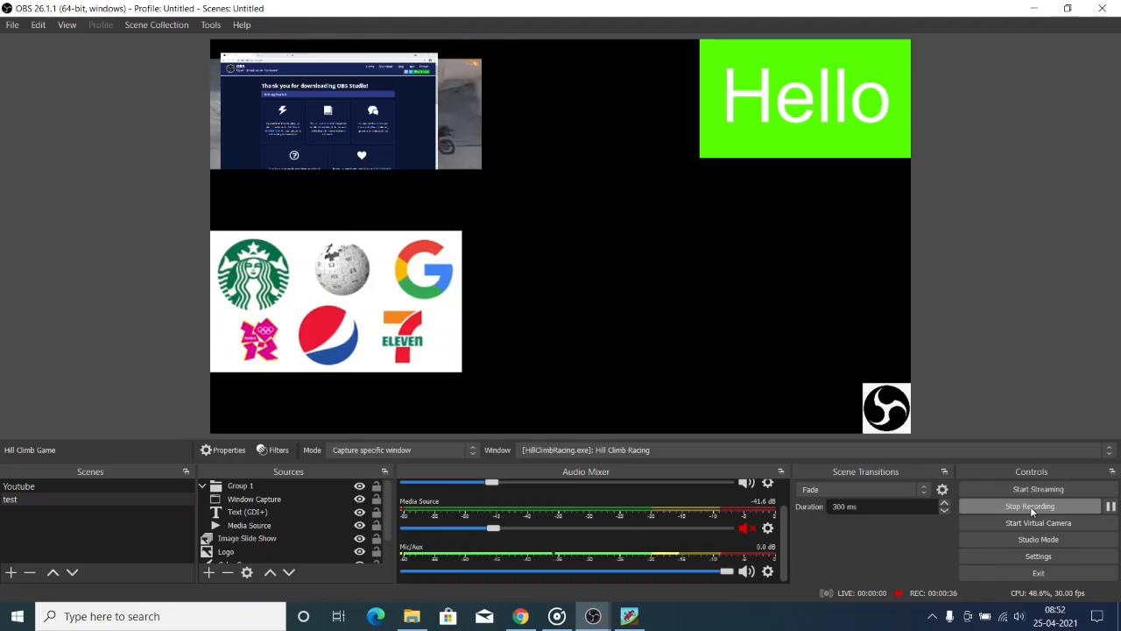
left_click(1030, 506)
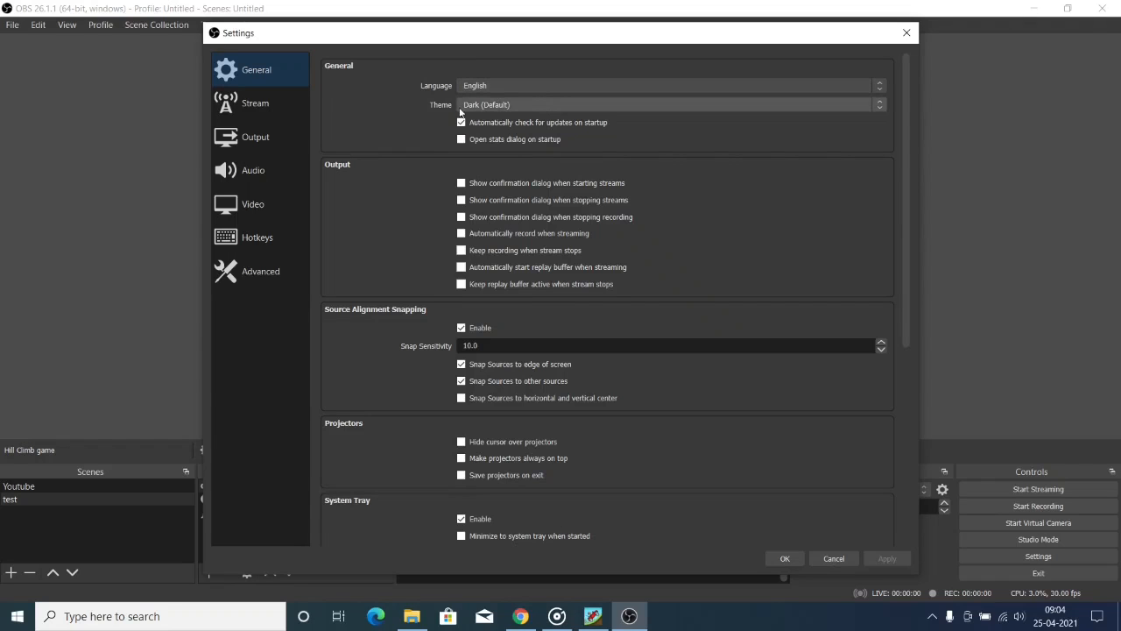
Examine the available interface themes in the General settings, keeping Dark (Default)
left_click(537, 109)
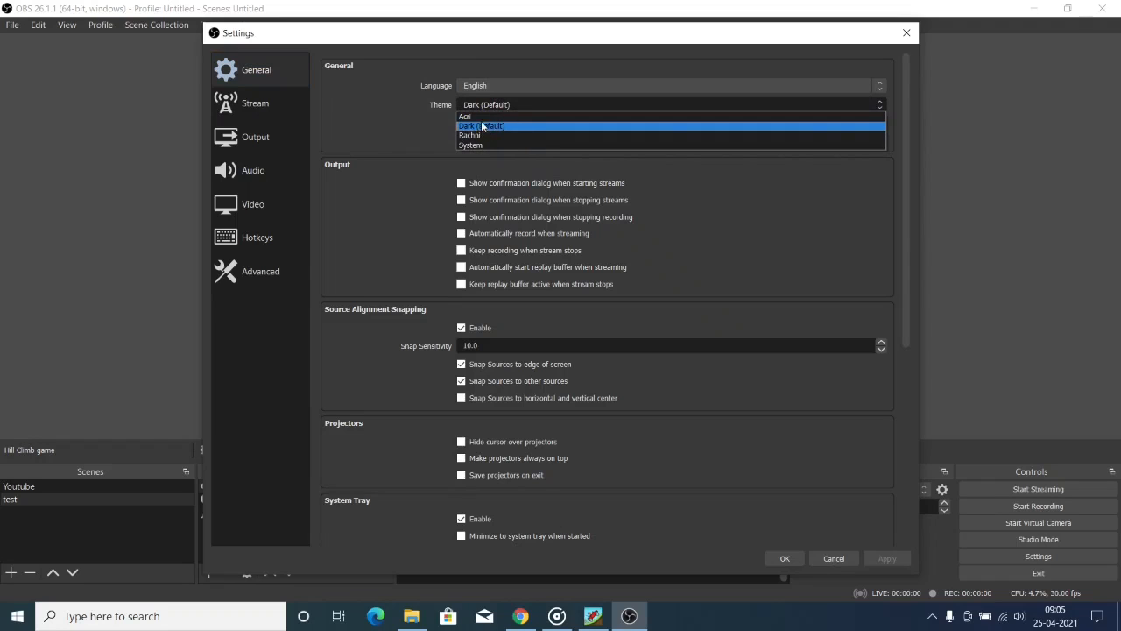
left_click(418, 126)
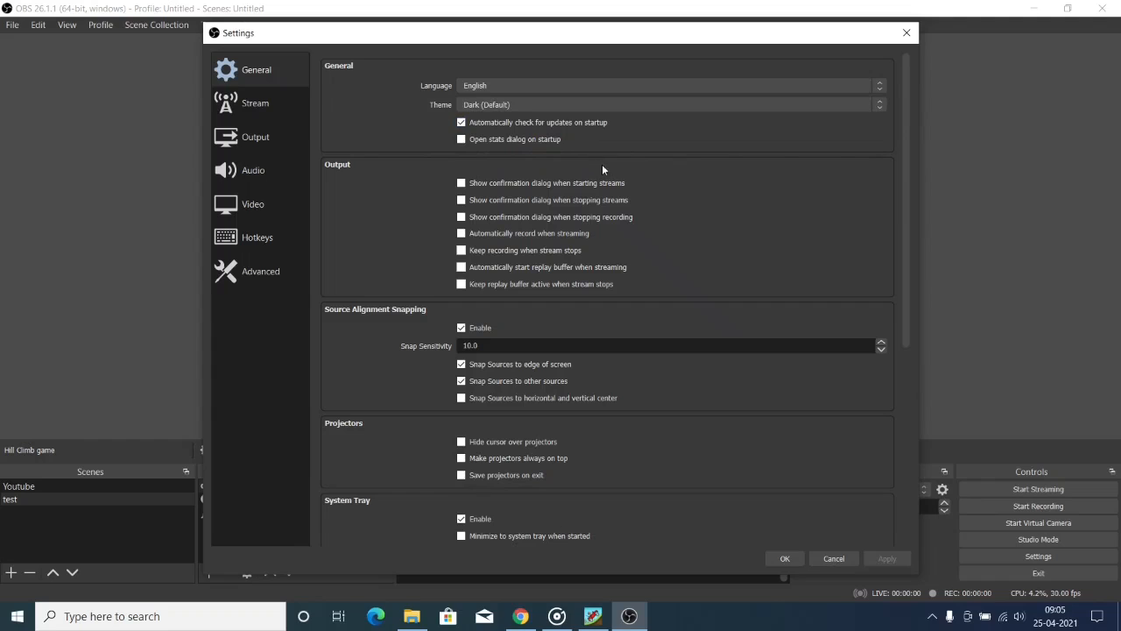
left_click(558, 103)
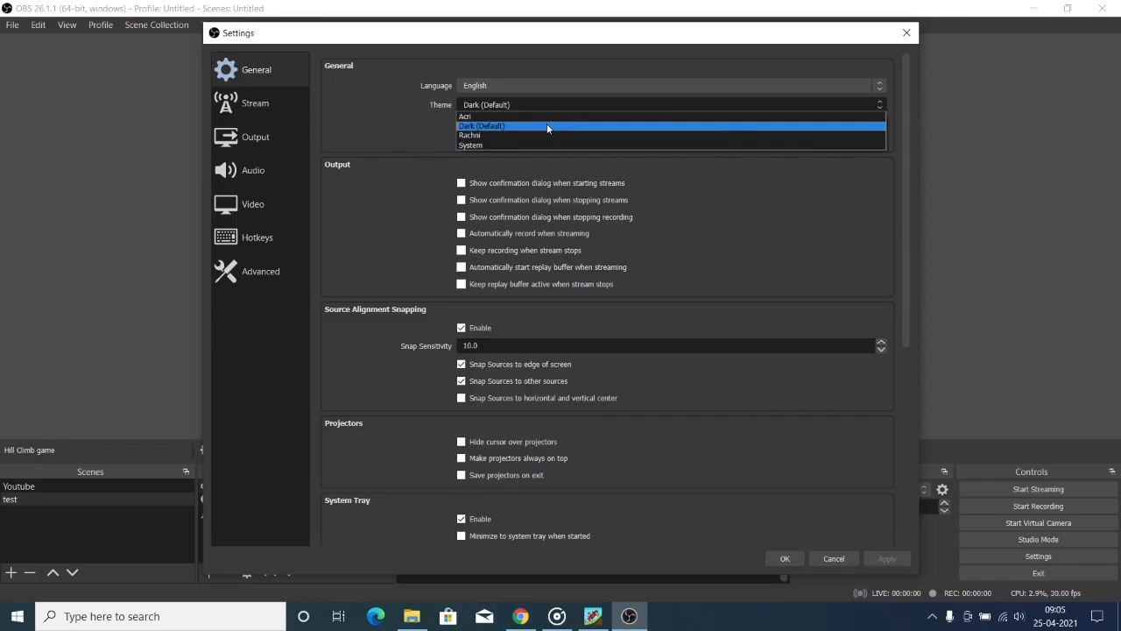
left_click(452, 133)
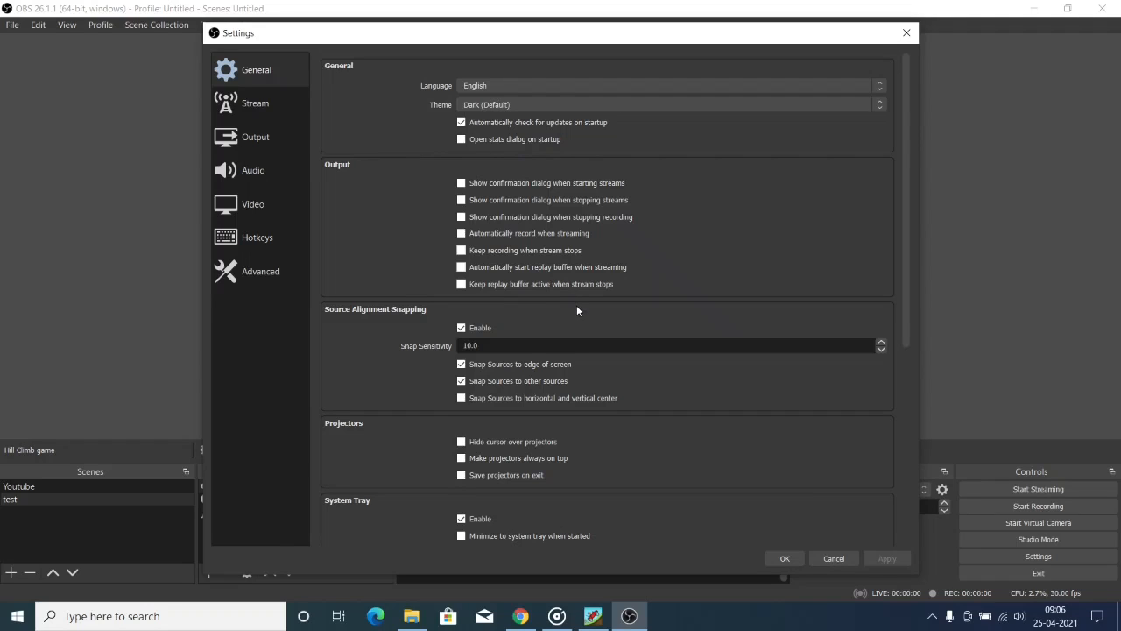
Cancel the settings after viewing Source Alignment Snapping and move the Browser source to the canvas's upper-right corner
scroll(576, 305, "down", 1)
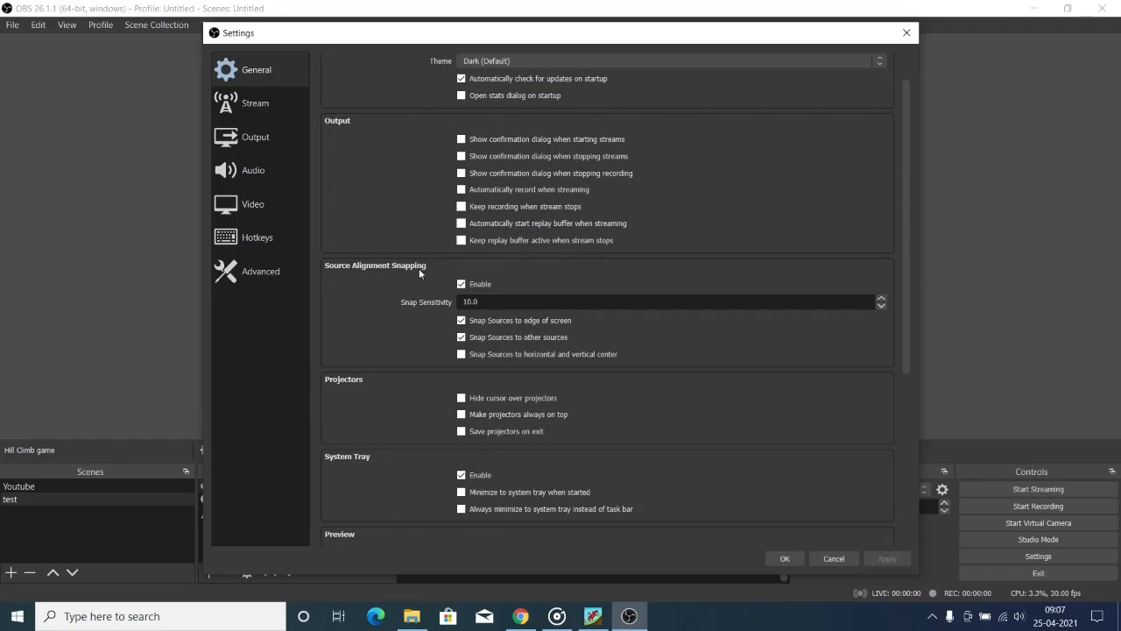
left_click(148, 218)
left_click(842, 560)
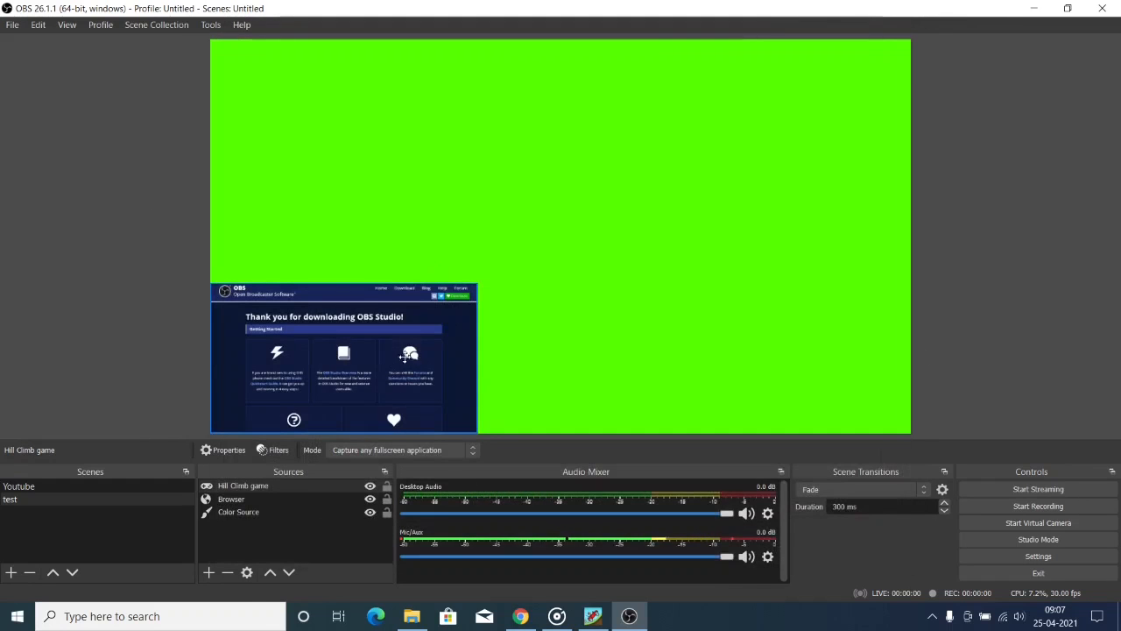
left_click_drag(408, 316, 821, 85)
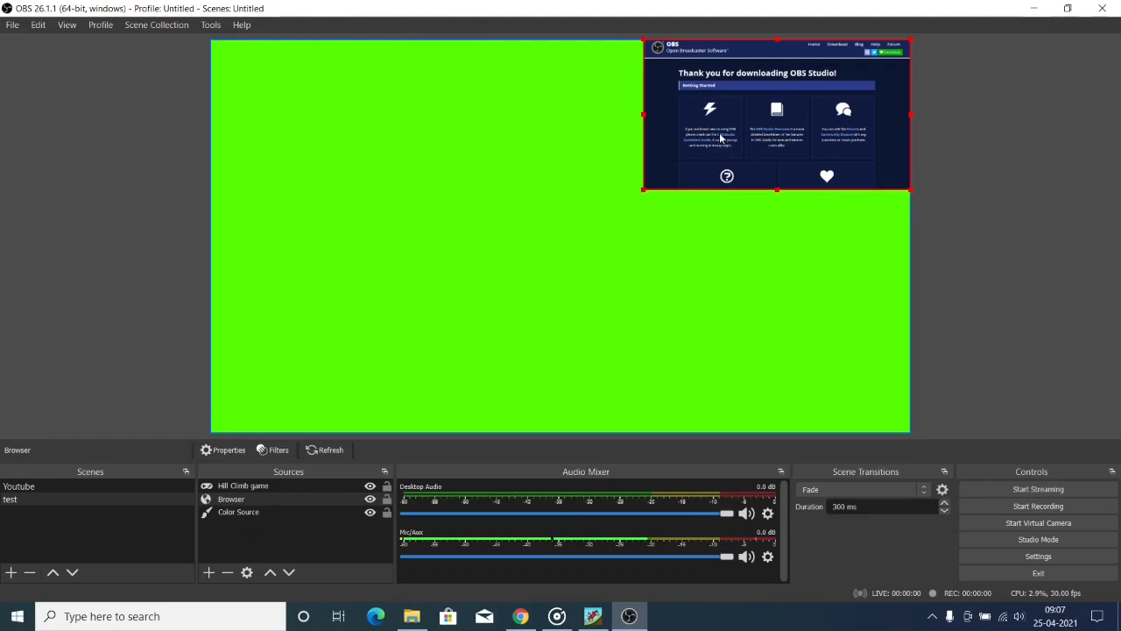
Reopen the General settings and examine the Source Alignment Snapping options
left_click(1017, 556)
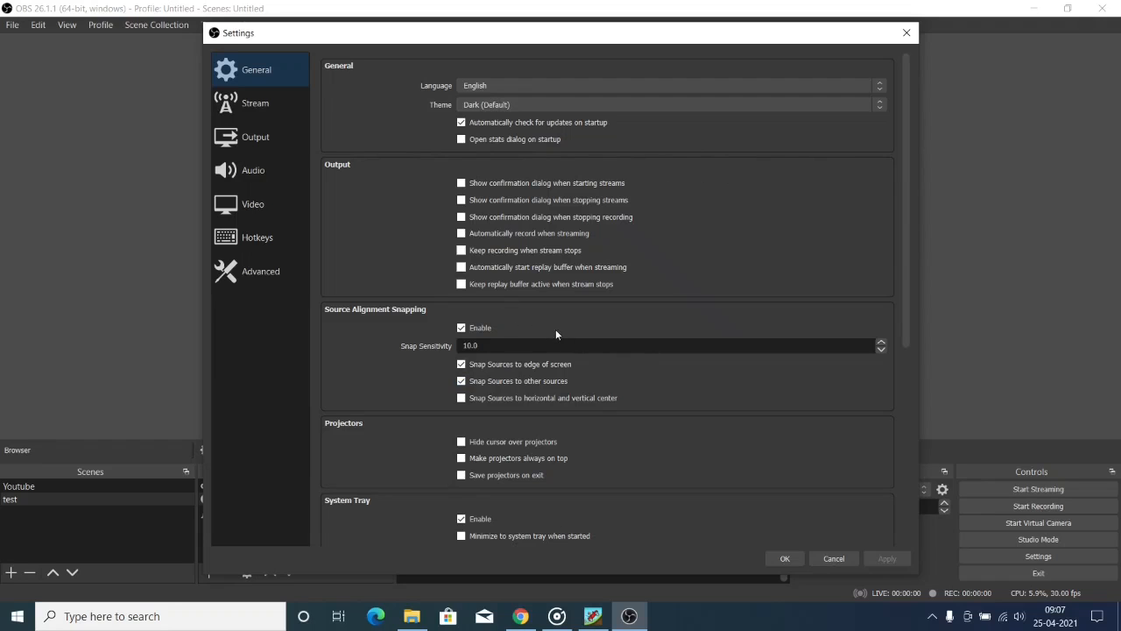
scroll(606, 335, "down", 1)
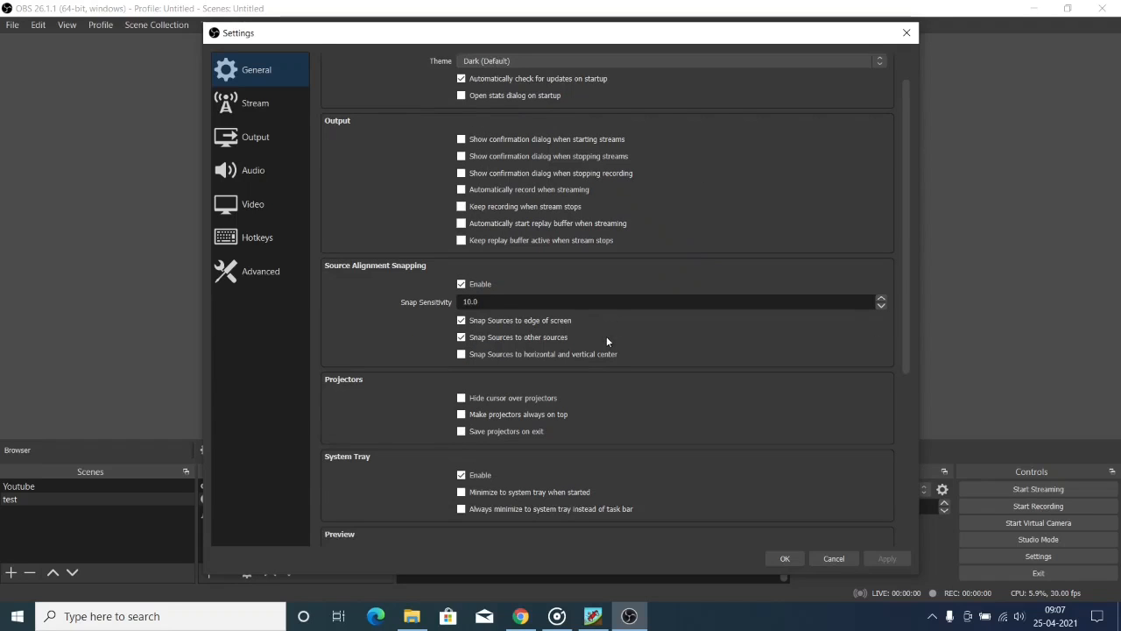
Examine the General settings from Projectors and System Tray through Preview, Importers, Studio Mode and Multiview, and cancel the settings
scroll(388, 430, "down", 2)
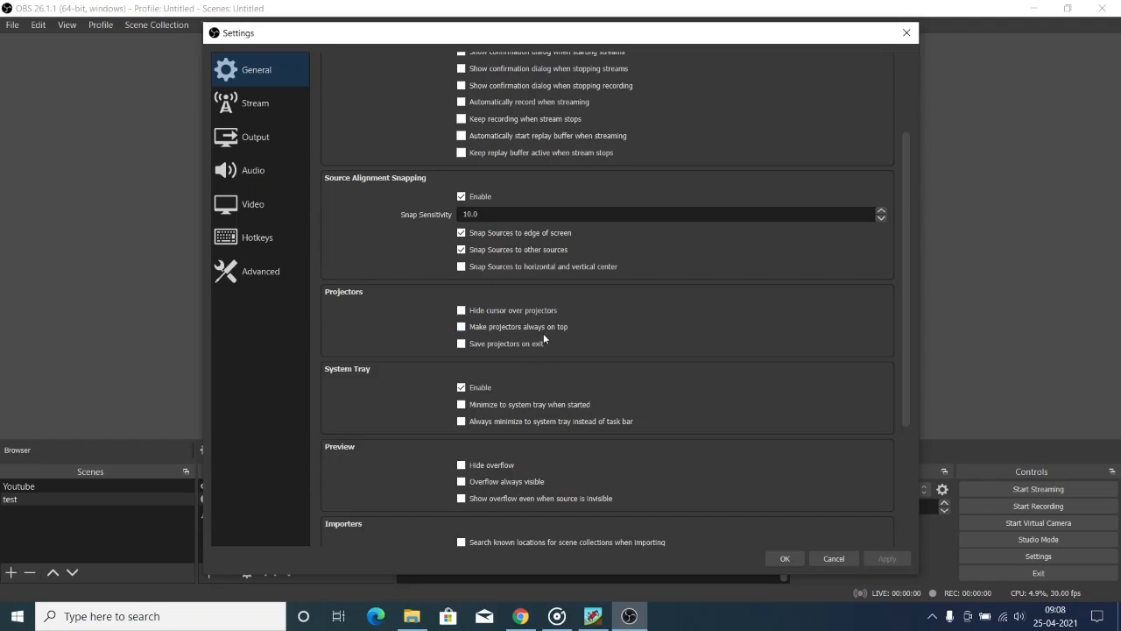
scroll(543, 333, "down", 3)
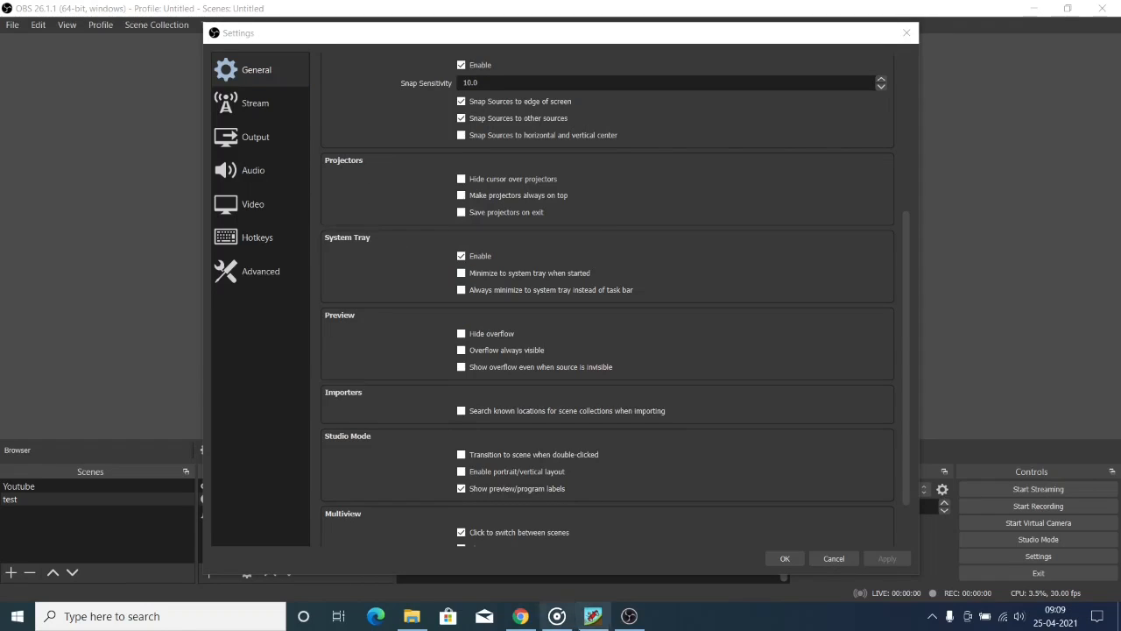
mouse_move(629, 616)
left_click(933, 619)
left_click(856, 628)
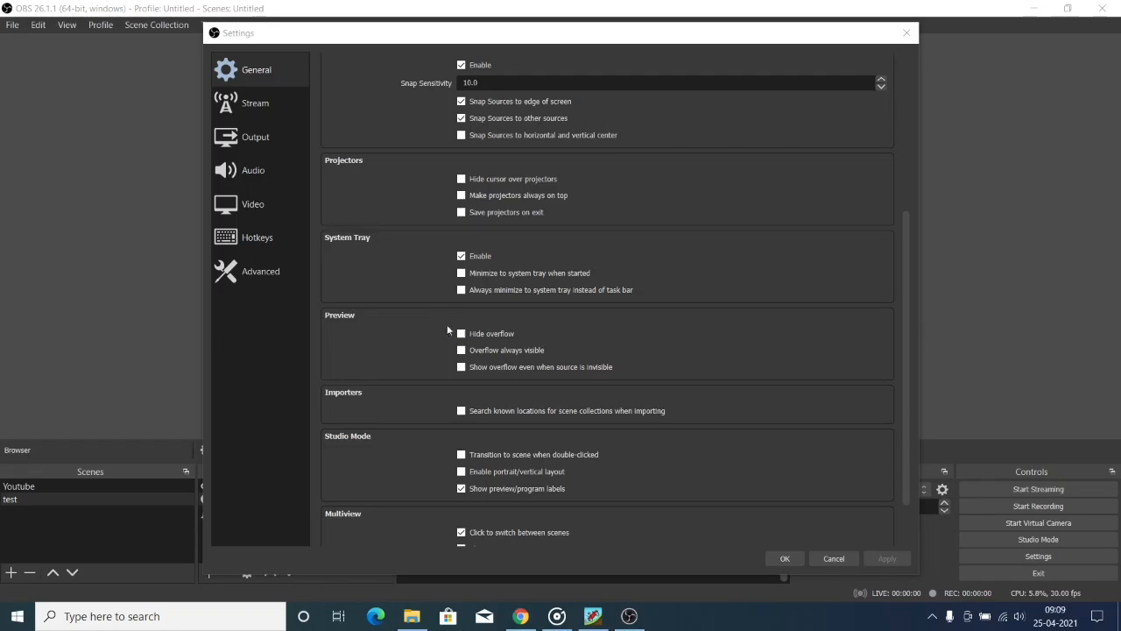
left_click_drag(368, 42, 388, 70)
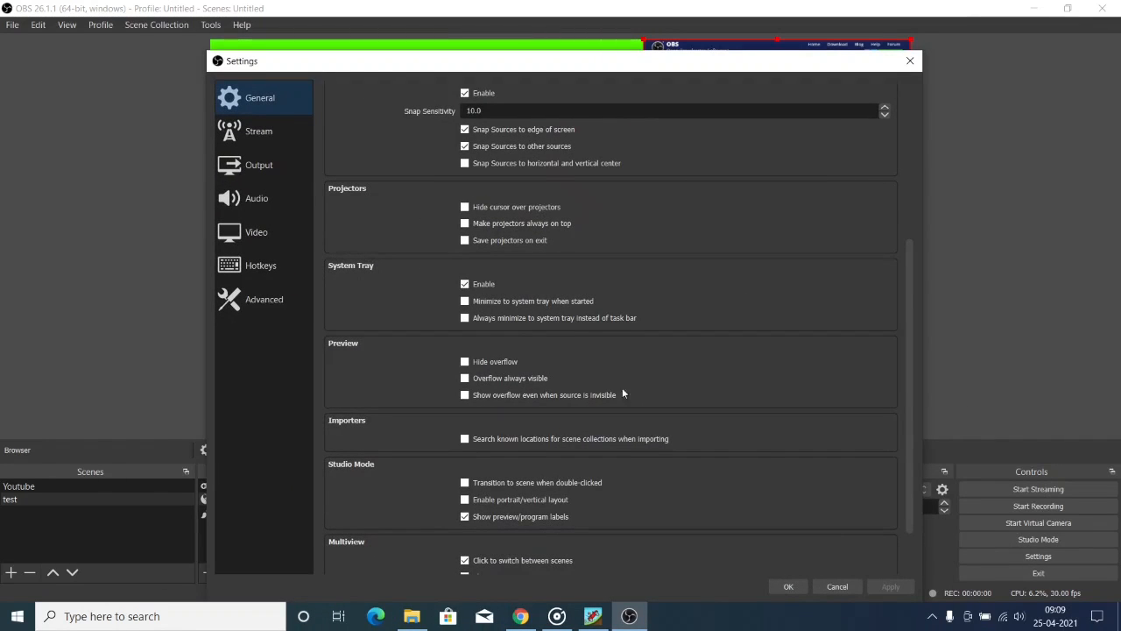
left_click_drag(554, 72, 555, 40)
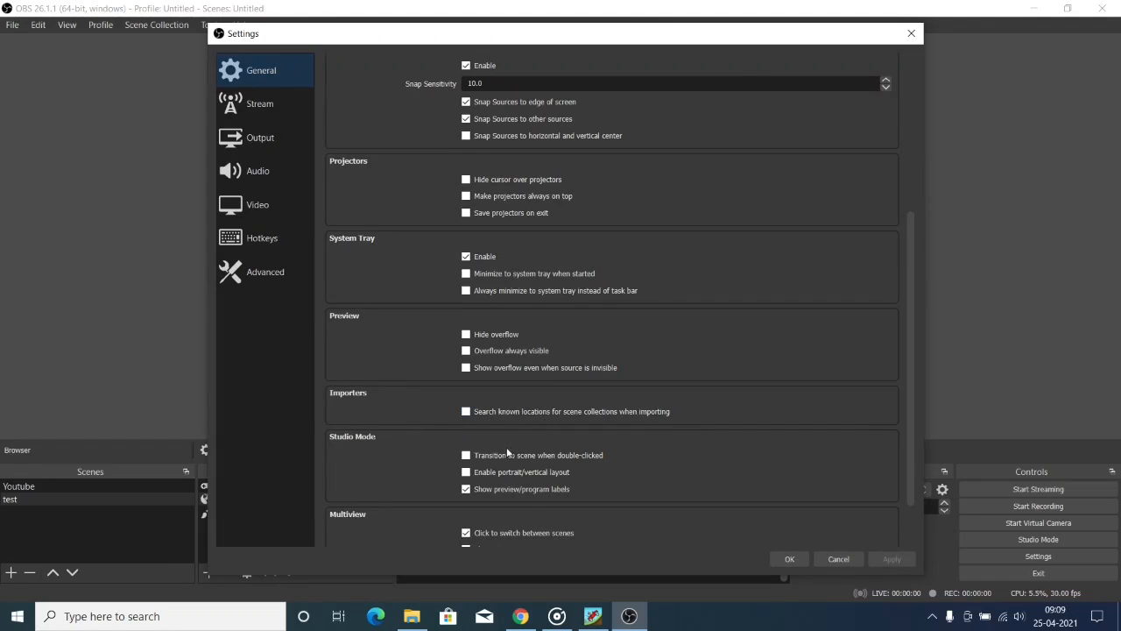
scroll(506, 452, "down", 1)
scroll(424, 411, "down", 1)
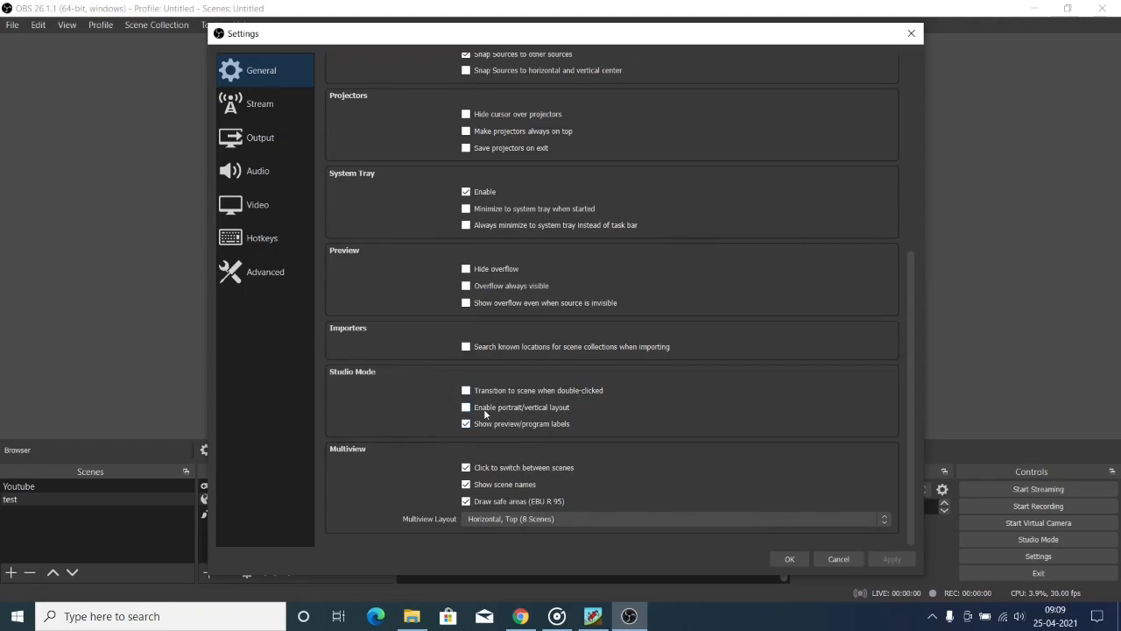
left_click(846, 565)
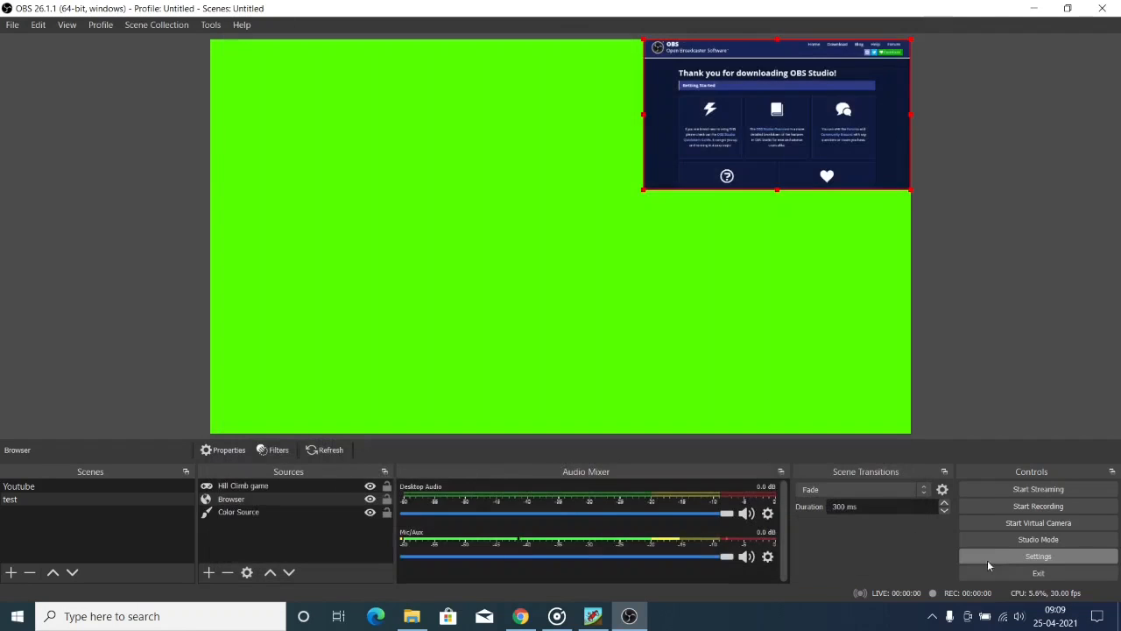
Try Studio Mode by transitioning the Youtube scene to the program output and back to the test scene, and turn it off
left_click(1002, 541)
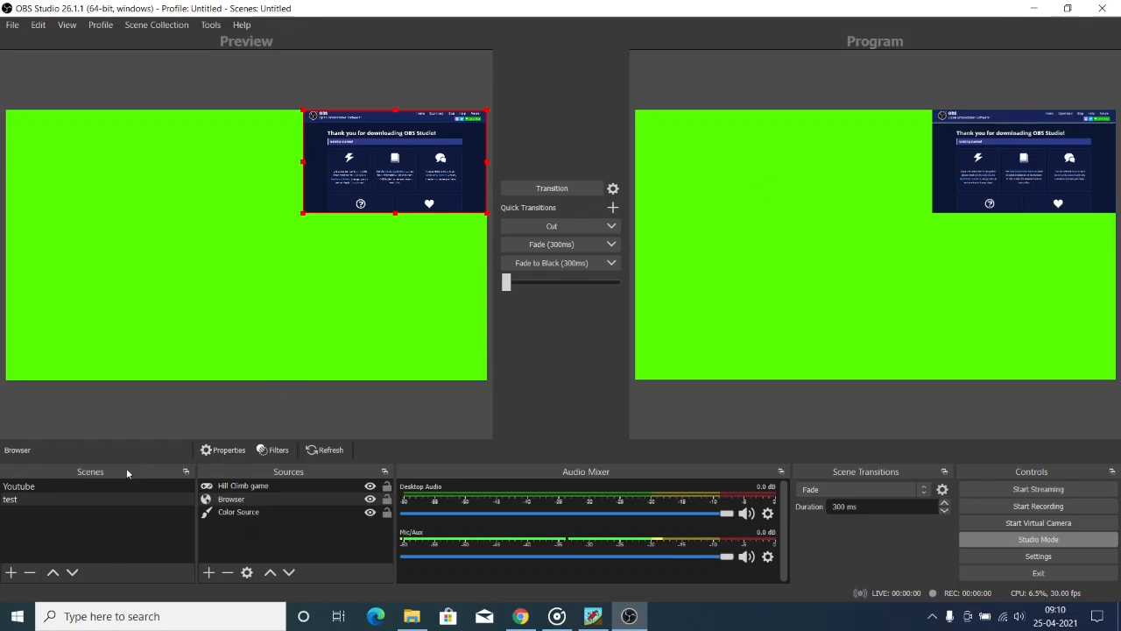
left_click(107, 486)
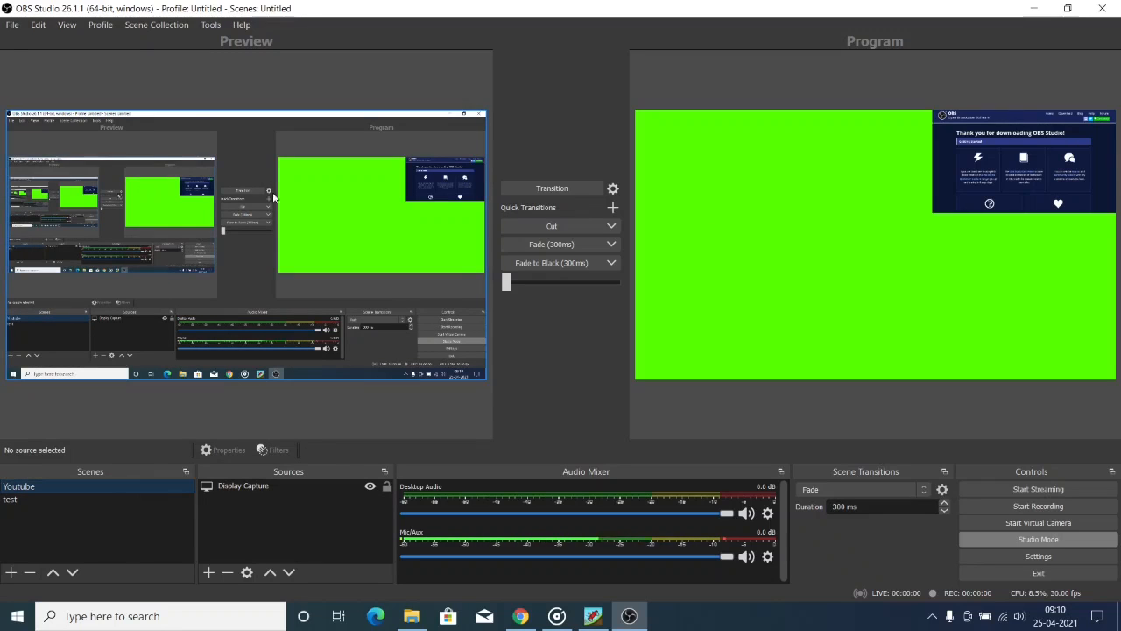
left_click(558, 191)
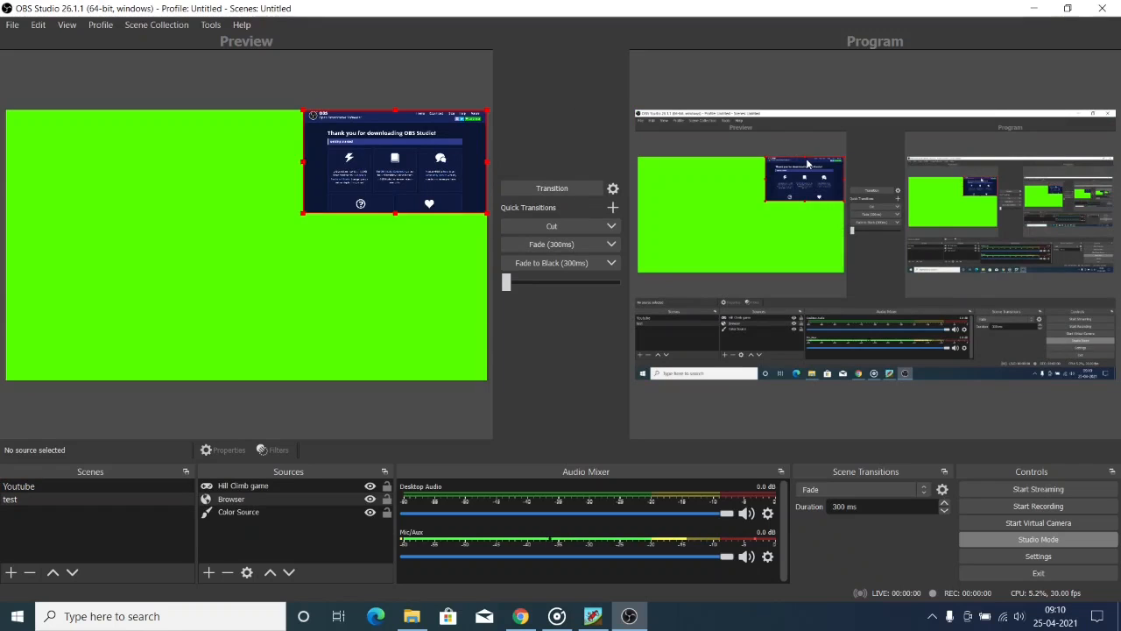
left_click(562, 188)
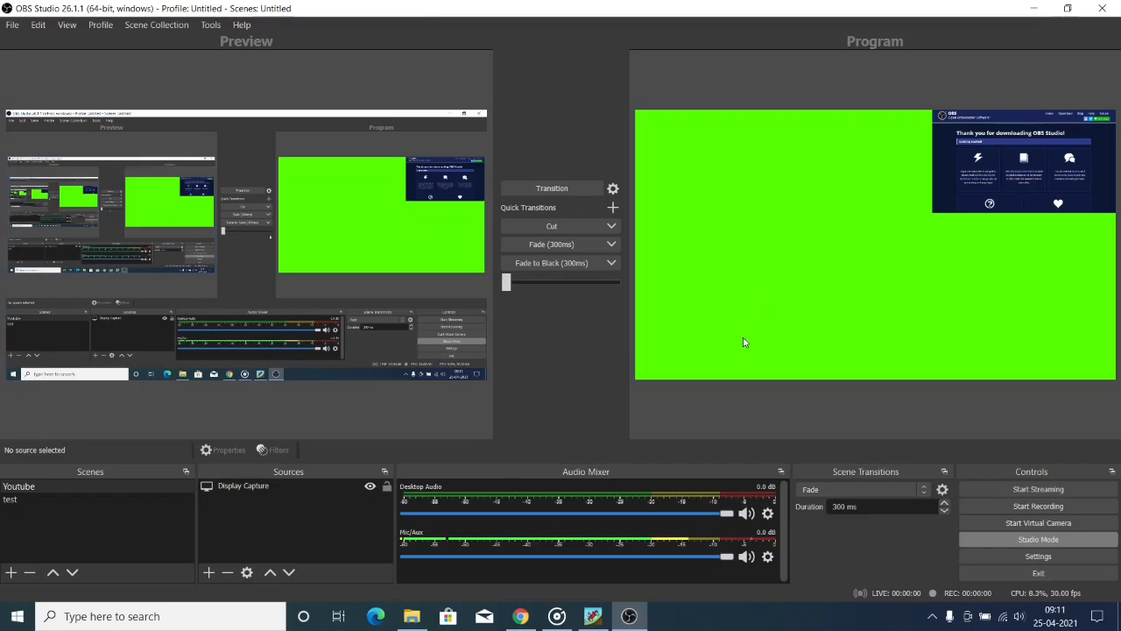
left_click(1029, 541)
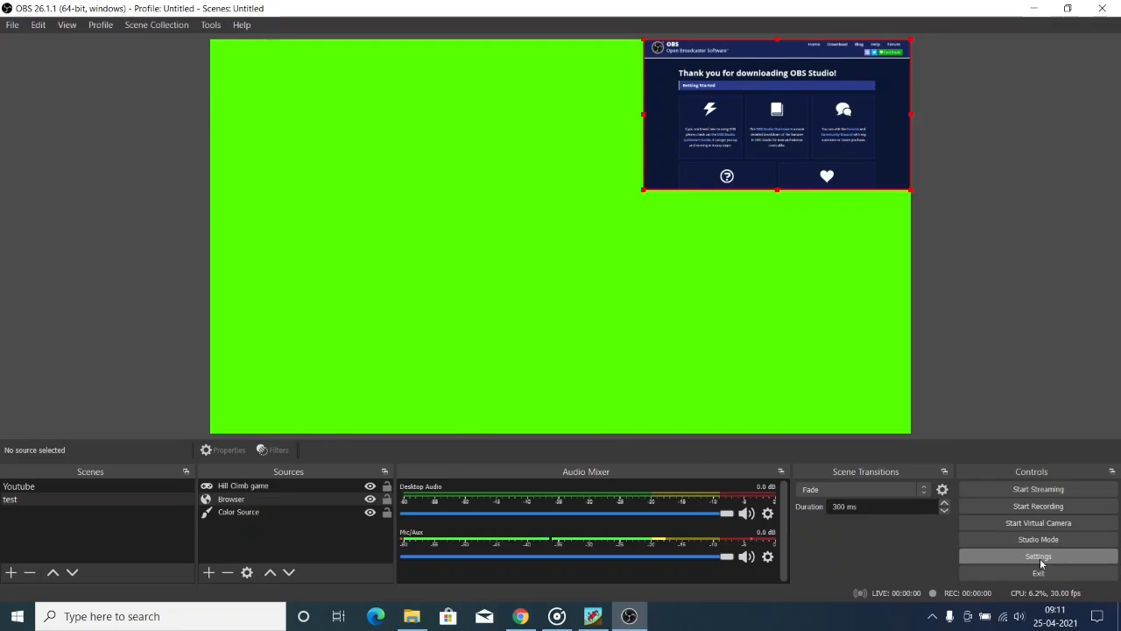
Check the Multiview options in the General settings, cancel, and open the windowed Multiview
left_click(1039, 558)
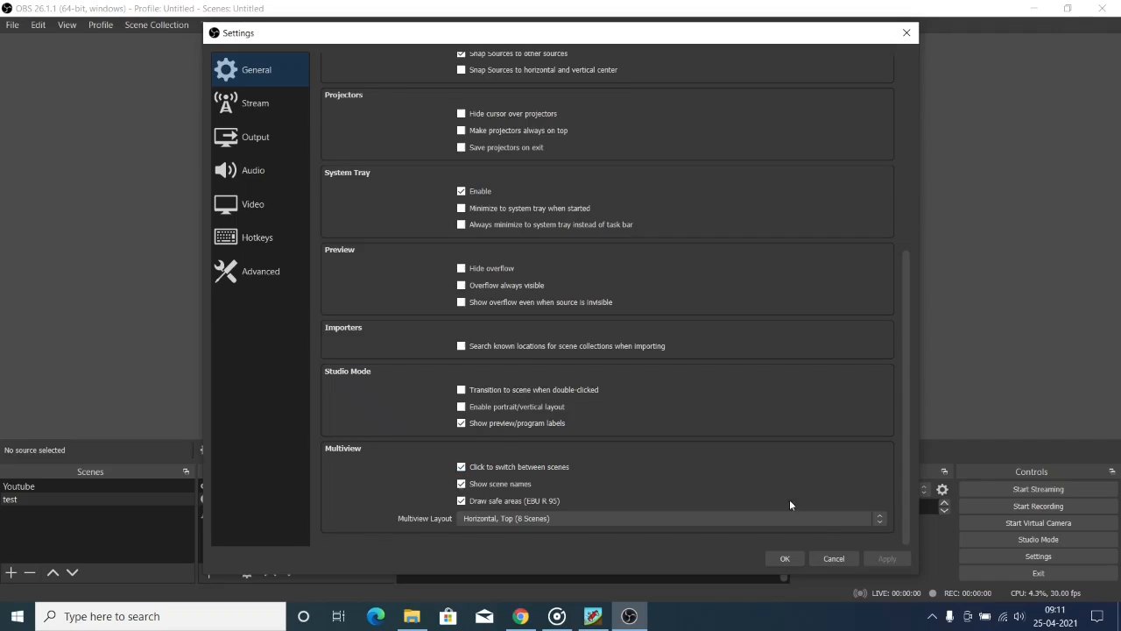
left_click(830, 557)
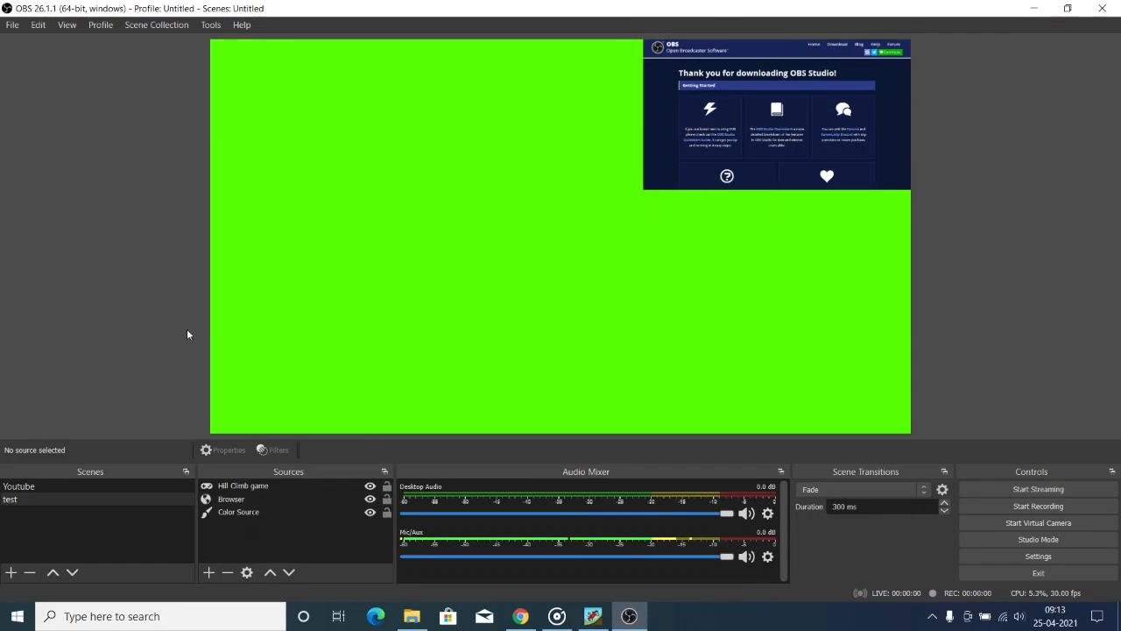
left_click(12, 25)
mouse_move(68, 27)
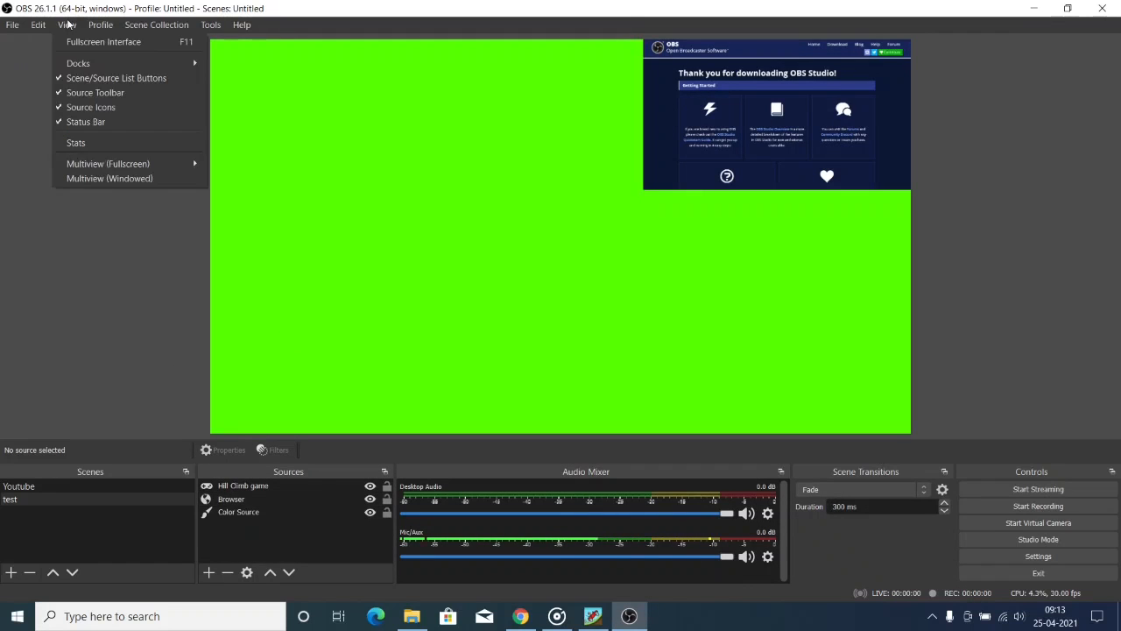
mouse_move(193, 166)
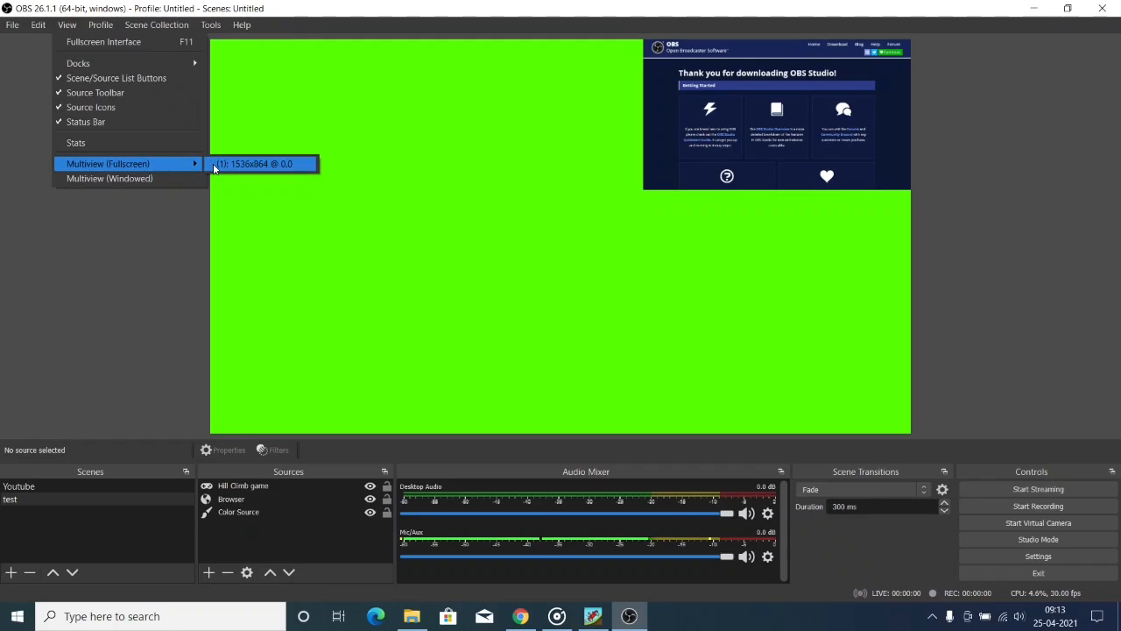
left_click(163, 181)
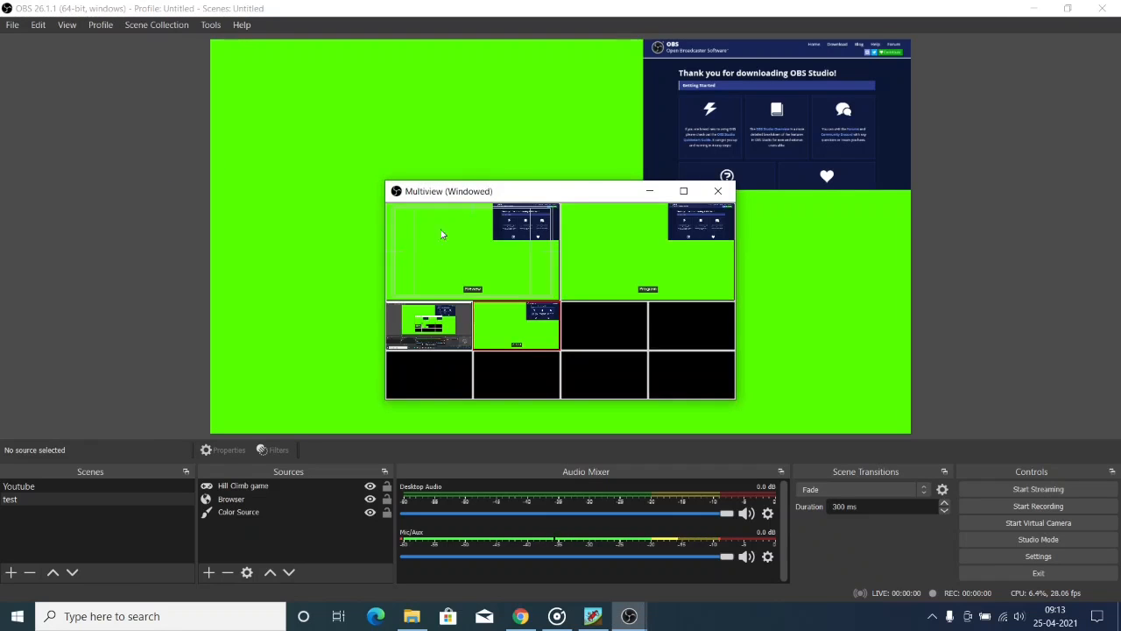
Switch to the Youtube scene and back to test from the Multiview window, and close the window
left_click_drag(508, 190, 277, 132)
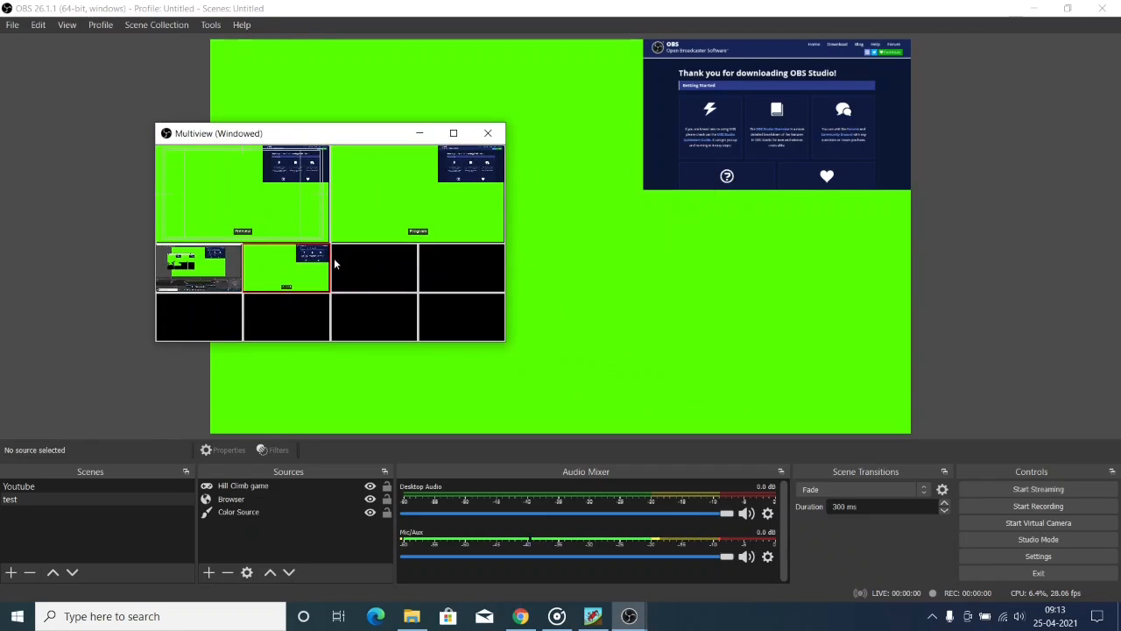
left_click(226, 264)
left_click(278, 271)
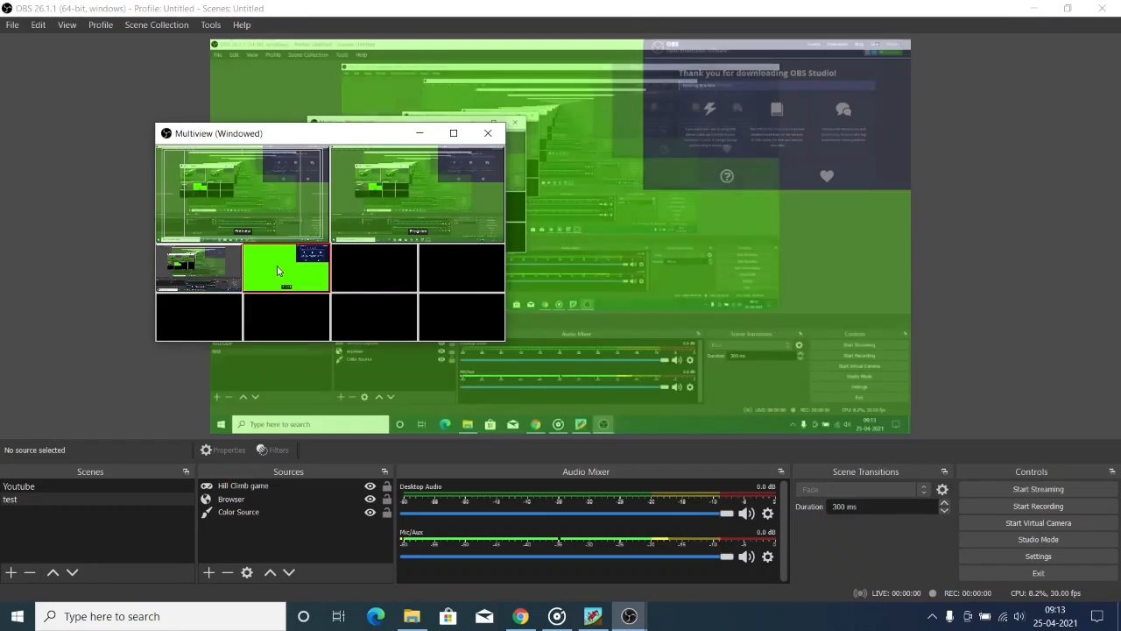
left_click_drag(320, 136, 470, 183)
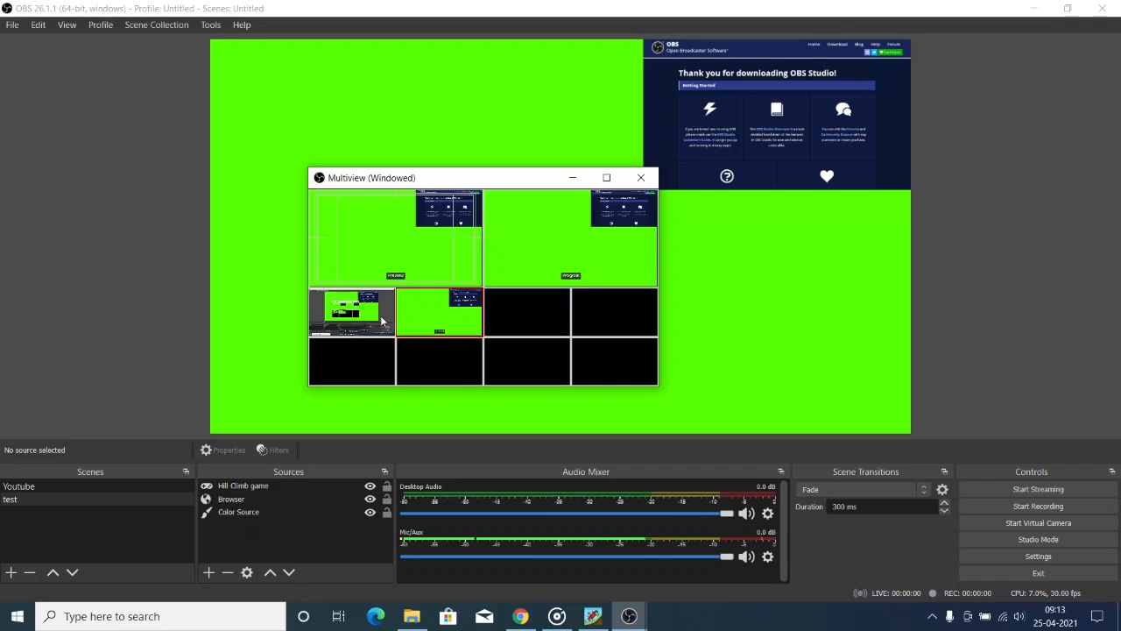
left_click(642, 177)
Reopen the General settings and review the options from Multiview back up to the language and theme
left_click(1038, 556)
scroll(405, 390, "down", 10)
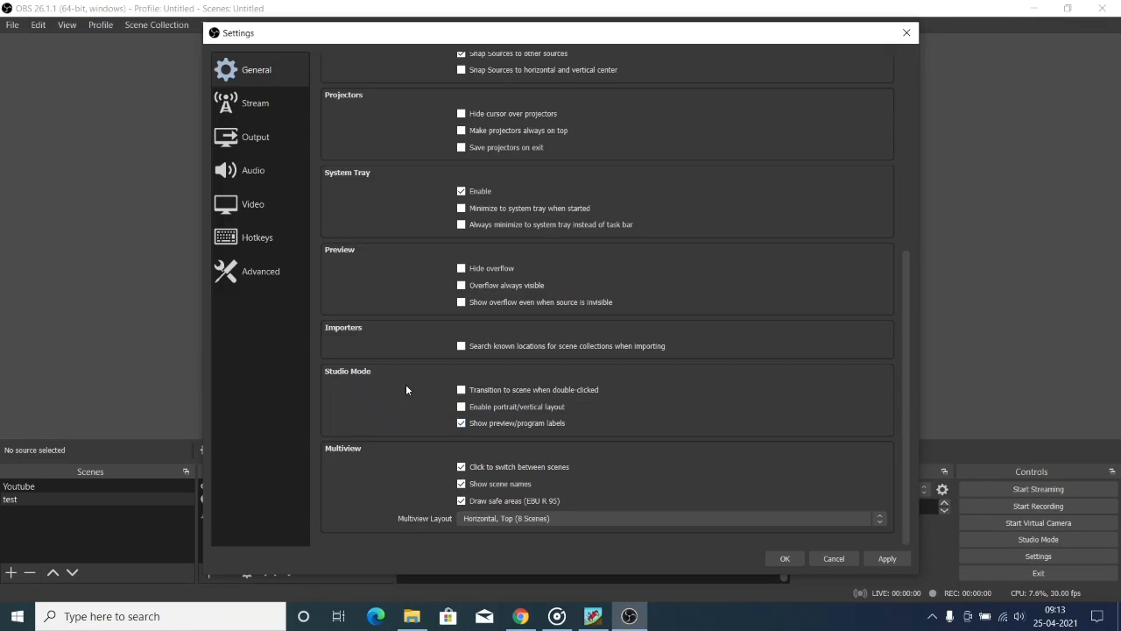
scroll(414, 380, "up", 5)
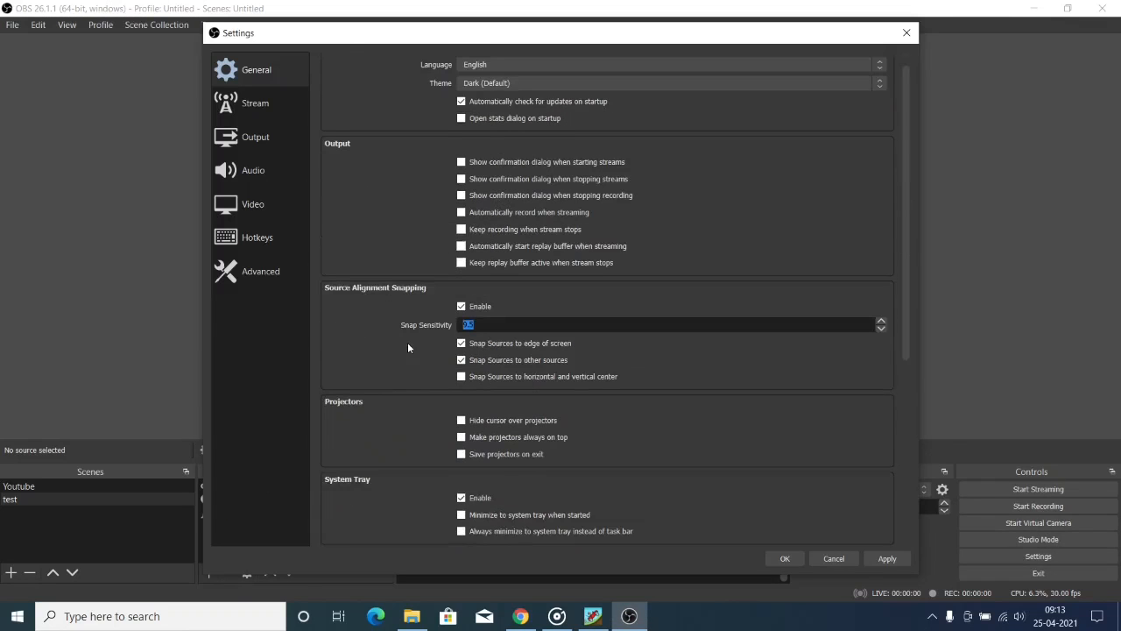
scroll(407, 348, "up", 1)
Review the streaming services in the Stream settings and select YouTube - RTMPS
left_click(255, 105)
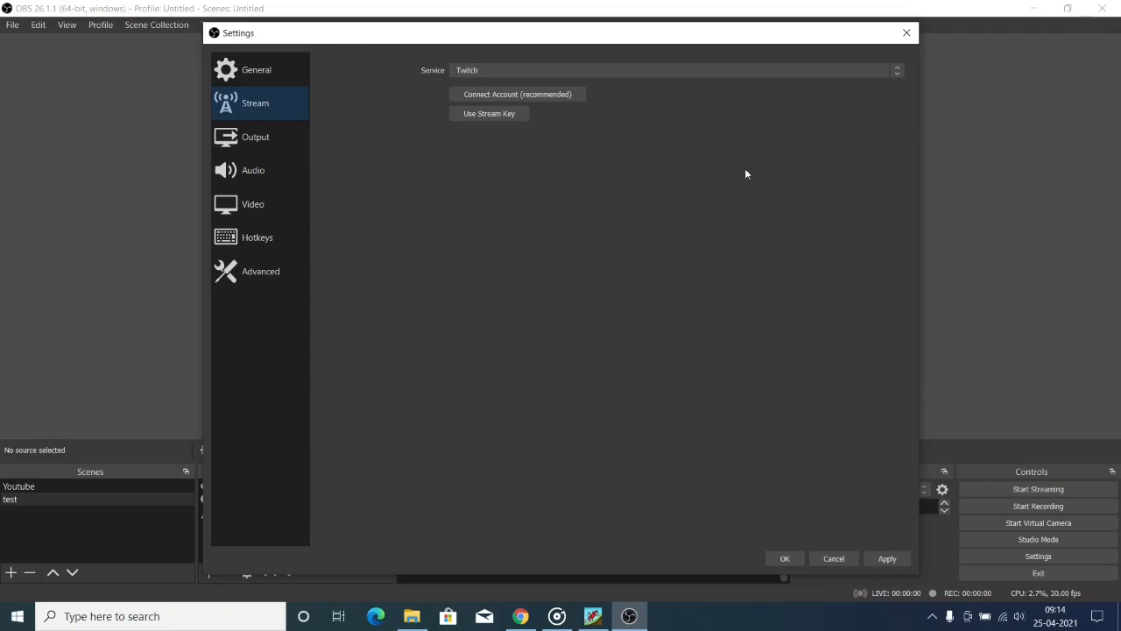
left_click(674, 71)
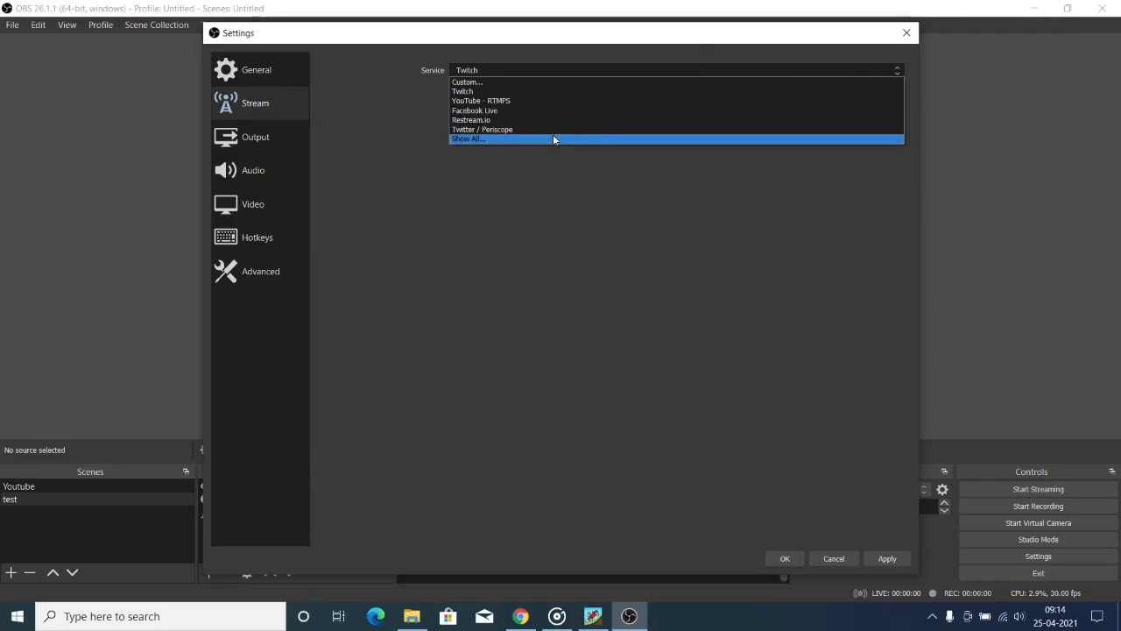
left_click(418, 131)
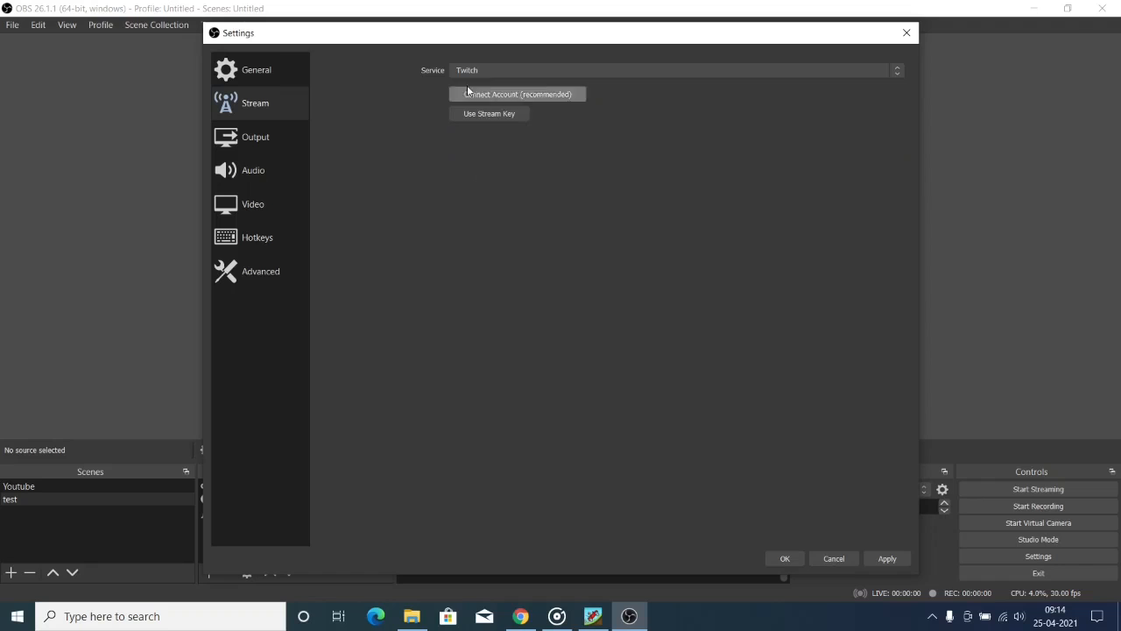
left_click(651, 71)
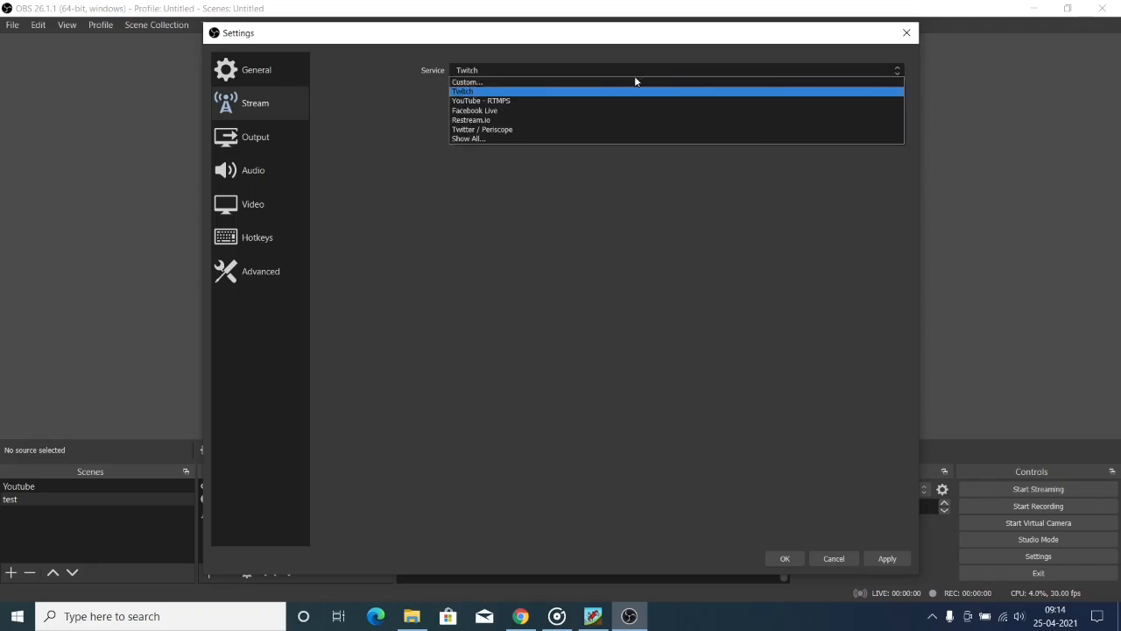
left_click(582, 102)
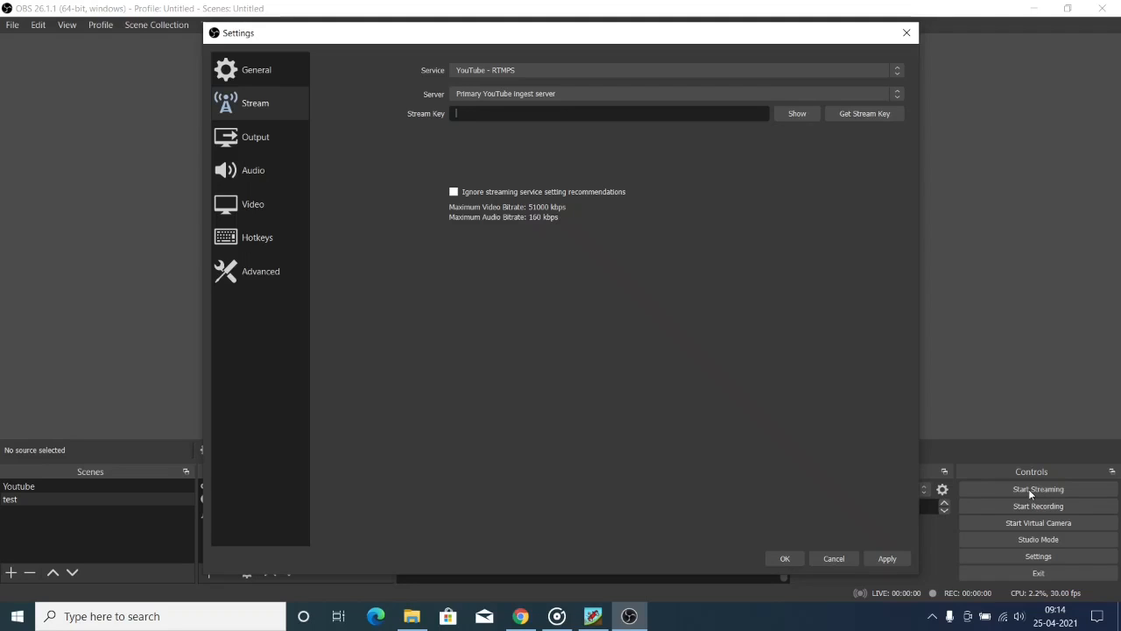
Copy the stream key from YouTube Studio, paste it into the Stream Key field in OBS and apply the settings
left_click(862, 114)
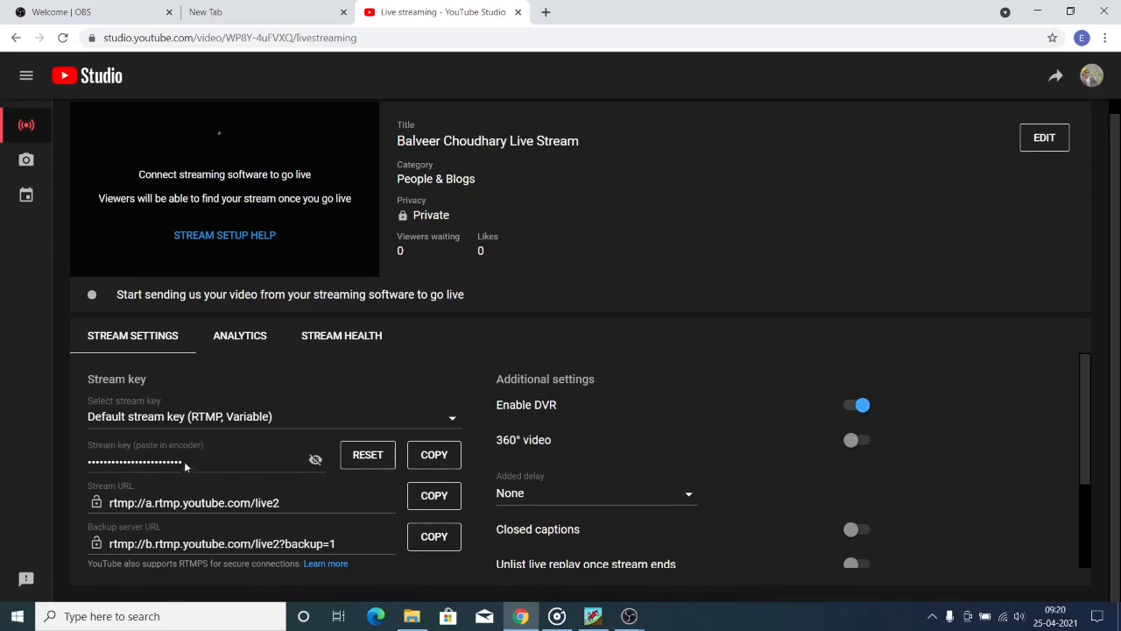
left_click(435, 457)
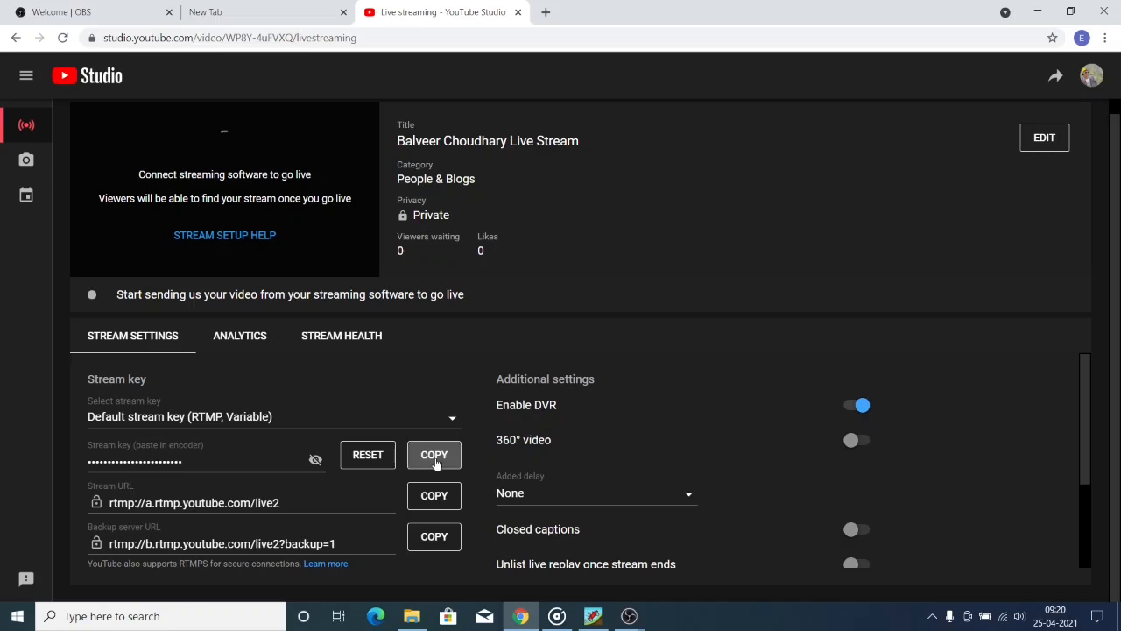
left_click(630, 619)
key("ctrl+v")
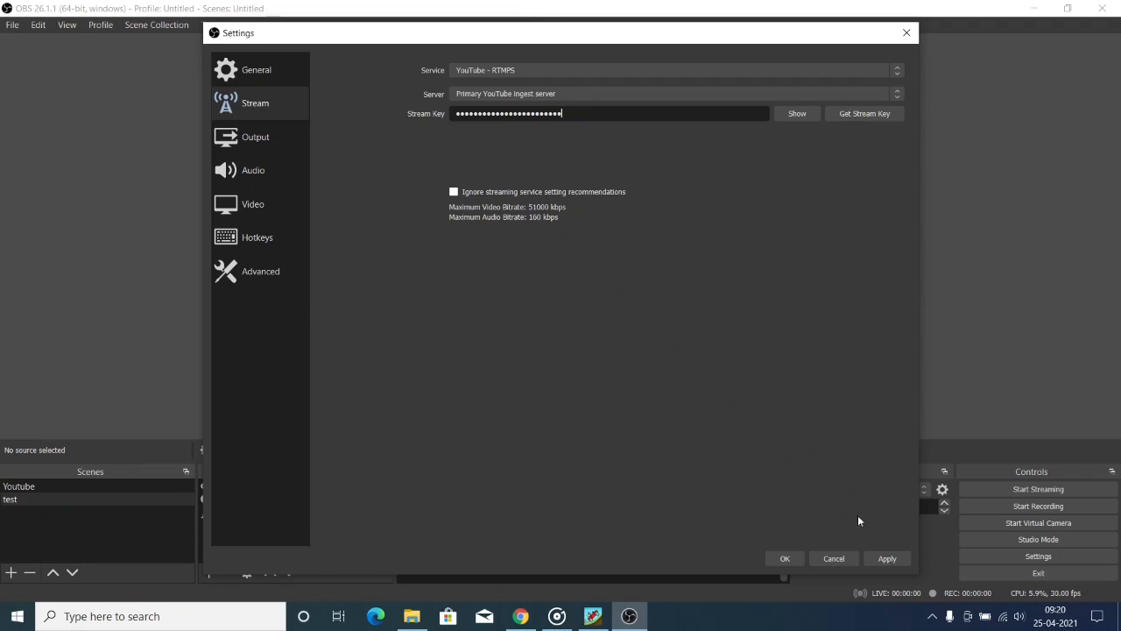
left_click(885, 559)
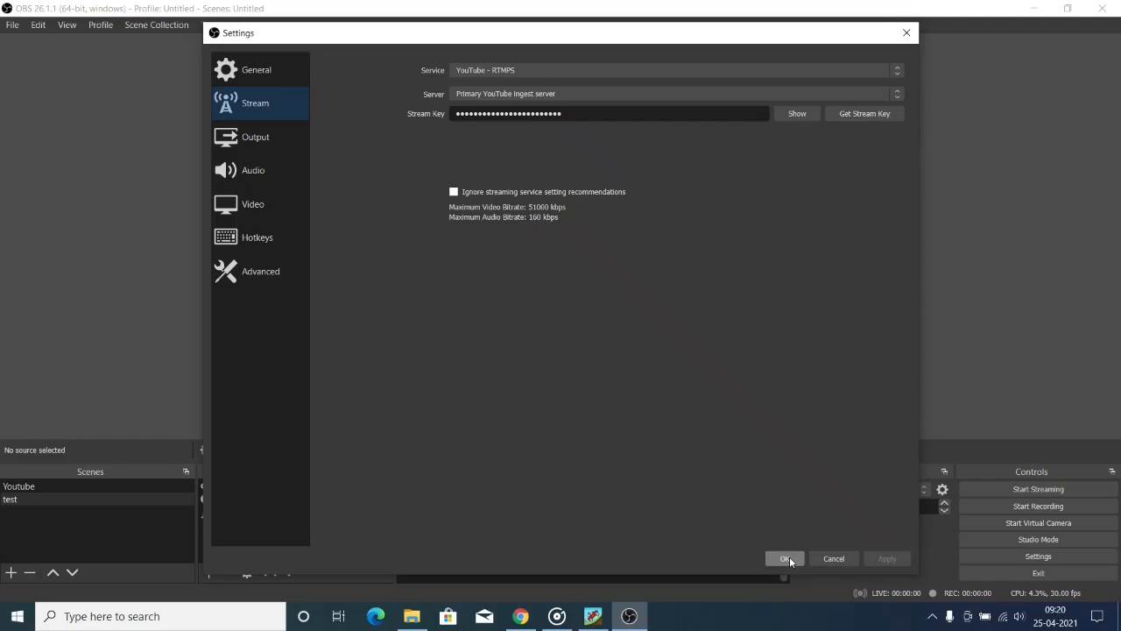
In the Output settings, set the streaming video bitrate to 5000 Kbps and change the output mode to Advanced
left_click(273, 139)
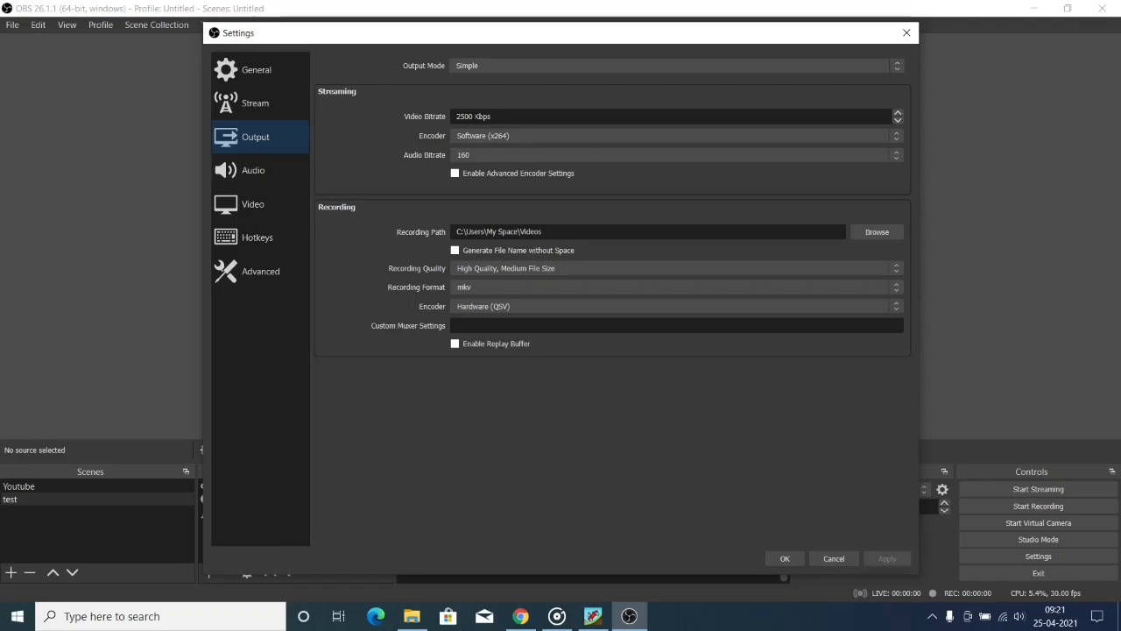
left_click_drag(461, 115, 456, 117)
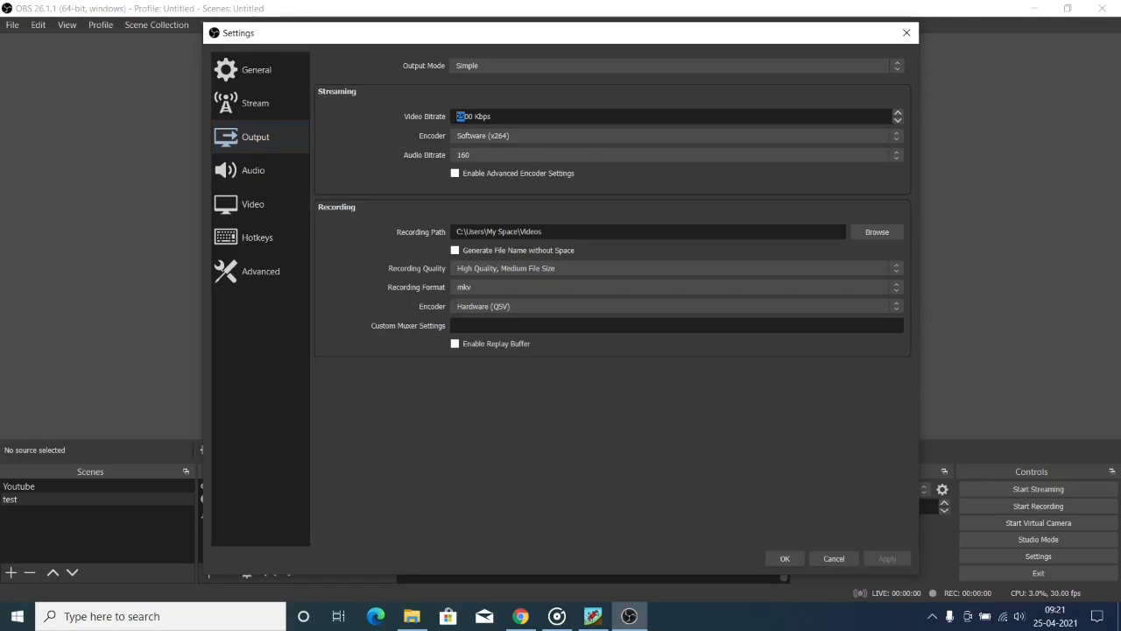
type("50")
left_click(495, 66)
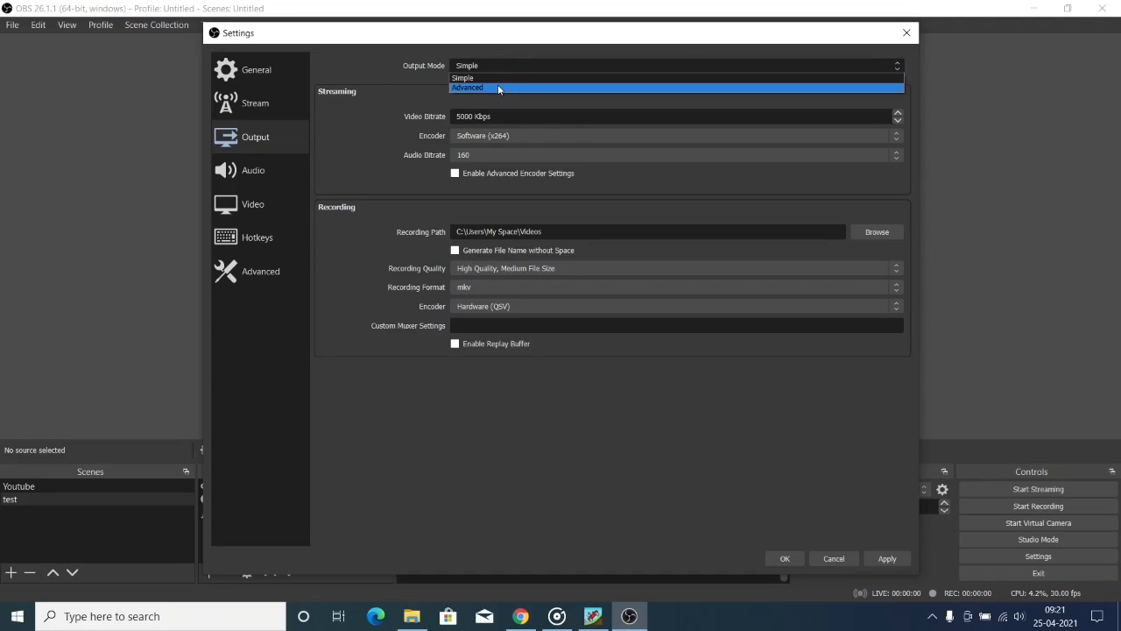
left_click(497, 88)
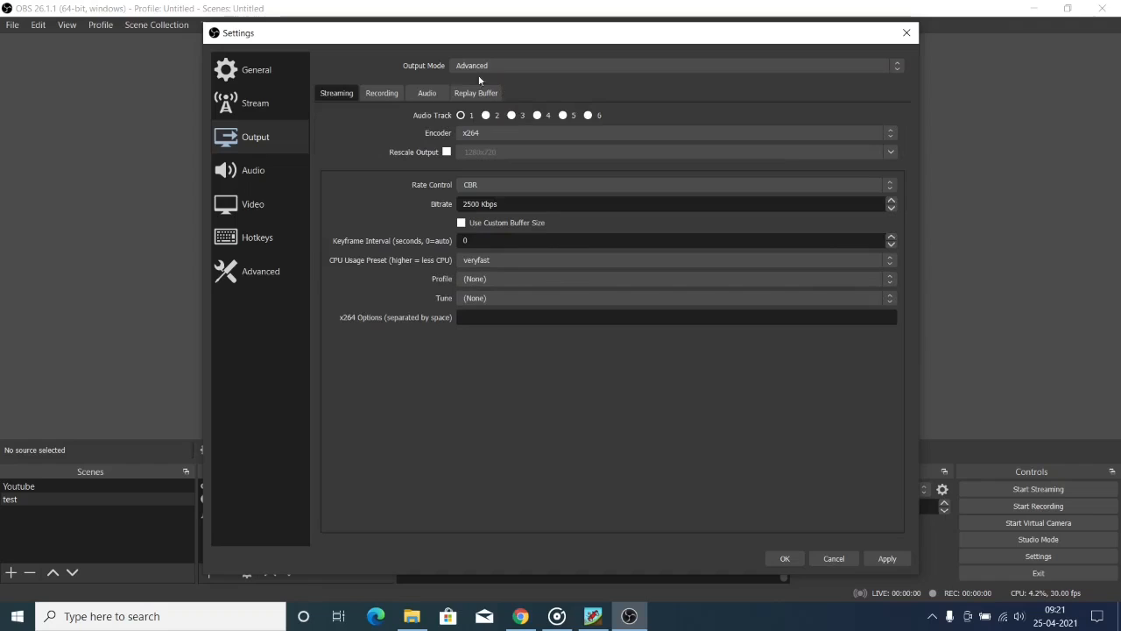
Review the streaming encoders keeping x264, and try rescaling the output to 1280x720 before disabling rescaling again
left_click(489, 132)
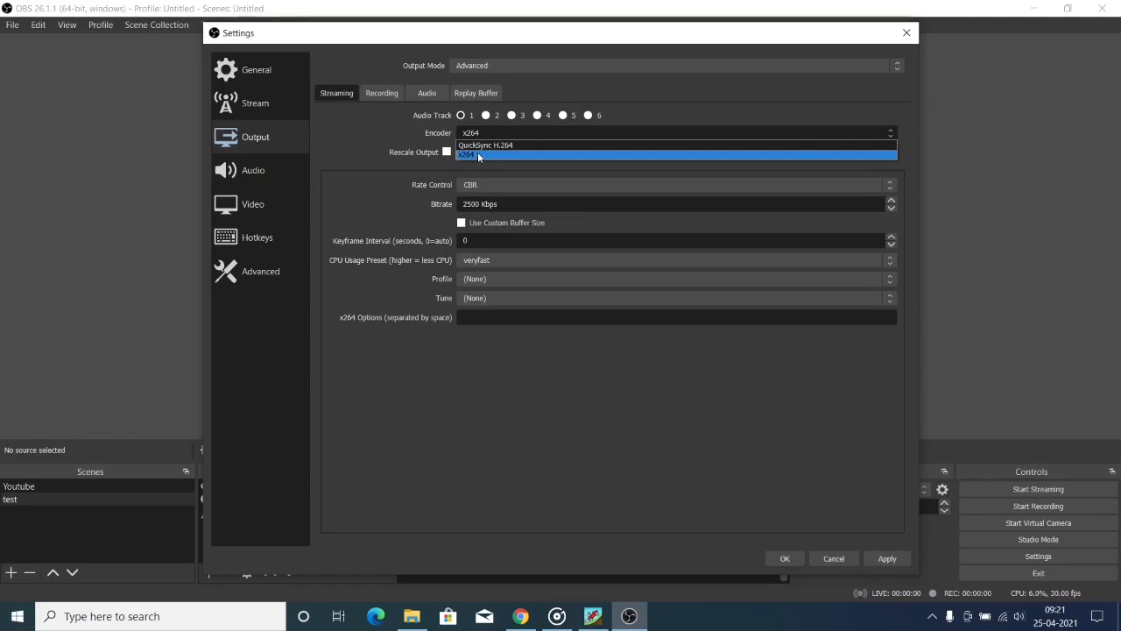
left_click(477, 153)
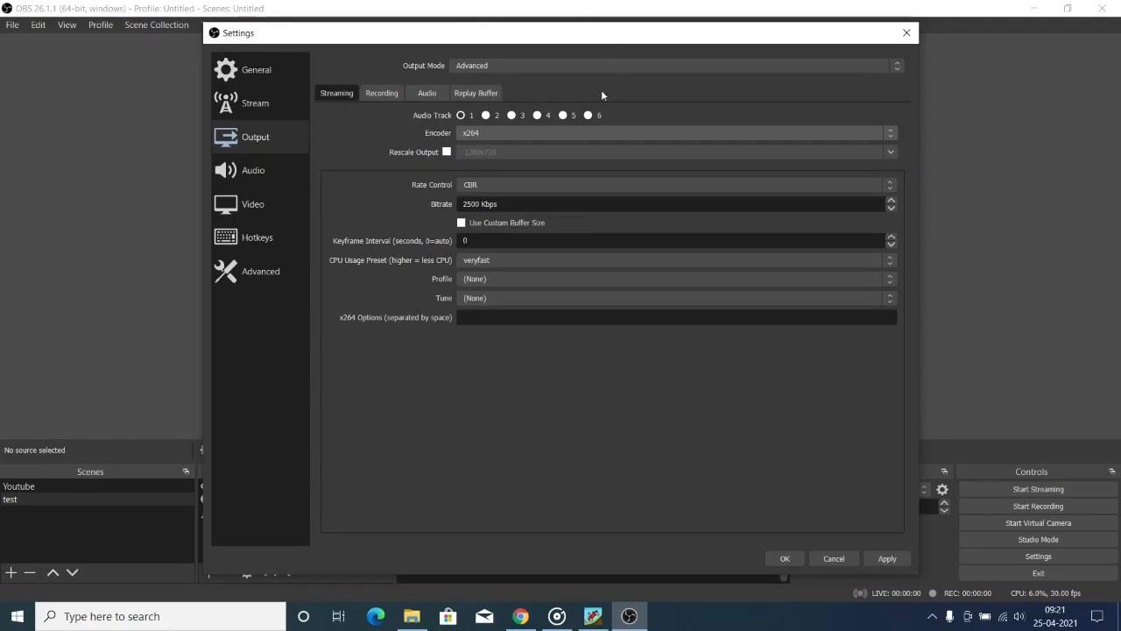
left_click(447, 152)
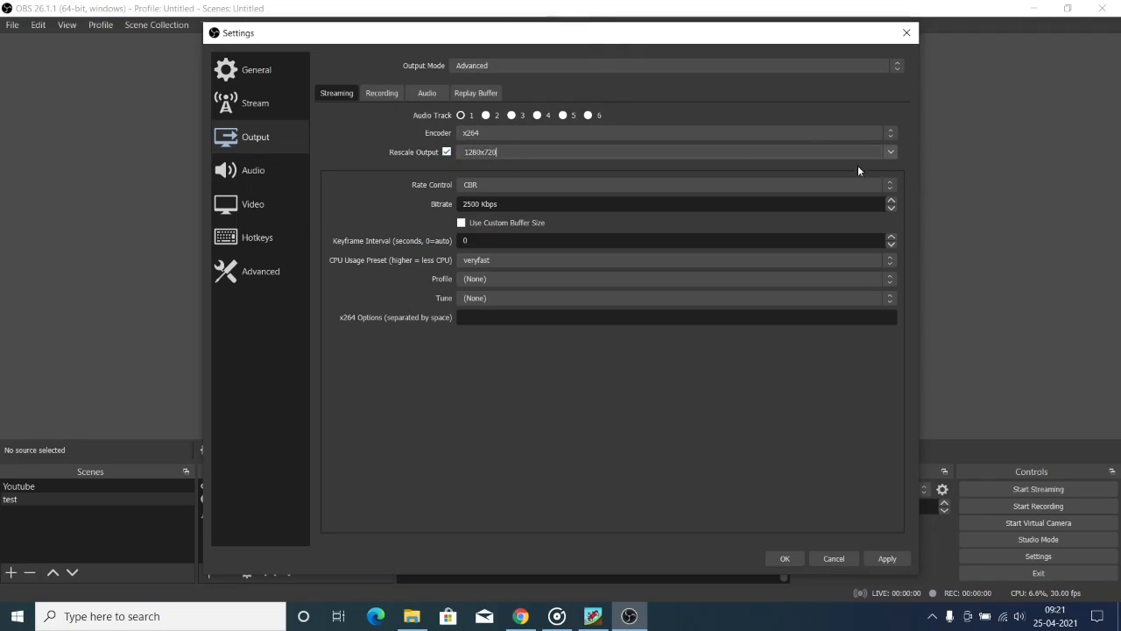
left_click(891, 151)
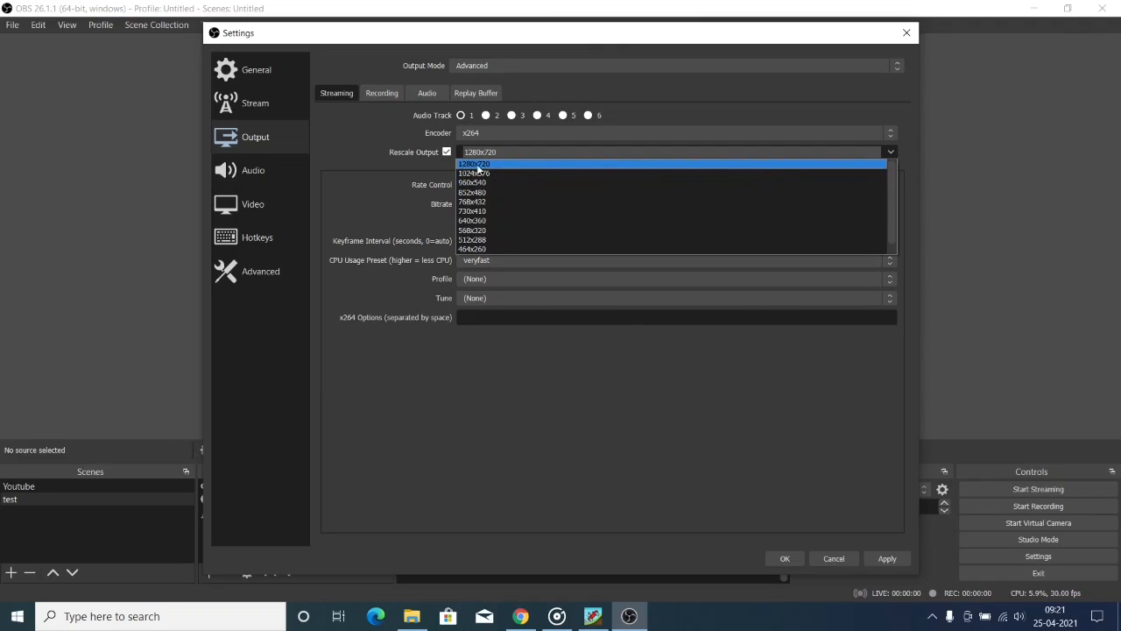
left_click(483, 164)
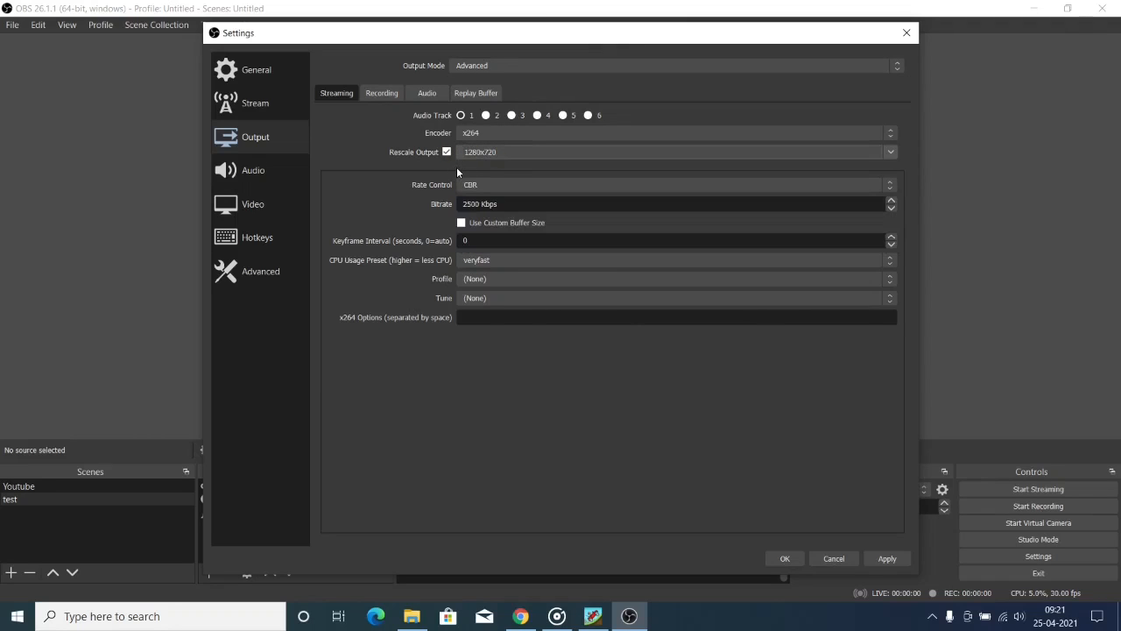
left_click(446, 152)
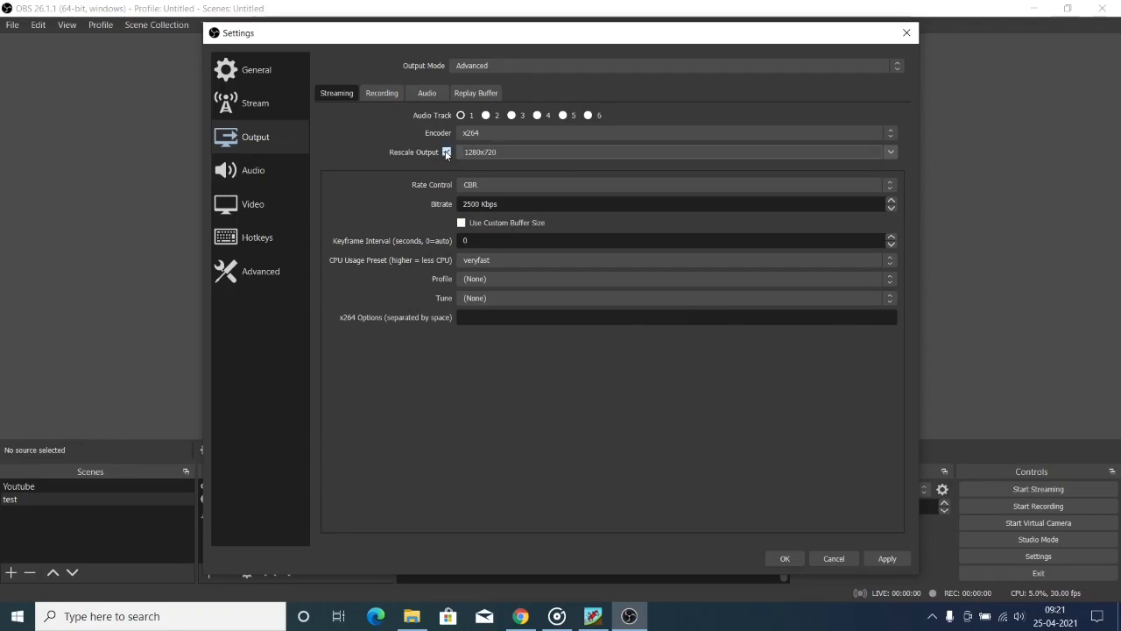
Keep CBR rate control, set the streaming bitrate to 5000 Kbps and keep the CPU usage preset at veryfast
left_click(523, 188)
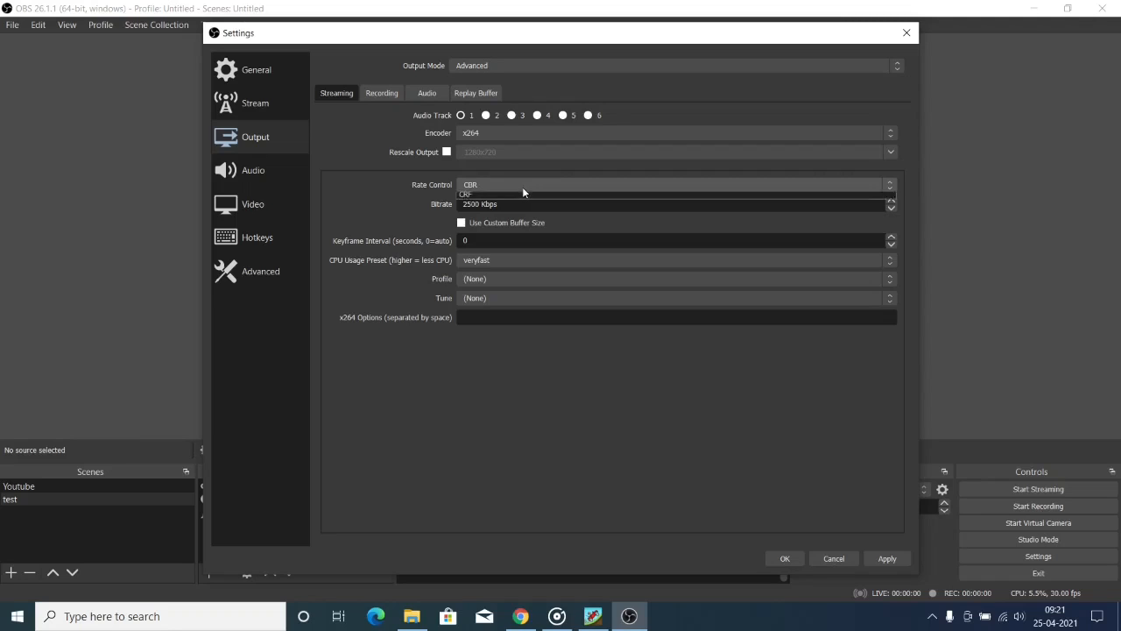
left_click(522, 185)
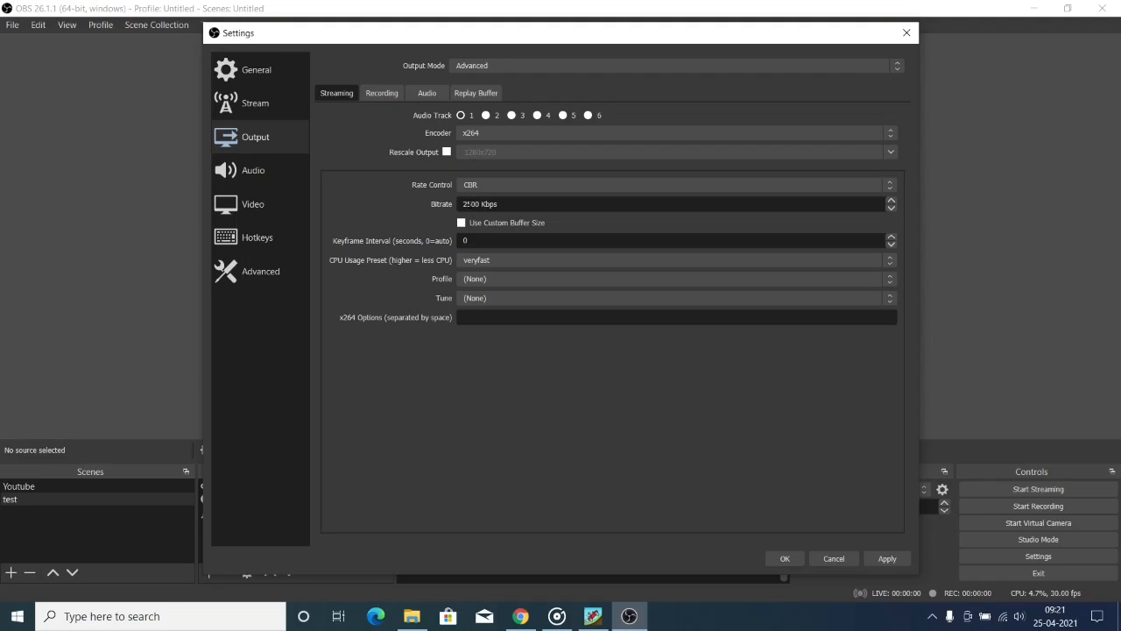
left_click(462, 203)
key("Delete")
left_click(470, 203)
left_click(501, 261)
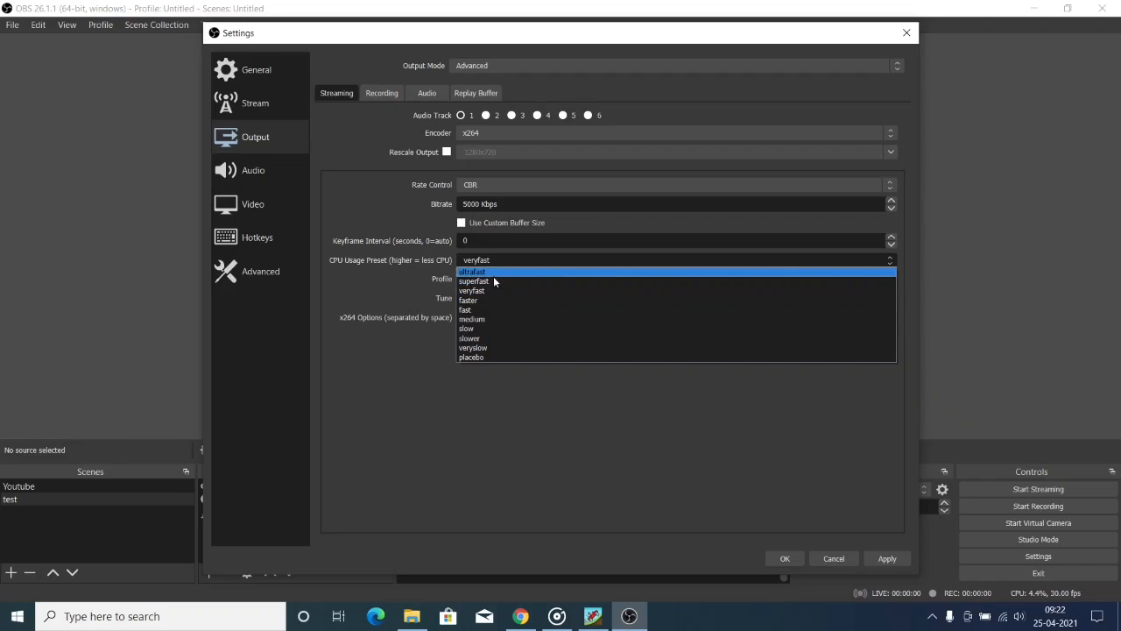
left_click(493, 291)
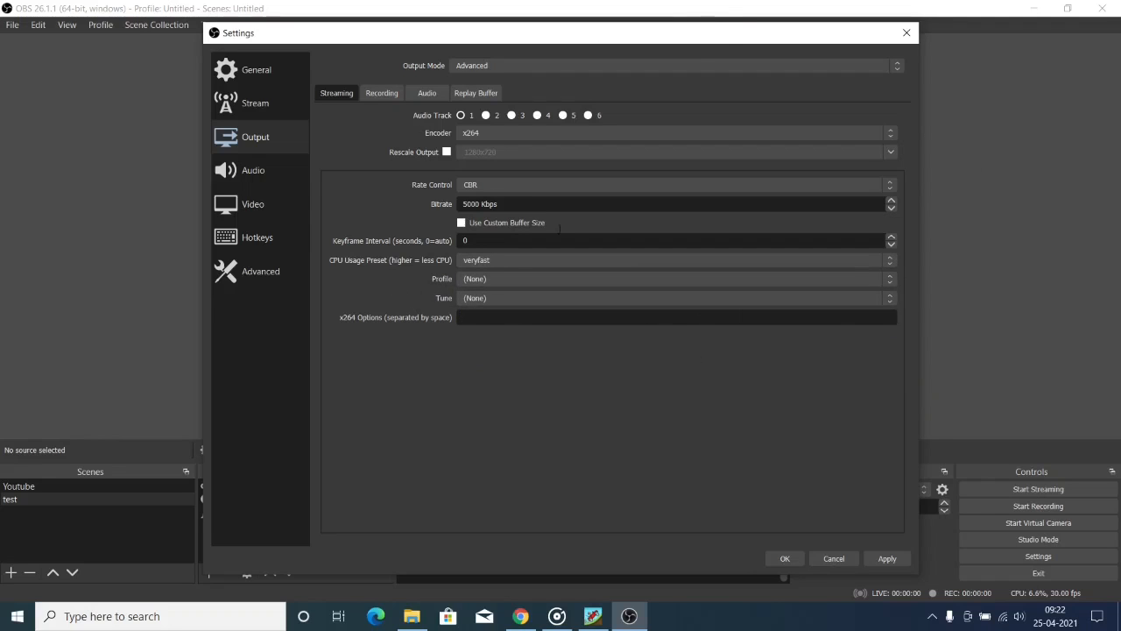
Review the recording path and the available recording formats in the Output settings, keeping mkv
left_click(381, 93)
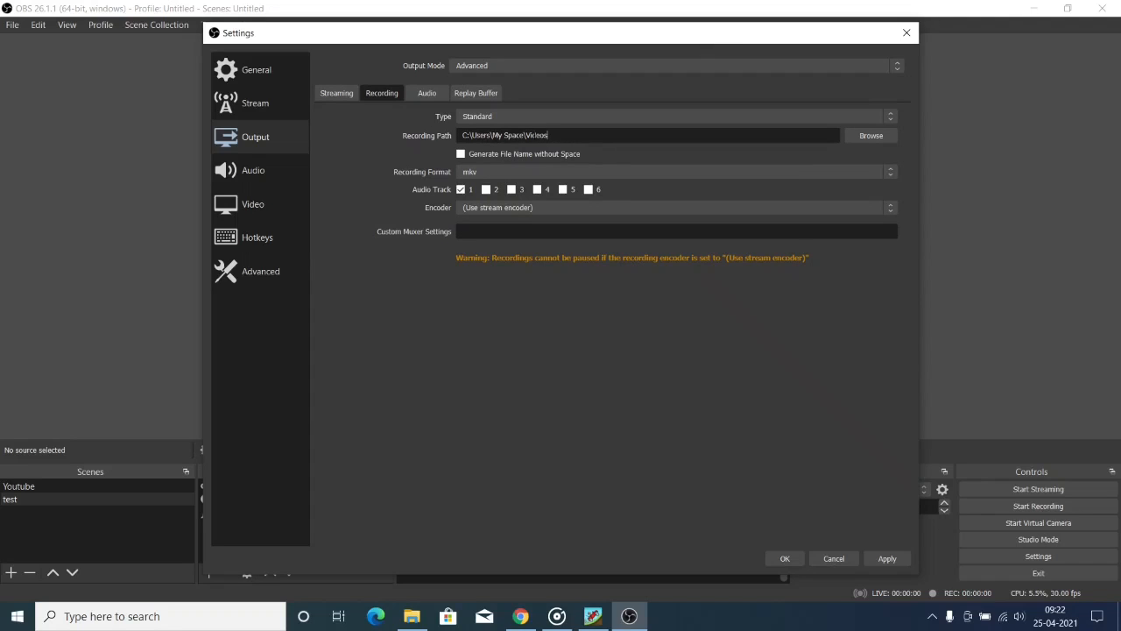
double_click(534, 135)
left_click(578, 136)
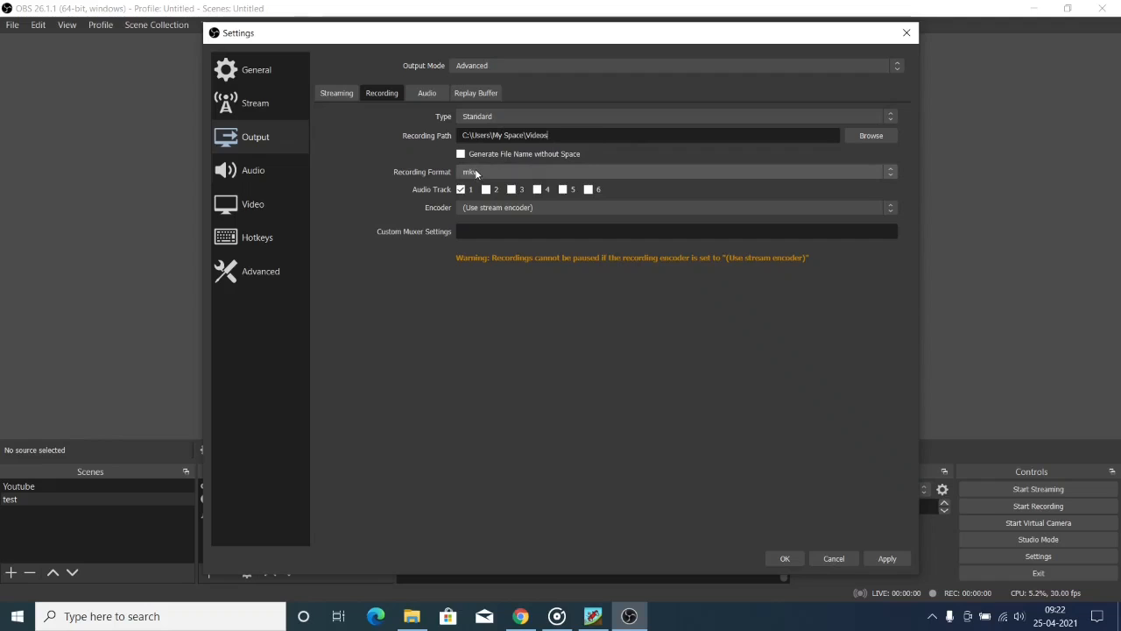
left_click(499, 171)
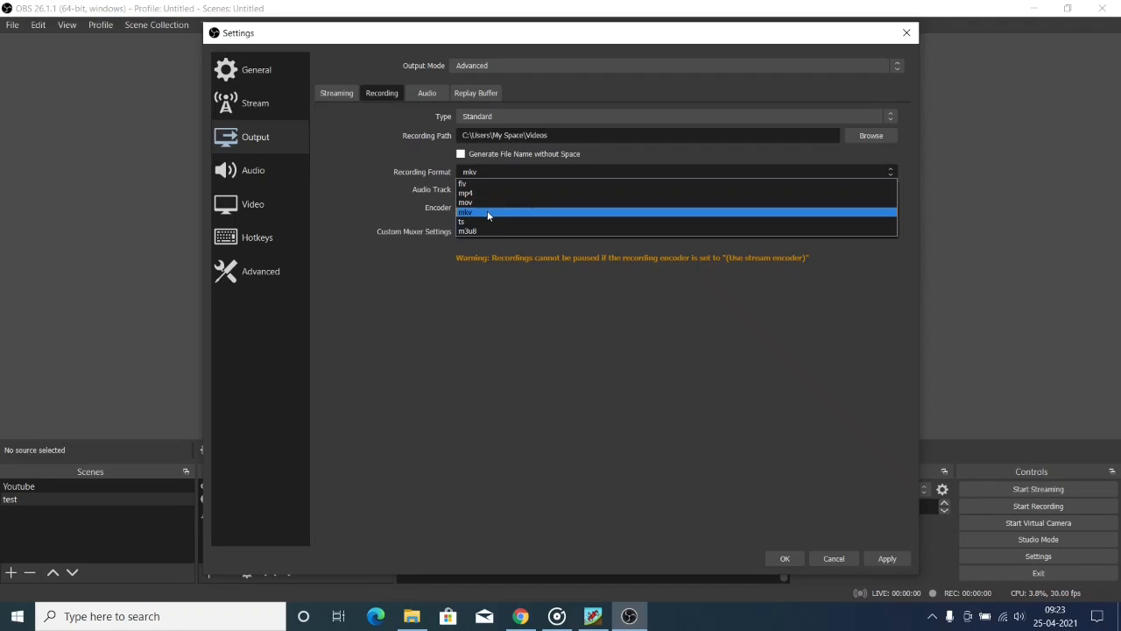
left_click(488, 211)
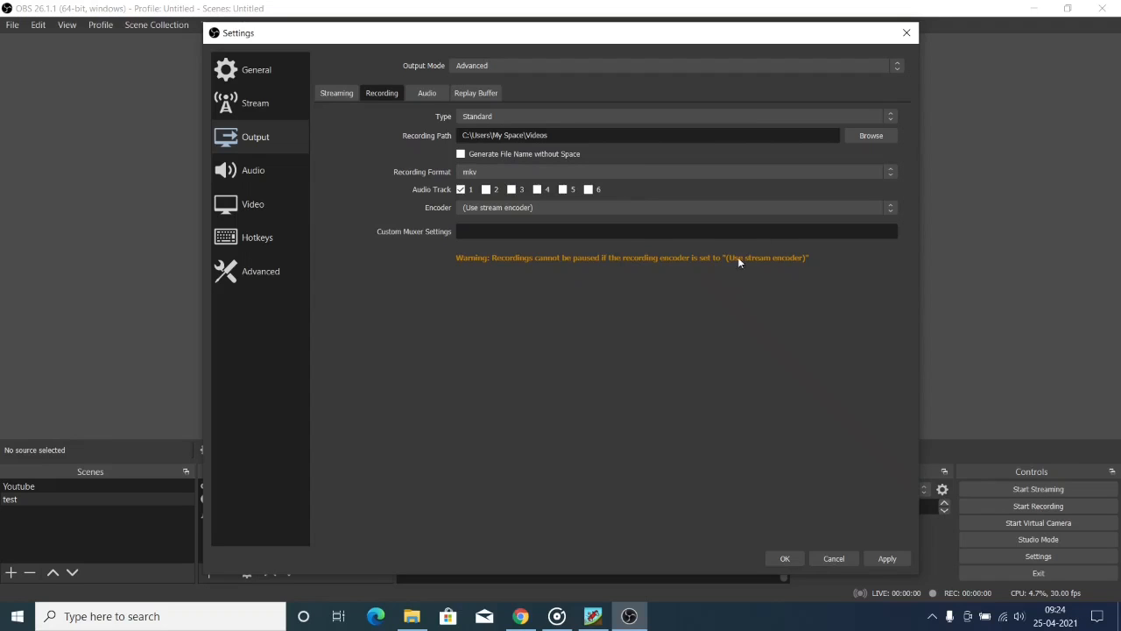
Set the recording encoder to x264 and review its rate control options
left_click(573, 210)
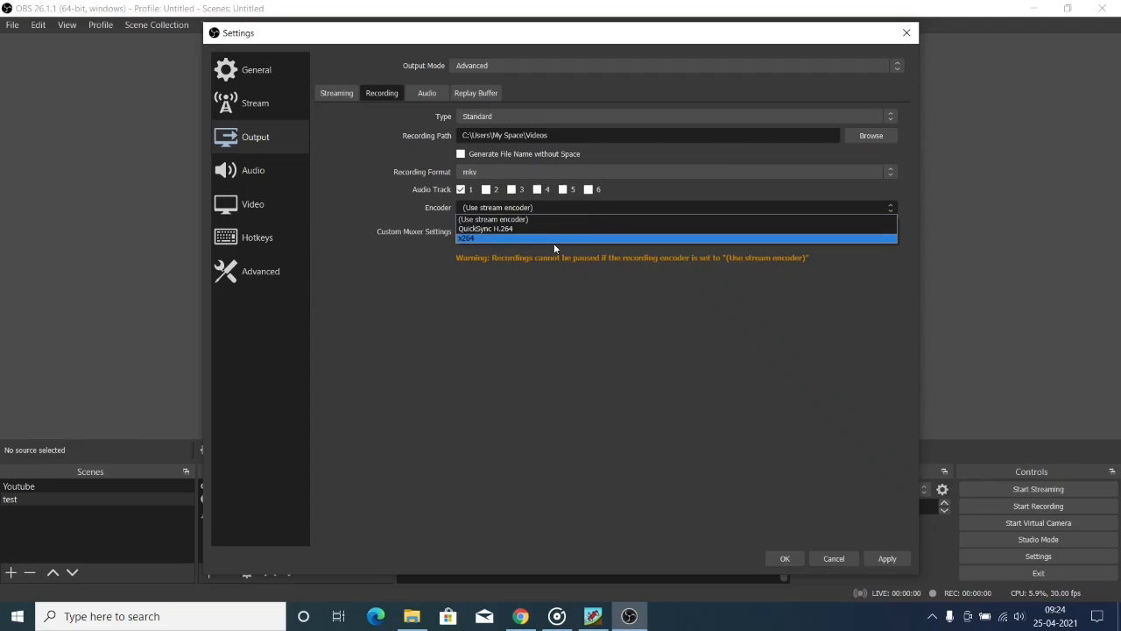
left_click(491, 238)
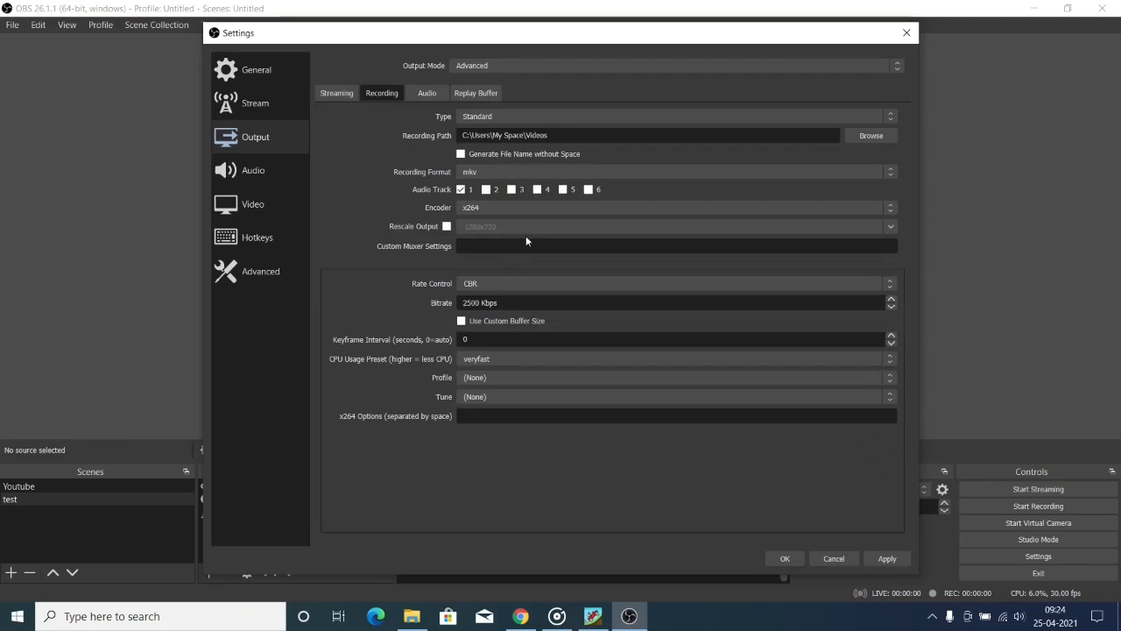
left_click(536, 282)
left_click(536, 282)
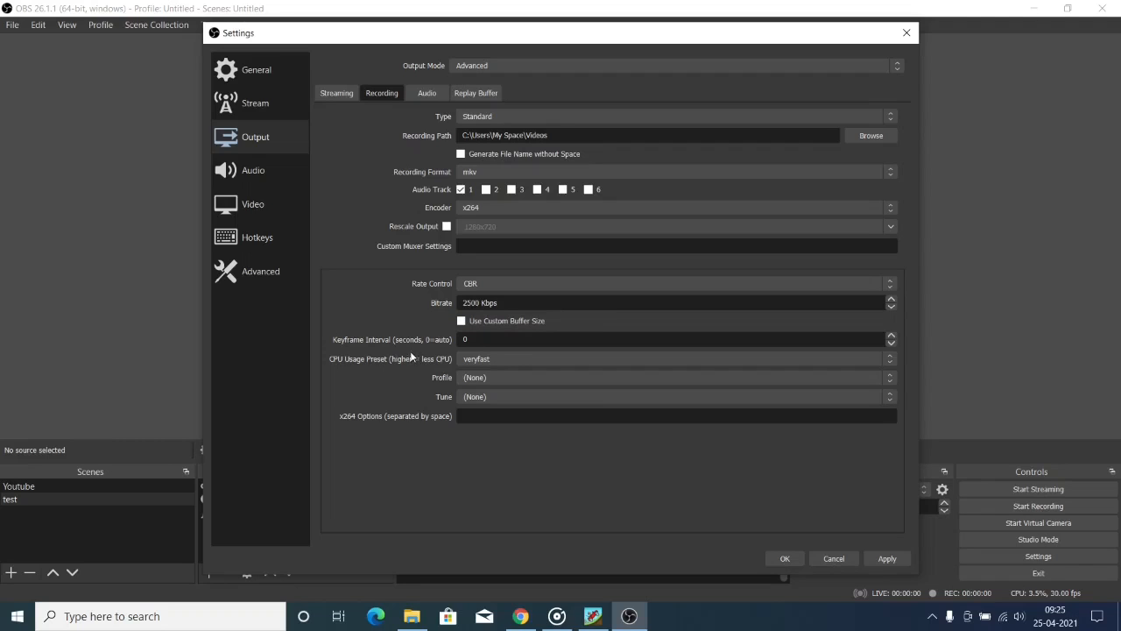
Review the audio bitrate choices for Track 1 in the output audio settings
left_click(428, 95)
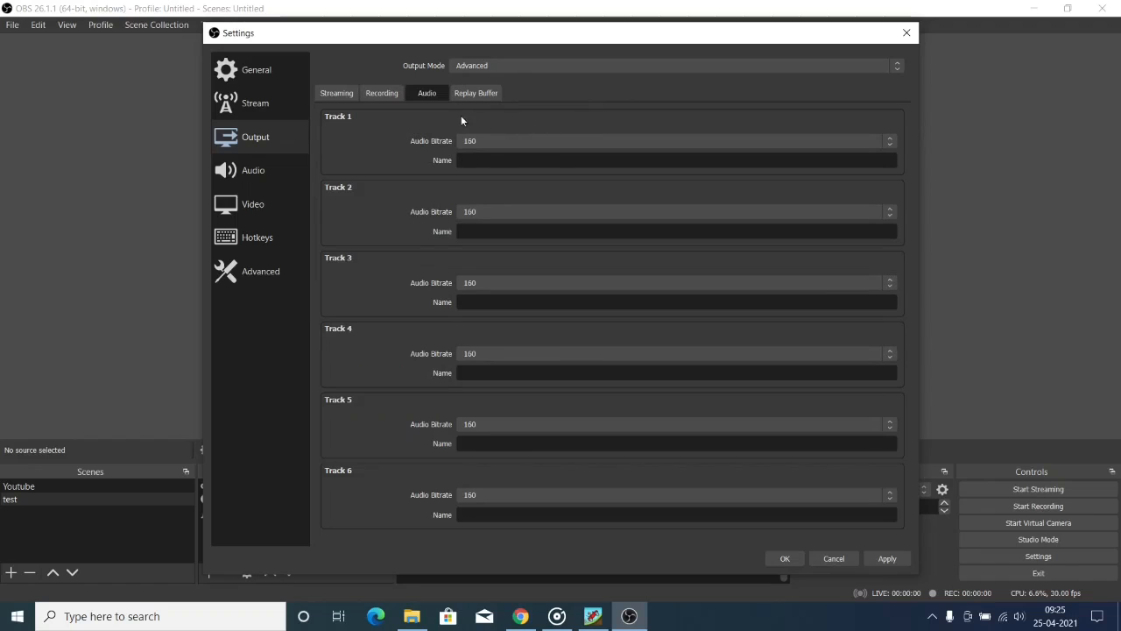
left_click(529, 142)
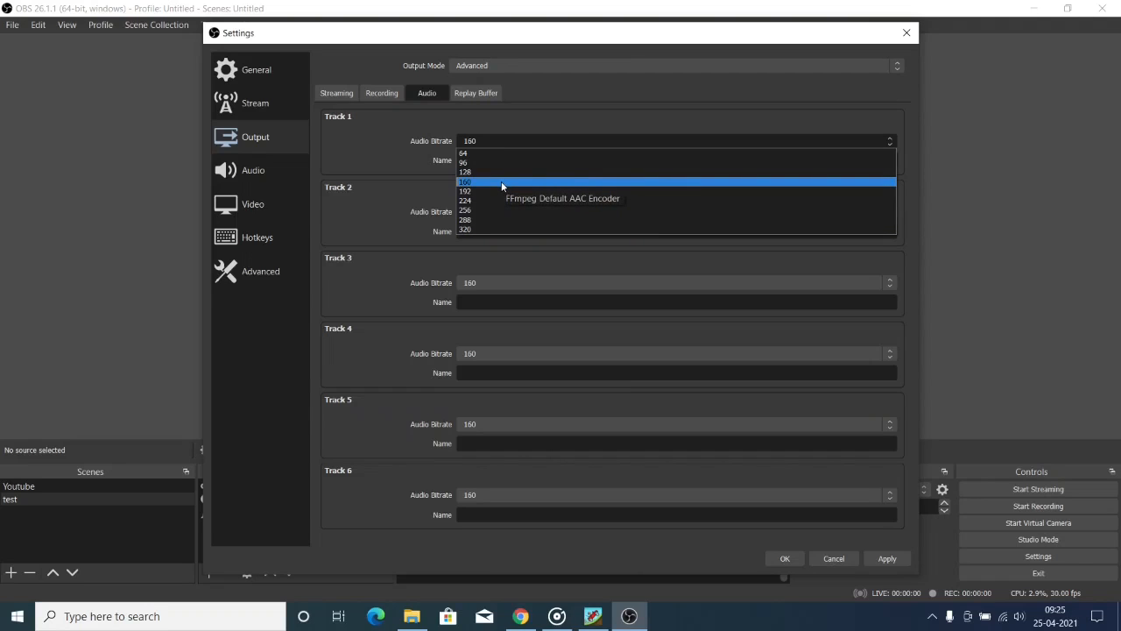
left_click(546, 112)
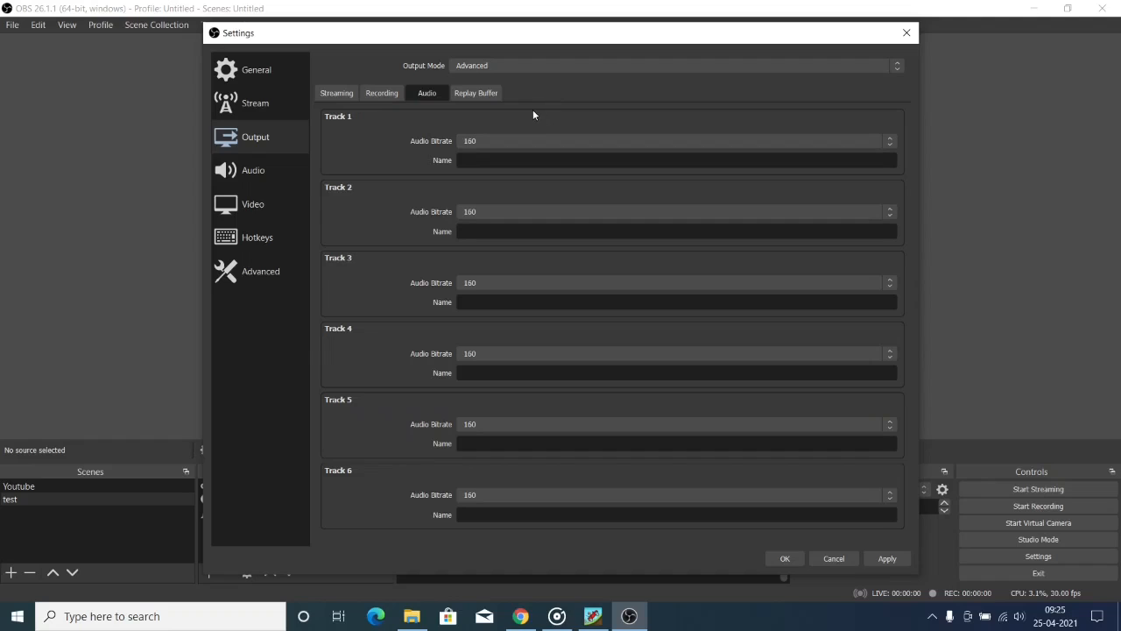
Try enabling the replay buffer, examine its maximum replay time, and disable it again
left_click(472, 94)
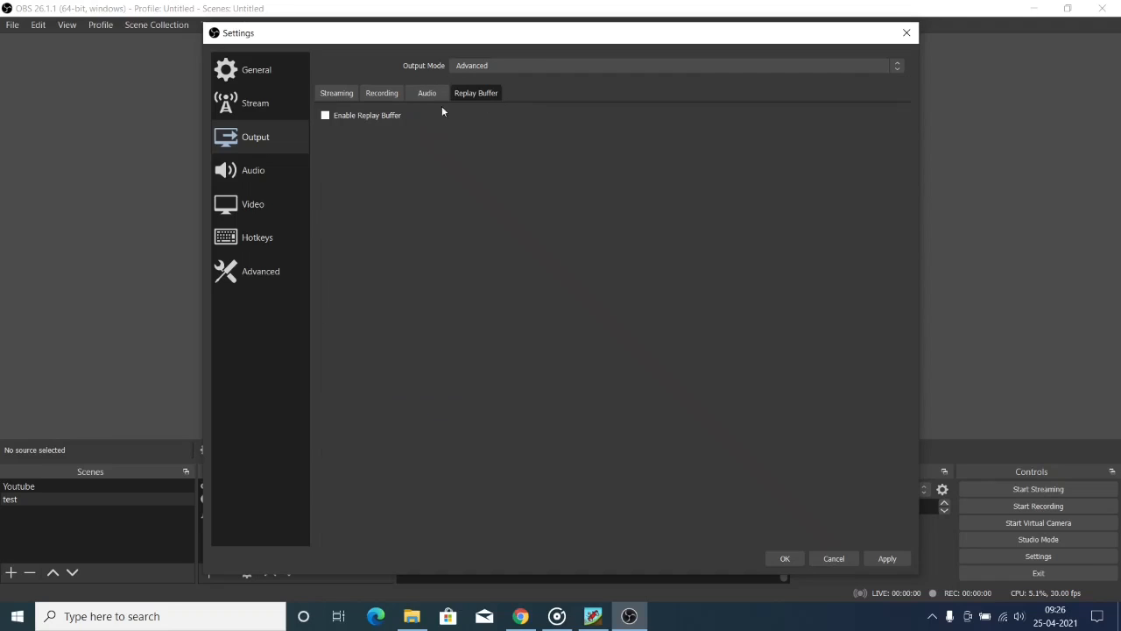
left_click(325, 116)
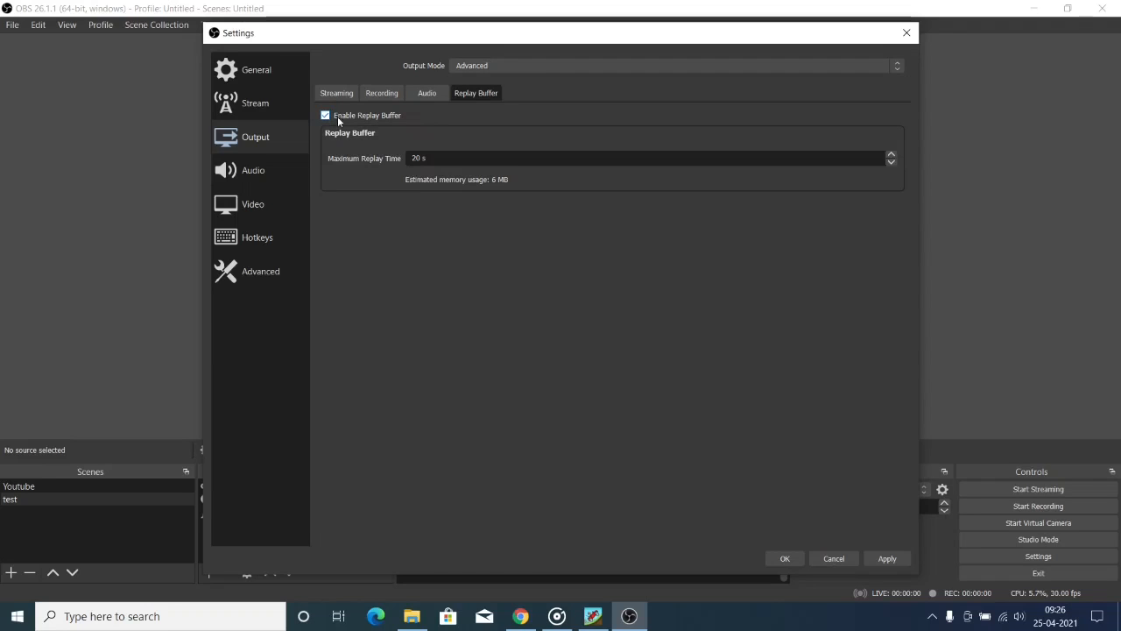
left_click_drag(428, 160, 404, 162)
left_click(427, 248)
left_click(324, 116)
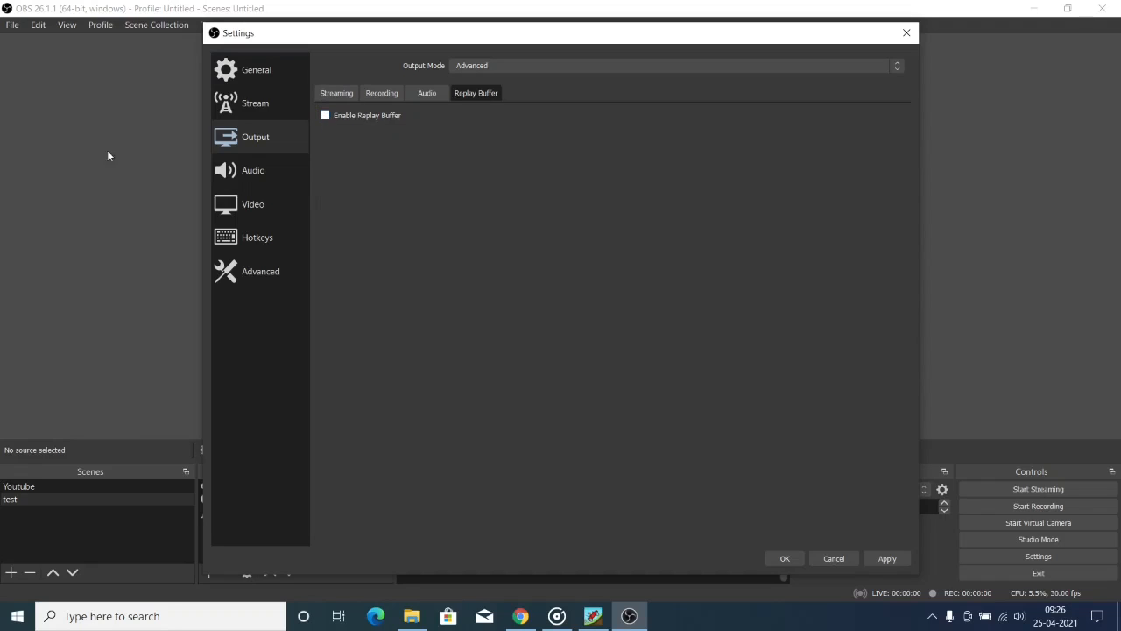
Review the sample rate and channel options in the Audio settings
left_click(250, 170)
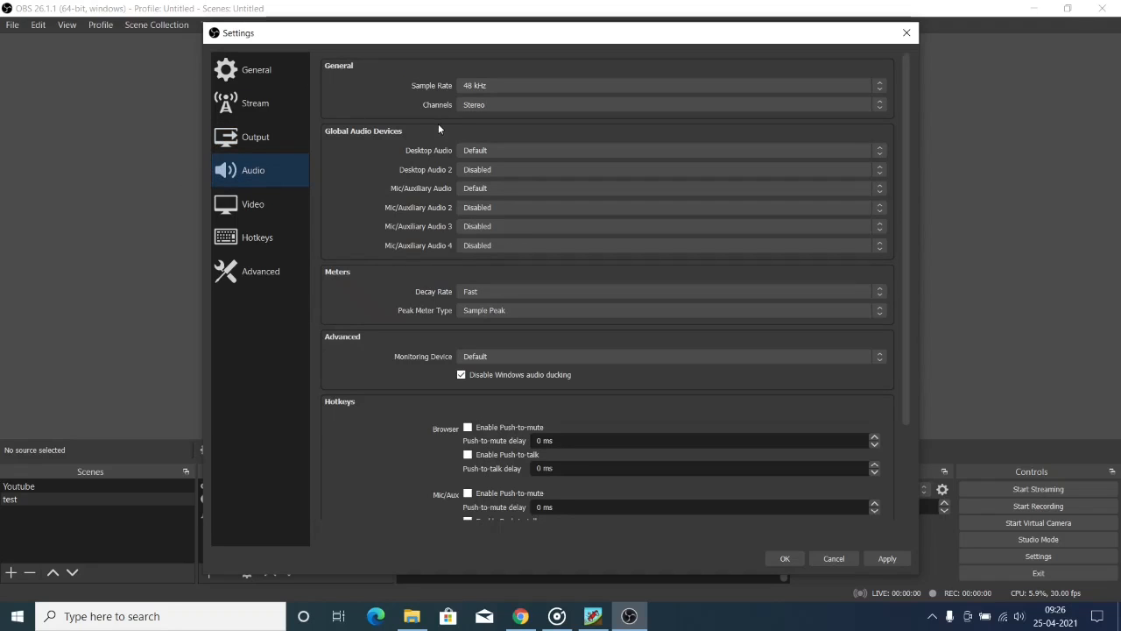
left_click(533, 85)
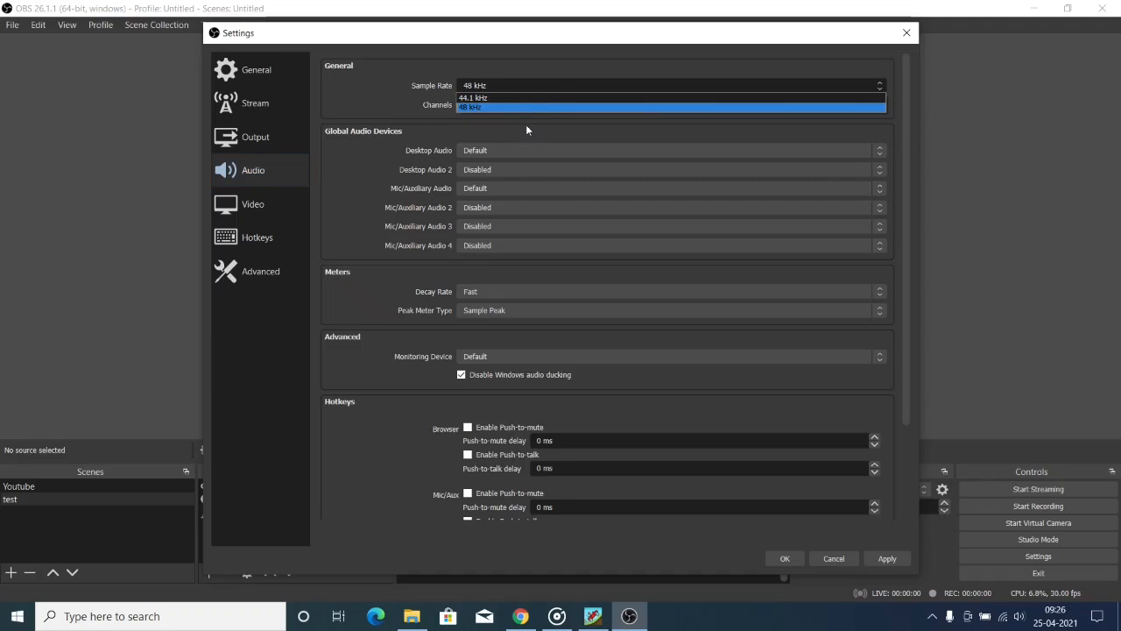
left_click(525, 124)
left_click(523, 106)
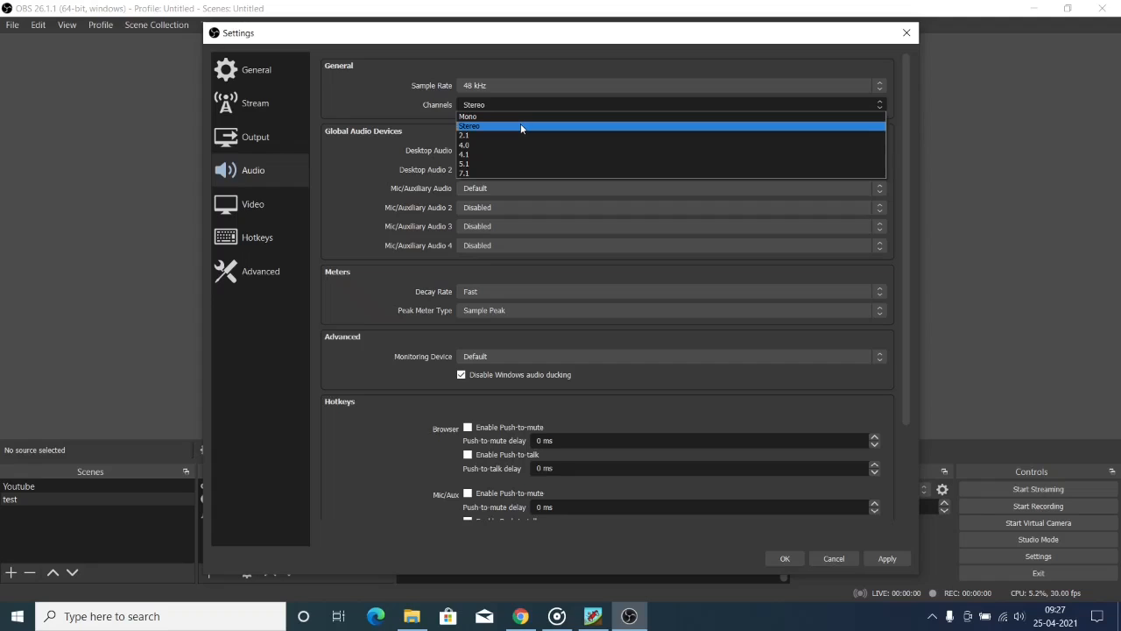
left_click(434, 124)
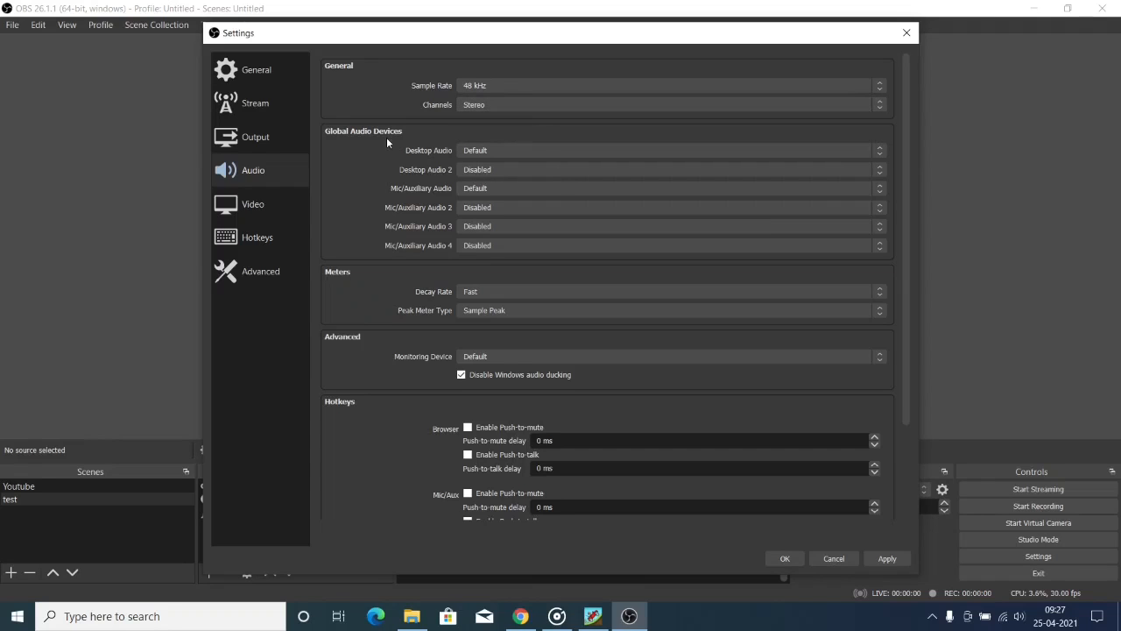
Review the devices available for Desktop Audio under the global audio devices
left_click(513, 153)
left_click(496, 147)
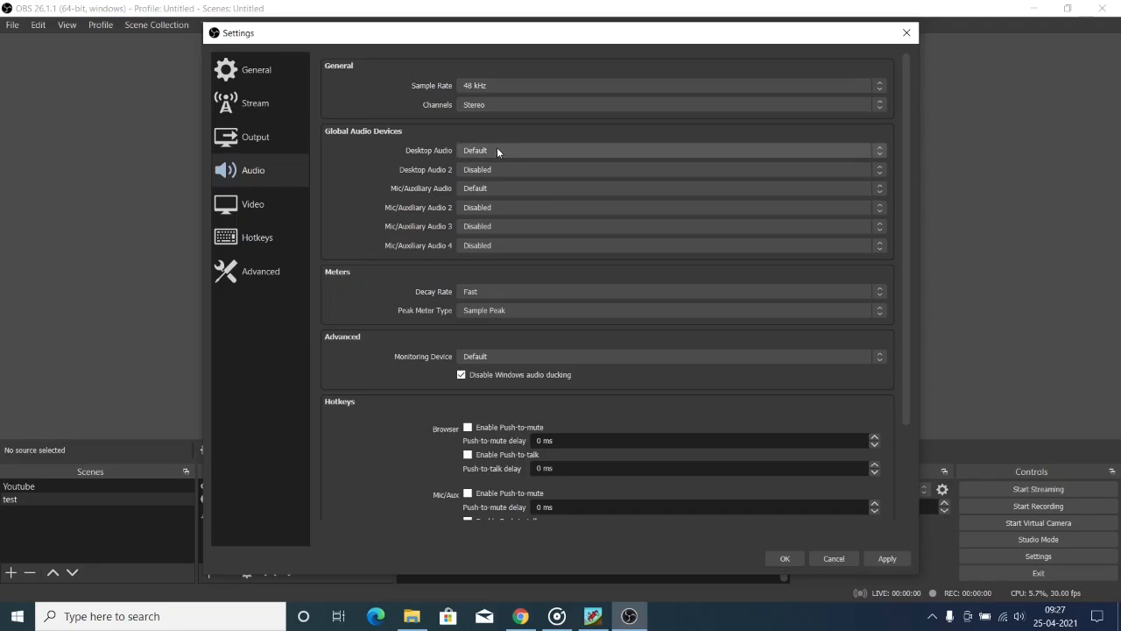
left_click(498, 150)
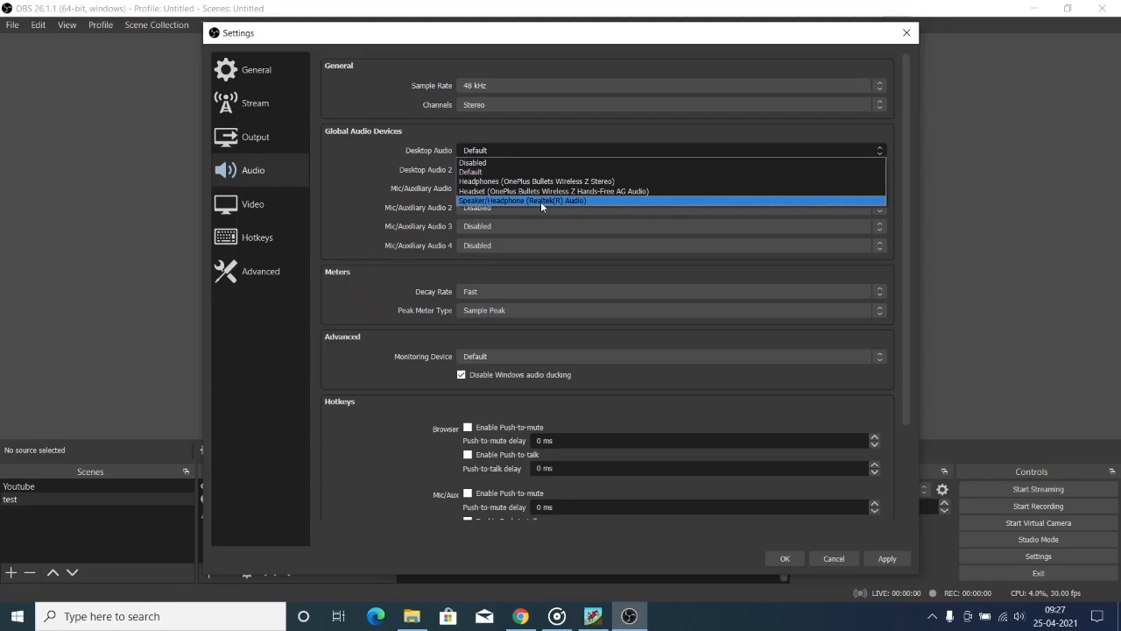
left_click(527, 137)
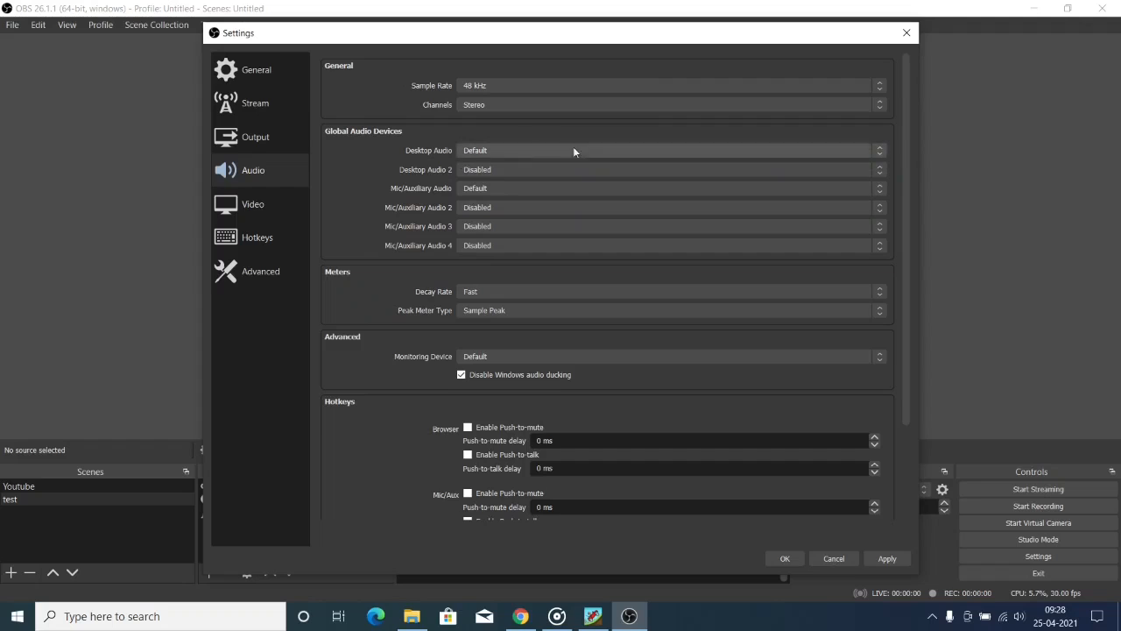
Review the Mic/Auxiliary Audio devices and the remaining meter, monitoring and push-to-talk options in the Audio settings
left_click(506, 190)
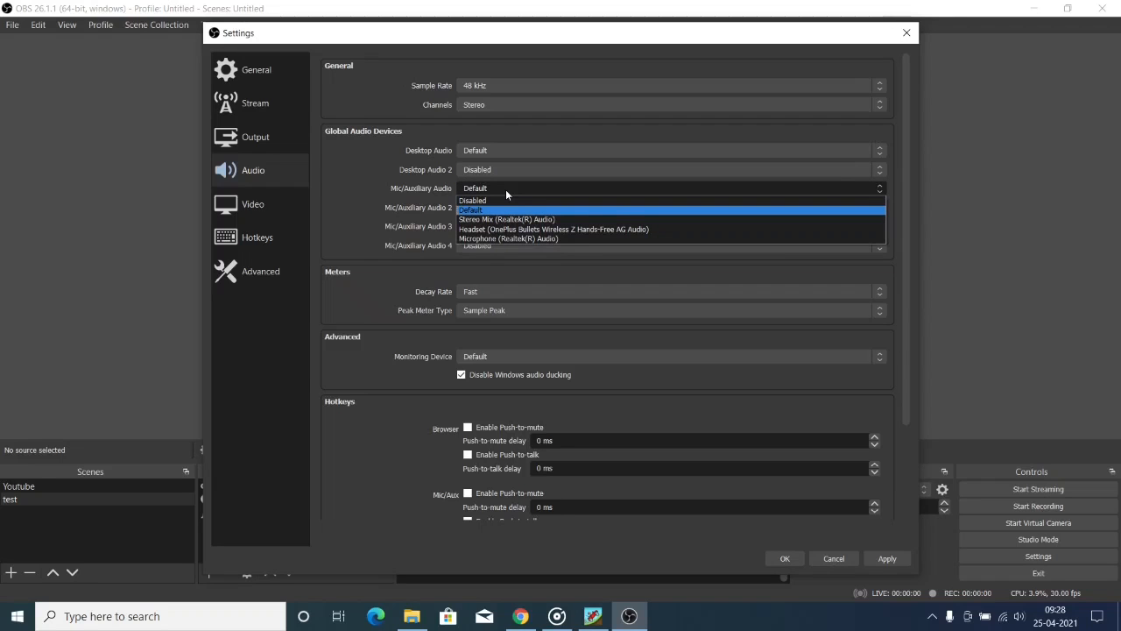
left_click(573, 261)
scroll(565, 280, "down", 3)
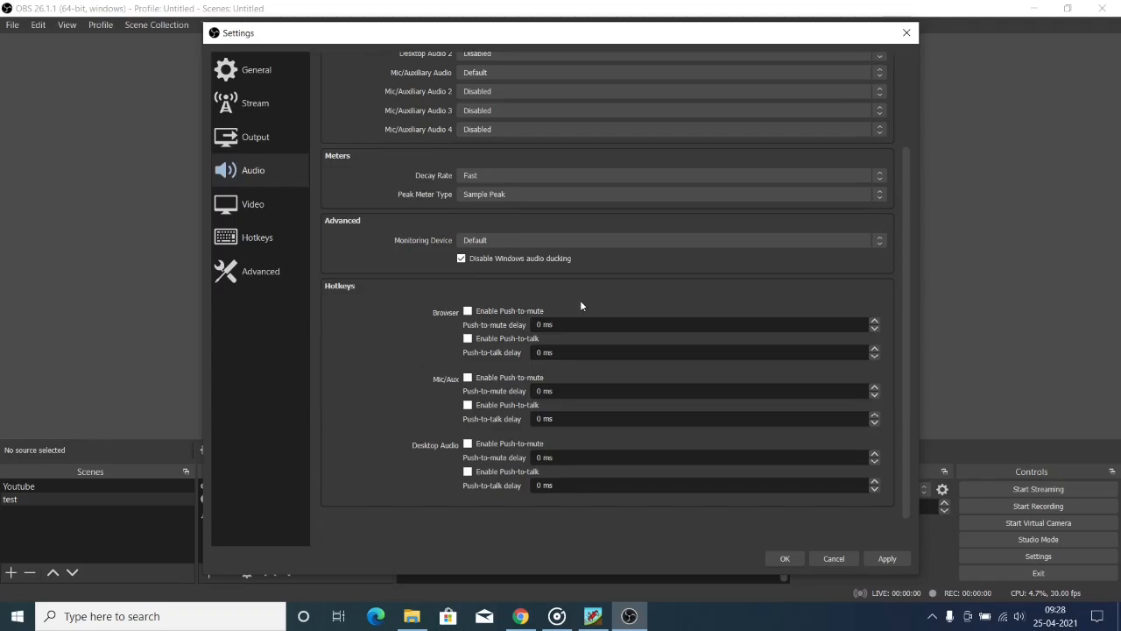
left_click_drag(910, 303, 913, 210)
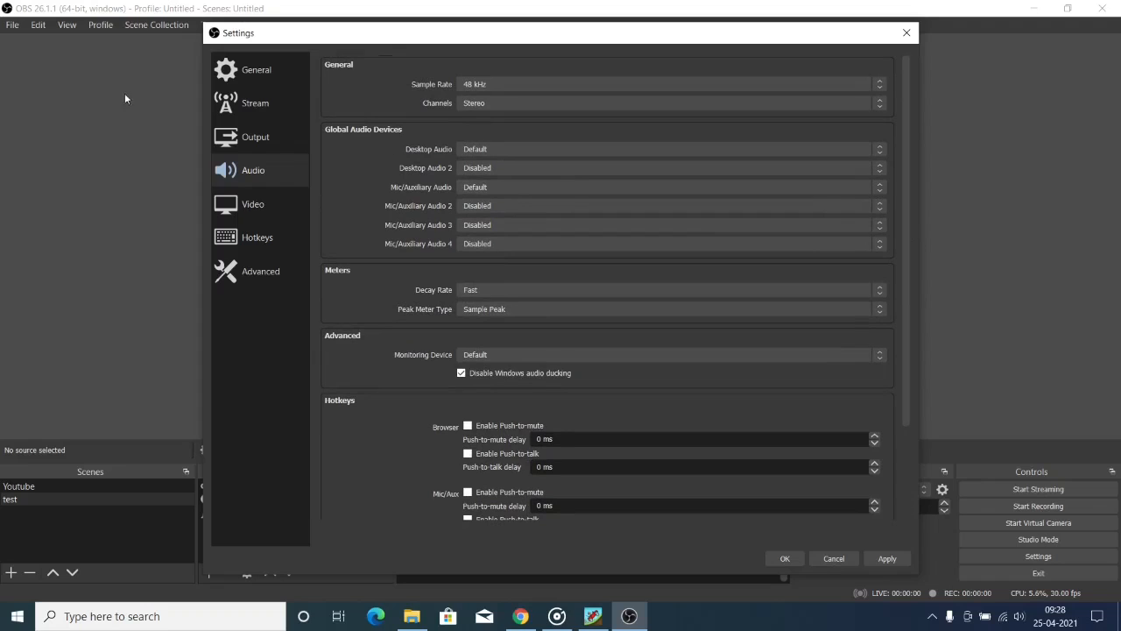
Try a base (canvas) resolution of 1920x1080 in the Video settings and examine the output resolution value
left_click(275, 204)
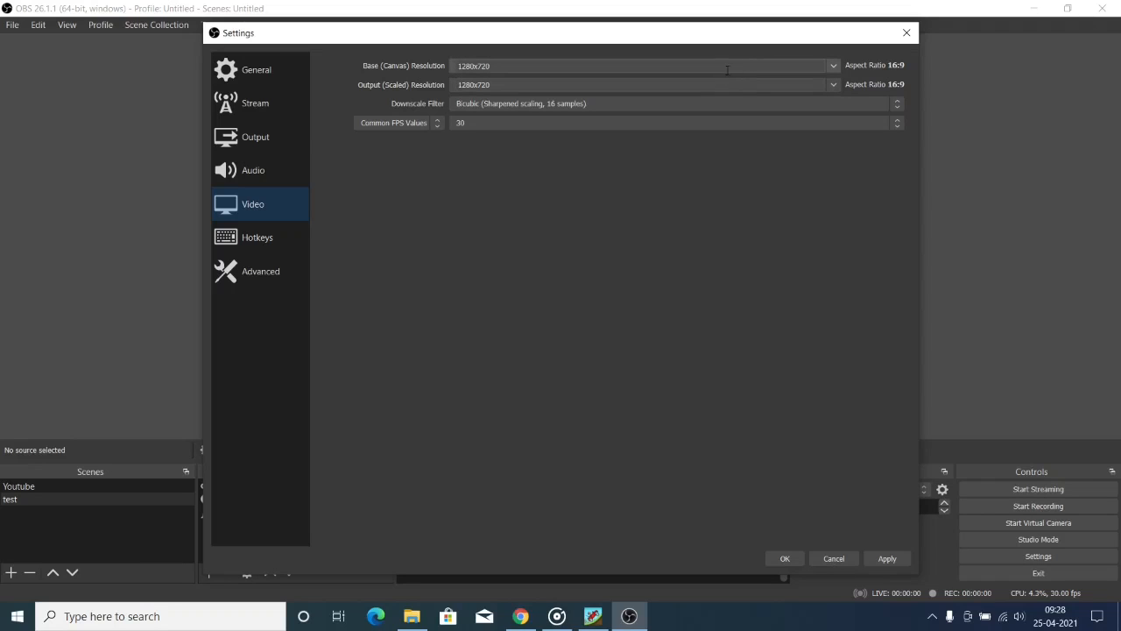
left_click(830, 68)
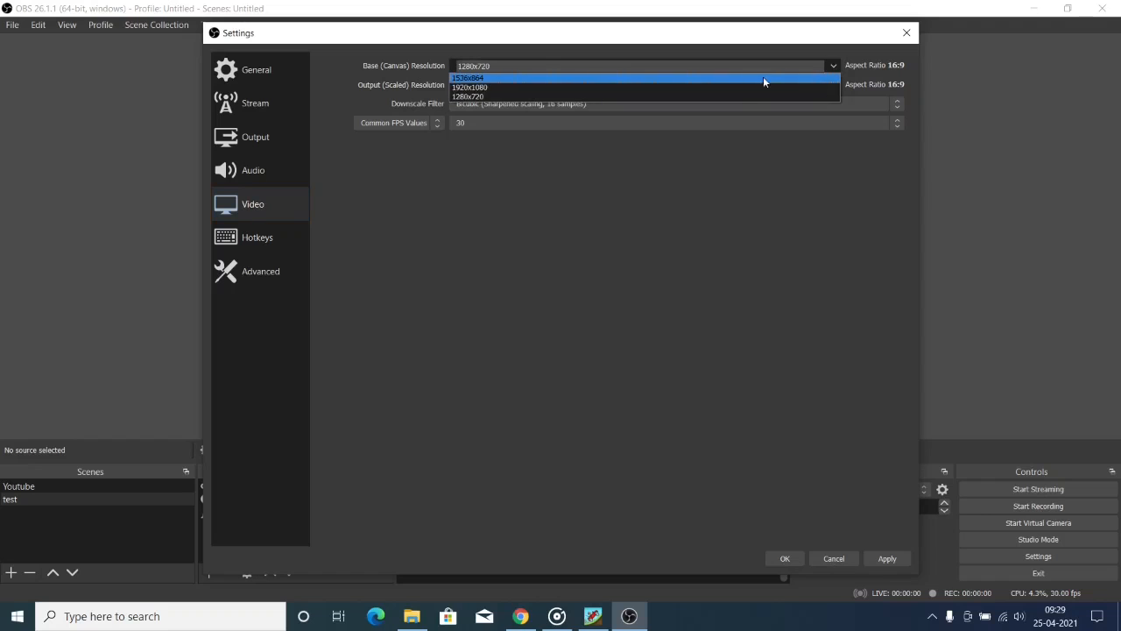
left_click(487, 88)
left_click(539, 67)
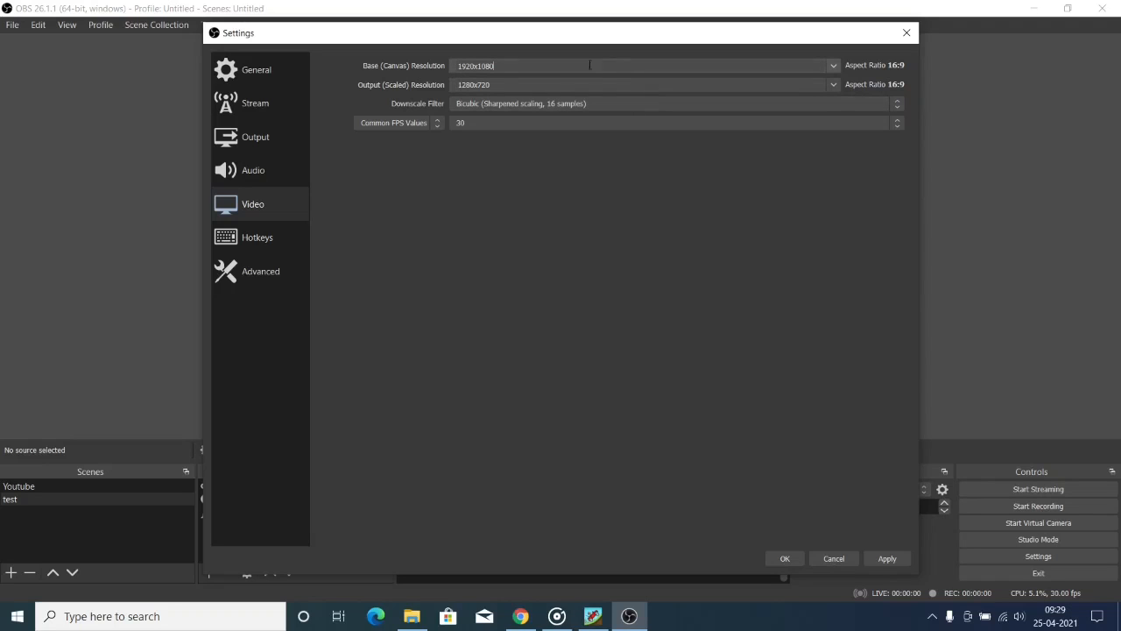
left_click_drag(555, 83, 453, 86)
left_click(518, 85)
Set both the base (canvas) resolution and the output (scaled) resolution to 1280x720
left_click(834, 65)
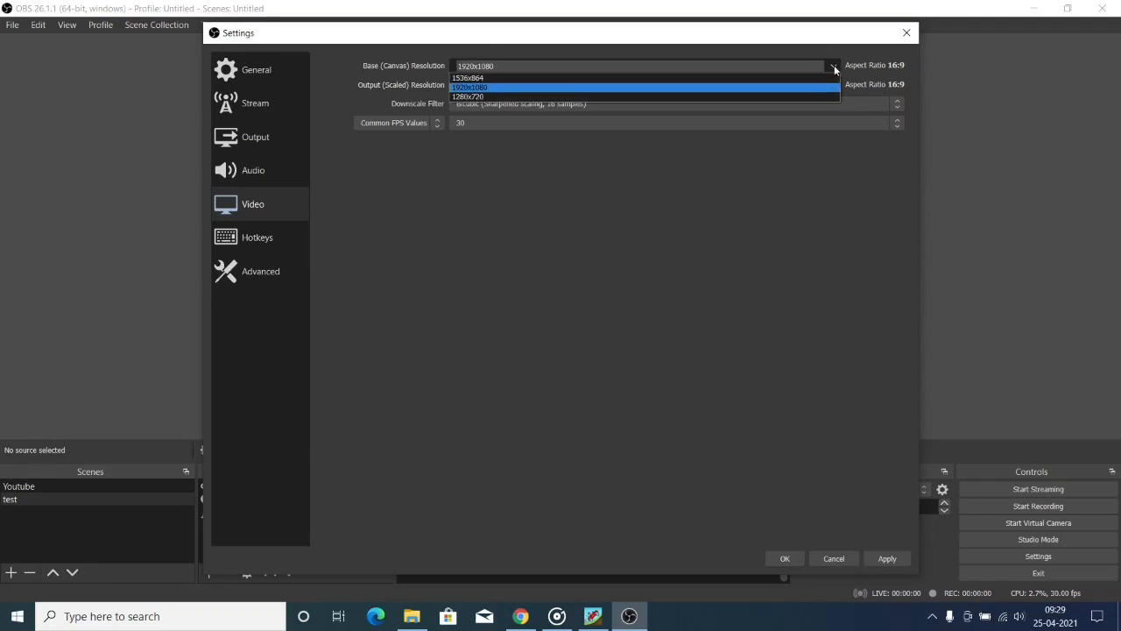
left_click(634, 95)
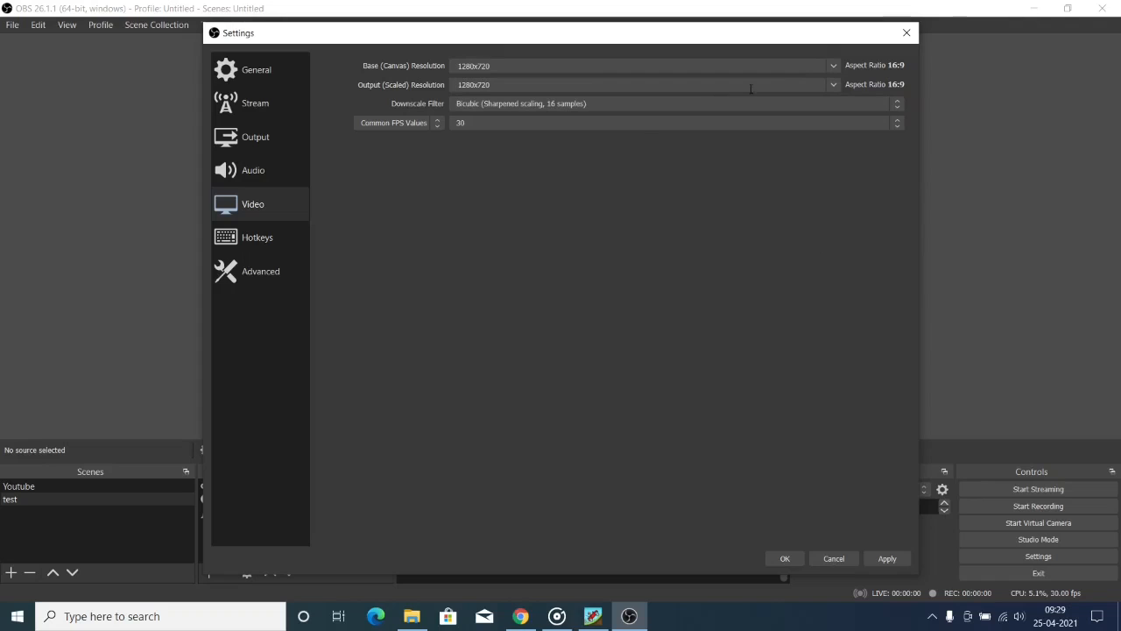
left_click(833, 85)
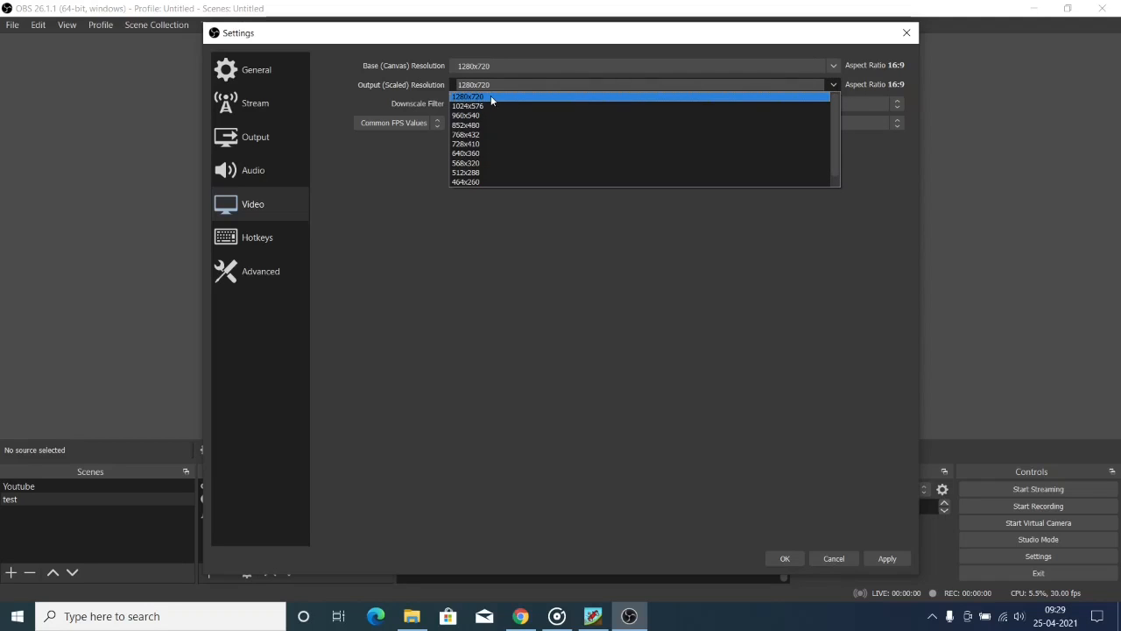
left_click(491, 97)
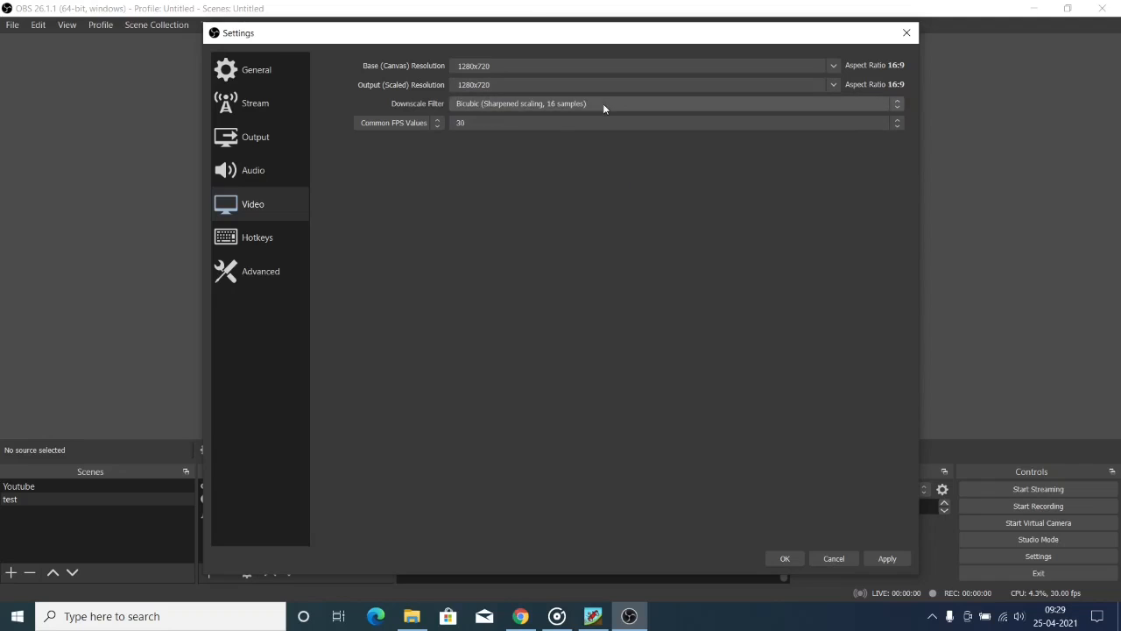
Set the downscale filter to Bilinear (Fastest, but blurry if scaling) and examine the common FPS values
left_click(603, 103)
left_click(481, 115)
left_click(480, 104)
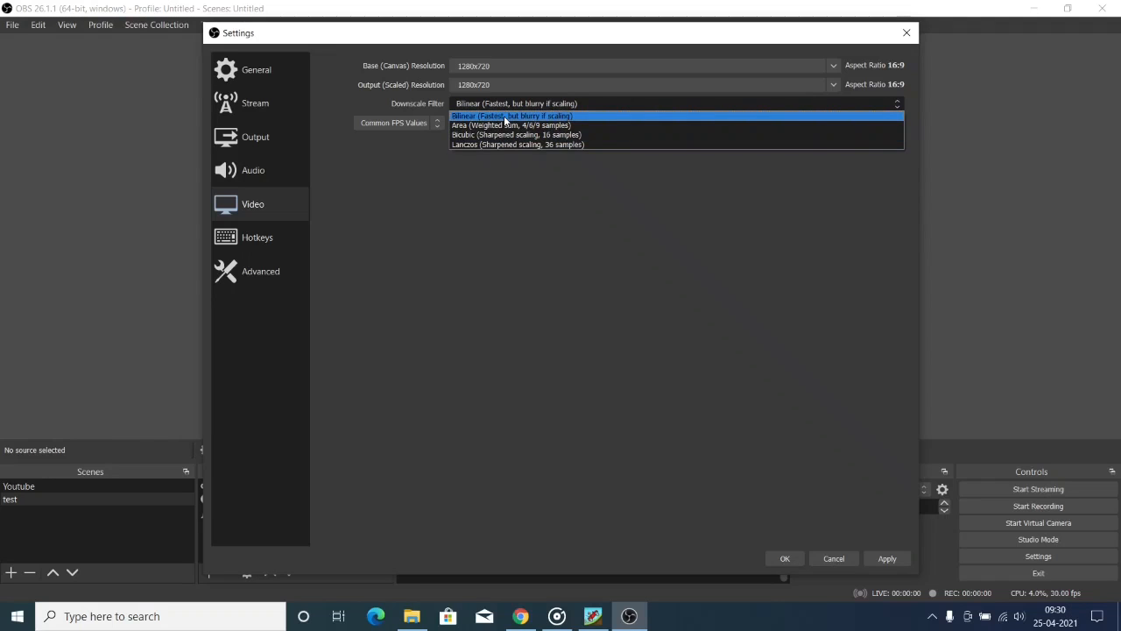
left_click(505, 120)
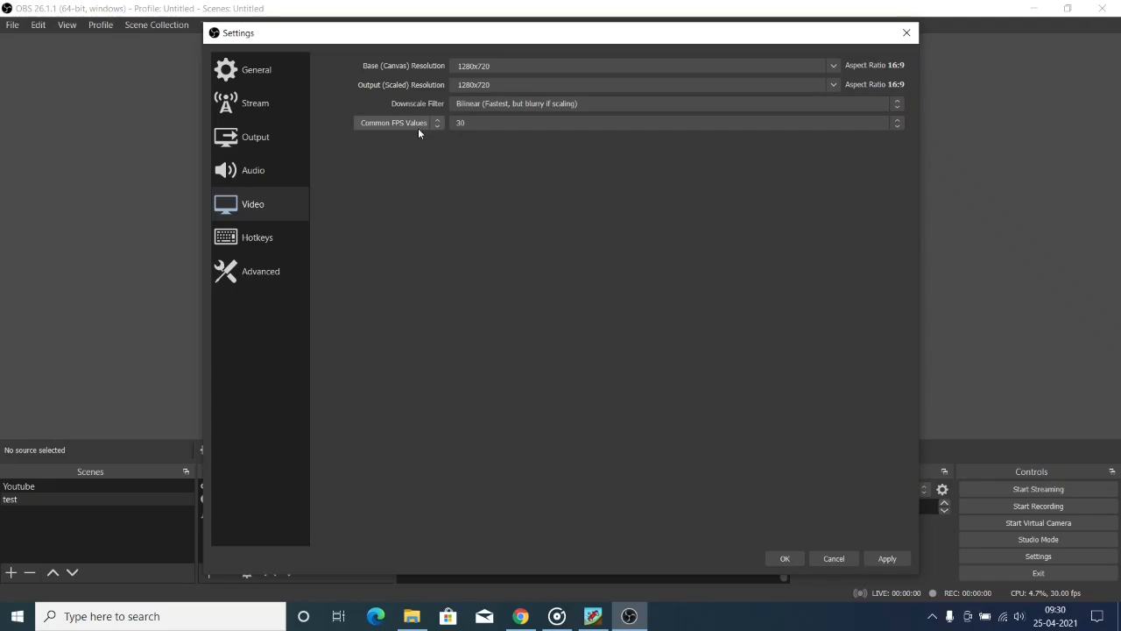
left_click(497, 126)
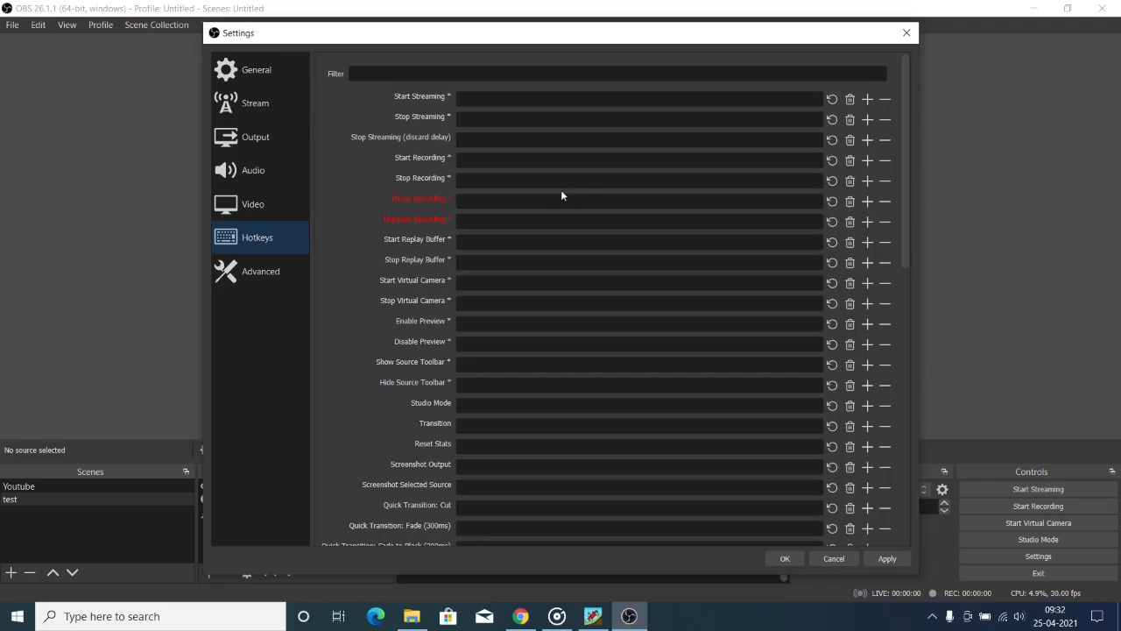
Try Ctrl + Shift + R as the Pause Recording hotkey, revert it, and look through the remaining hotkeys
left_click(501, 200)
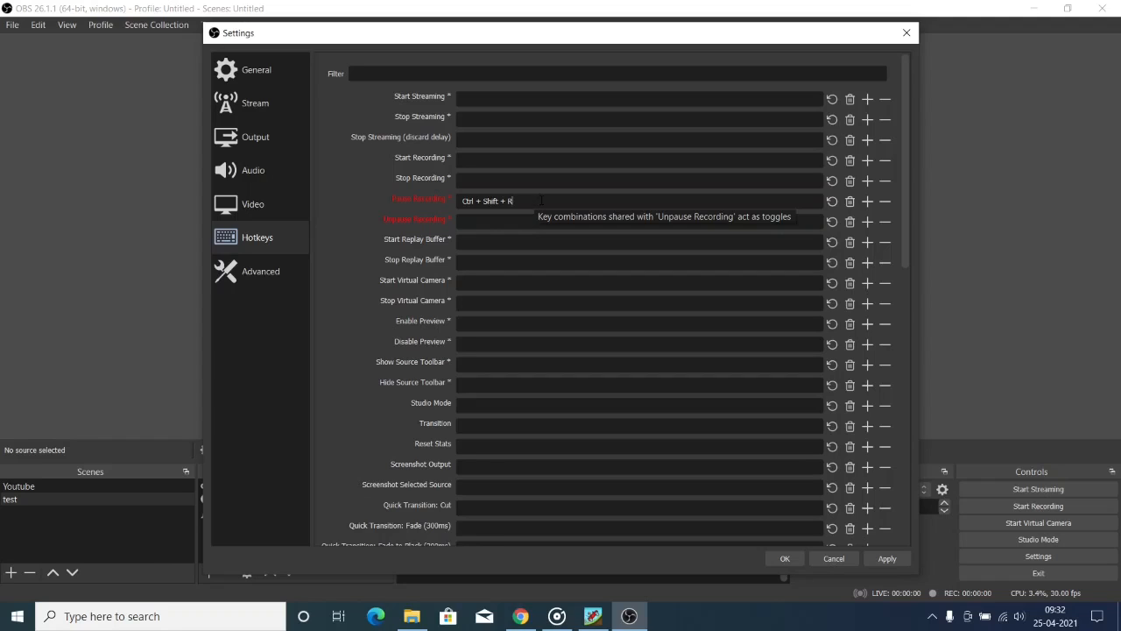
left_click(838, 200)
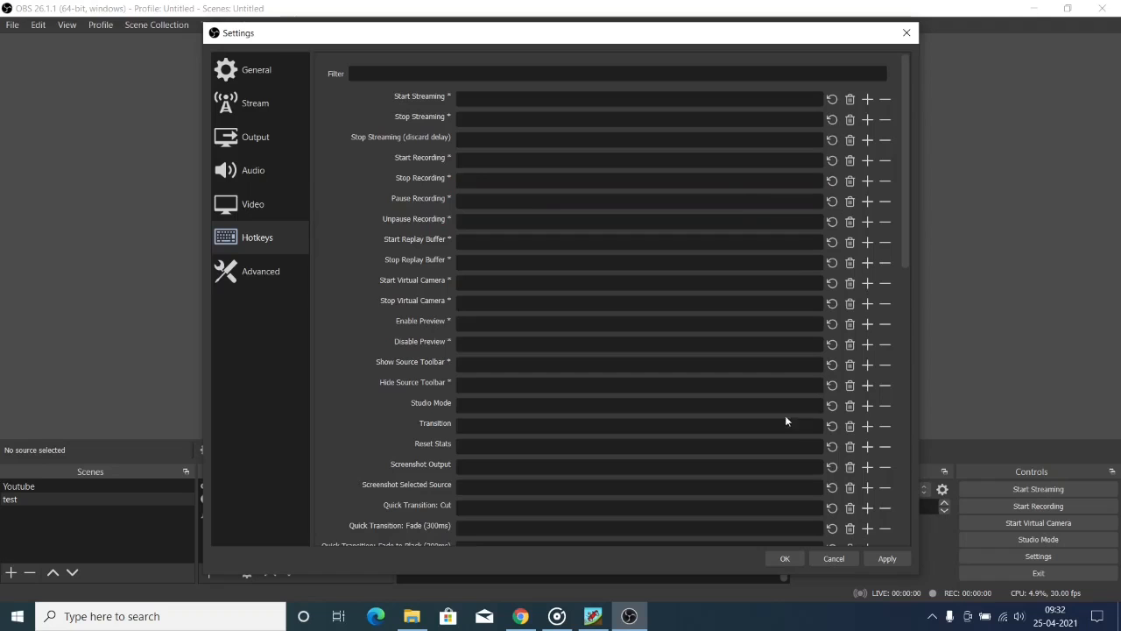
scroll(364, 196, "down", 5)
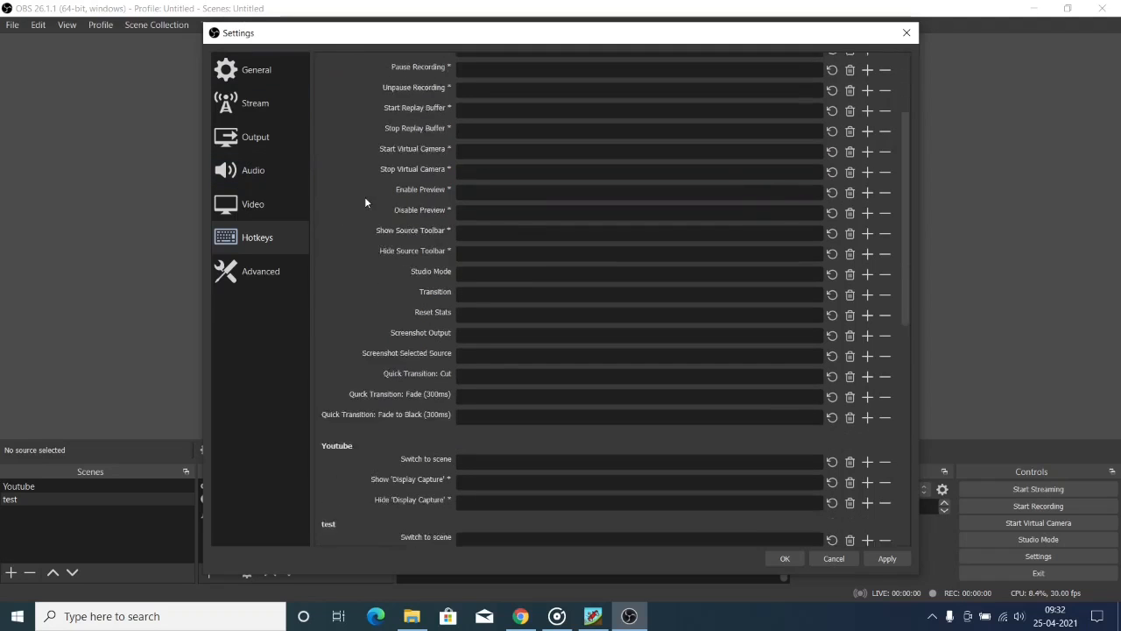
scroll(754, 188, "down", 9)
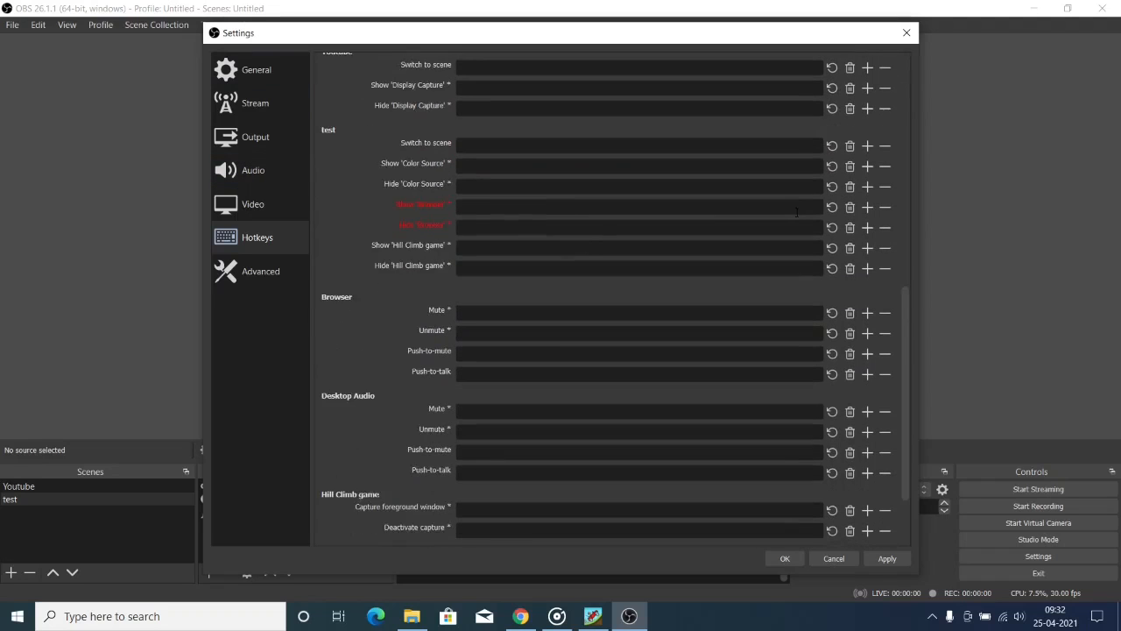
scroll(800, 212, "up", 15)
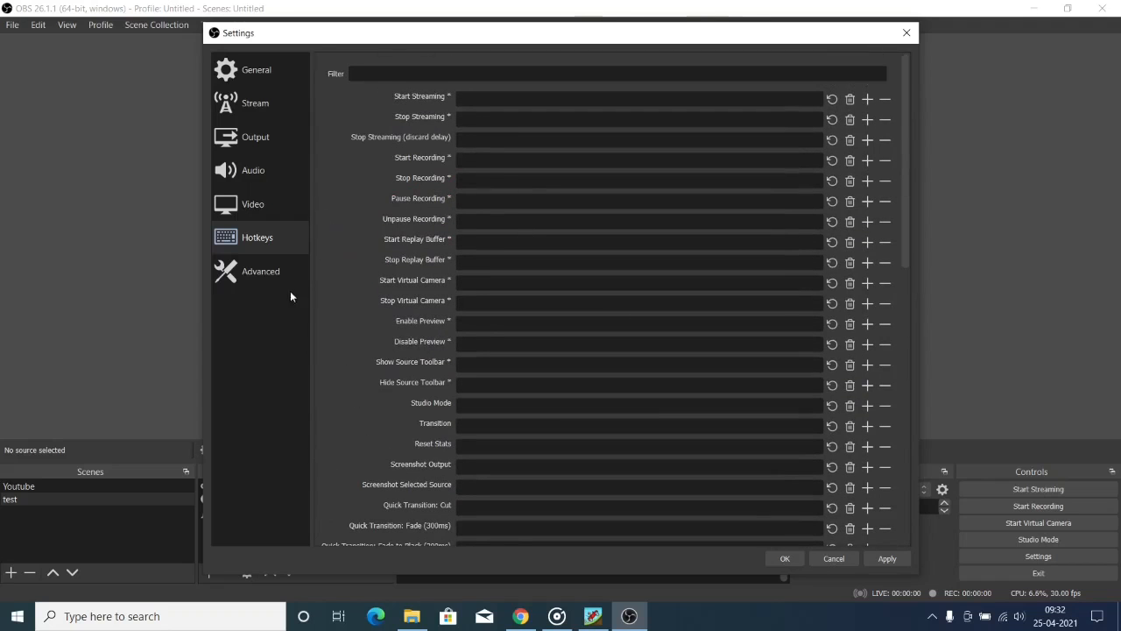
Review the Advanced settings, and apply the settings changes and close the dialog
left_click(256, 276)
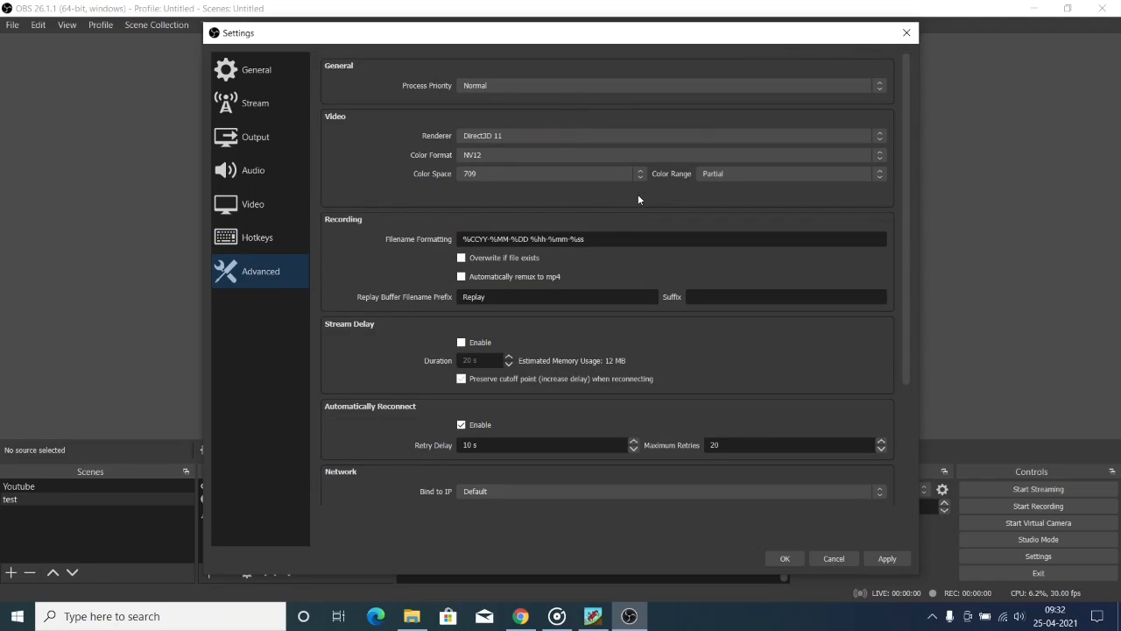
scroll(670, 197, "down", 2)
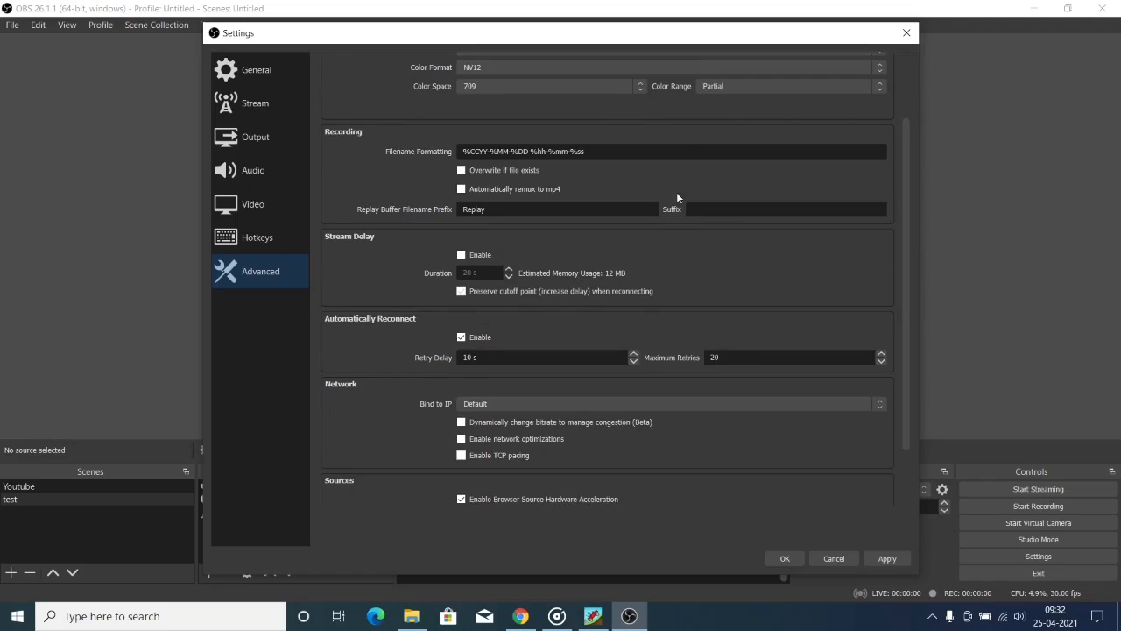
scroll(726, 275, "down", 2)
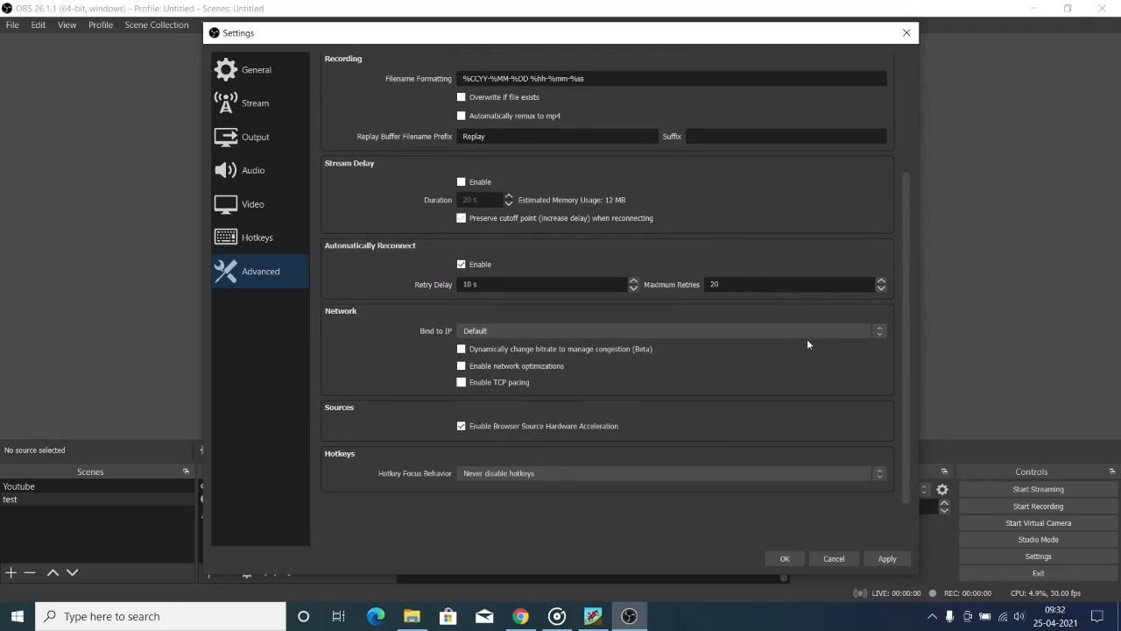
scroll(854, 355, "up", 4)
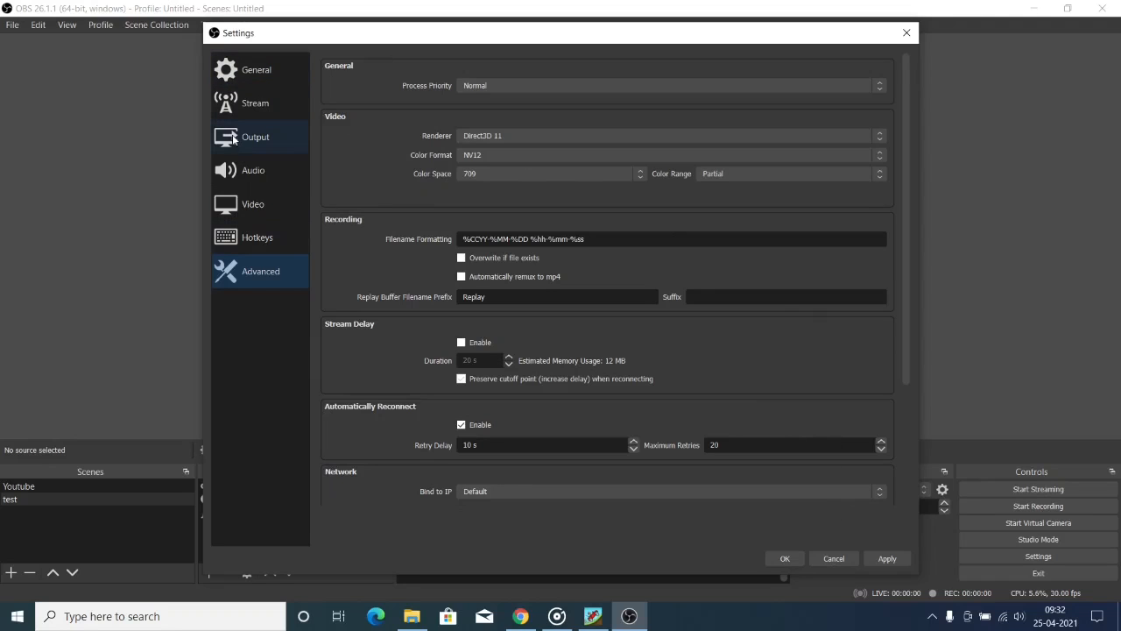
scroll(429, 221, "down", 3)
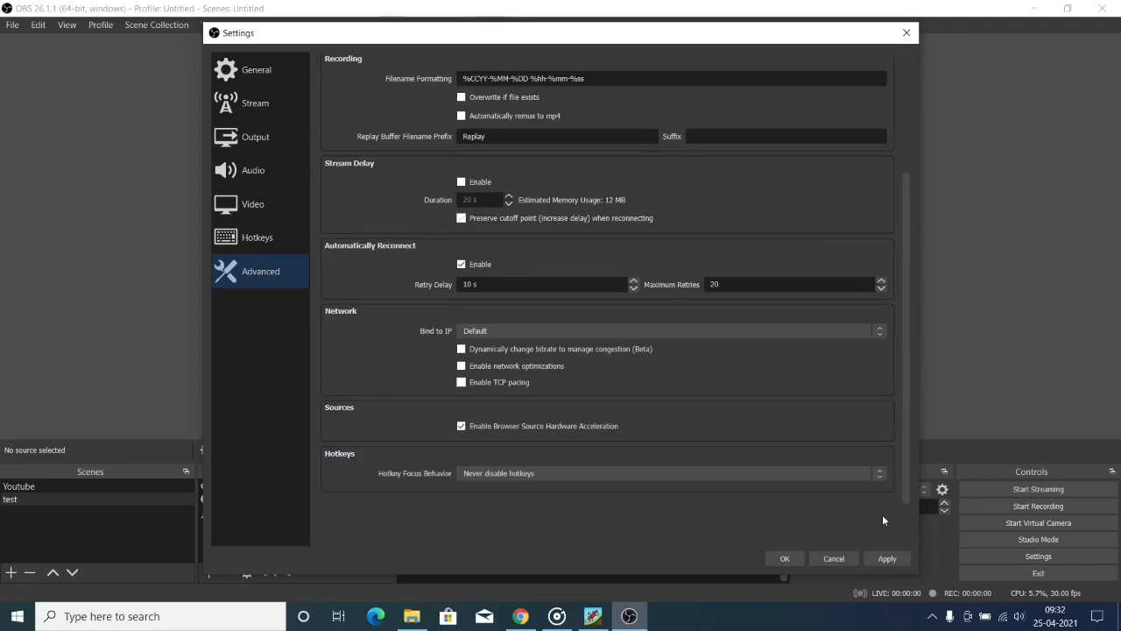
left_click(889, 559)
left_click(793, 557)
Check the YouTube Studio live page in Chrome, start streaming from OBS, and pause the live preview in YouTube Studio
left_click(522, 616)
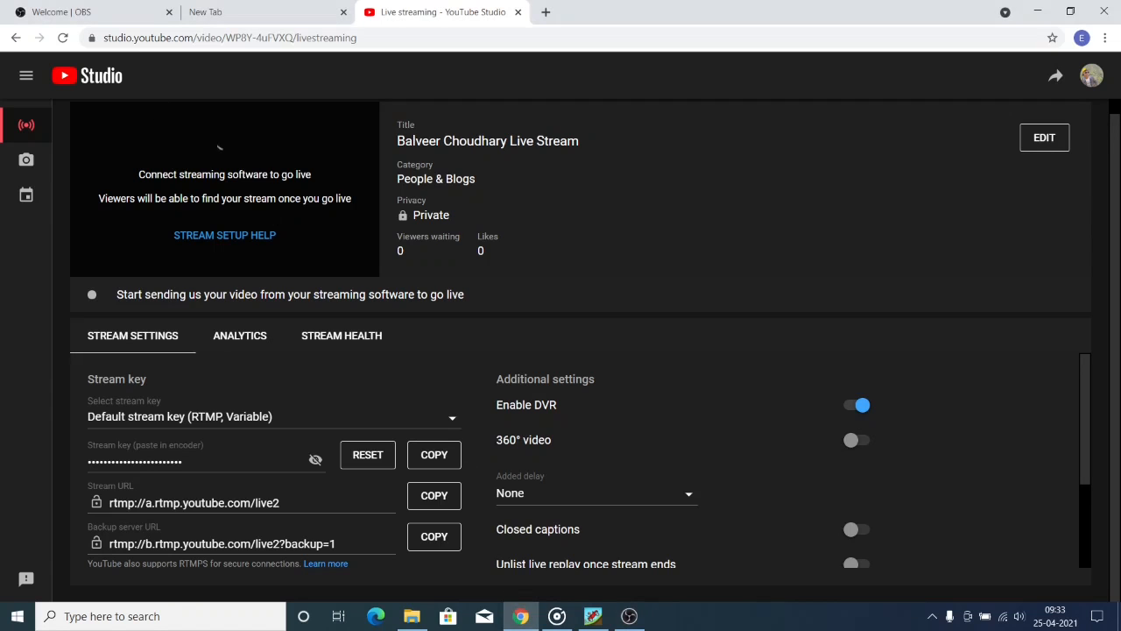
left_click(629, 616)
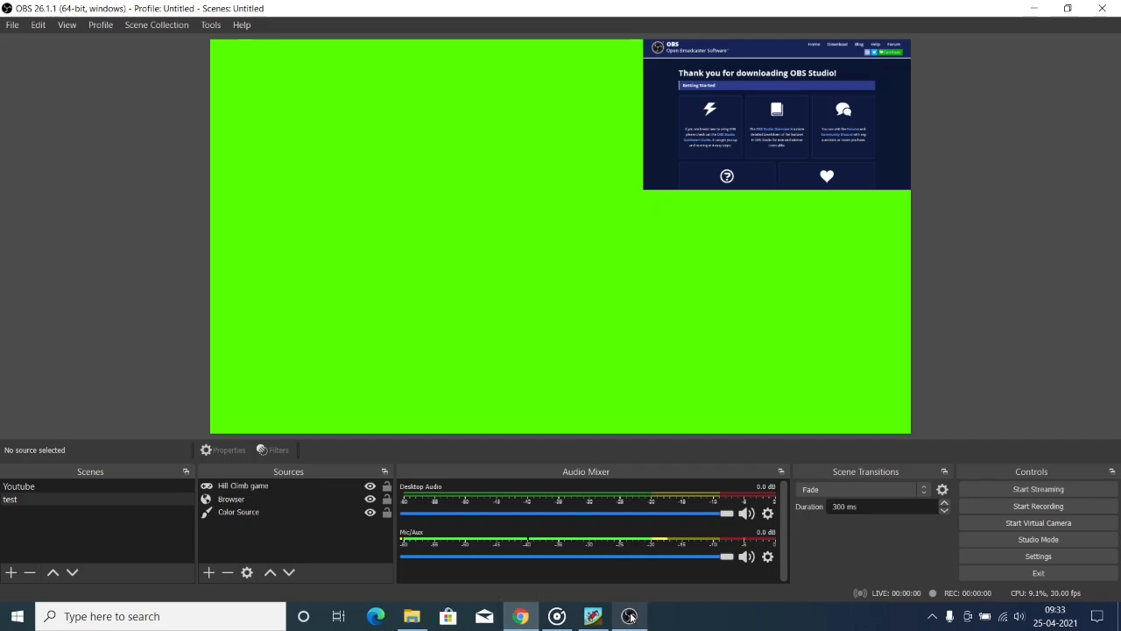
left_click(1045, 488)
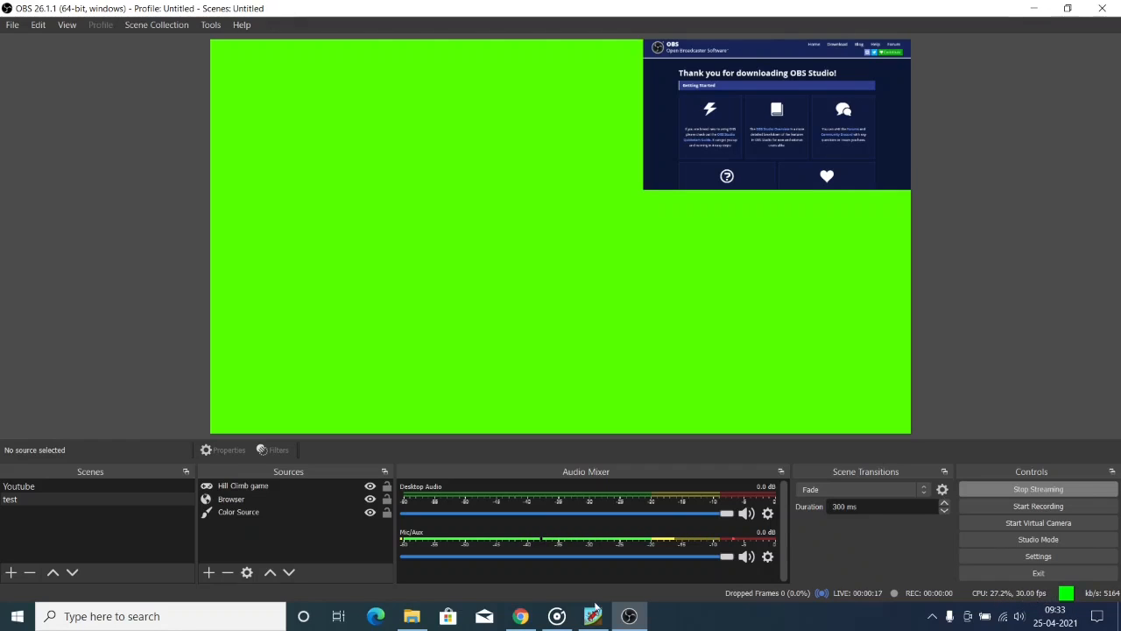
left_click(521, 615)
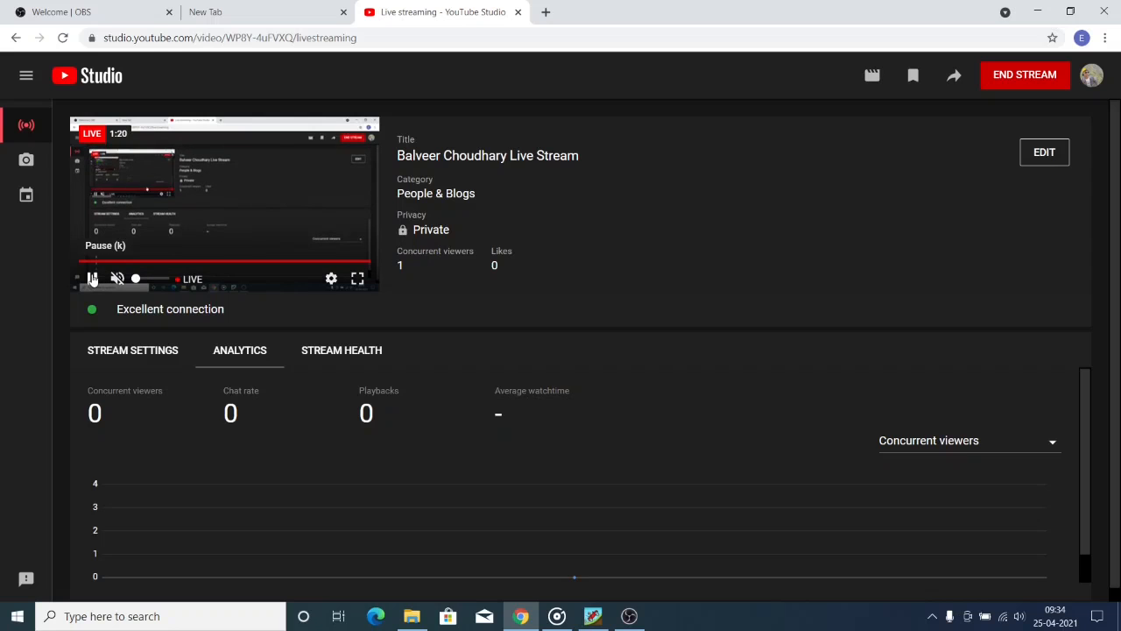
left_click(92, 279)
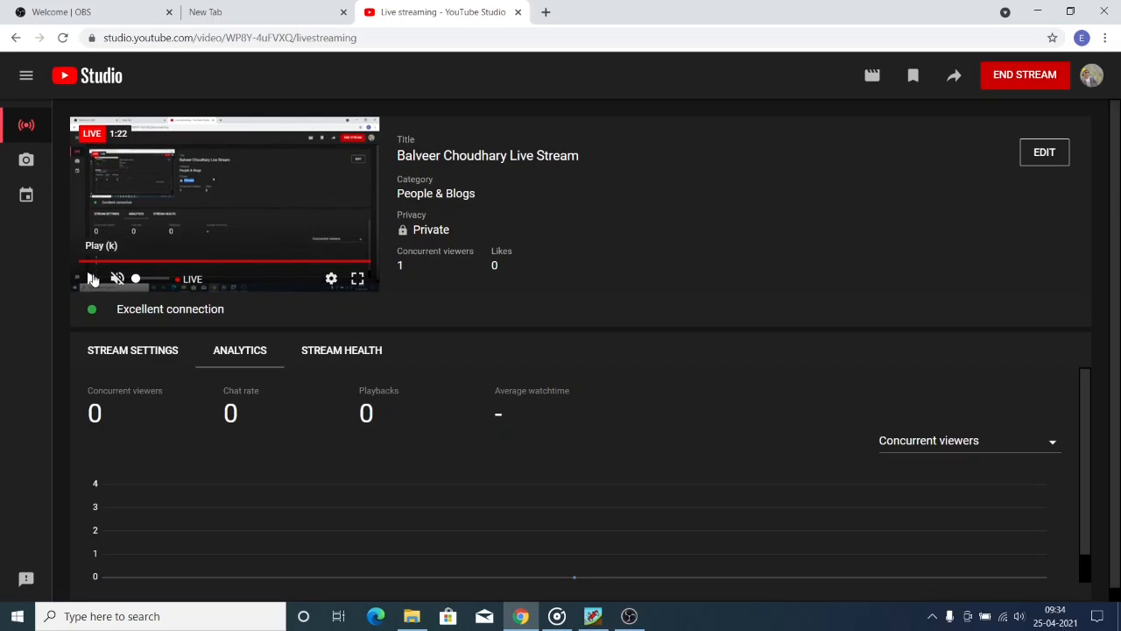
Stop streaming in OBS and resume the live preview in YouTube Studio in Chrome
left_click(628, 615)
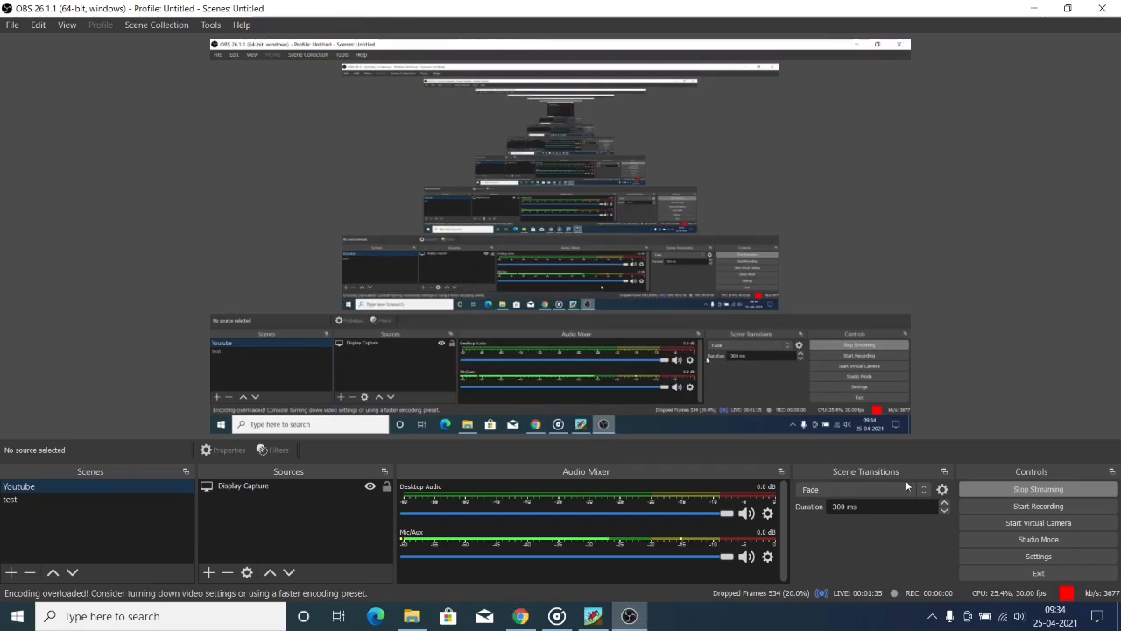
left_click(1028, 489)
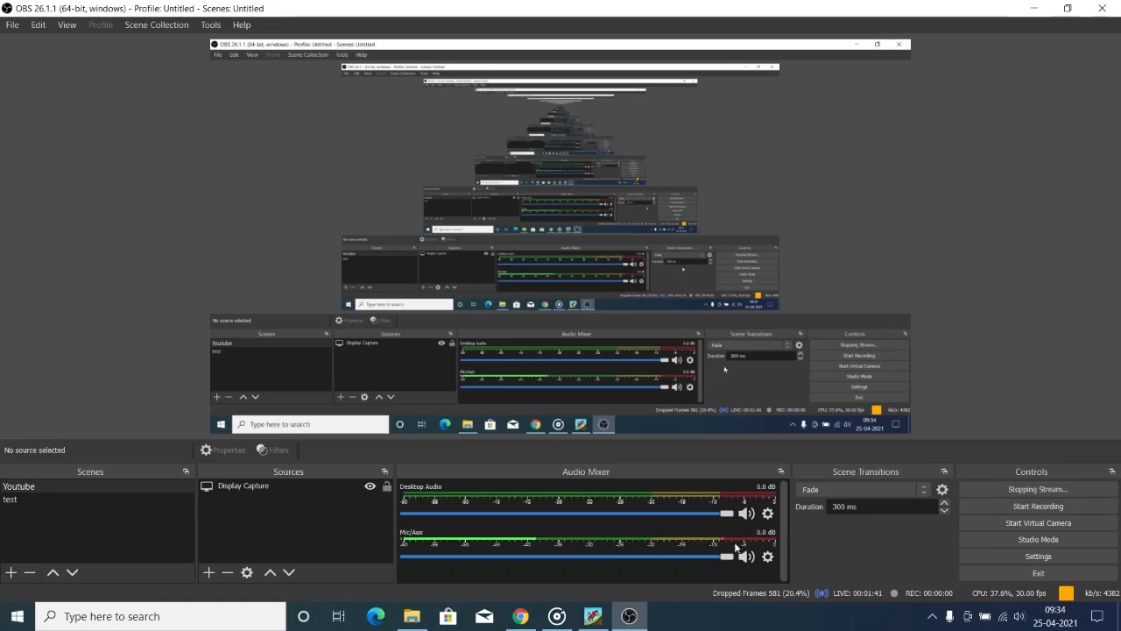
left_click(520, 616)
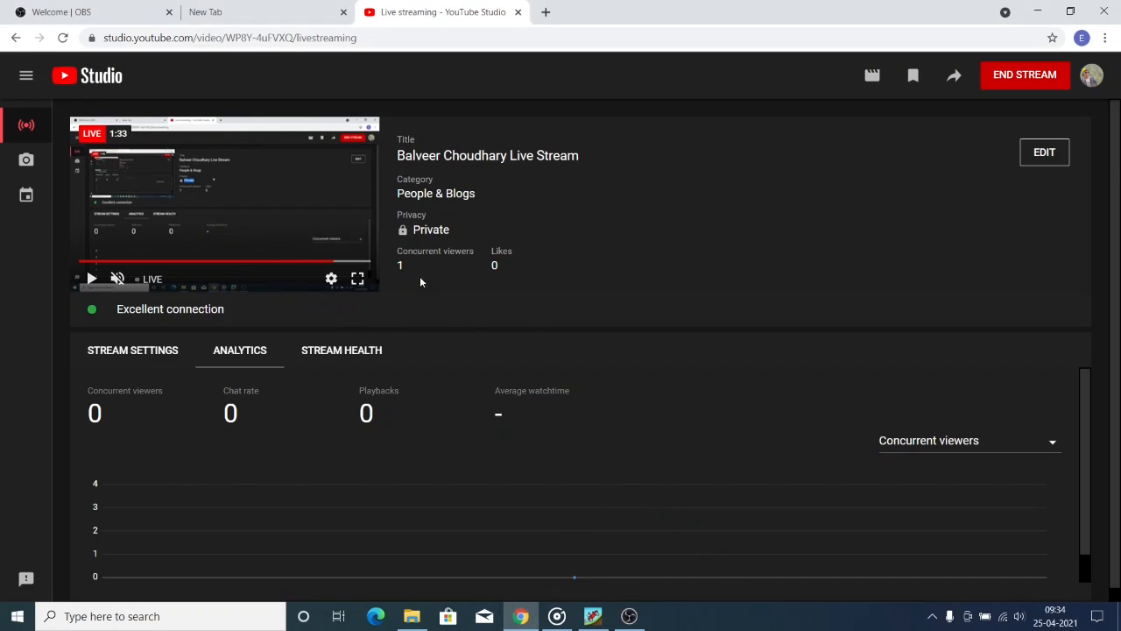
left_click(91, 279)
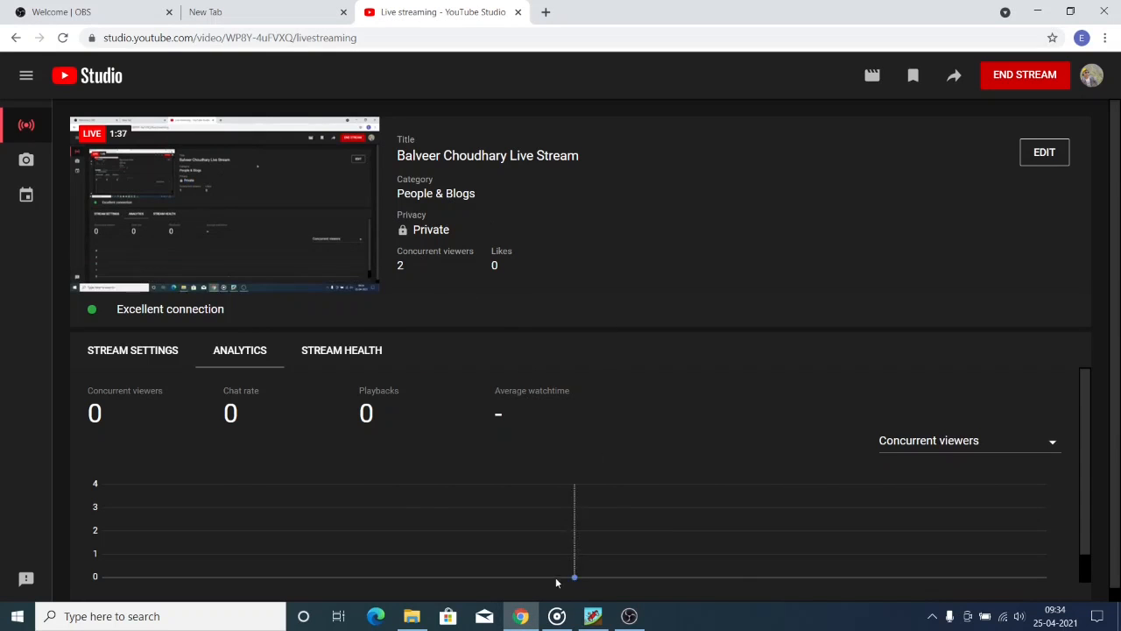
Switch to OBS and record a short clip, changing from the Youtube scene to the test scene while recording
left_click(629, 616)
left_click(1047, 507)
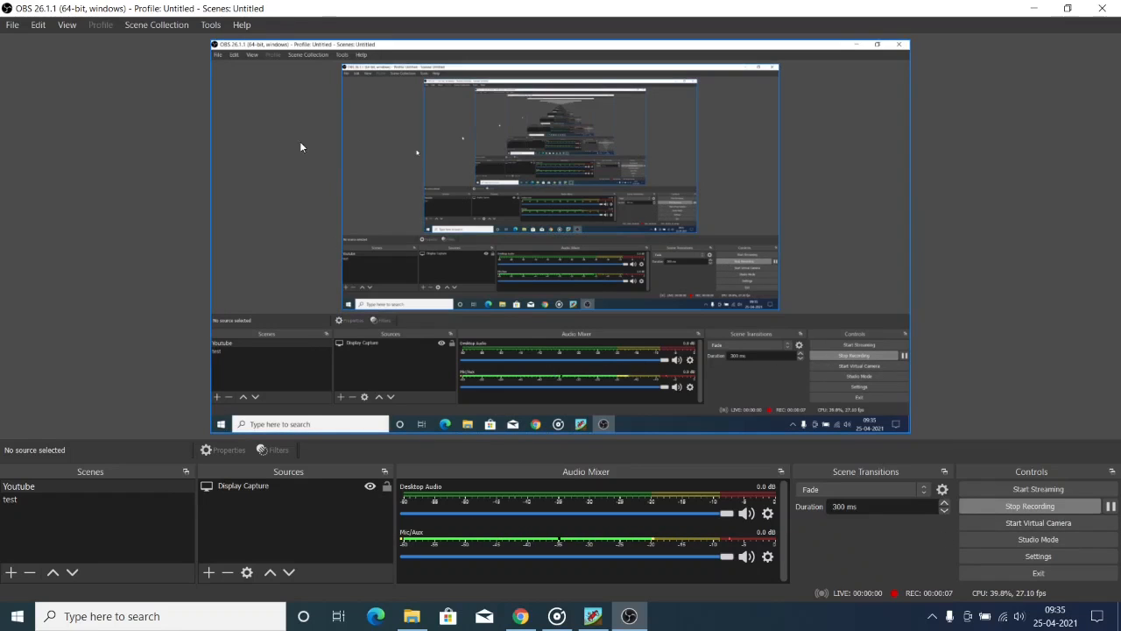
left_click(83, 502)
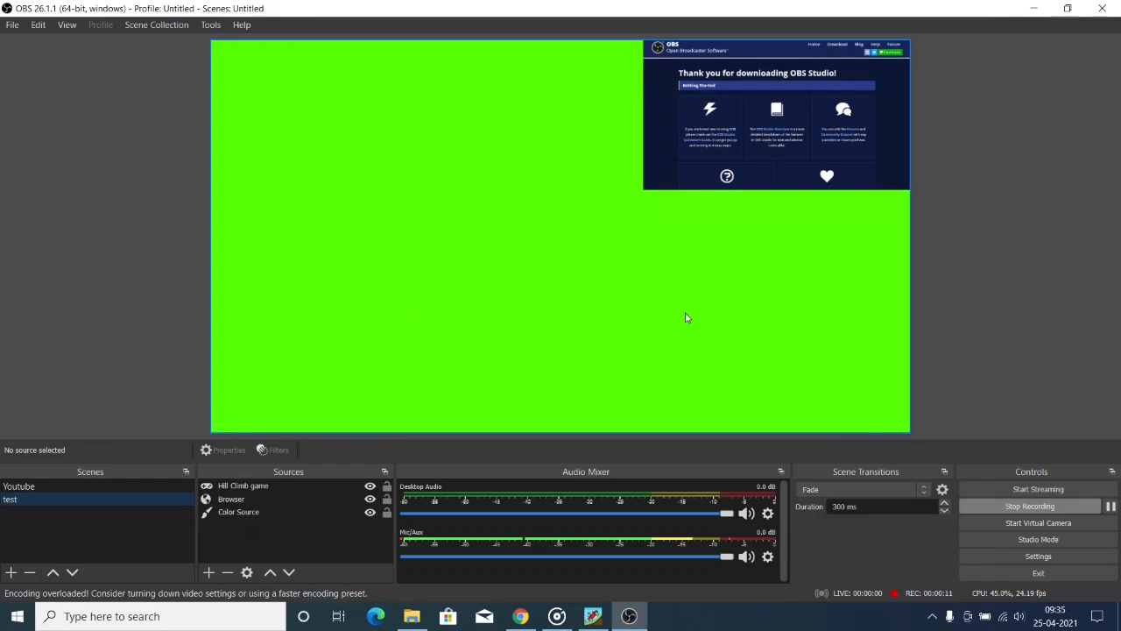
left_click(998, 505)
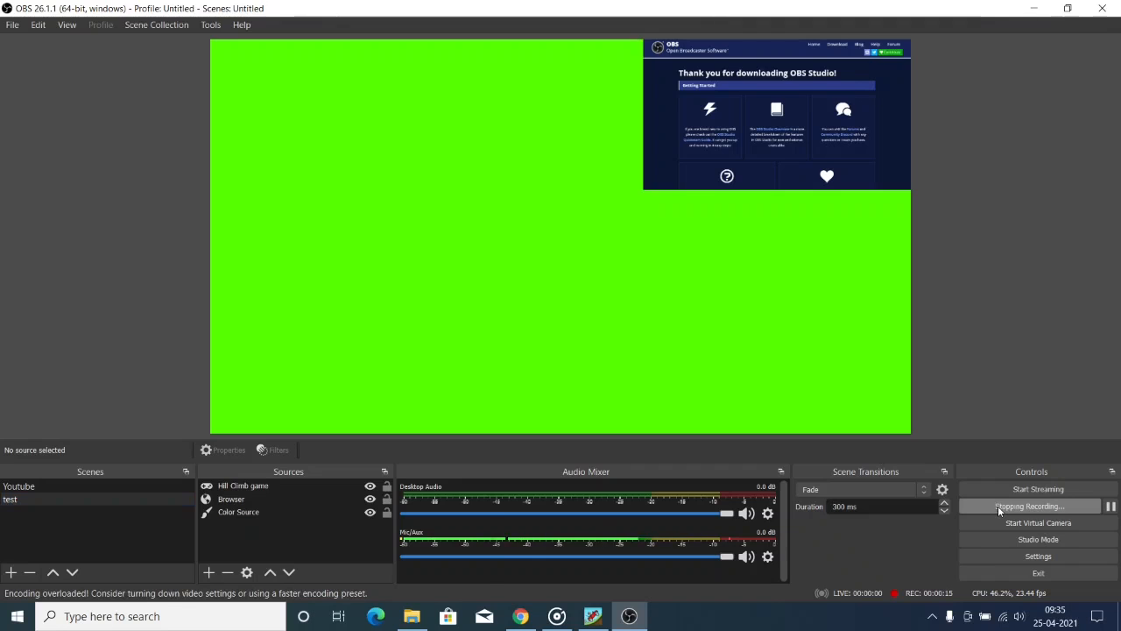
left_click(429, 597)
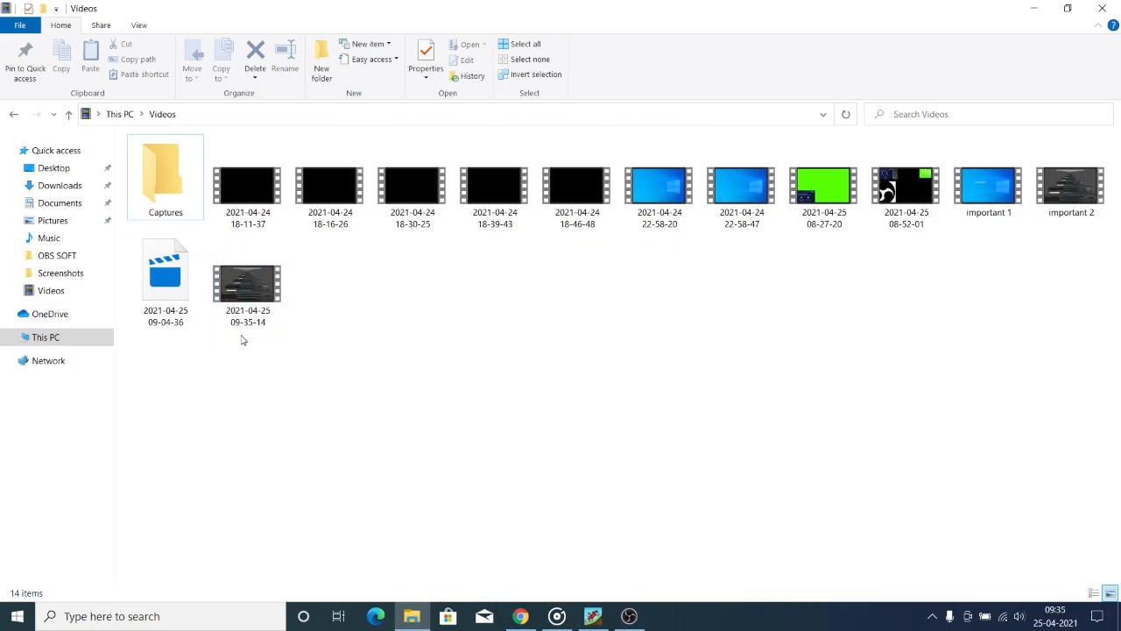
double_click(255, 289)
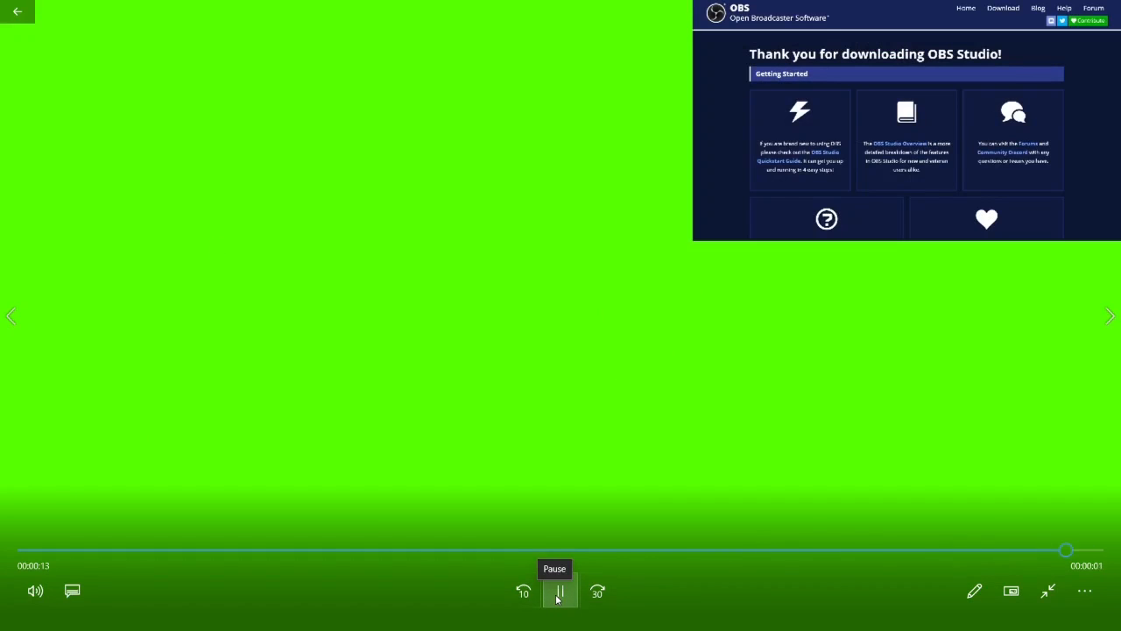
double_click(626, 87)
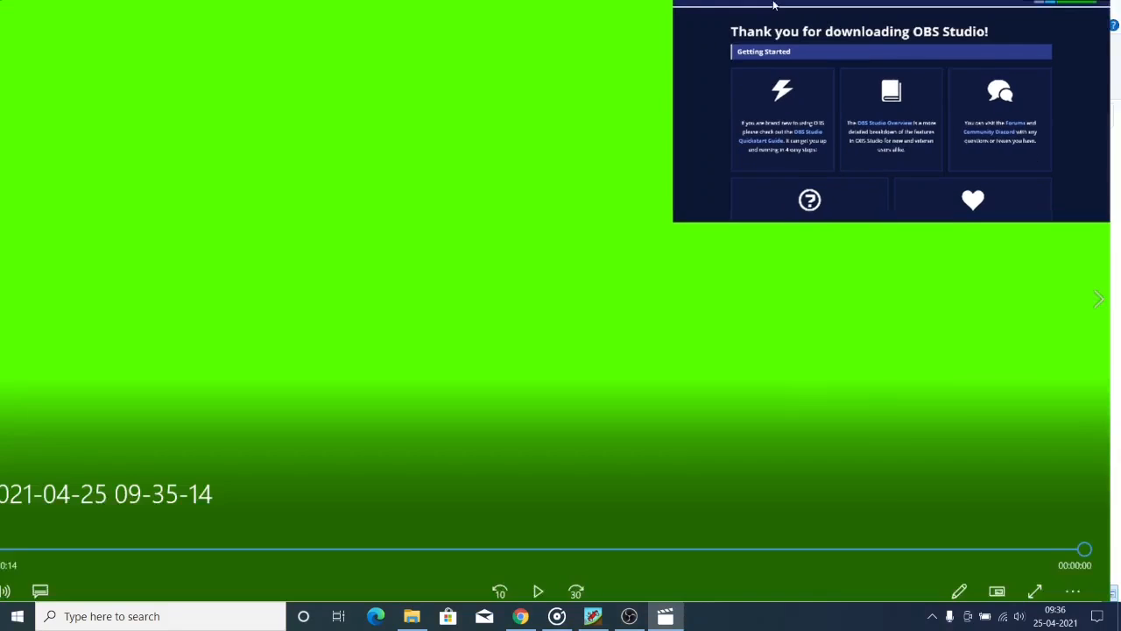
Close the video player, switch to OBS and start the virtual camera
left_click(1103, 11)
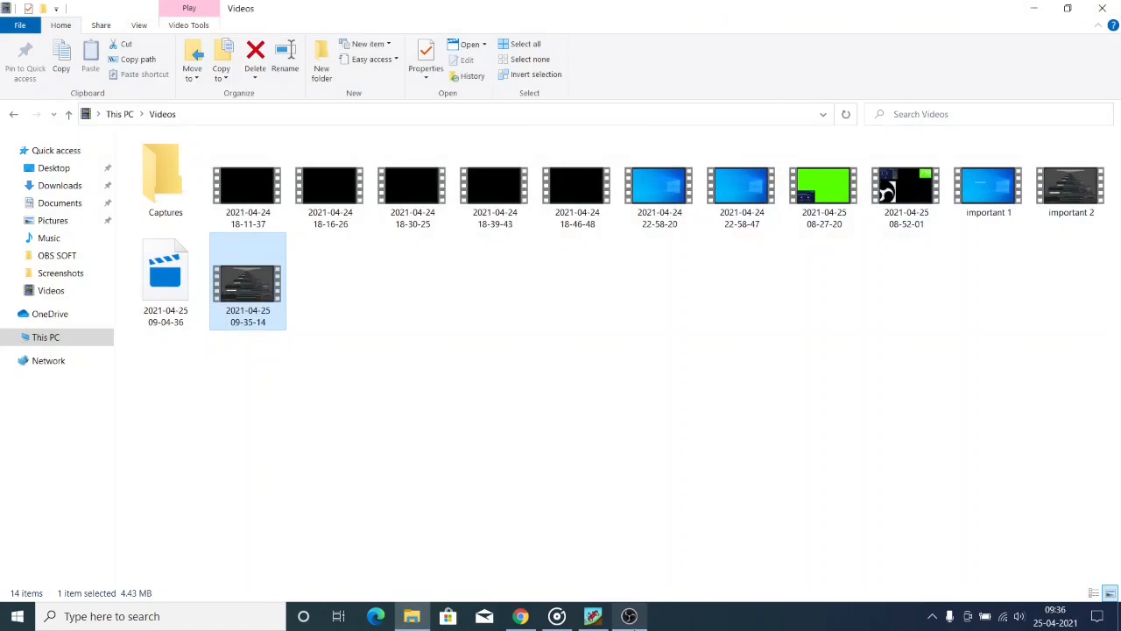
left_click(630, 616)
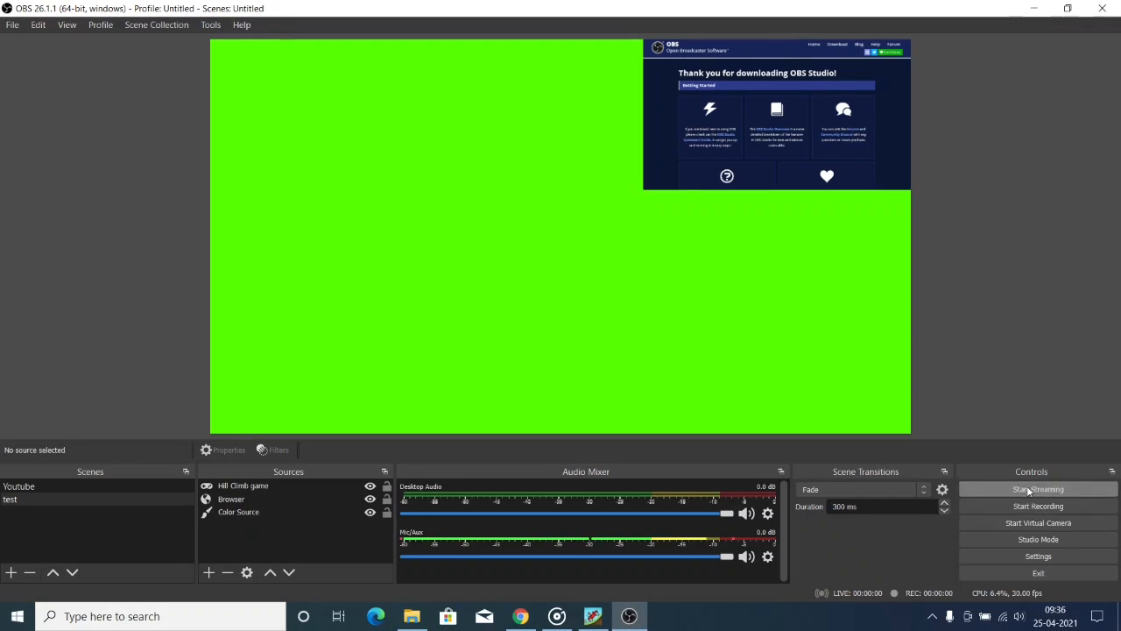
left_click(1057, 524)
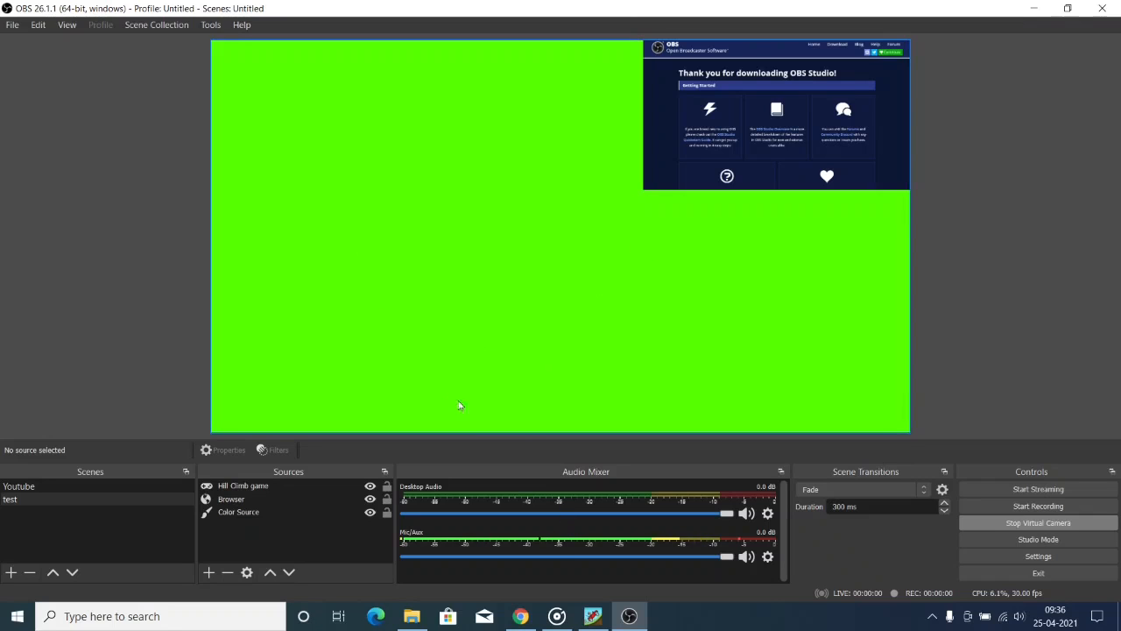
Refresh the desktop, launch Zoom and open its video settings
key("super+d")
right_click(409, 191)
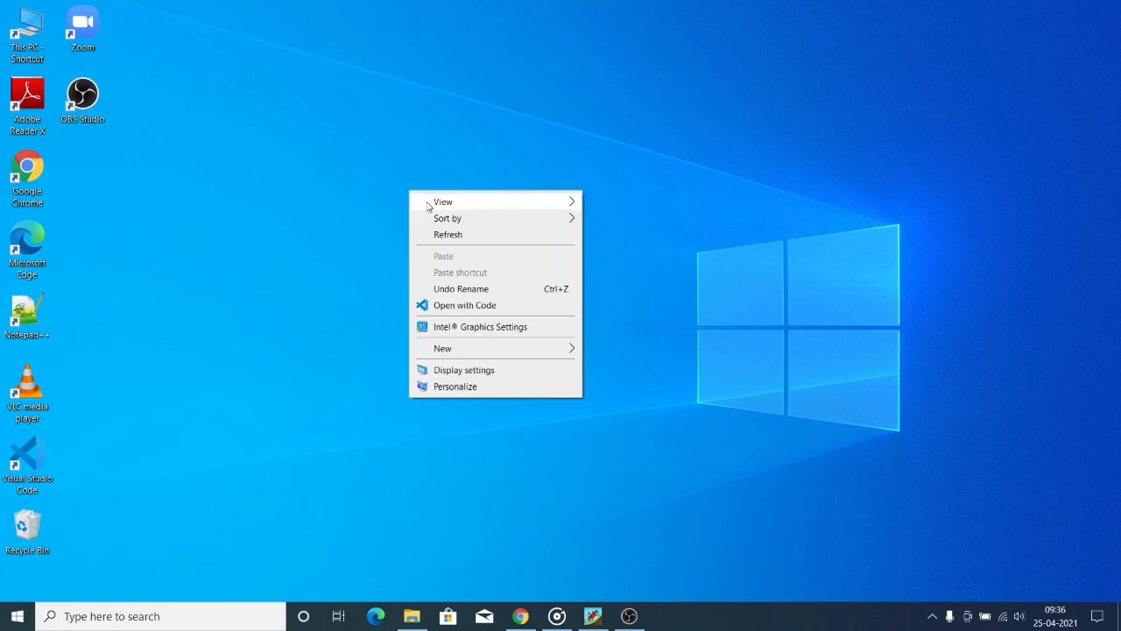
left_click(442, 233)
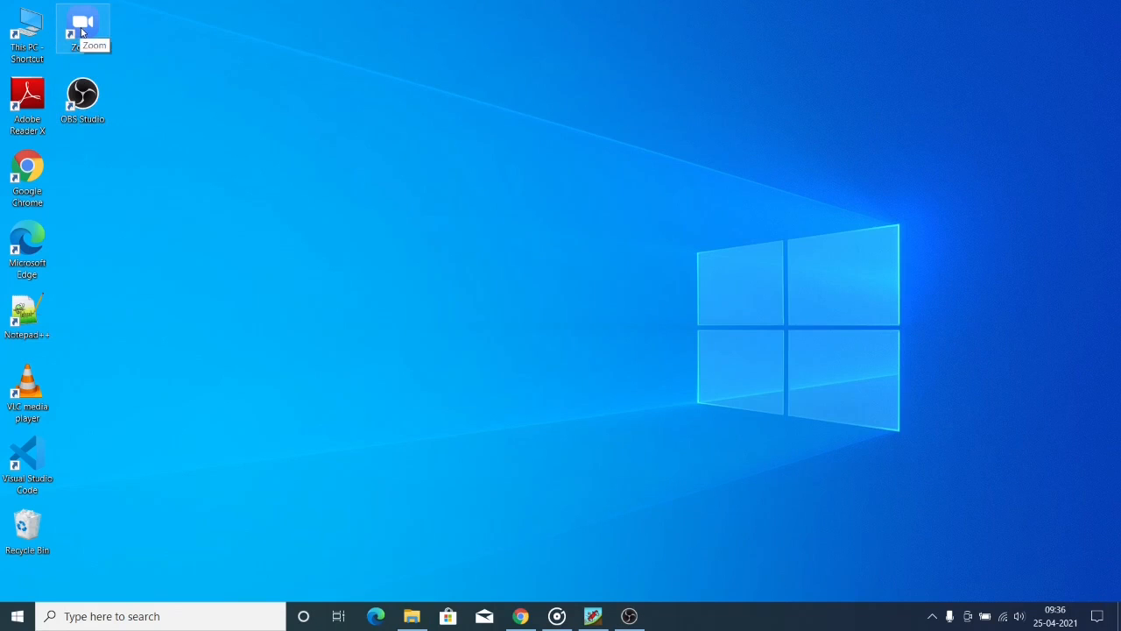
double_click(85, 31)
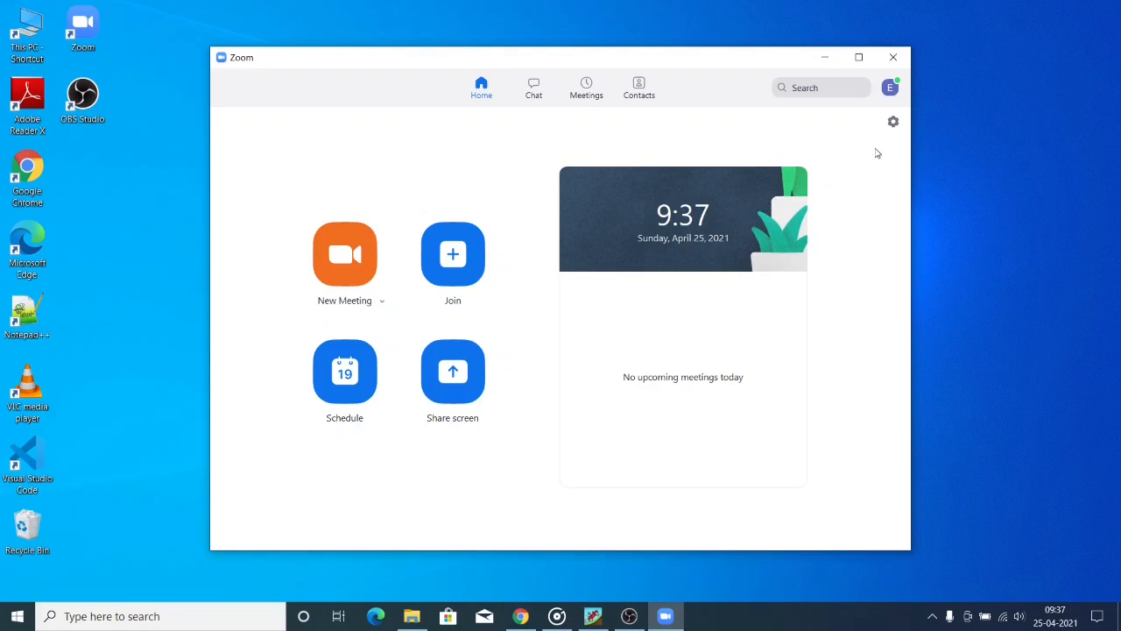
left_click(895, 124)
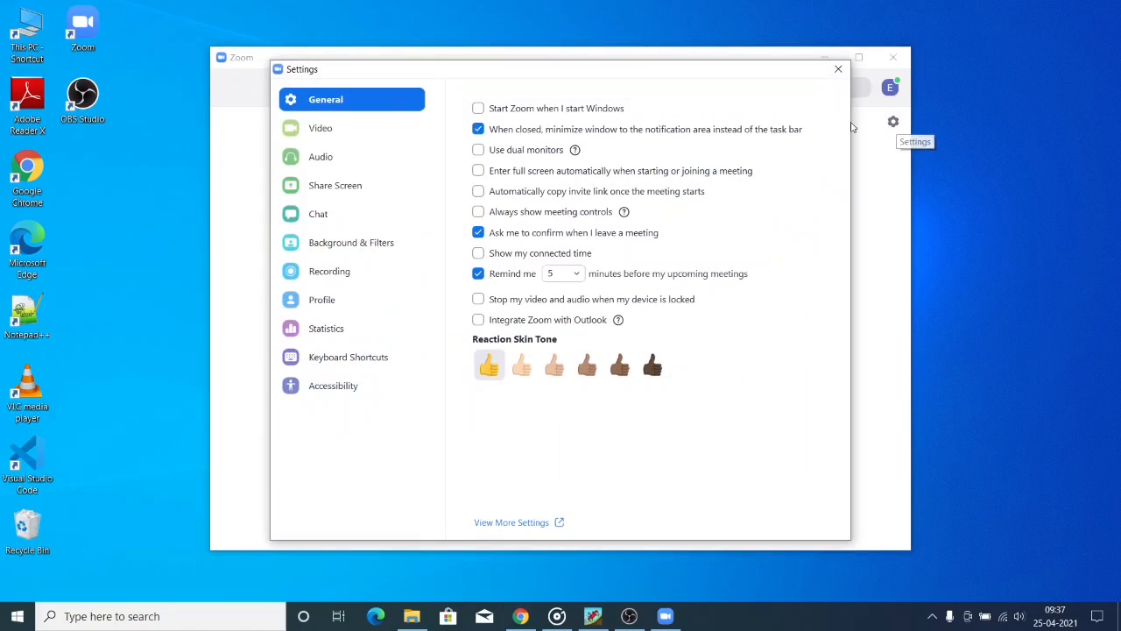
left_click(338, 132)
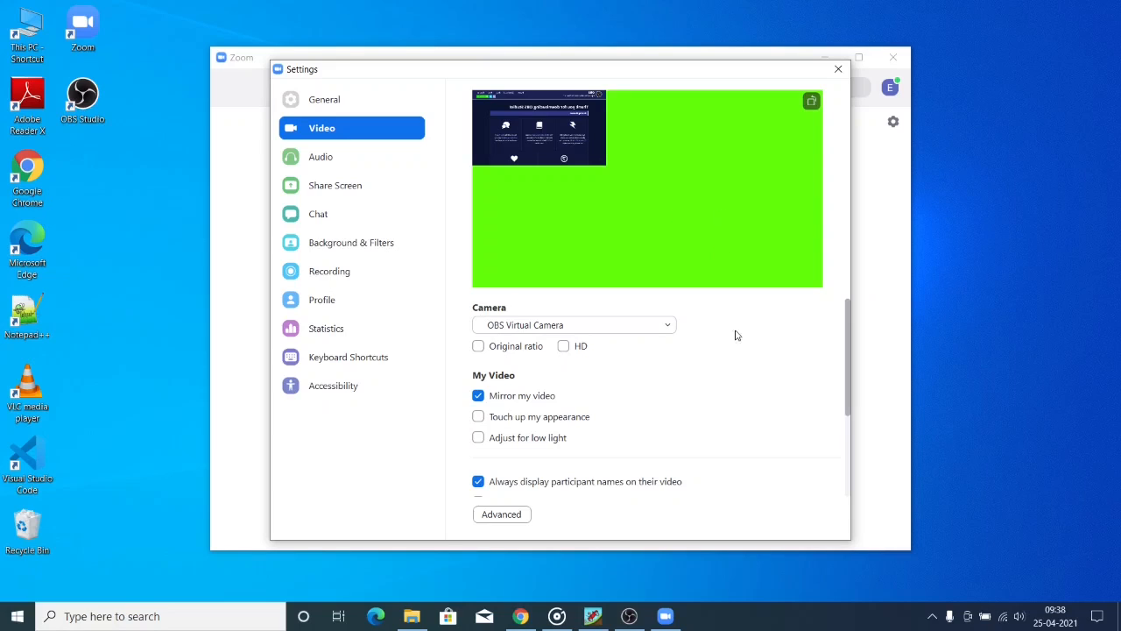
Check the camera choices in Zoom's video settings, trying HP TrueVision HD Camera in place of OBS Virtual Camera
scroll(755, 337, "down", 1)
scroll(760, 336, "up", 1)
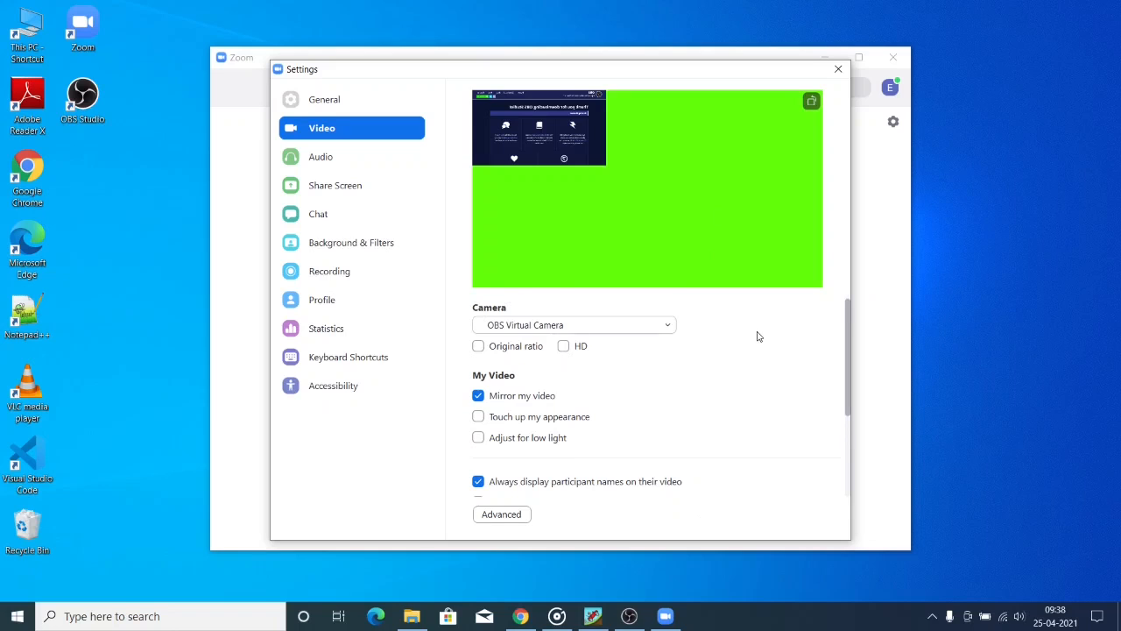
left_click(589, 327)
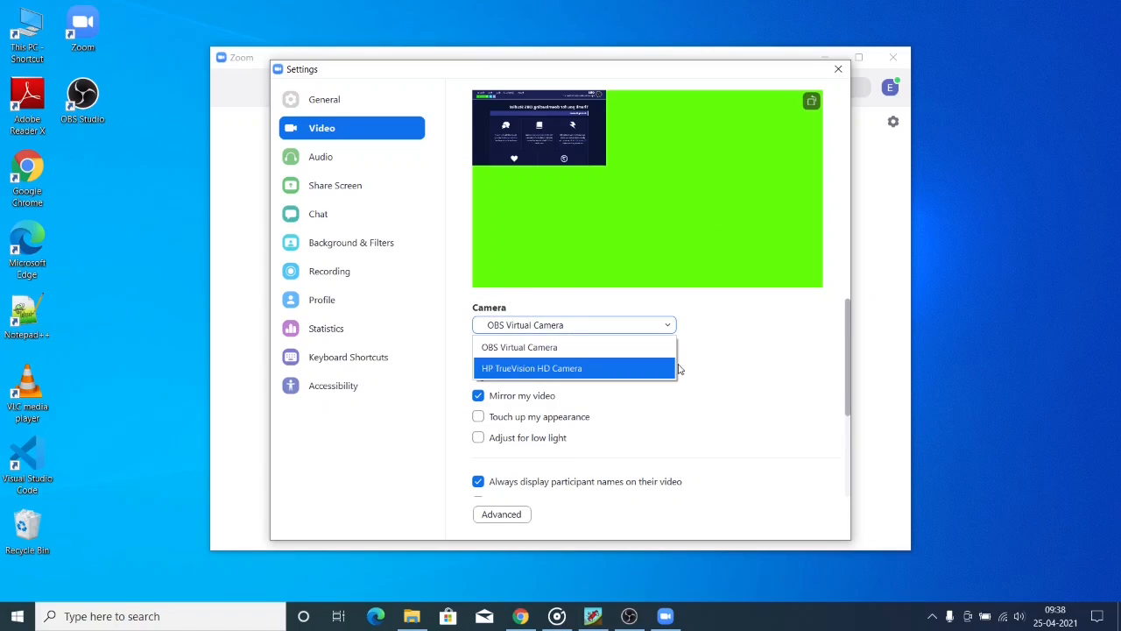
left_click(592, 375)
left_click(555, 326)
left_click(563, 369)
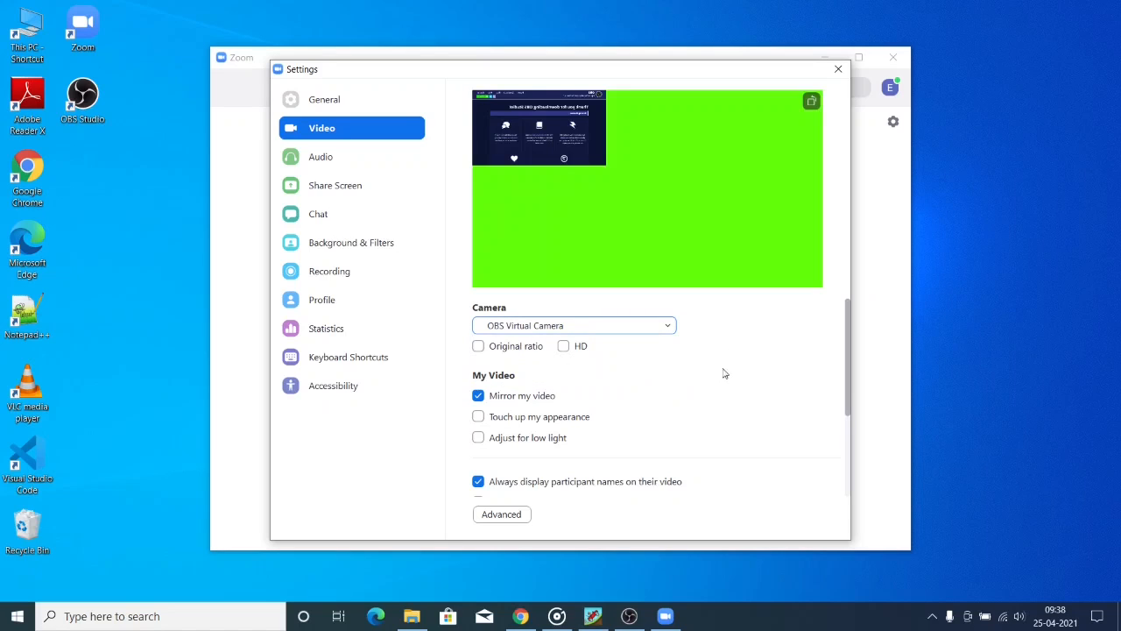
Switch to OBS, close the Zoom settings window and stop the virtual camera
left_click(628, 615)
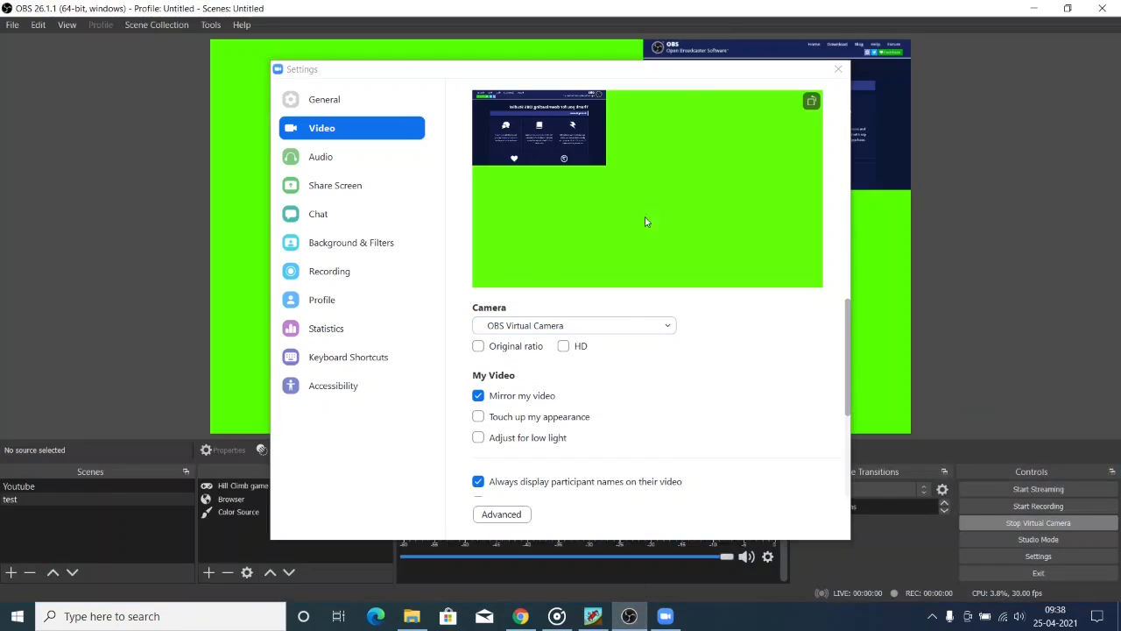
left_click(838, 69)
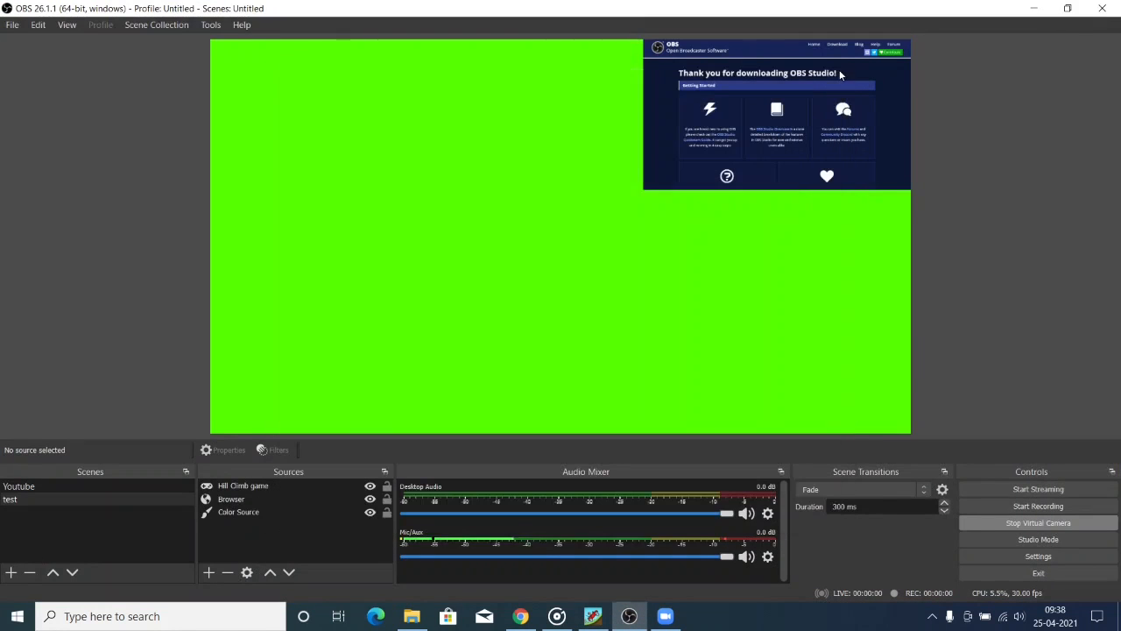
left_click(1041, 522)
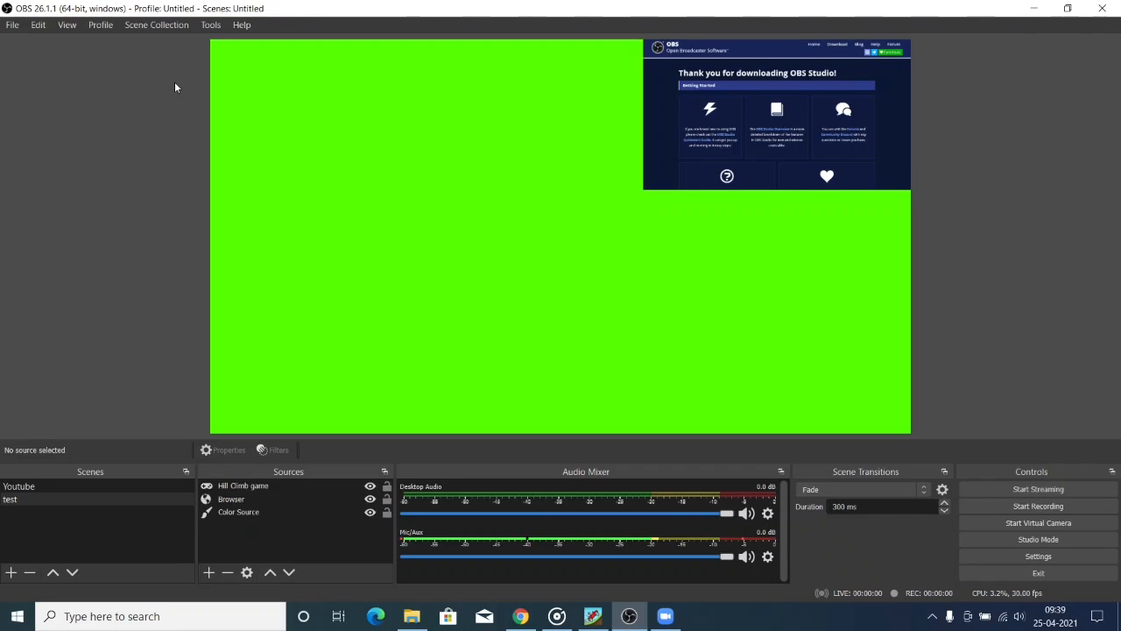
Open the filters of the Mic/Aux audio source and add a Noise Gate filter under its suggested name
left_click(768, 558)
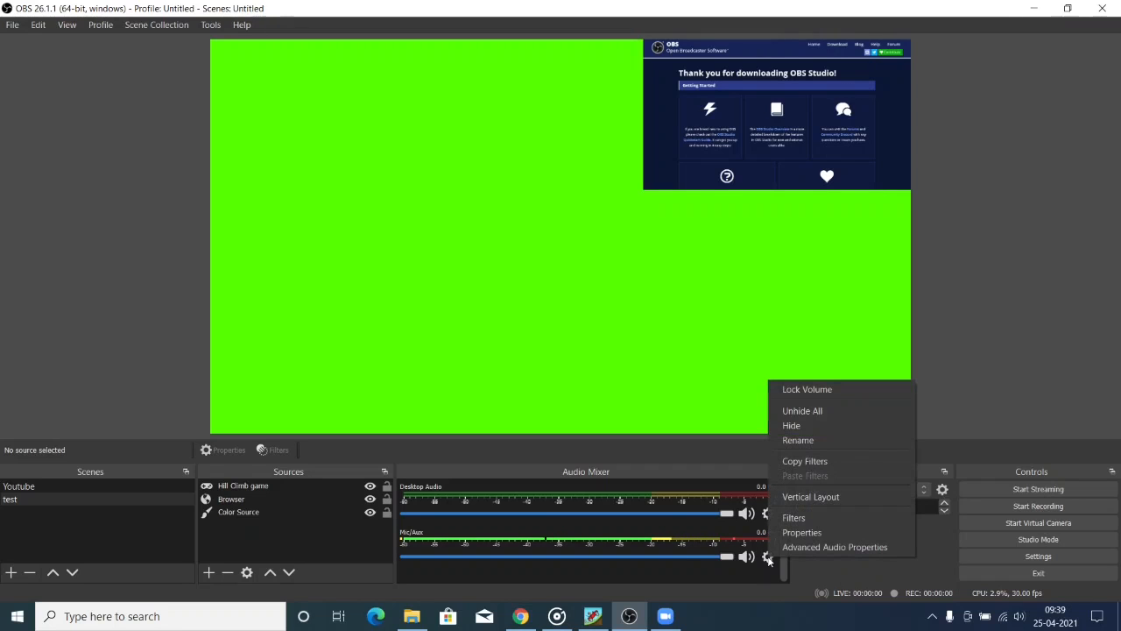
left_click(794, 517)
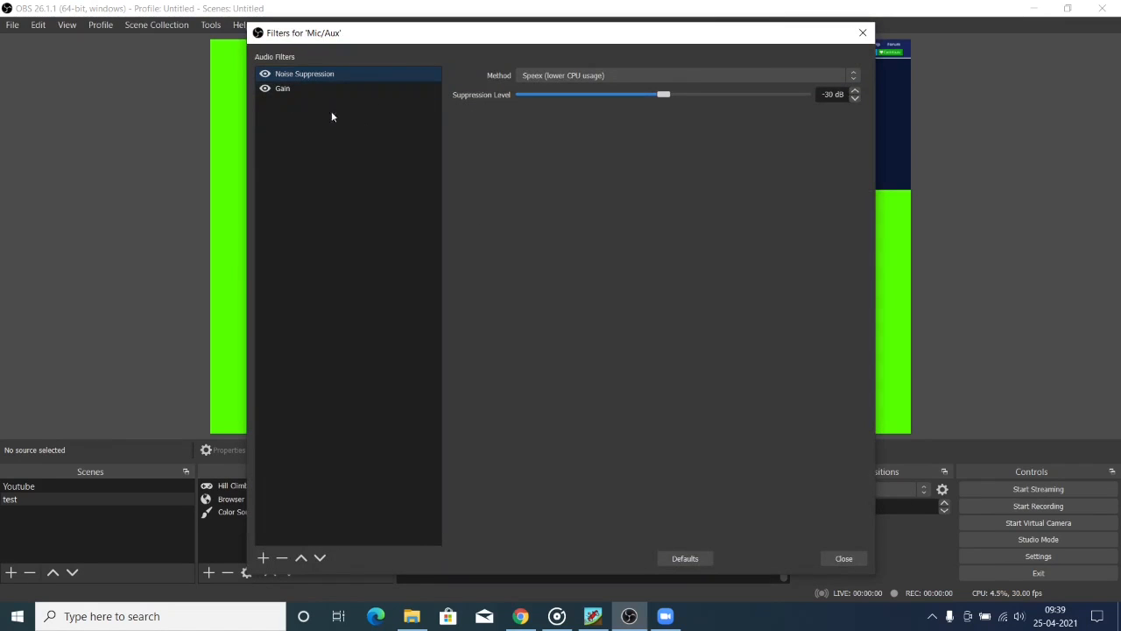
left_click(263, 558)
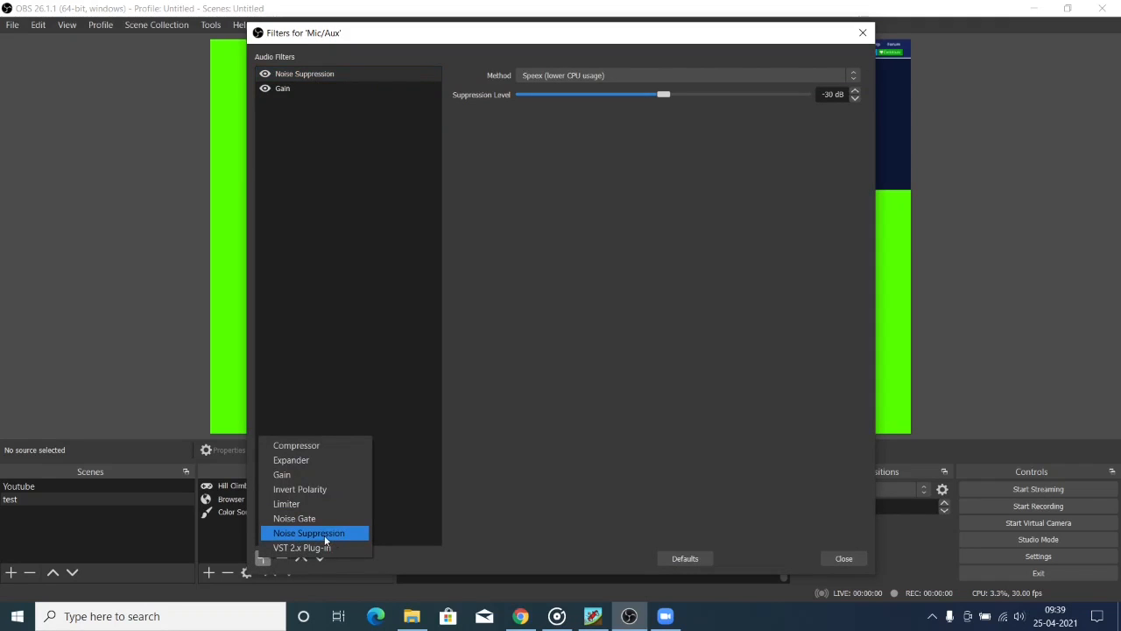
left_click(418, 246)
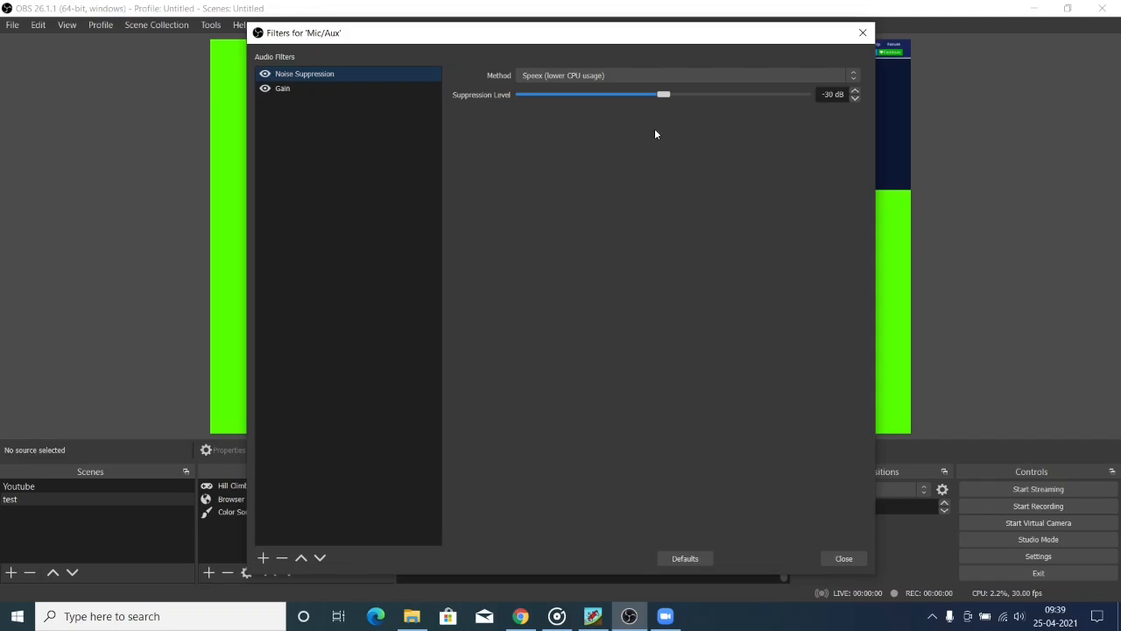
left_click(262, 557)
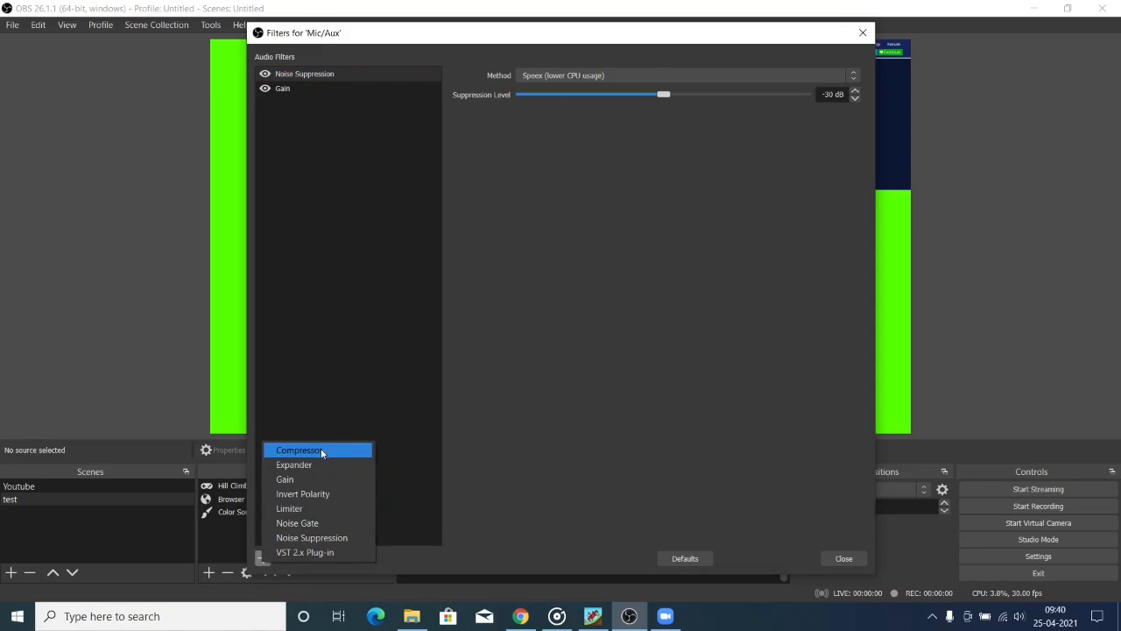
left_click(323, 523)
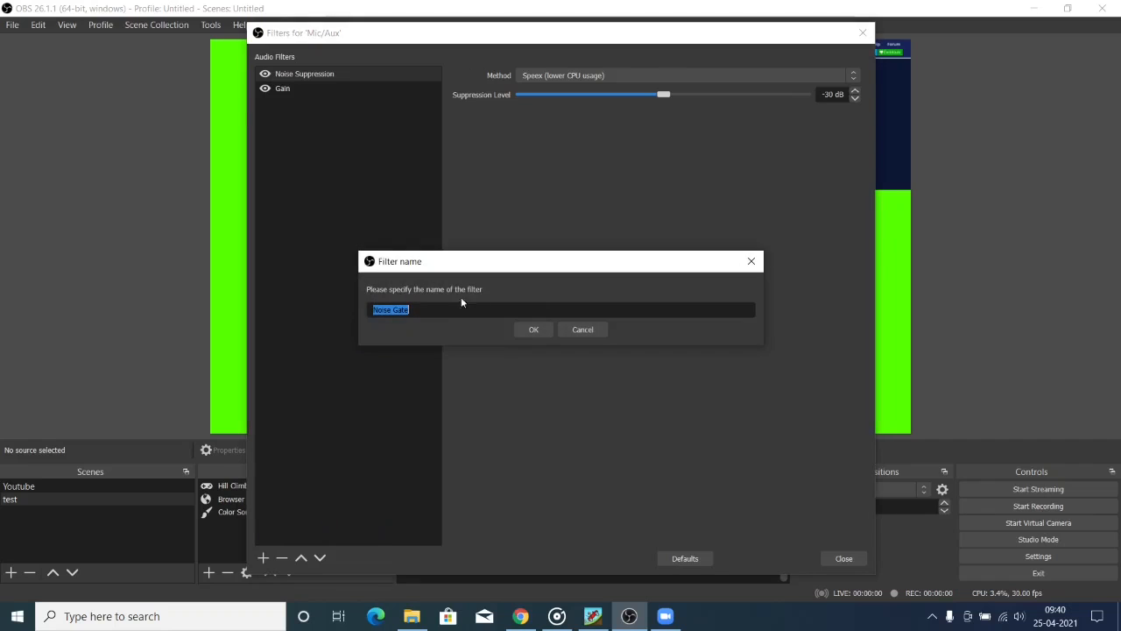
left_click(531, 329)
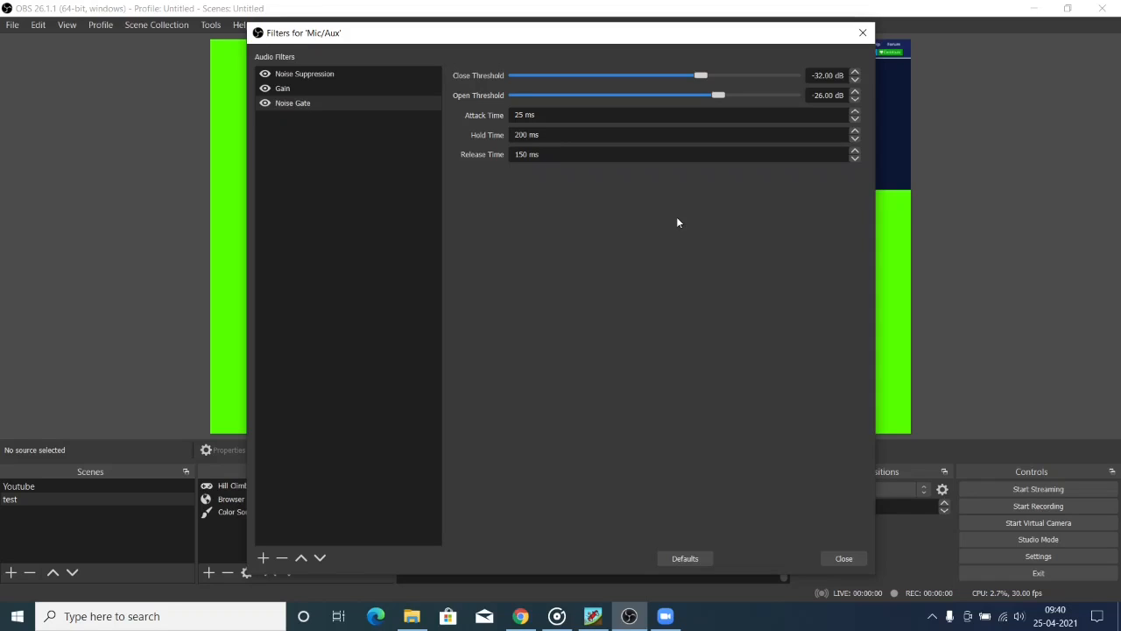
left_click_drag(821, 75, 812, 75)
left_click_drag(826, 95, 804, 98)
Add a Compressor filter to Mic/Aux under its suggested name
left_click(262, 558)
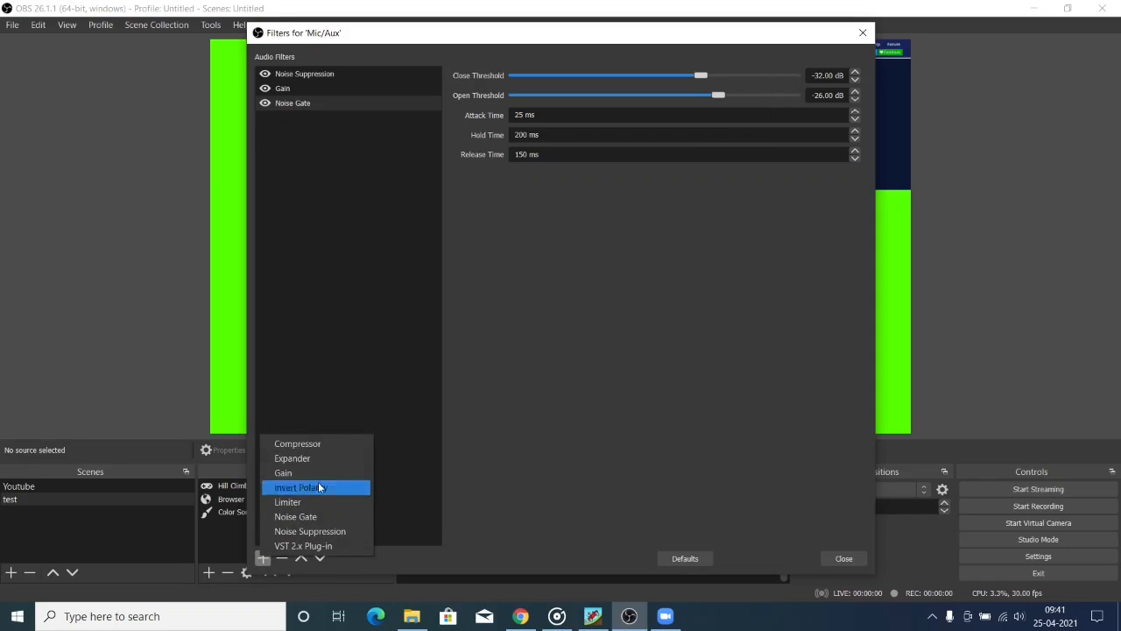
left_click(325, 445)
left_click(530, 329)
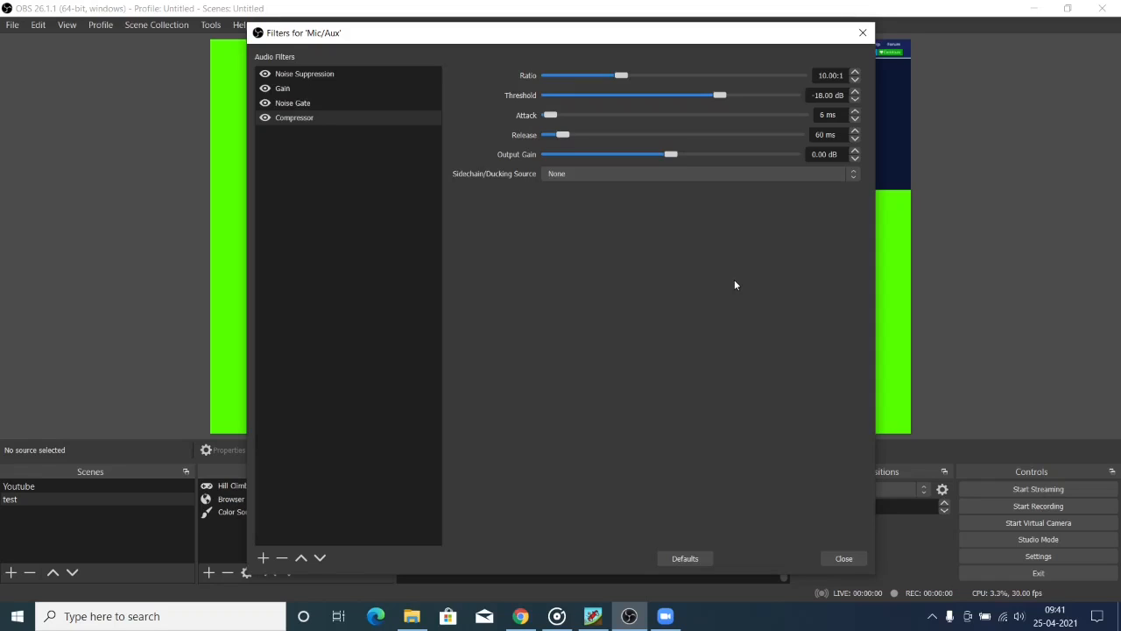
Select the Mic/Aux Gain filter, lower its gain to -3.40 dB and raise it back to about its previous level
left_click(328, 91)
left_click(264, 558)
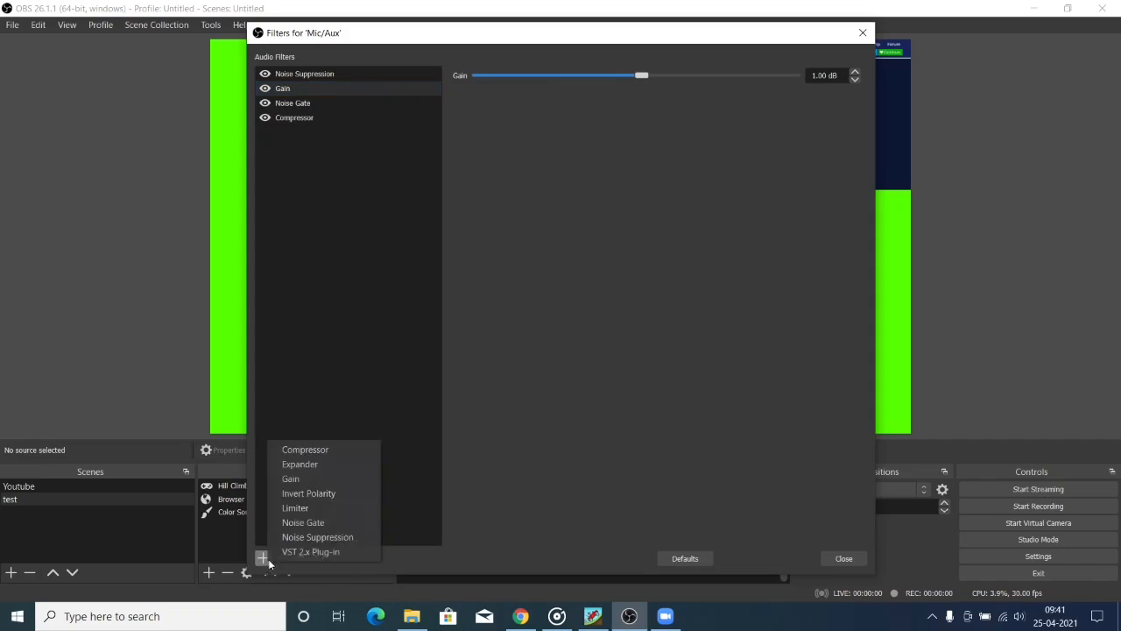
left_click(401, 181)
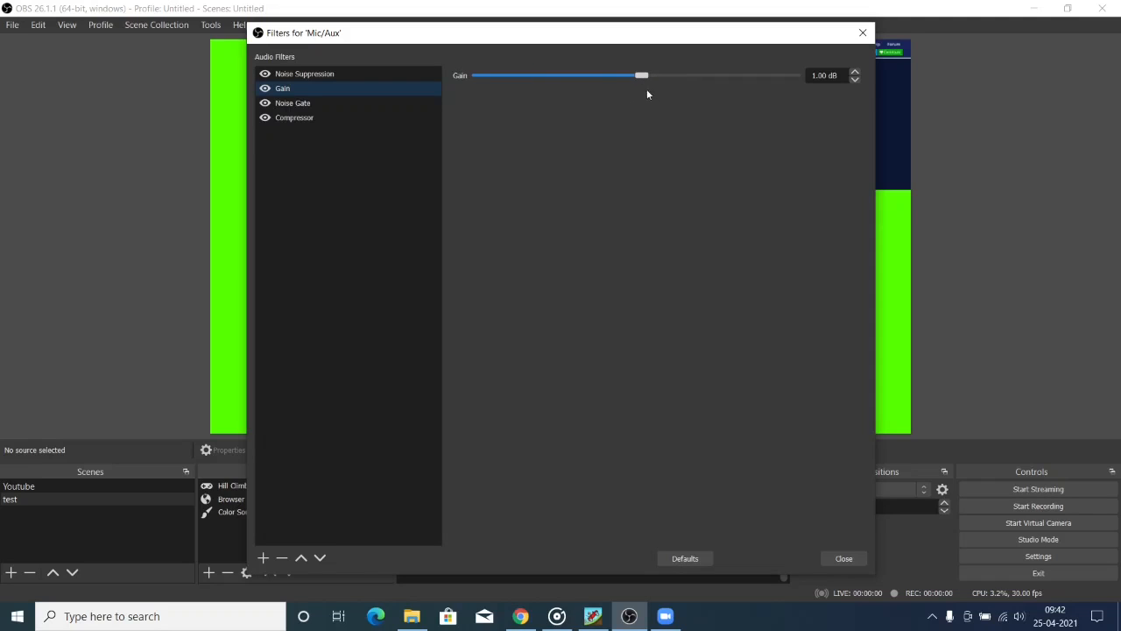
left_click_drag(637, 75, 616, 77)
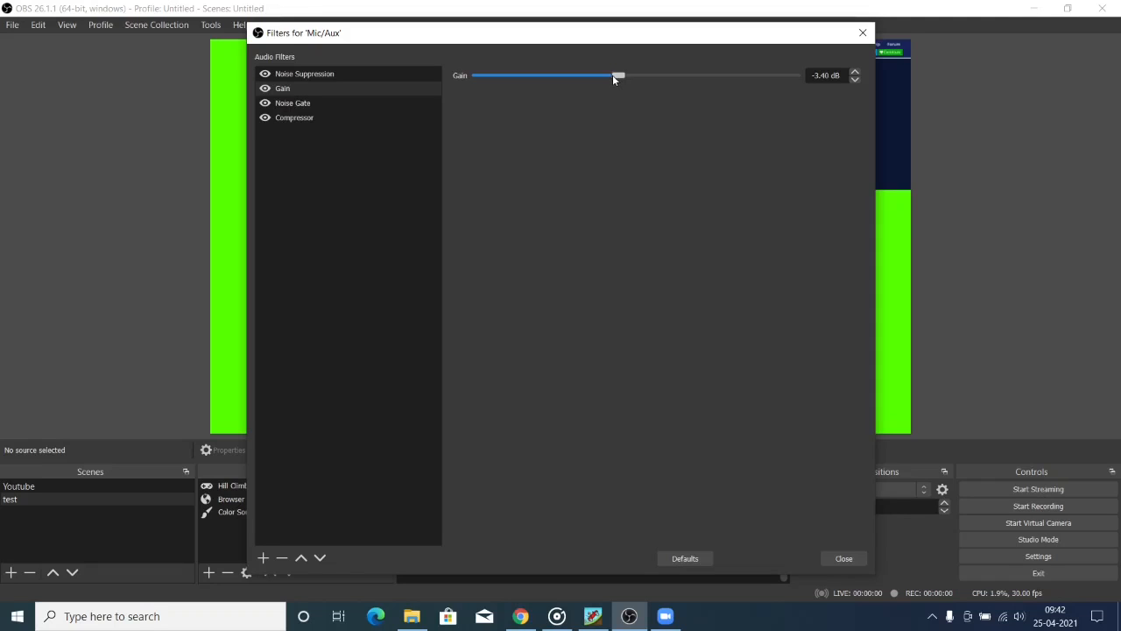
left_click_drag(616, 77, 638, 78)
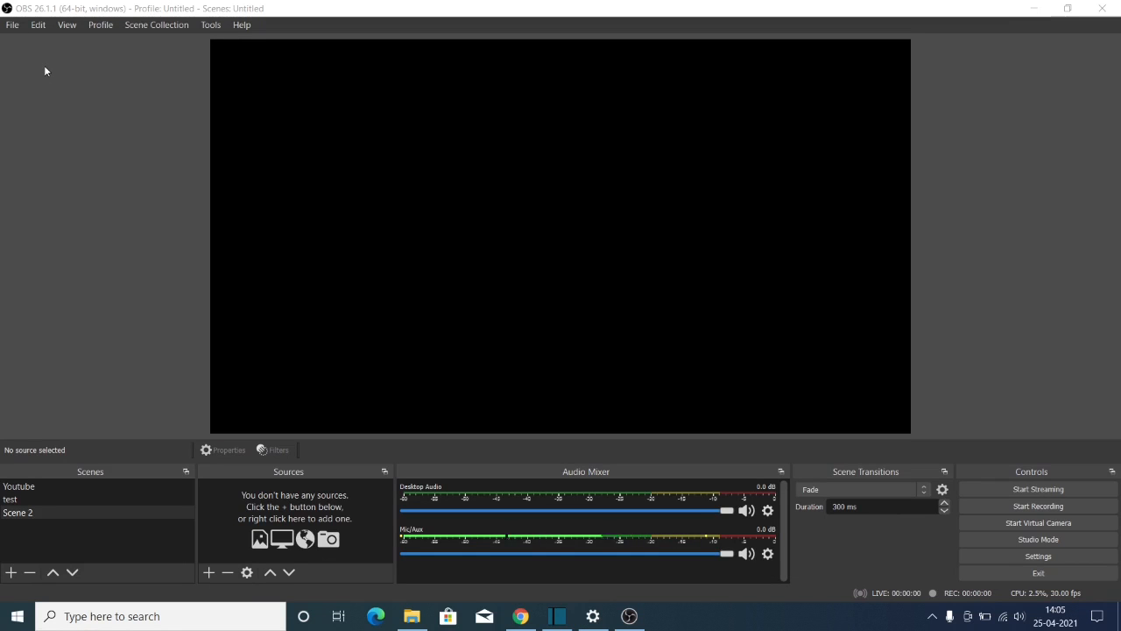
left_click(10, 26)
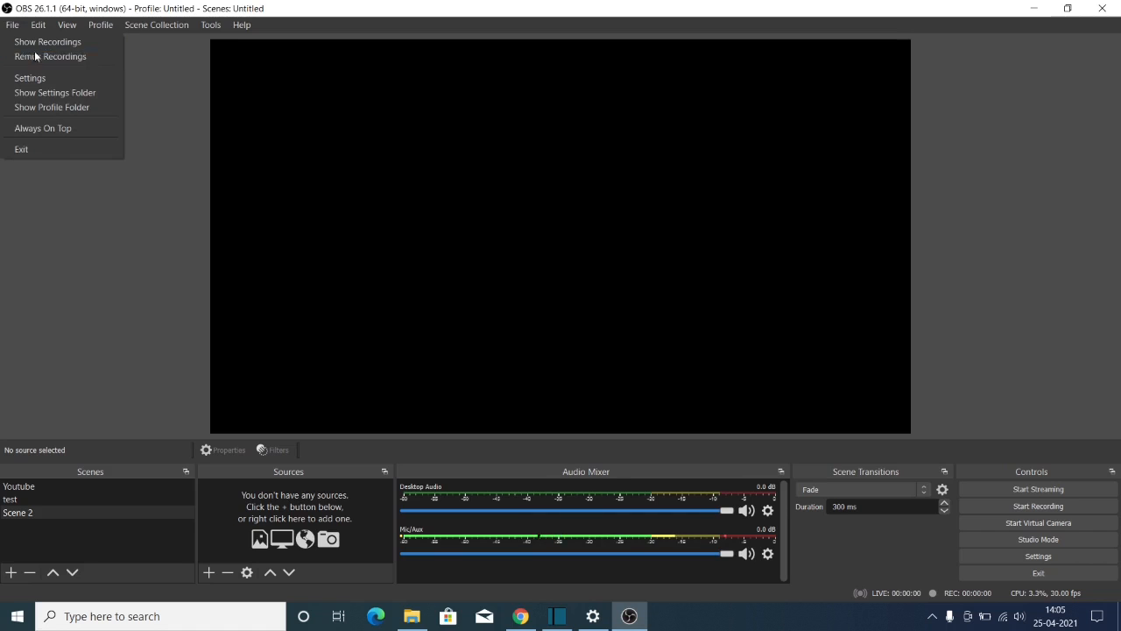
left_click(90, 54)
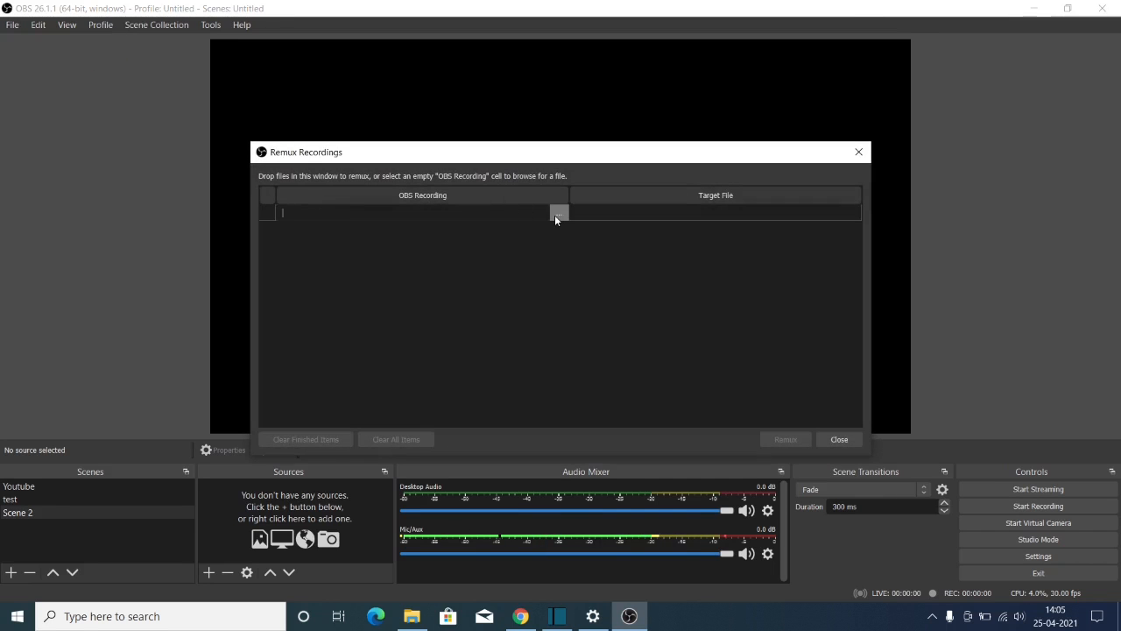
left_click(557, 214)
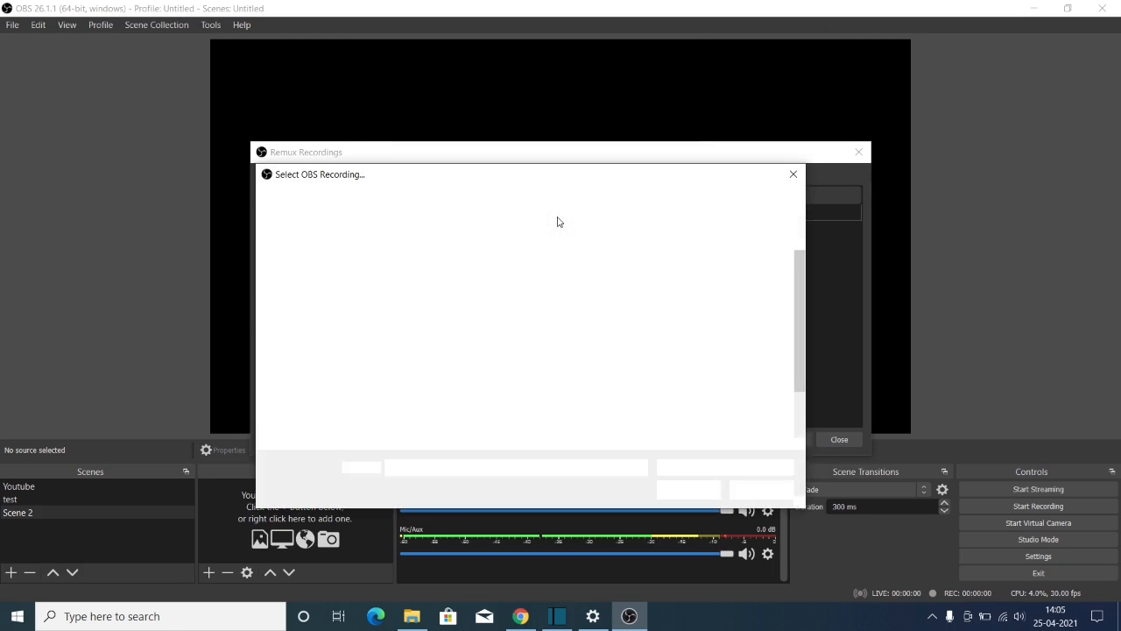
double_click(421, 289)
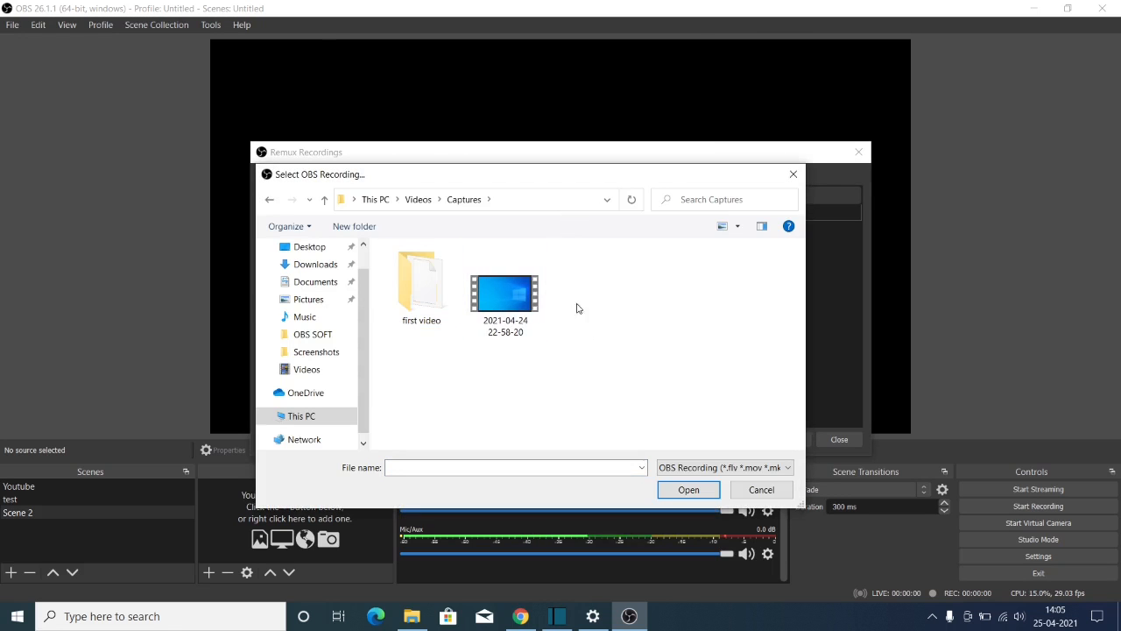
left_click(506, 302)
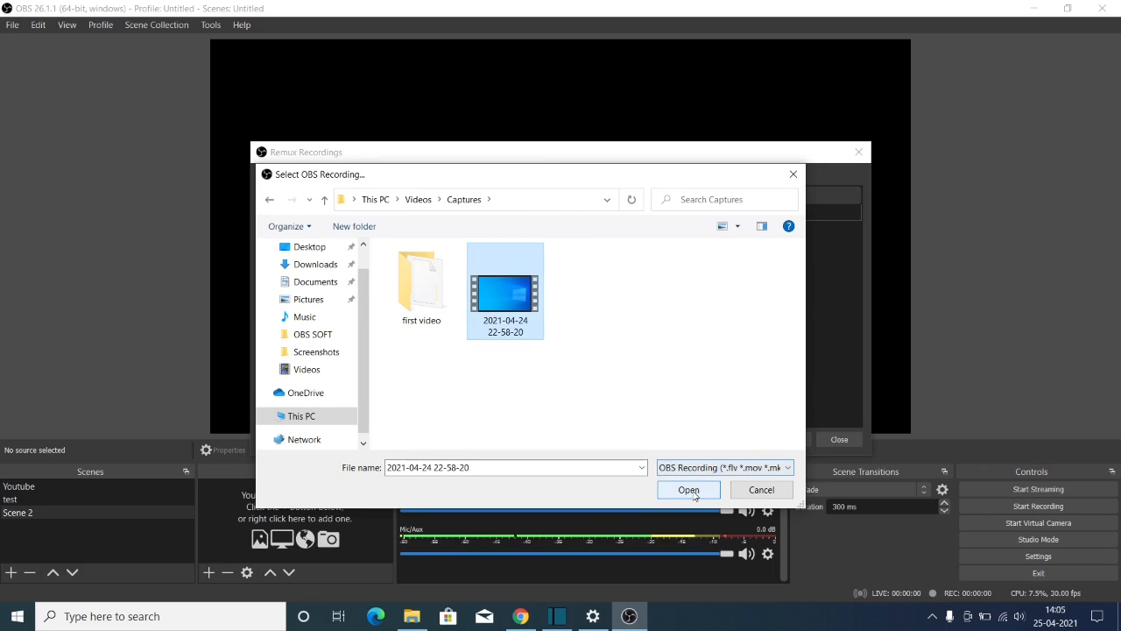
left_click(689, 490)
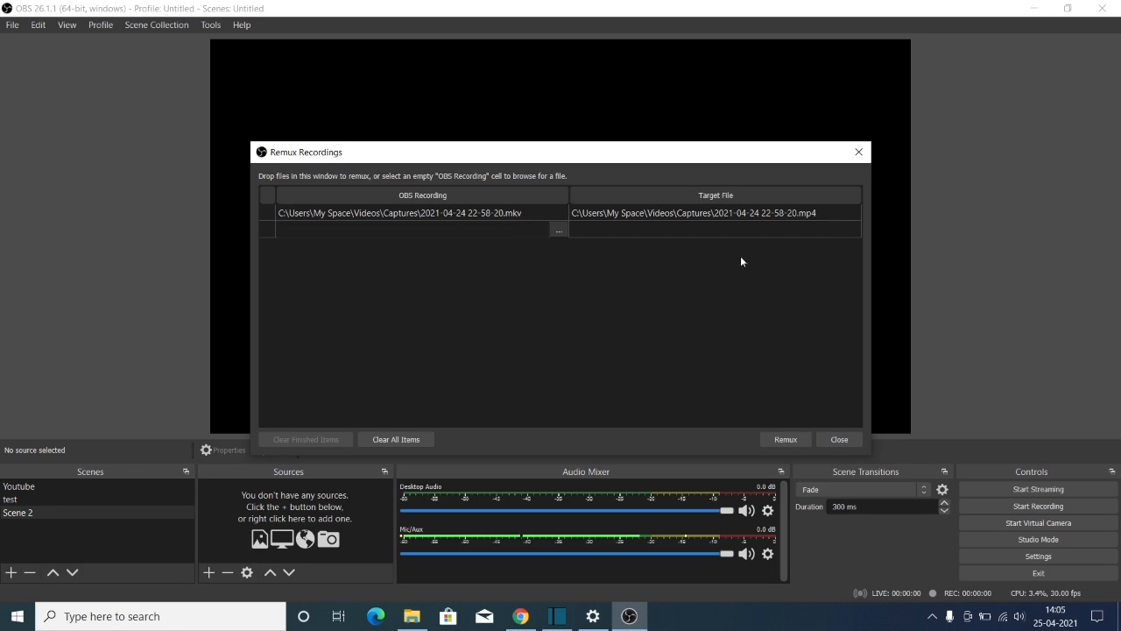
left_click(783, 439)
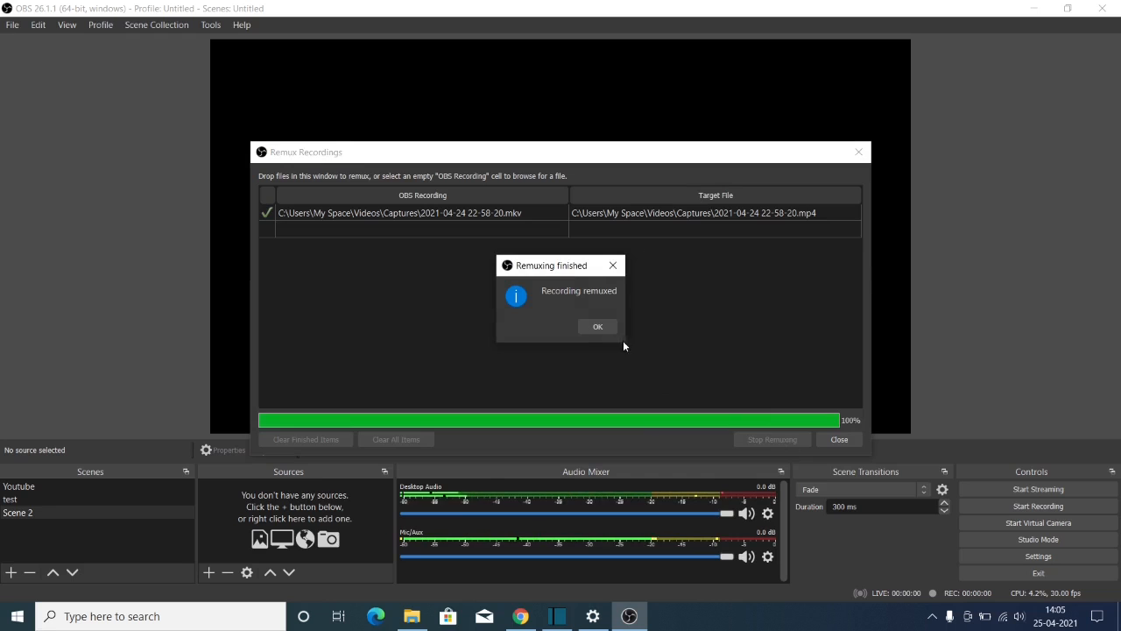
left_click(599, 327)
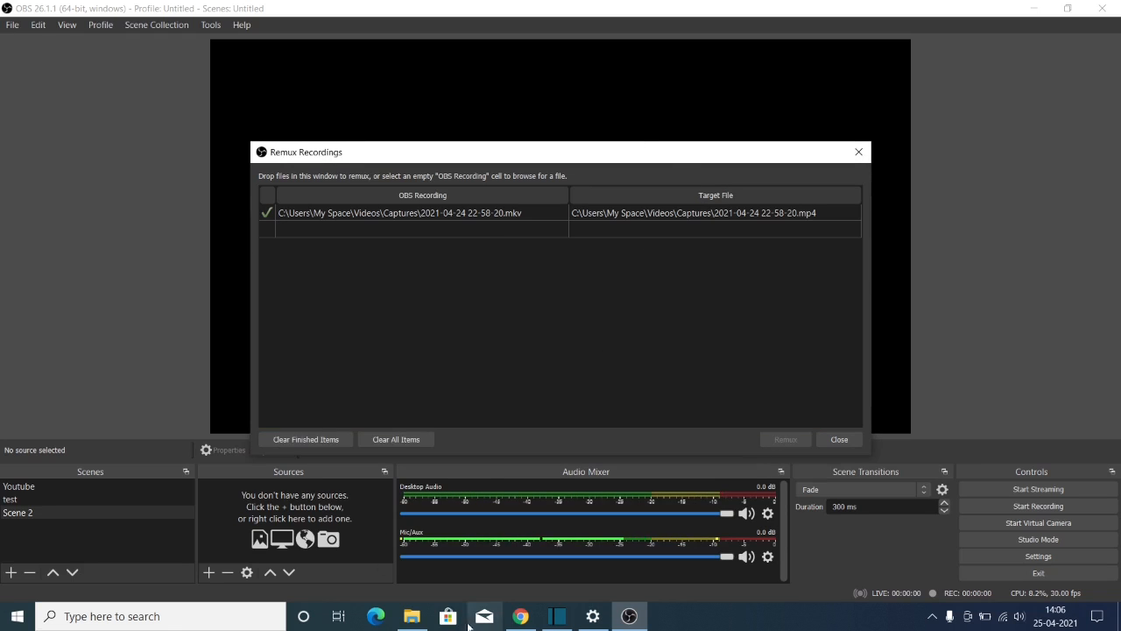
Check the remuxed file's type in the Captures folder in File Explorer and return to OBS
left_click(413, 617)
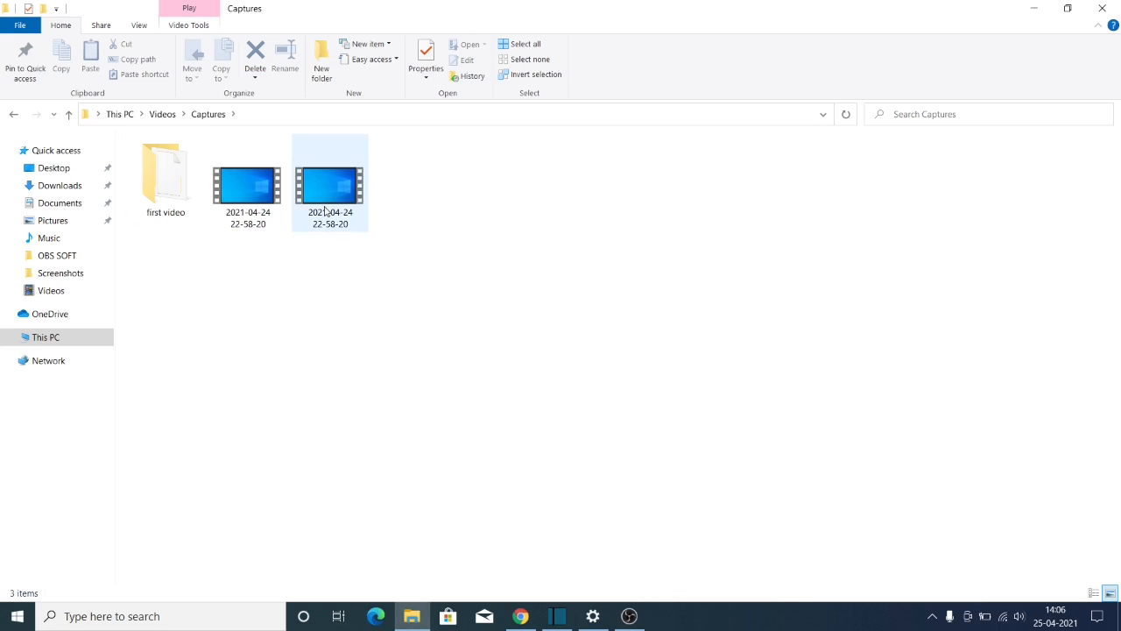
mouse_move(325, 211)
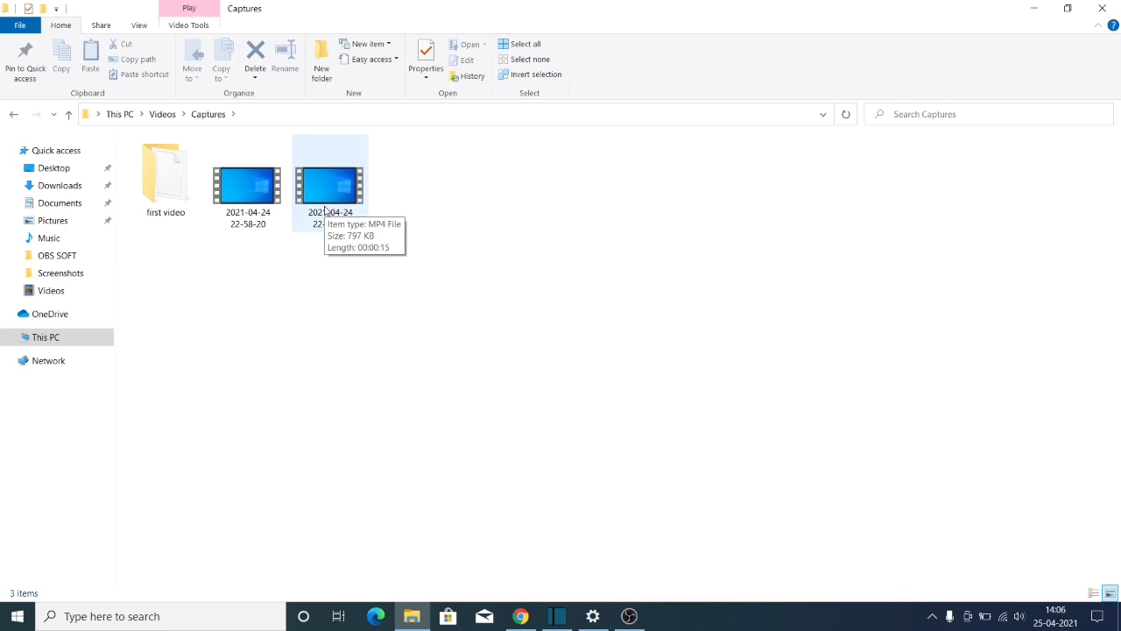
left_click(629, 616)
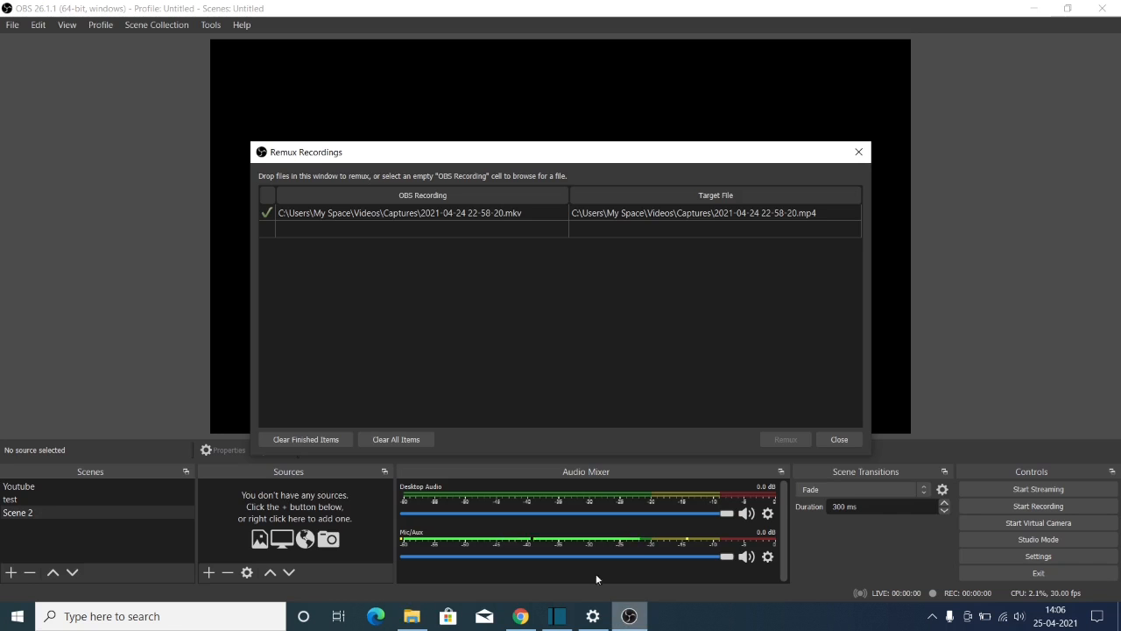